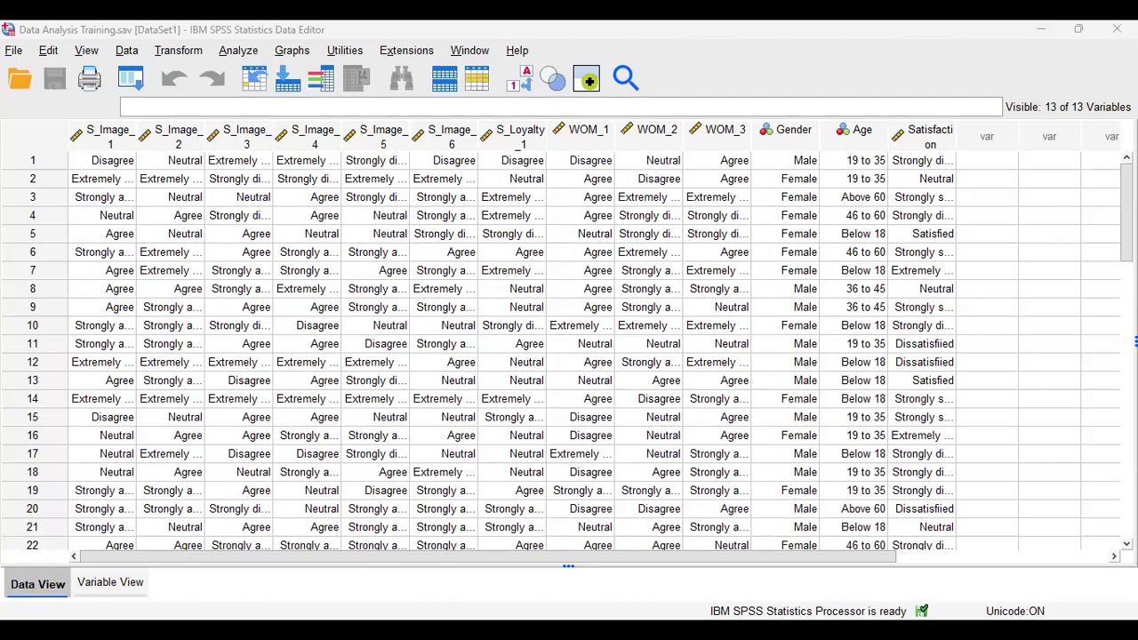
Look through all cases in the data sheet and switch to the list of variable definitions
scroll(1070, 216, down, 2)
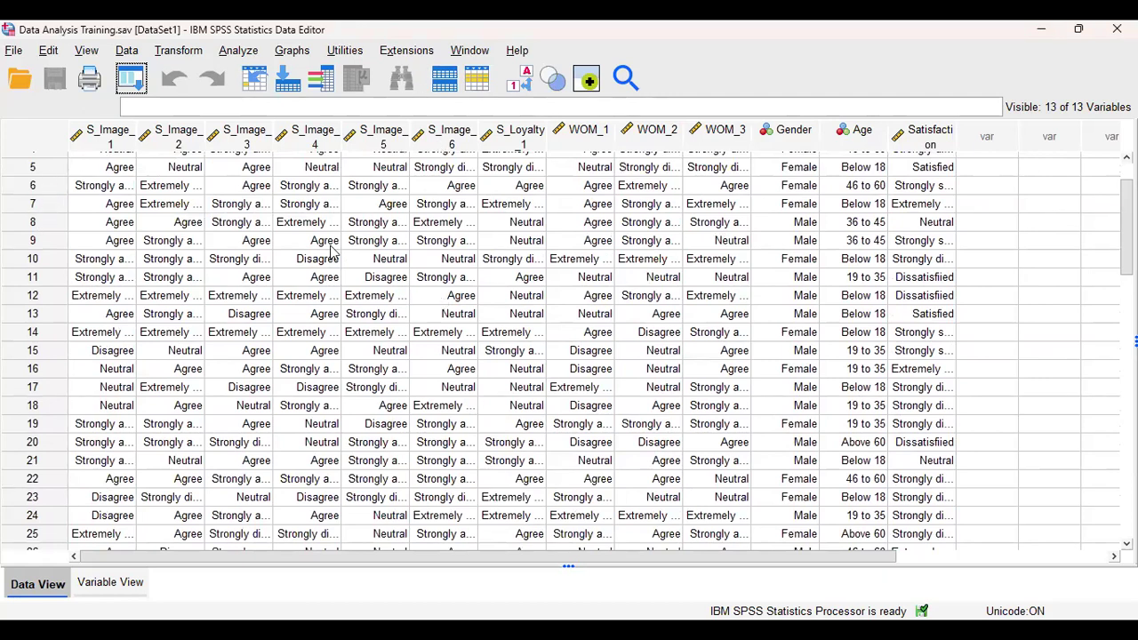
scroll(569, 355, down, 12)
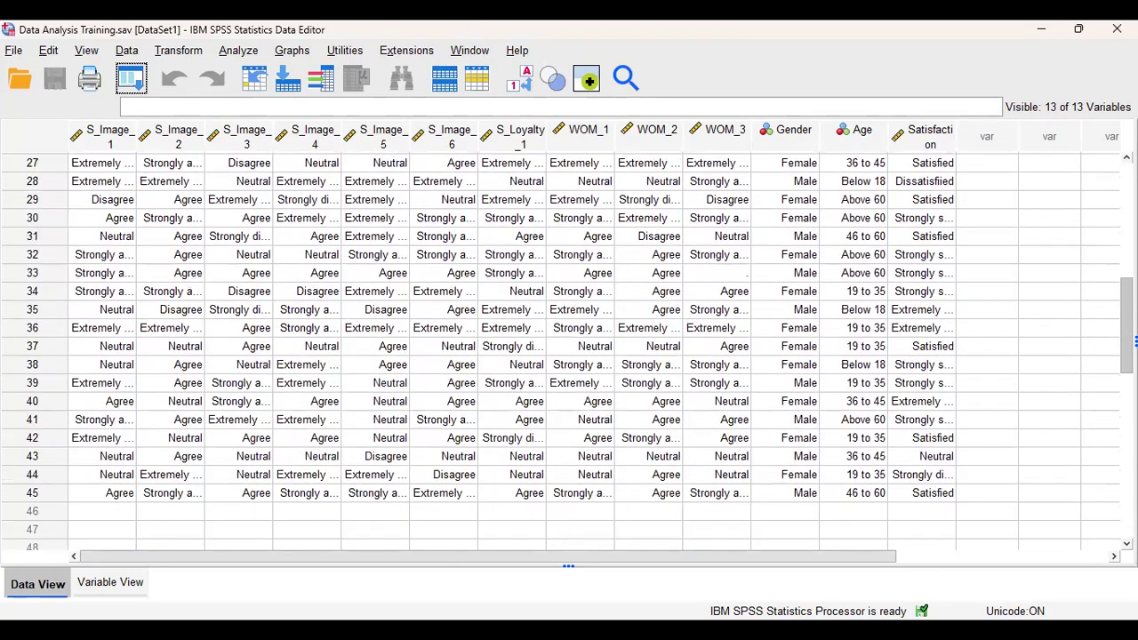
scroll(568, 355, up, 13)
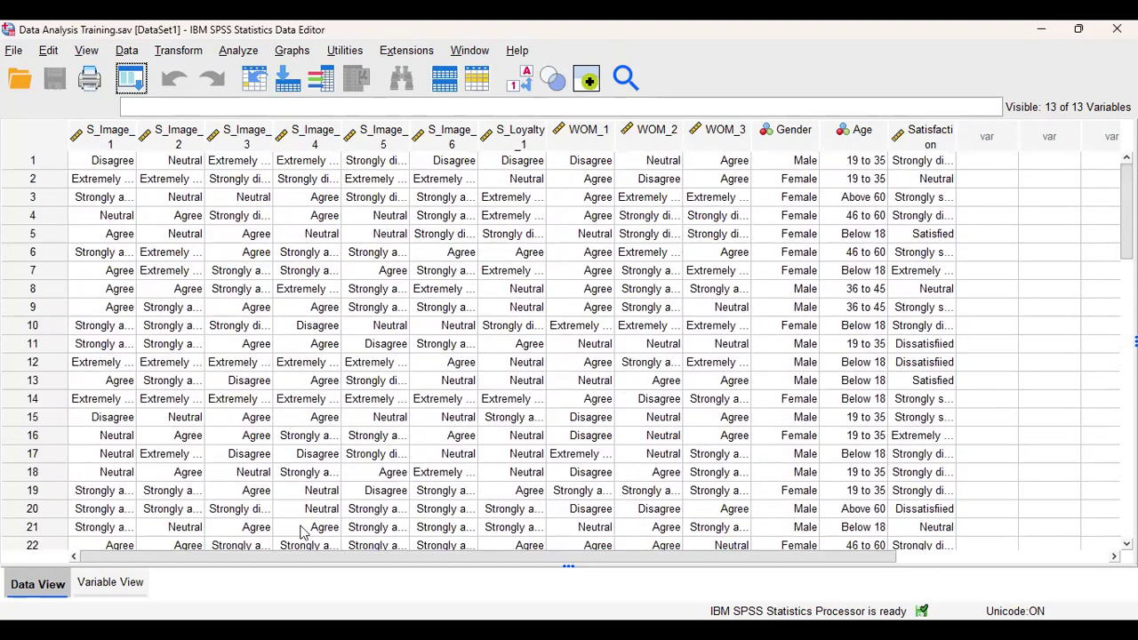
click(120, 587)
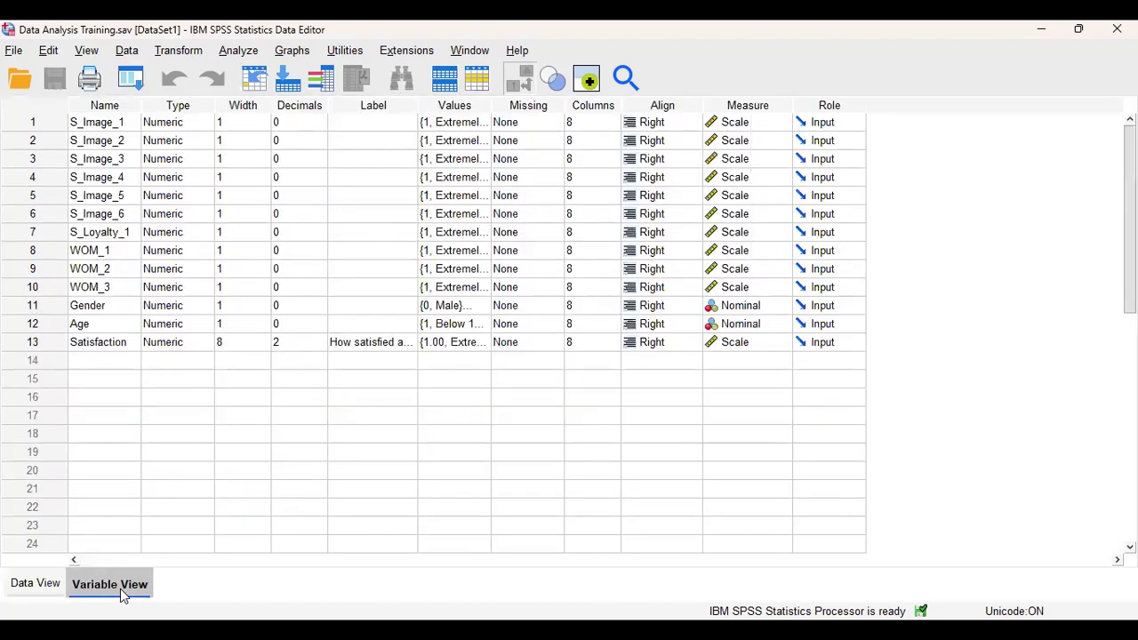
click(35, 587)
click(105, 596)
click(35, 343)
right_click(37, 343)
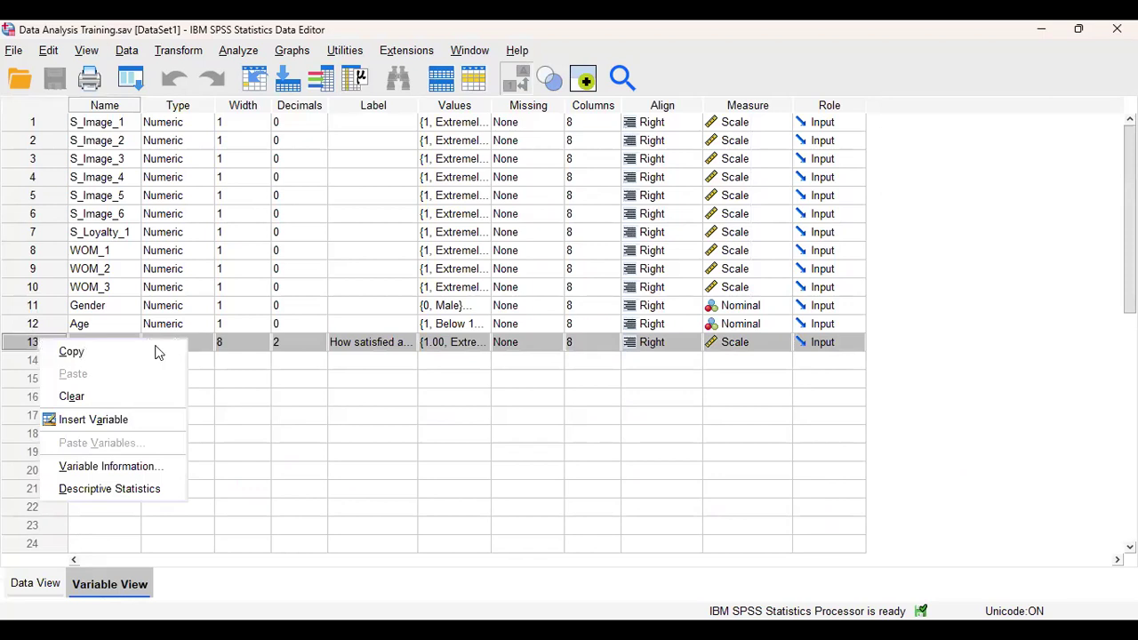
click(309, 378)
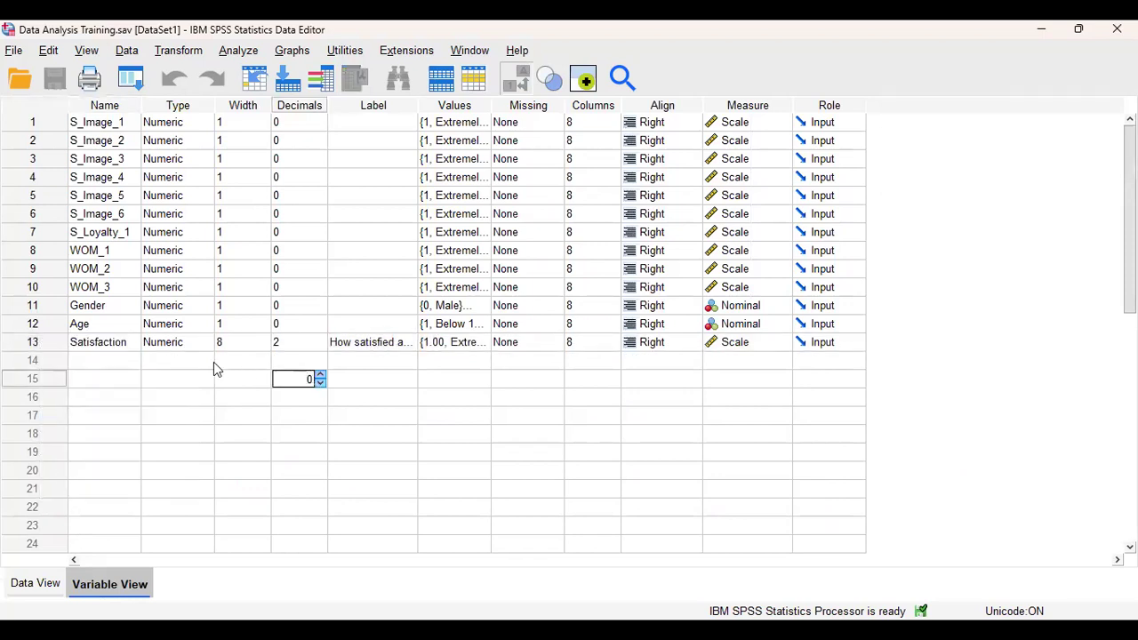
click(131, 351)
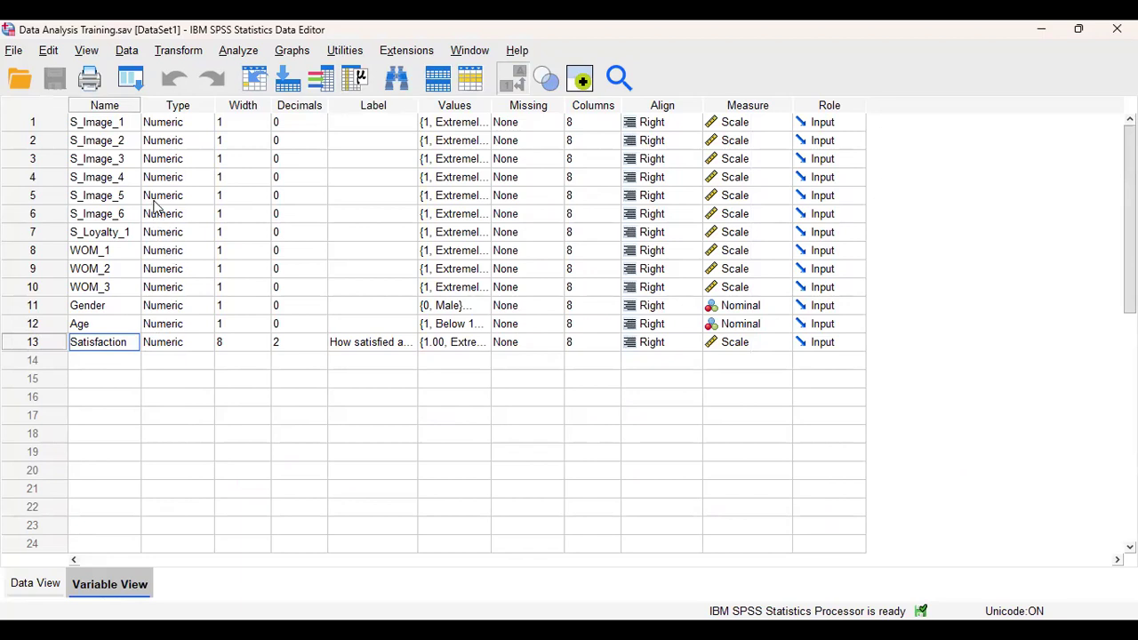
Add three variables named Attitude_1, Attitude_2 and Attitude_3 below Satisfaction and save the data file
click(111, 361)
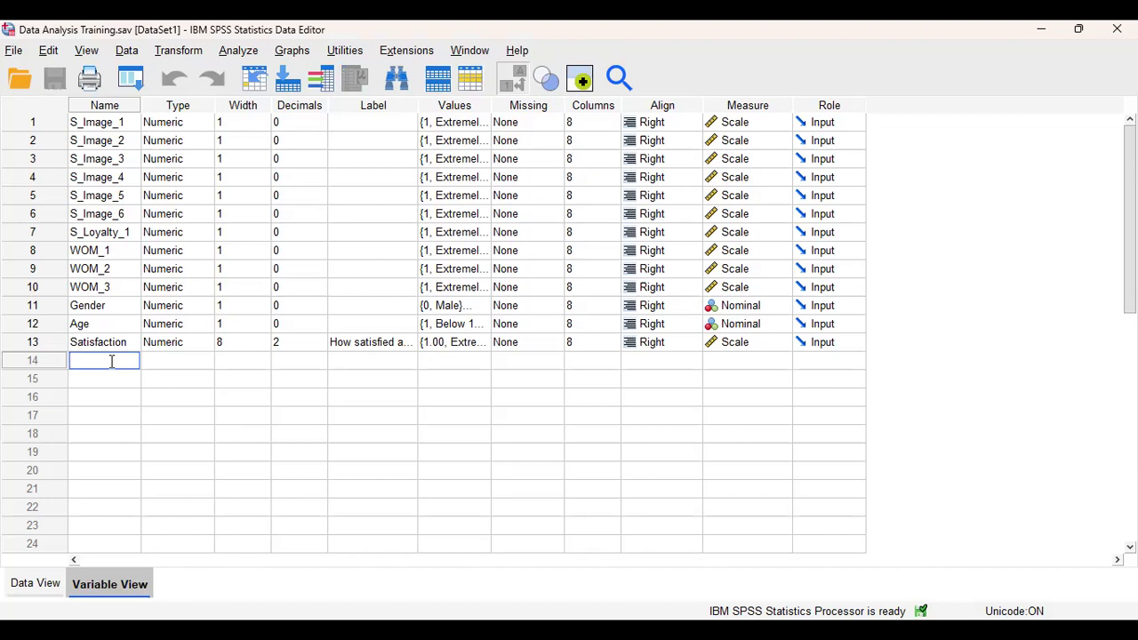
text(Atti)
text(tude)
text(_1)
click(110, 379)
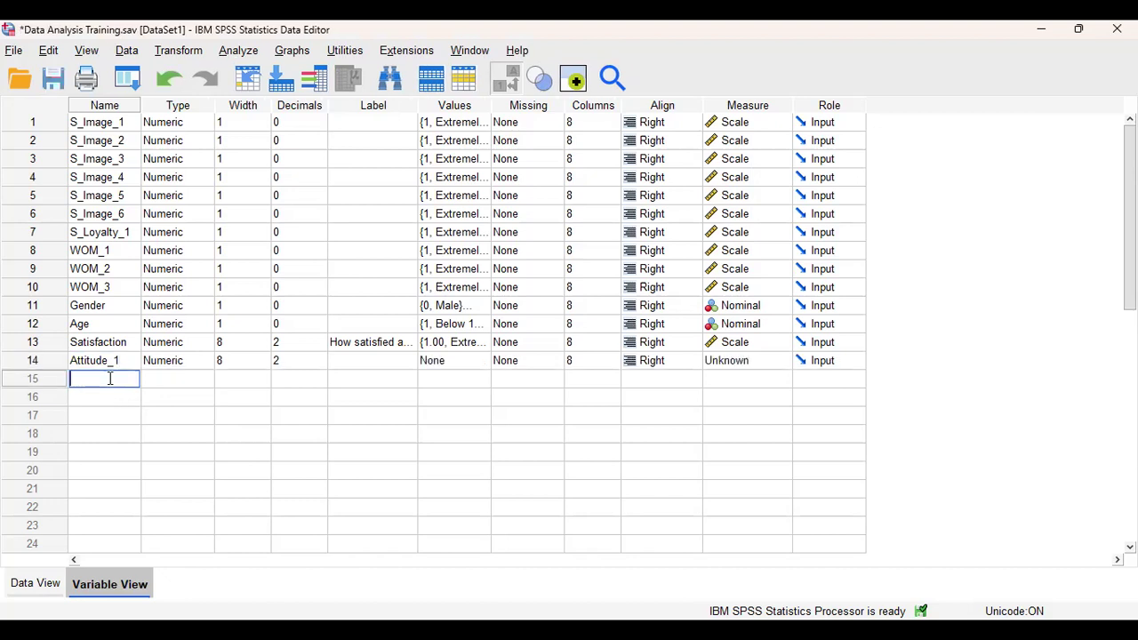
text(Attitude_2)
click(113, 399)
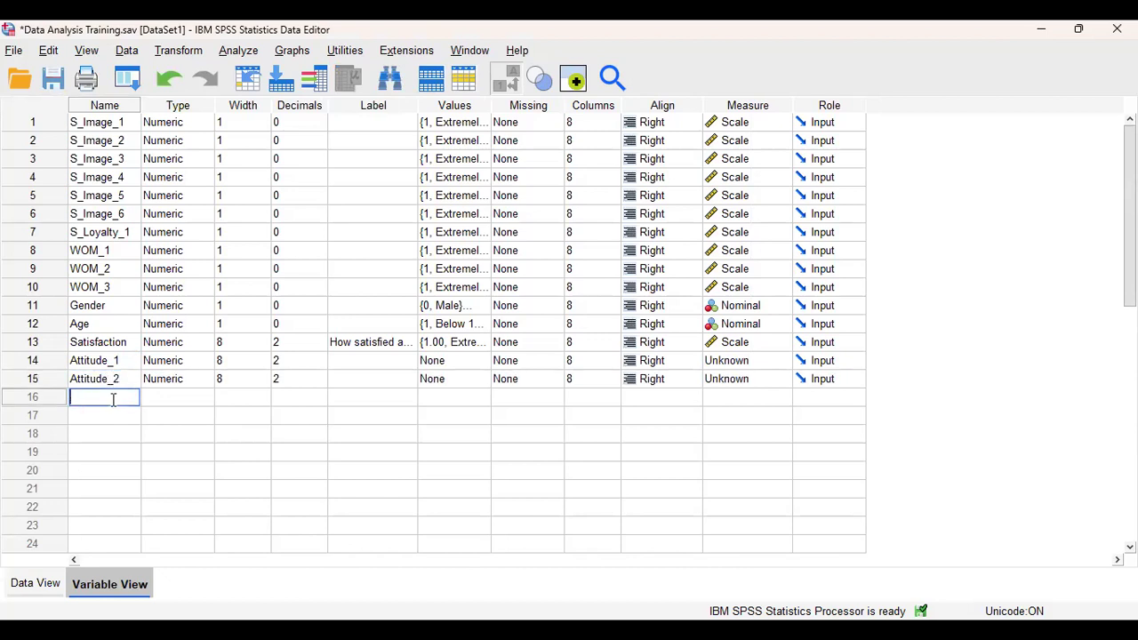
text(Attitude_3)
click(160, 399)
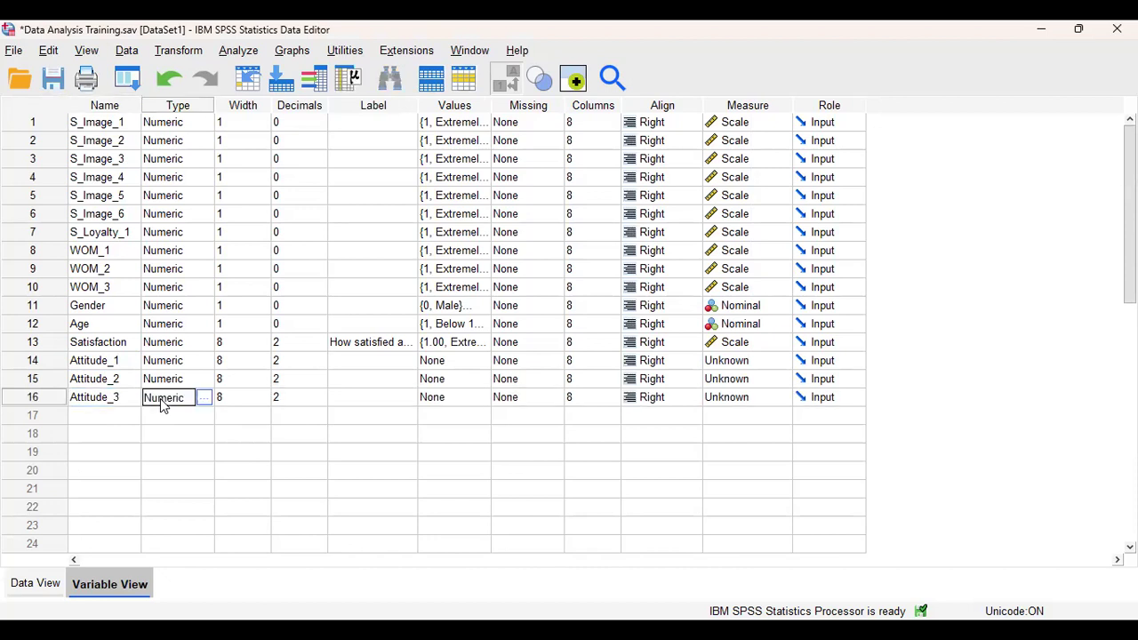
click(32, 363)
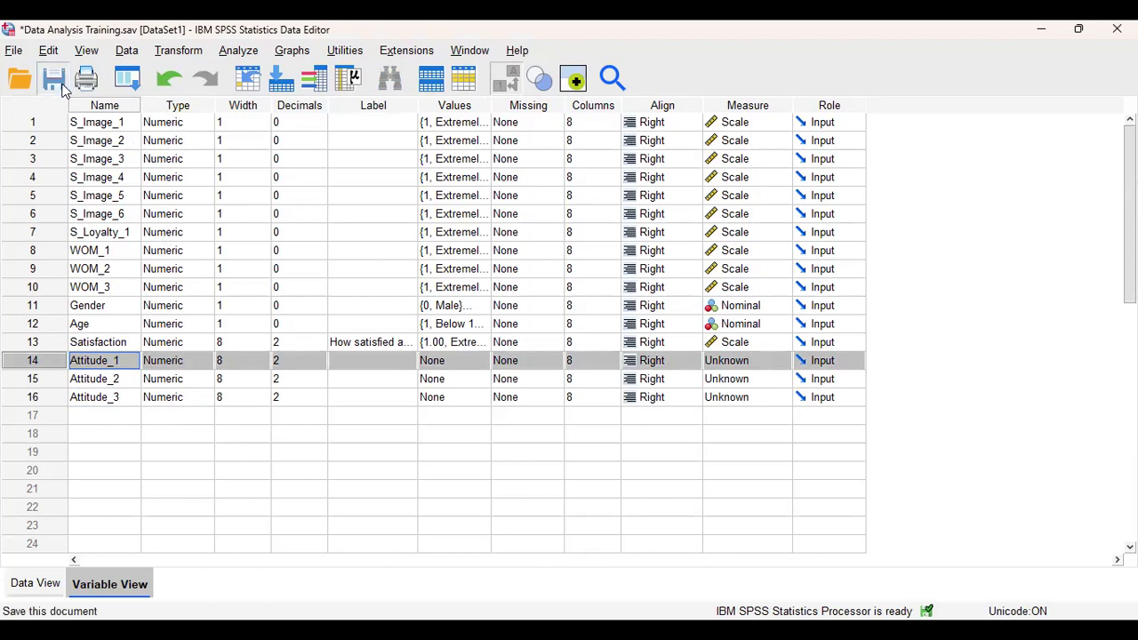
click(59, 80)
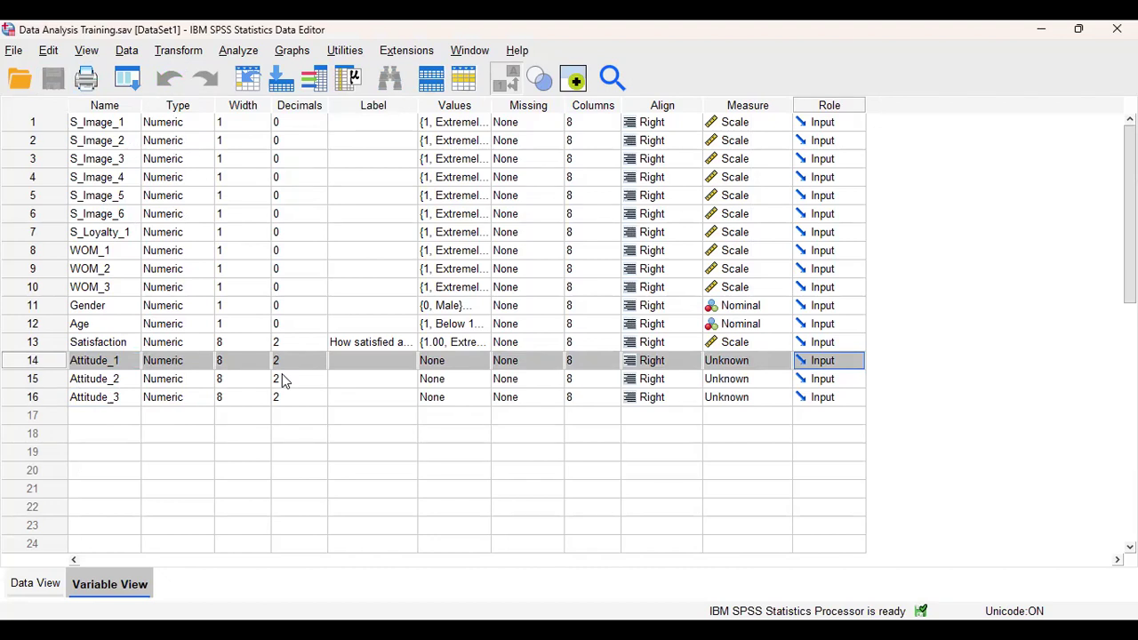
Examine the available variable types for Attitude_1 without changing its type
click(204, 360)
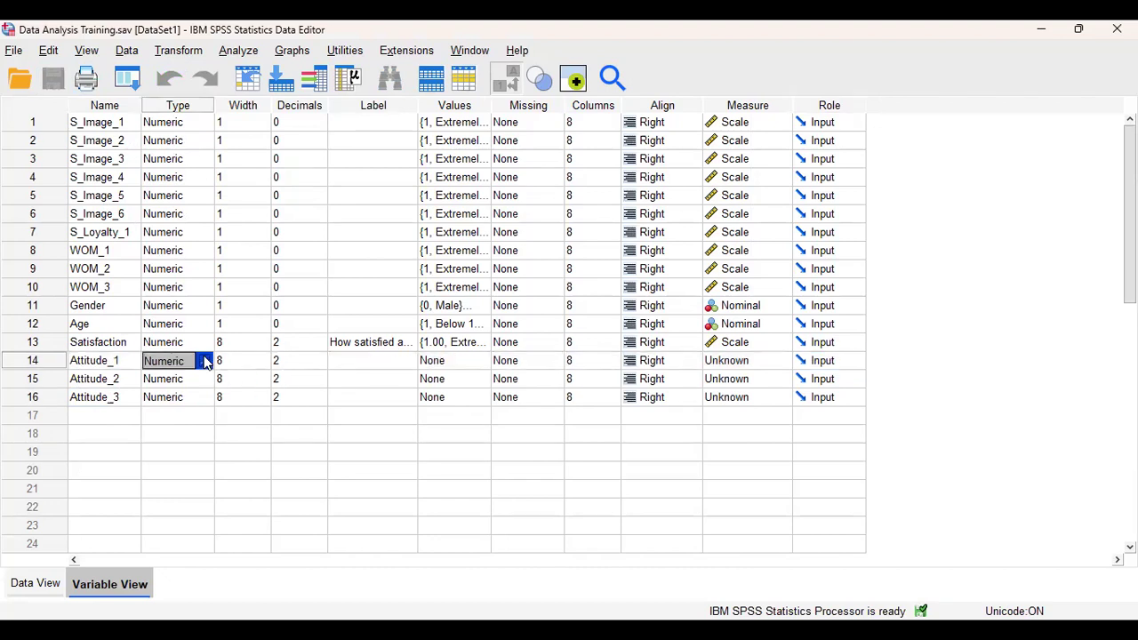
click(204, 361)
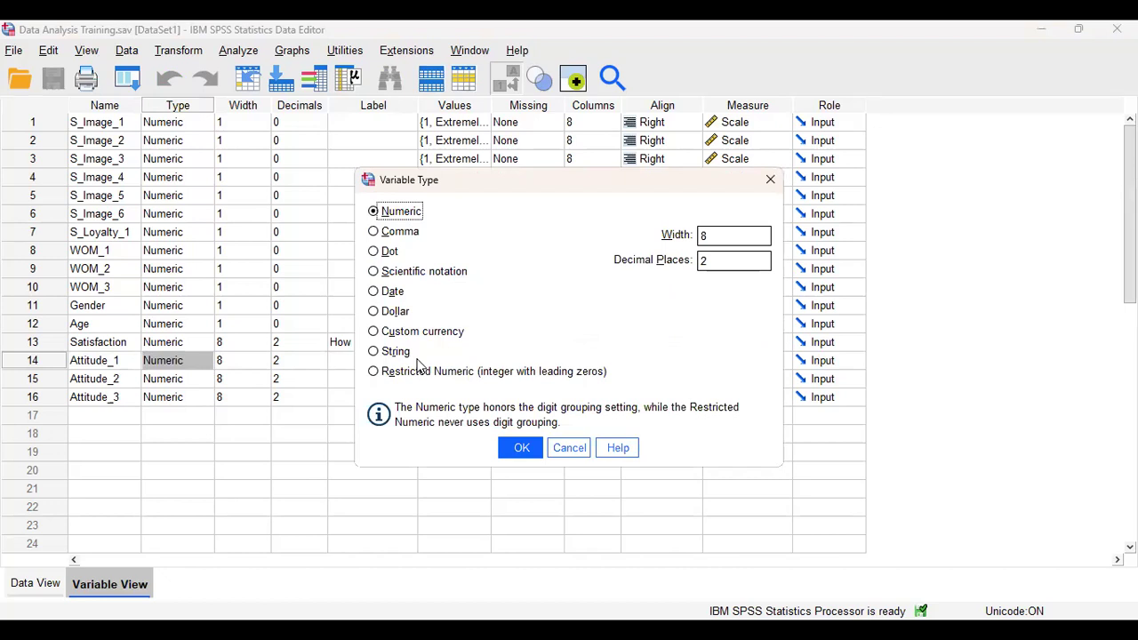
click(569, 448)
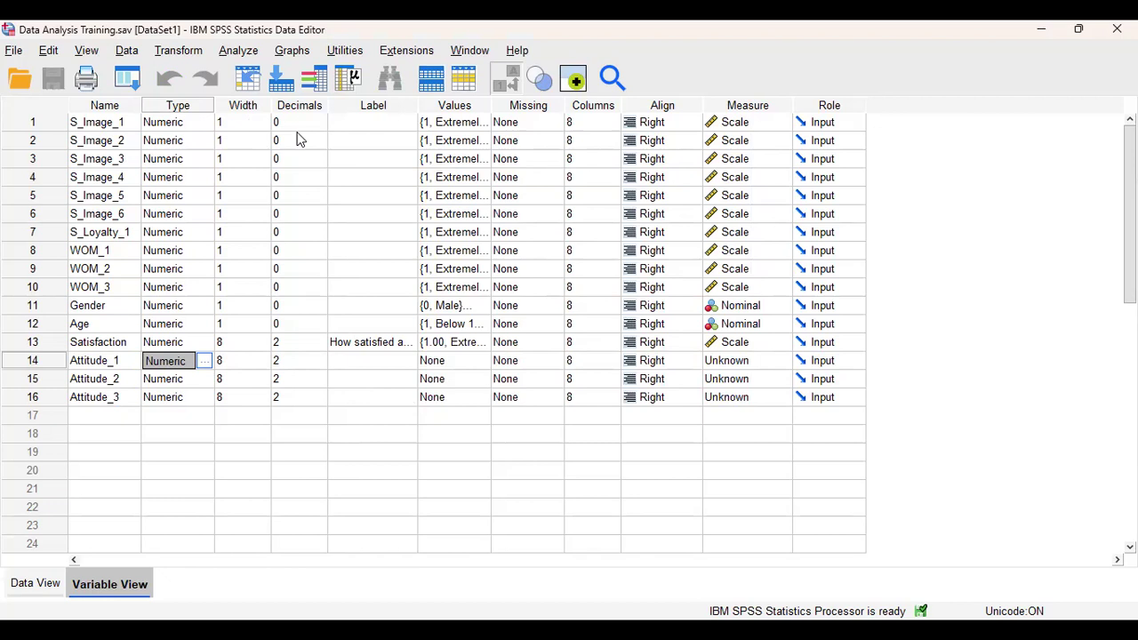
Label Attitude_1 "Your attitude towards the brand" and open its value label definitions
click(355, 361)
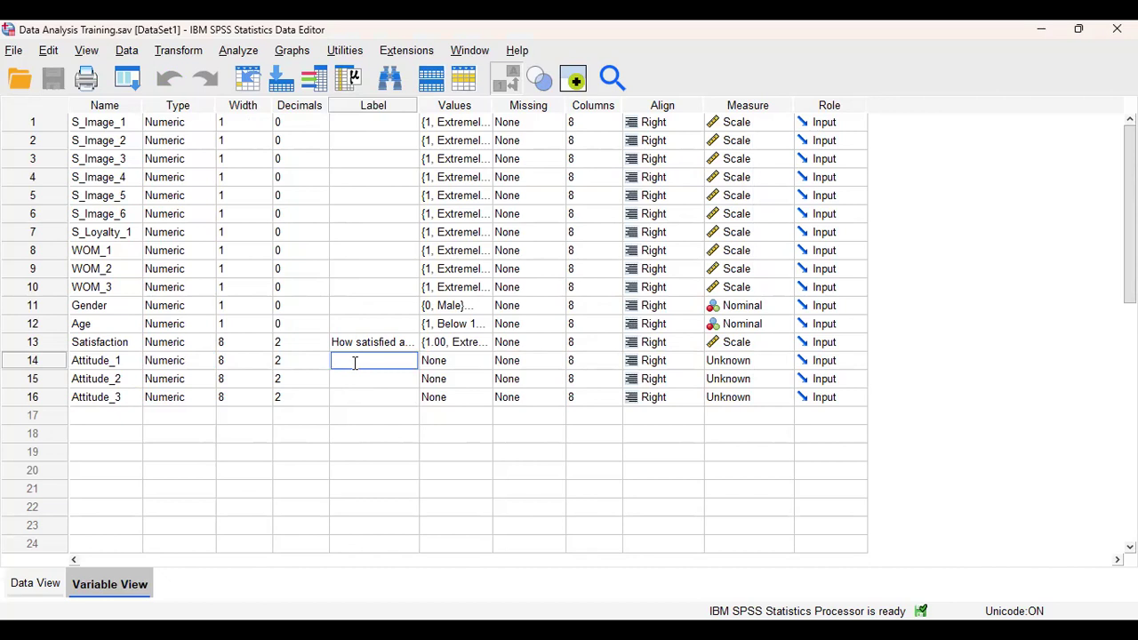
text(Your attitude toward)
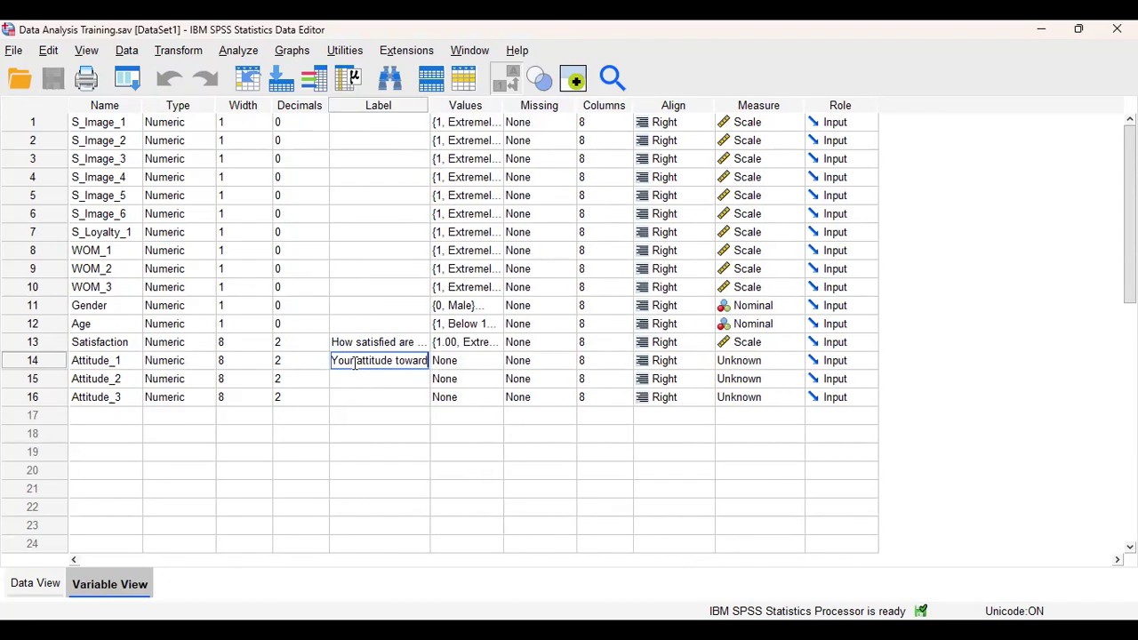
text(s the br)
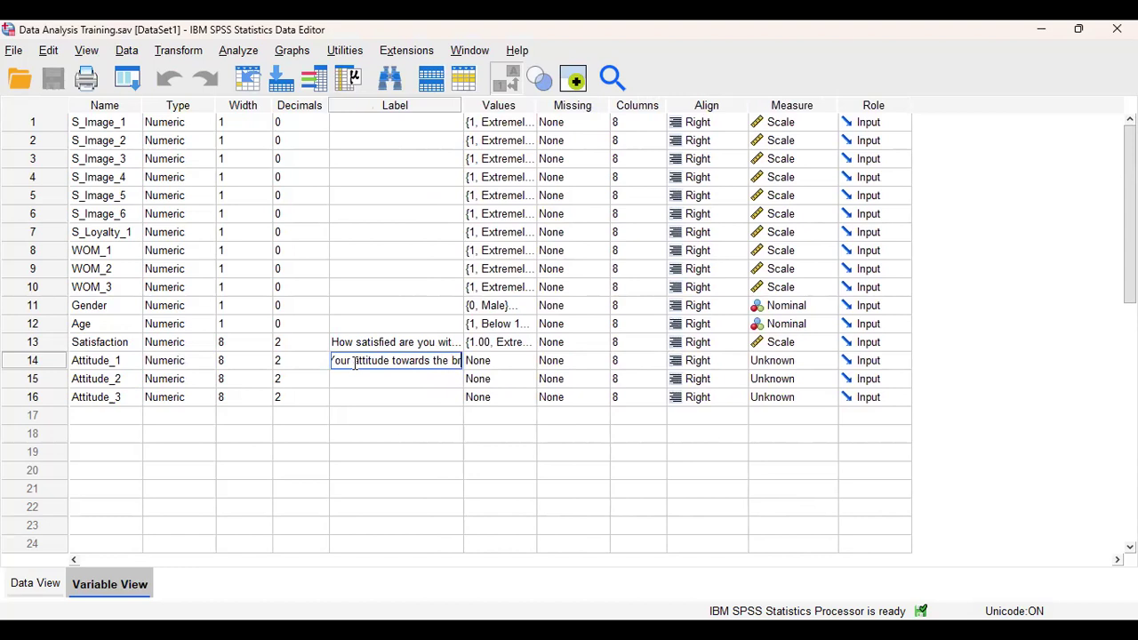
text(and)
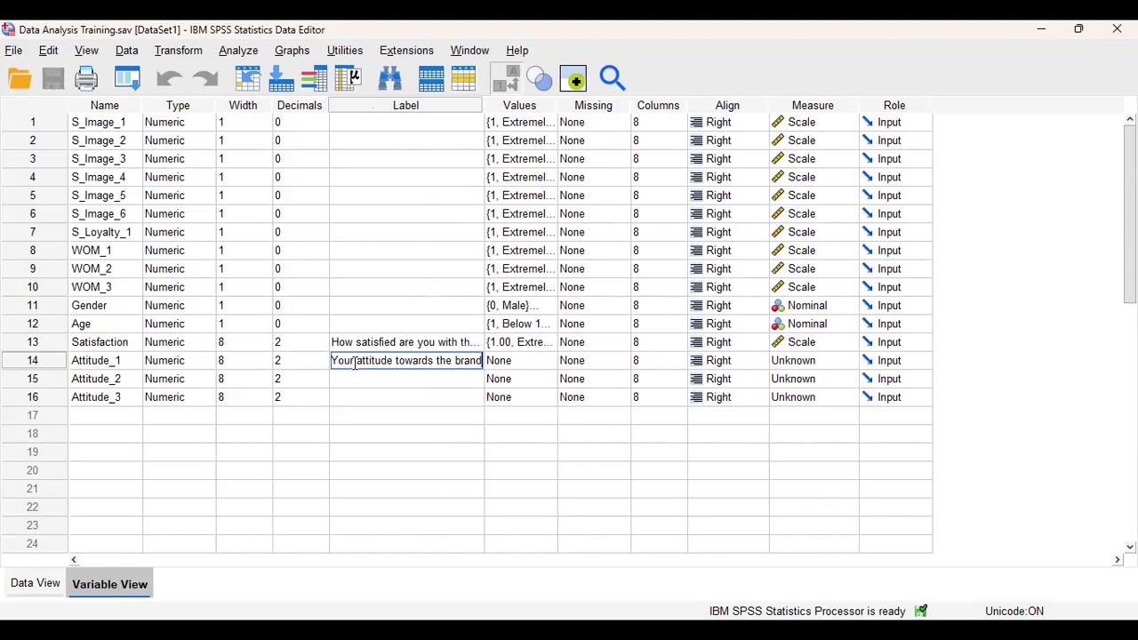
click(489, 435)
click(544, 361)
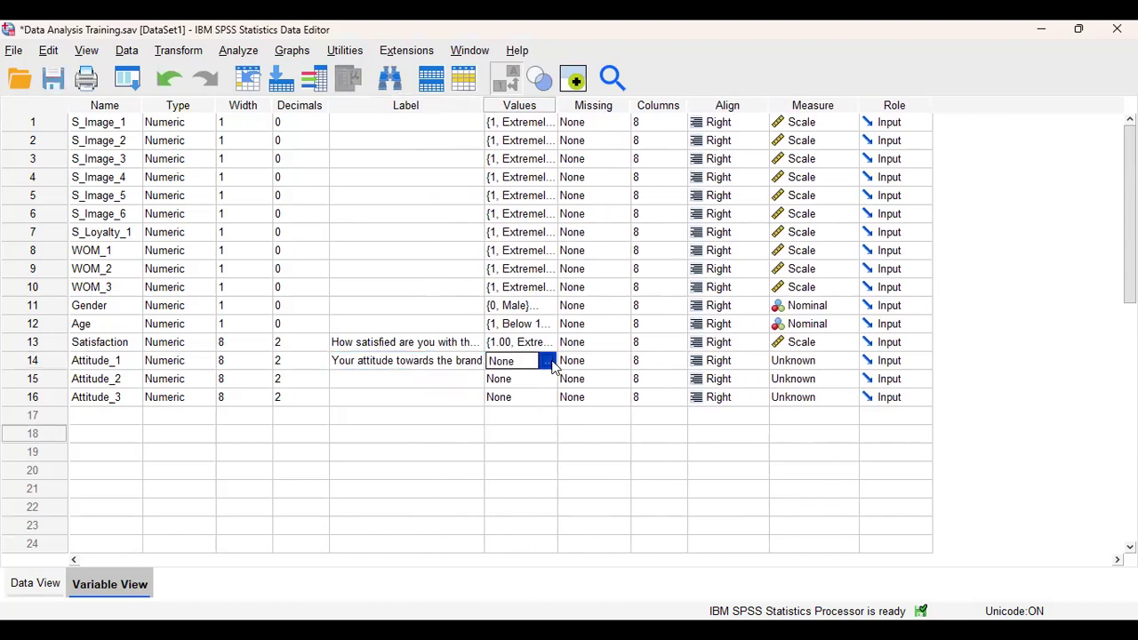
click(548, 360)
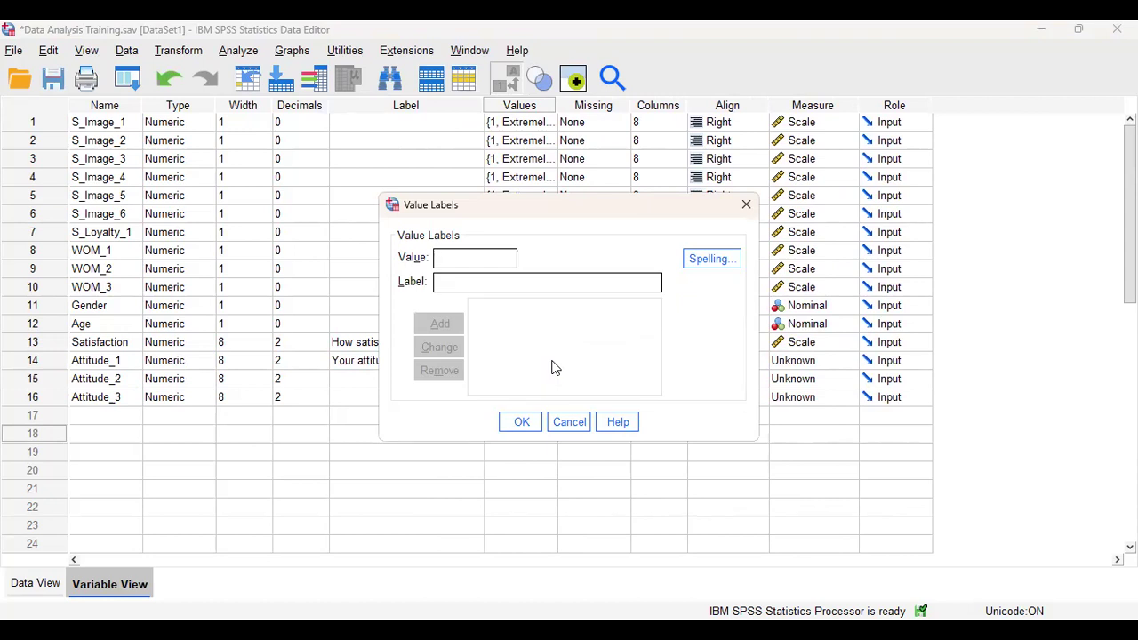
Add the value label "Positive" for value 1 of Attitude_1
text(1)
click(461, 282)
text(P)
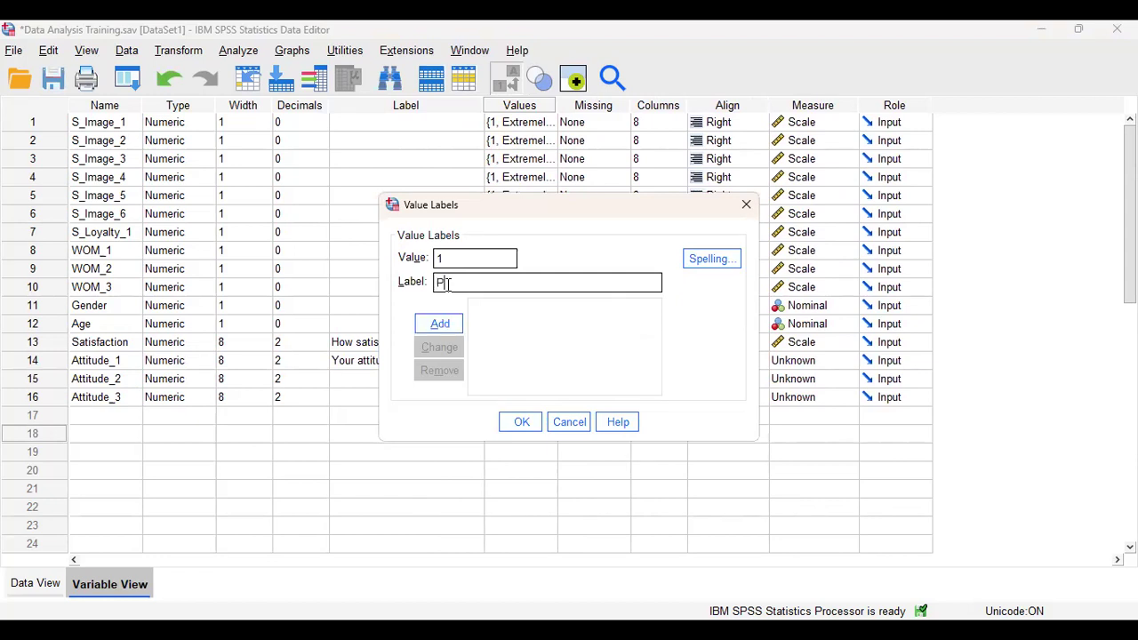
text(ositive)
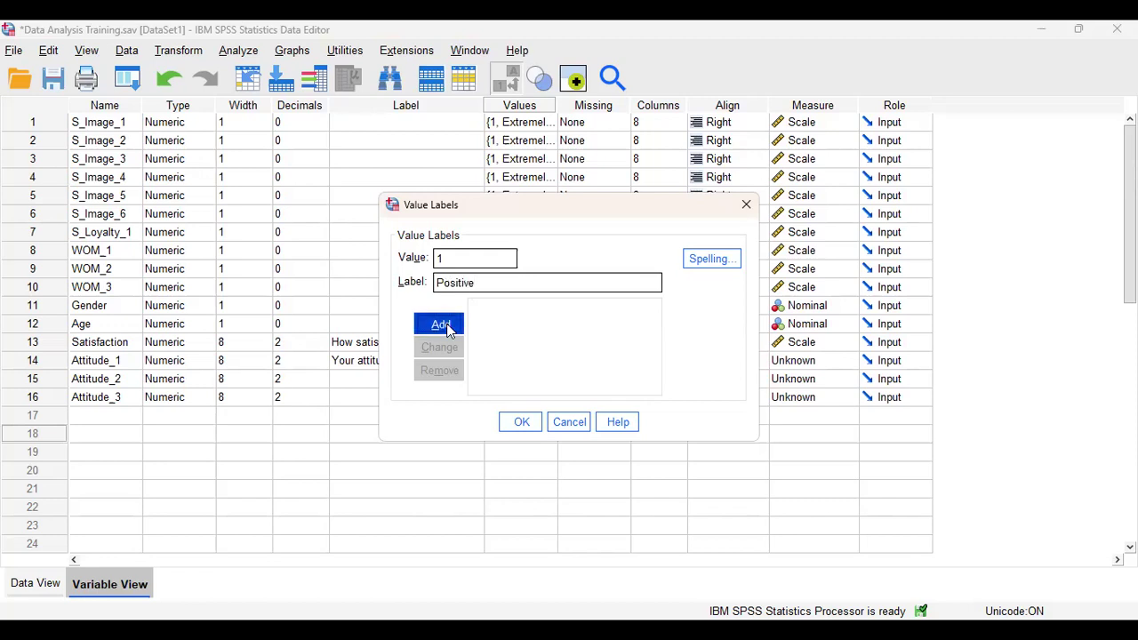
click(447, 327)
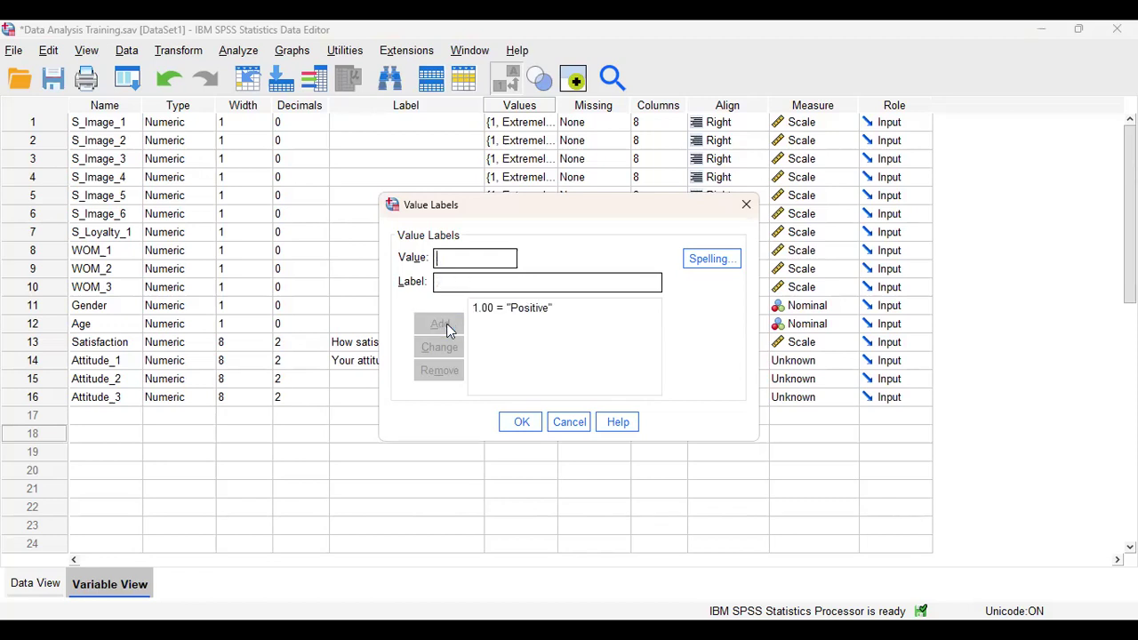
Change the label of value 1 to "Highly Positive"
click(515, 308)
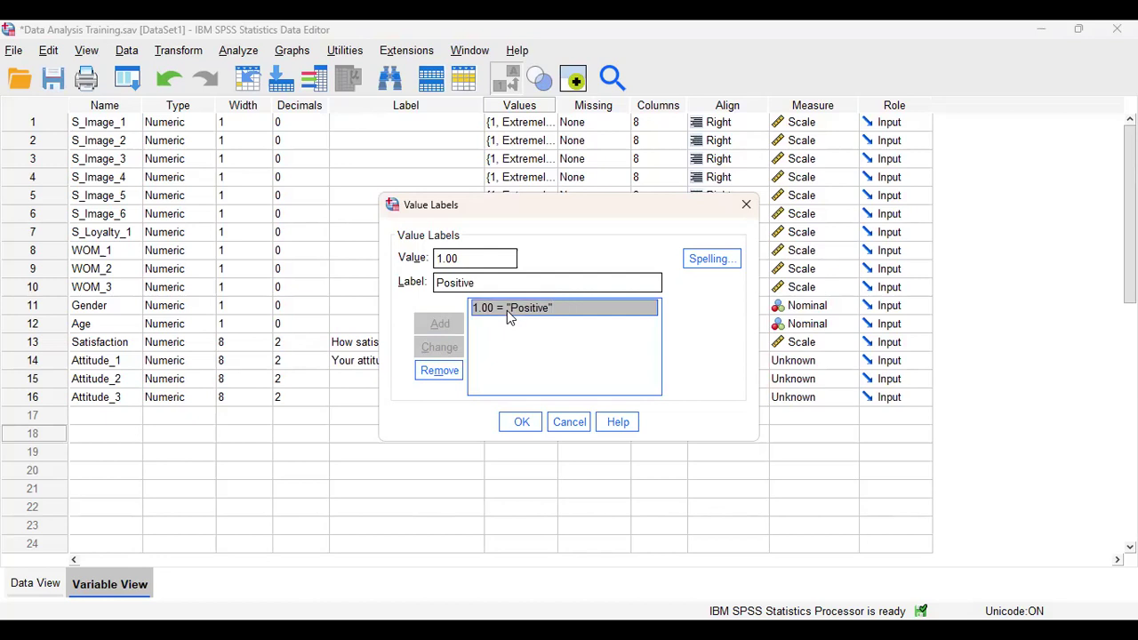
click(476, 282)
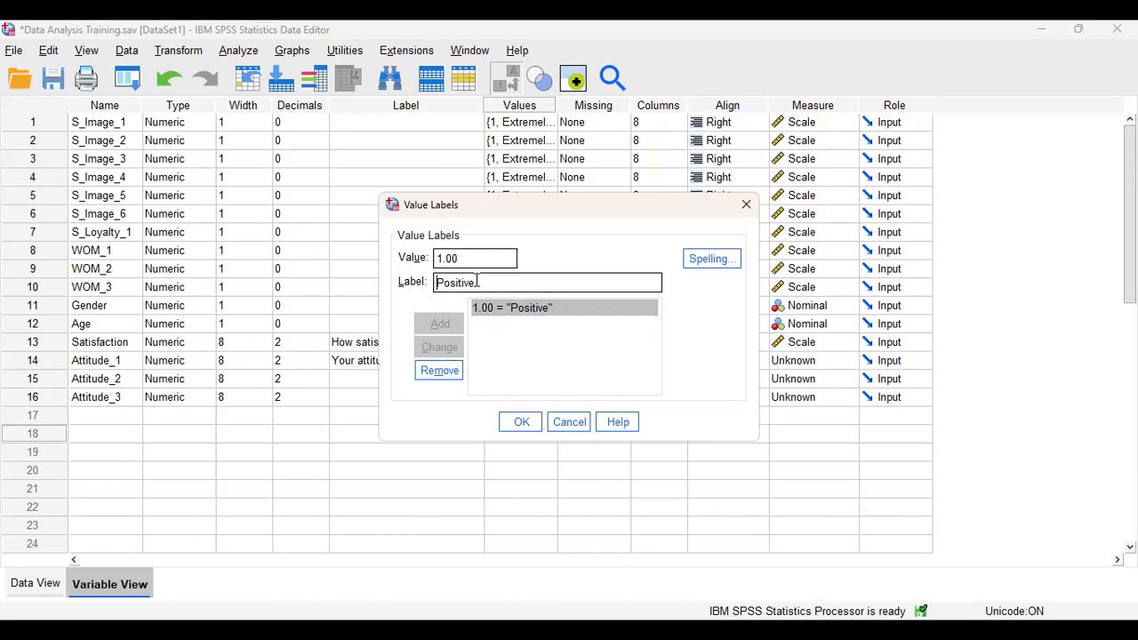
text(S)
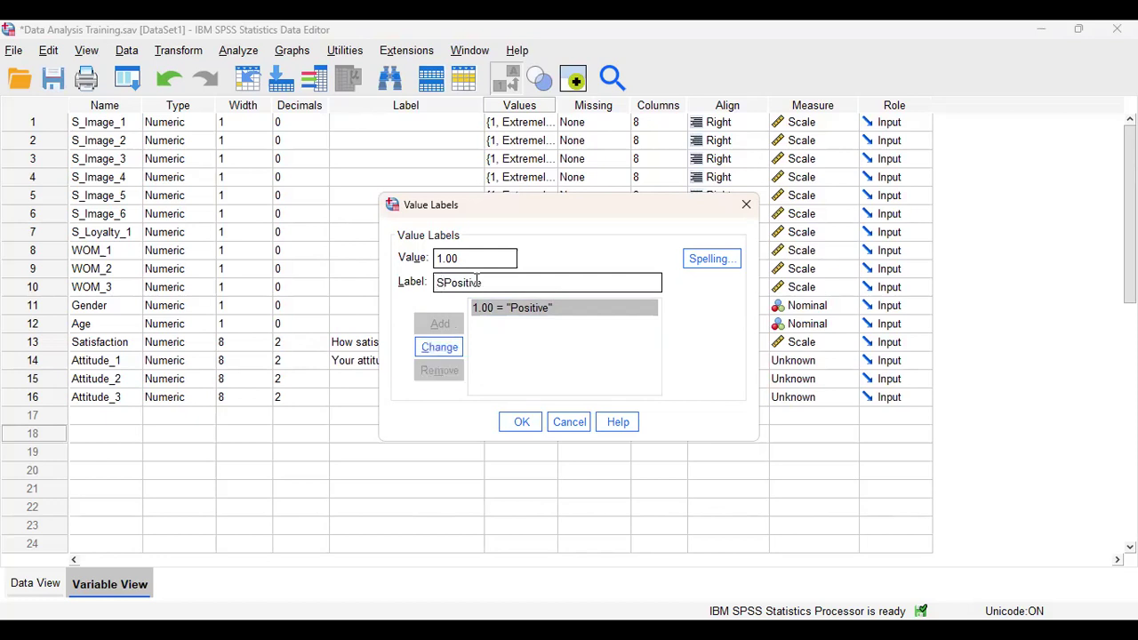
key(BackSpace)
text(Highly)
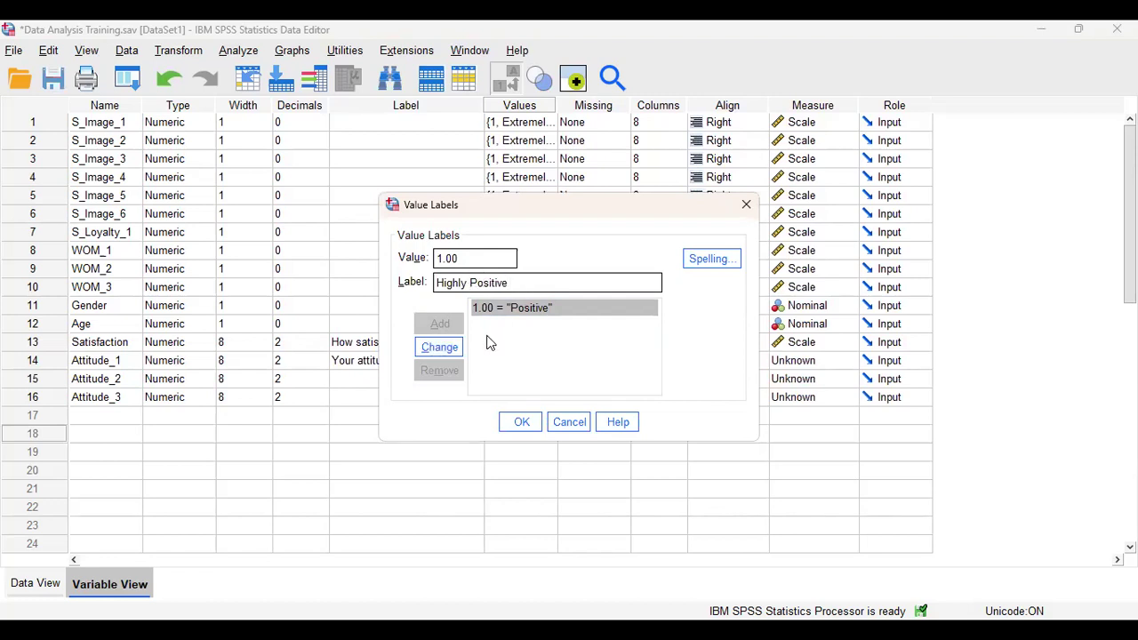
click(437, 348)
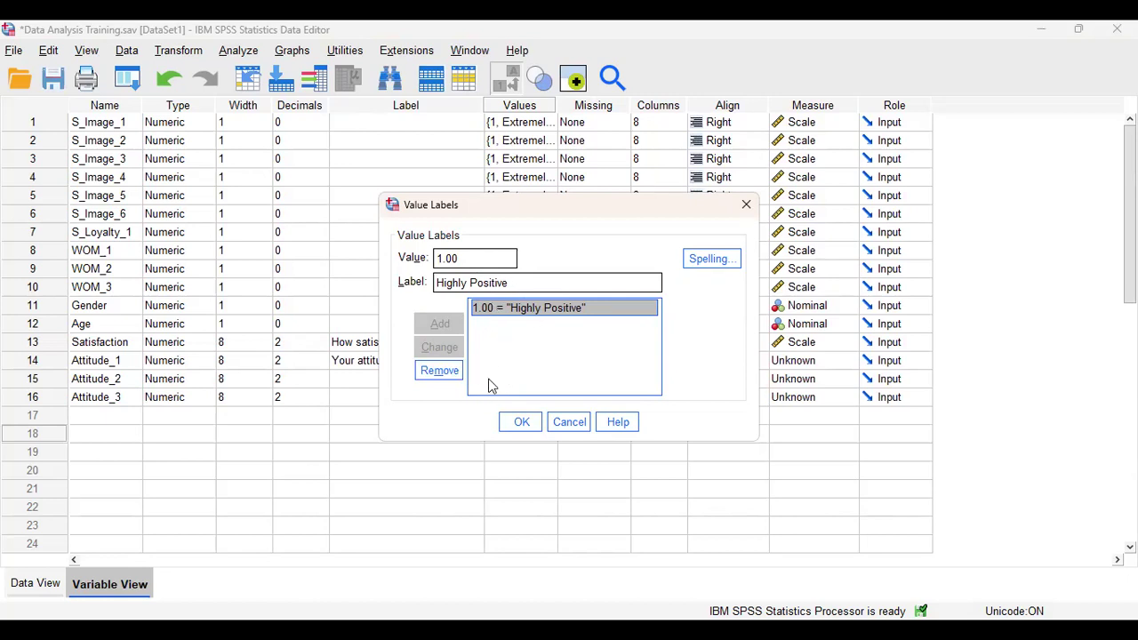
Remove the value label defined for value 1
click(495, 258)
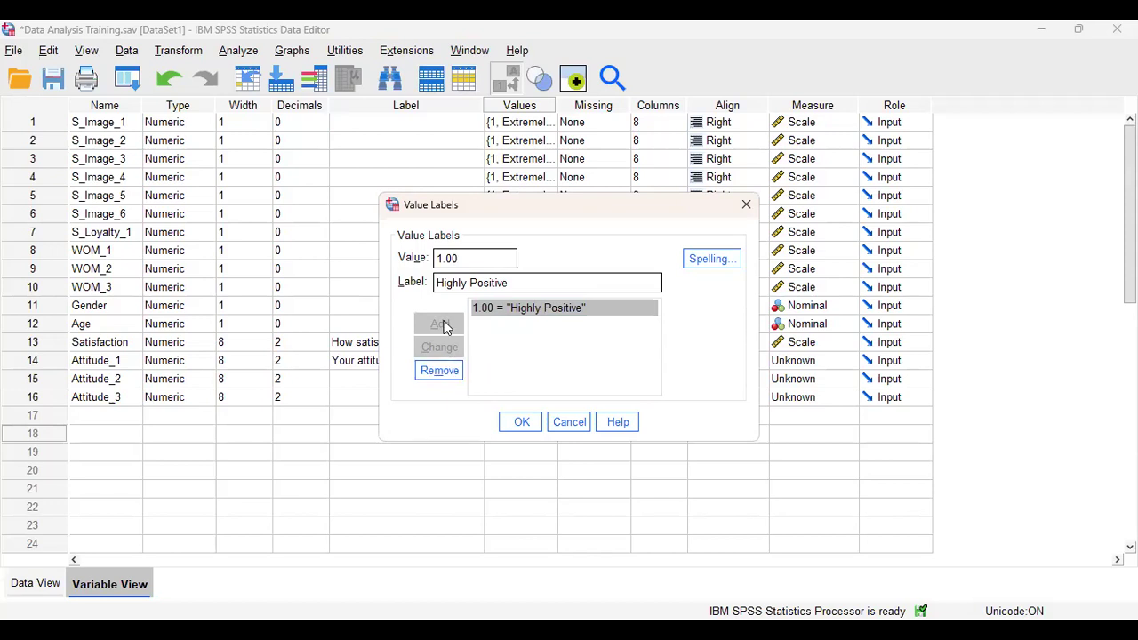
click(474, 283)
click(445, 375)
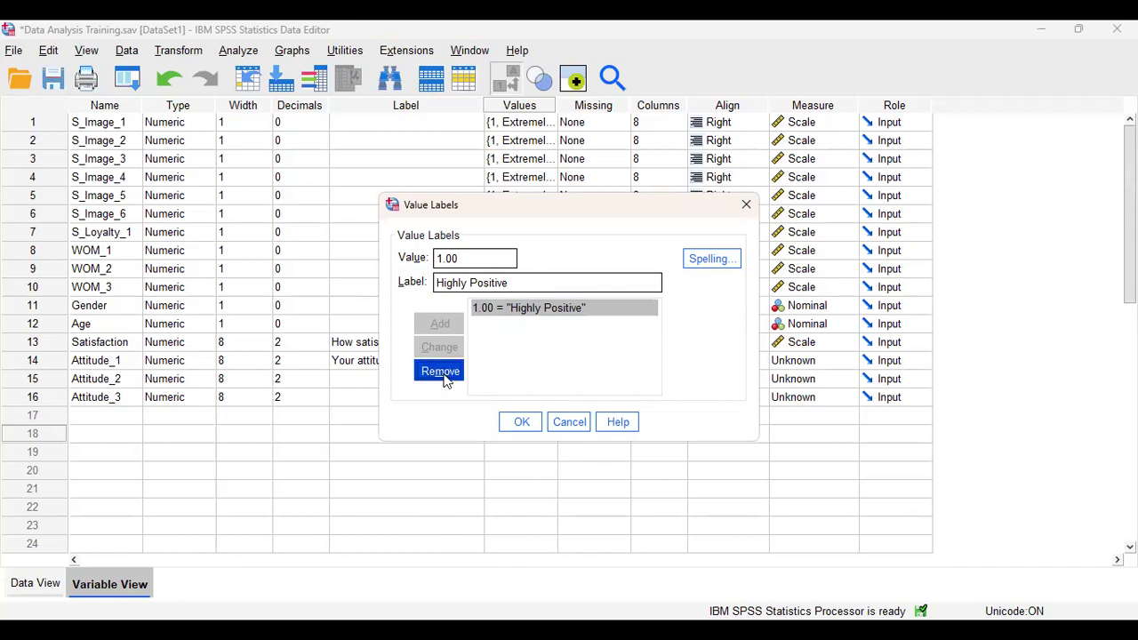
Add the value labels "Highly positive" for value 1 and "Positive" for value 2 of Attitude_1
text(1)
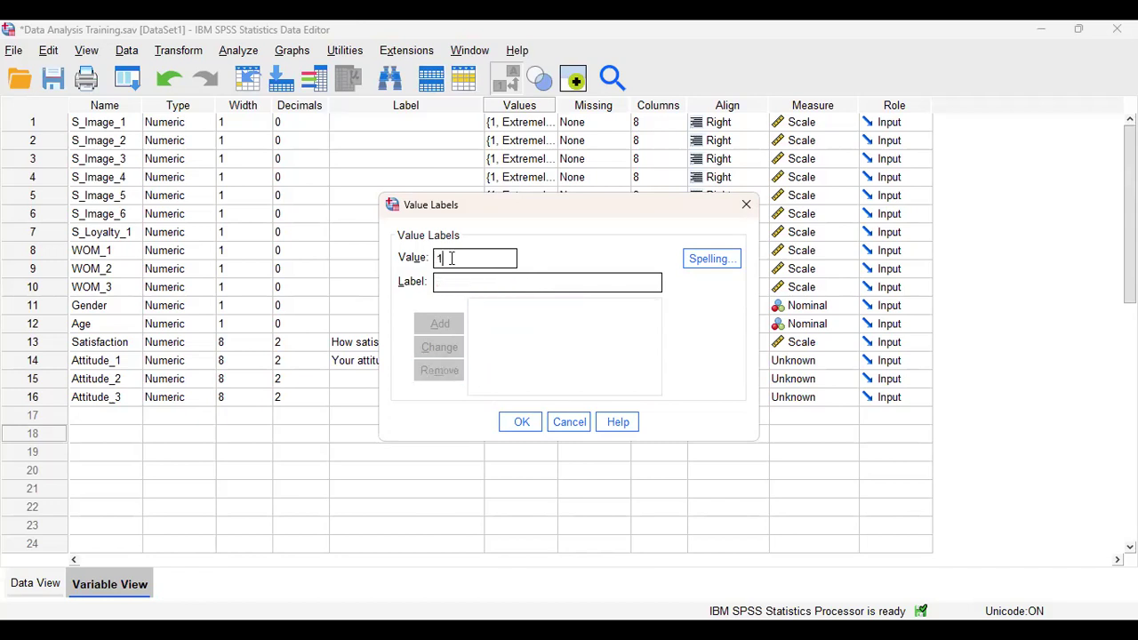
click(444, 283)
text(H)
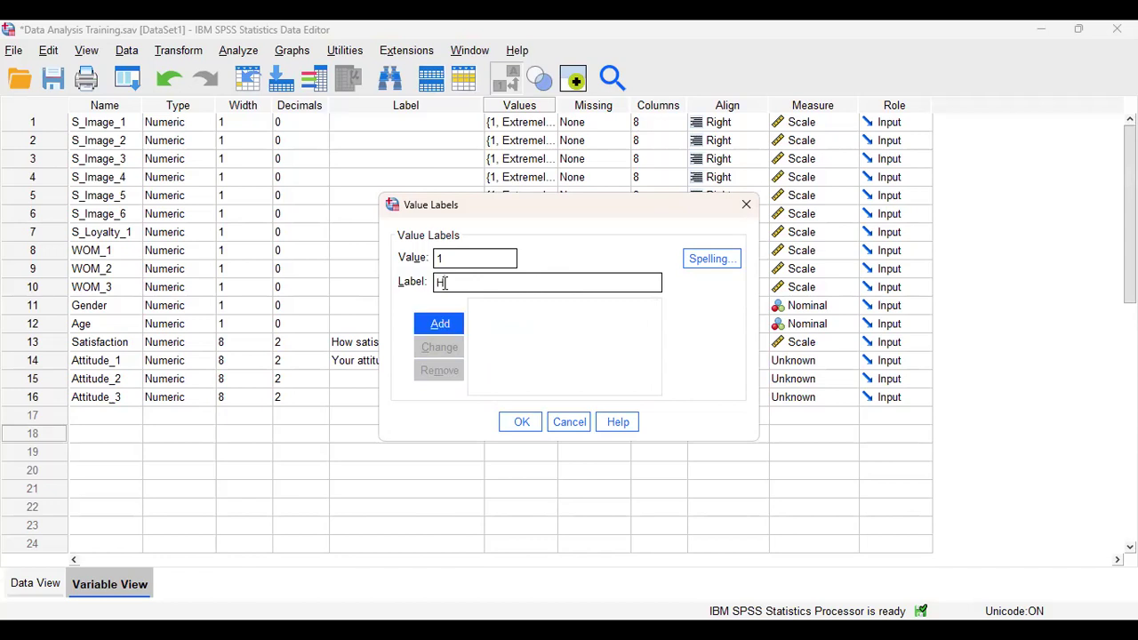
text(ighly positive)
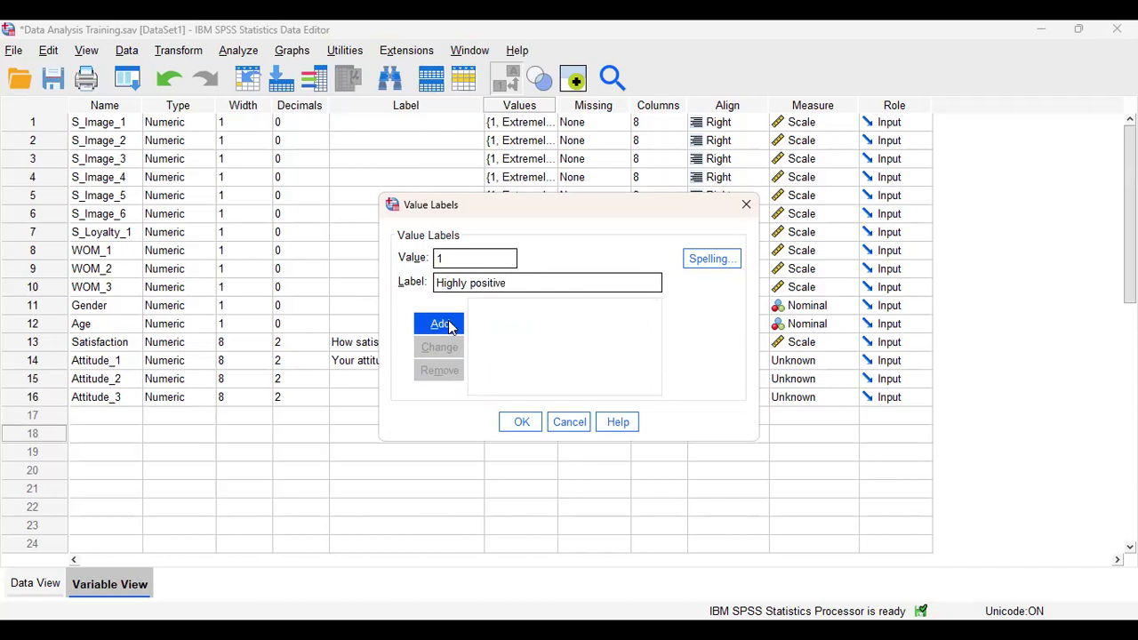
click(449, 326)
text(2)
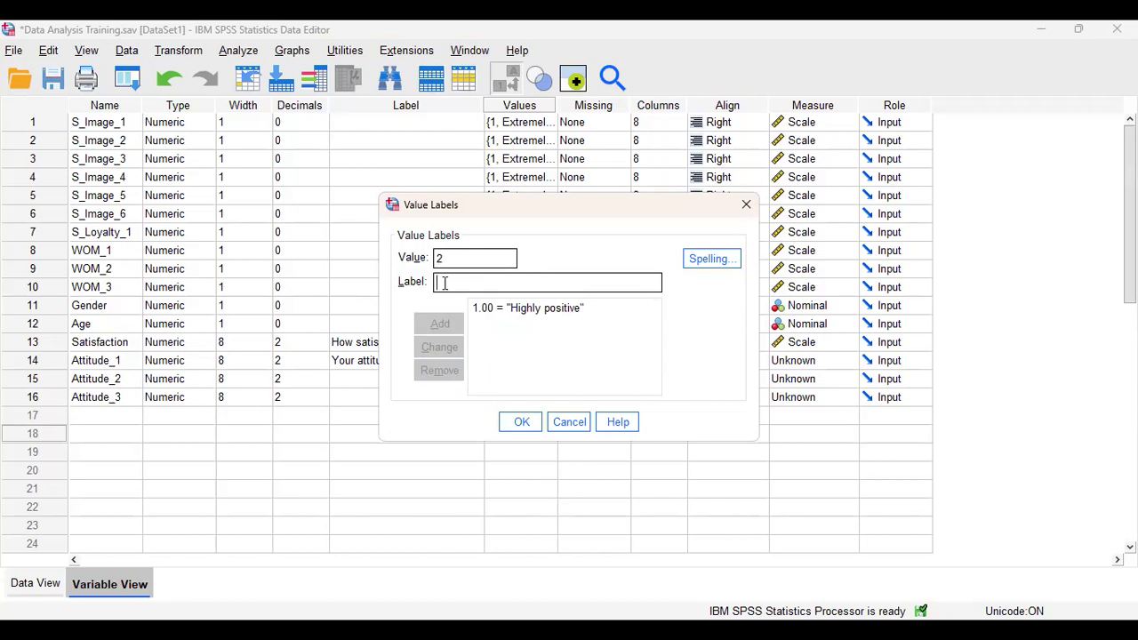
text(Positive)
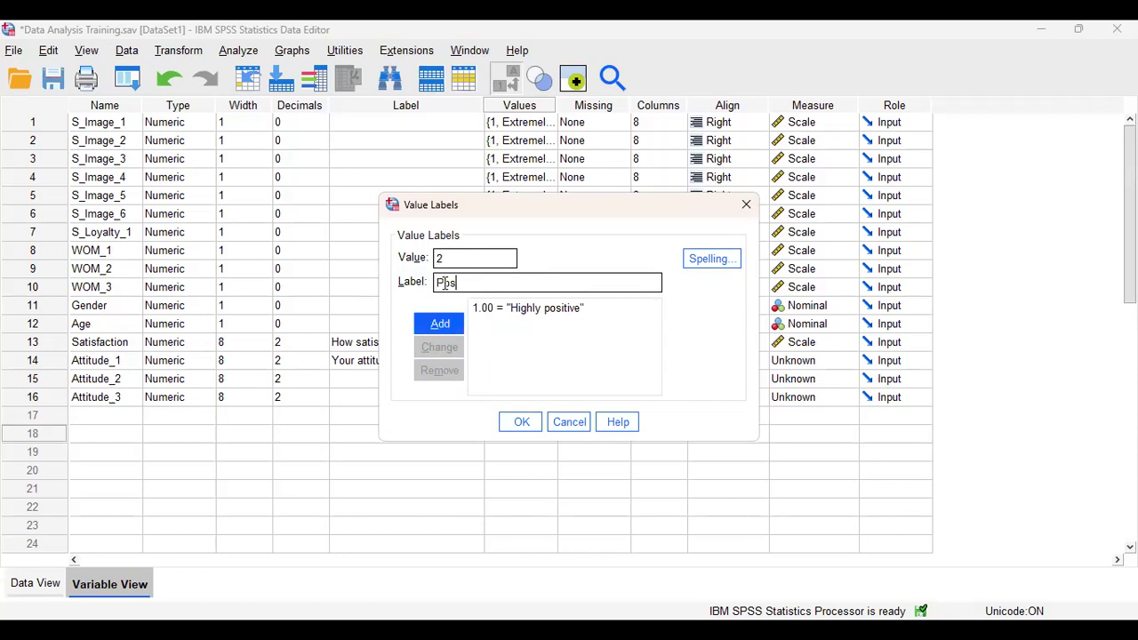
click(449, 326)
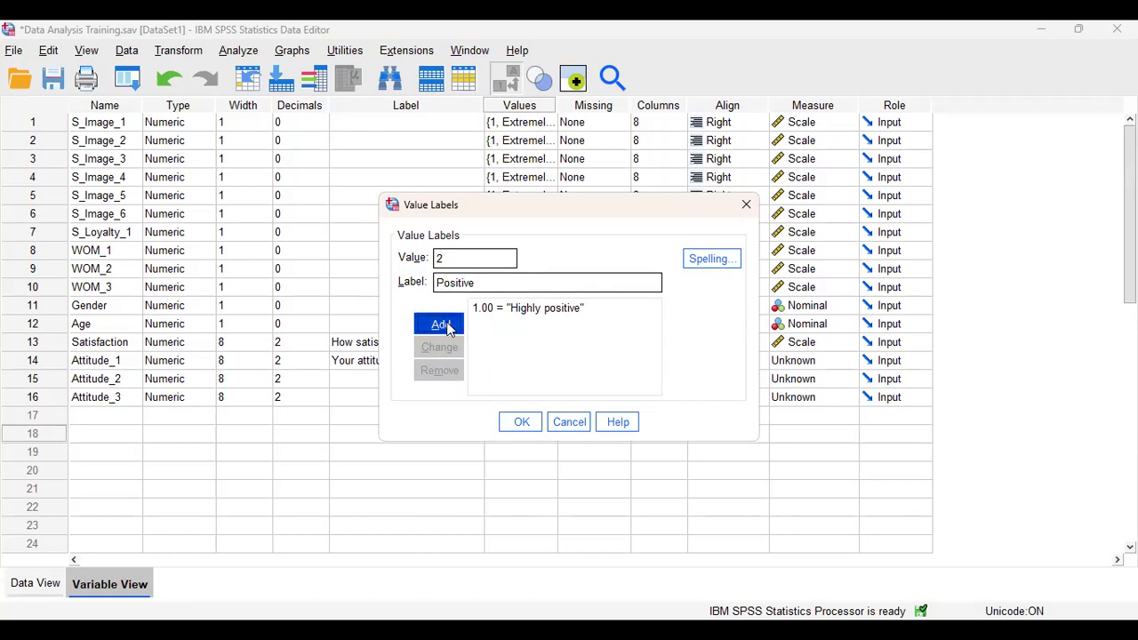
Add the value labels "Neutral" for value 3 and "Negative" for value 4 of Attitude_1
text(3)
click(475, 285)
text(Neutral)
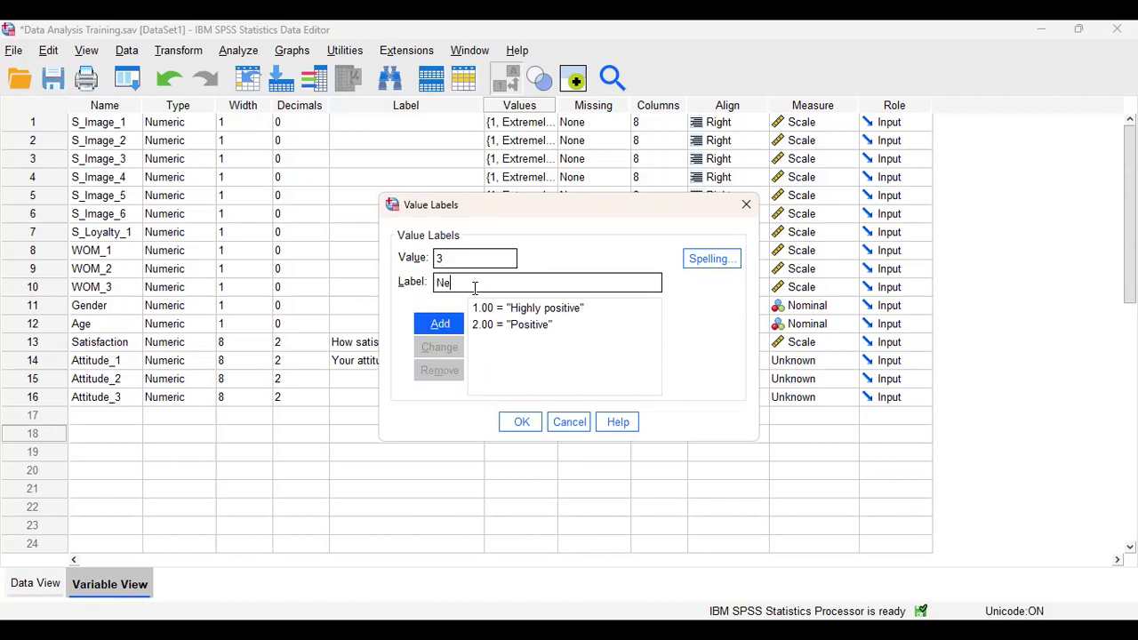
click(445, 325)
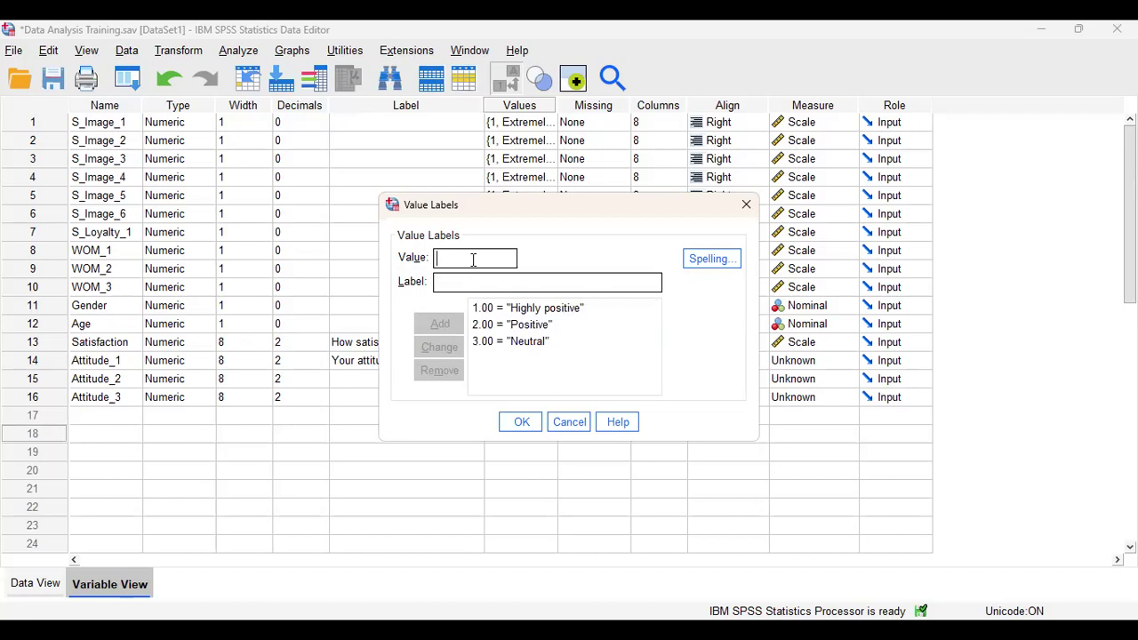
text(4)
click(469, 286)
text(N)
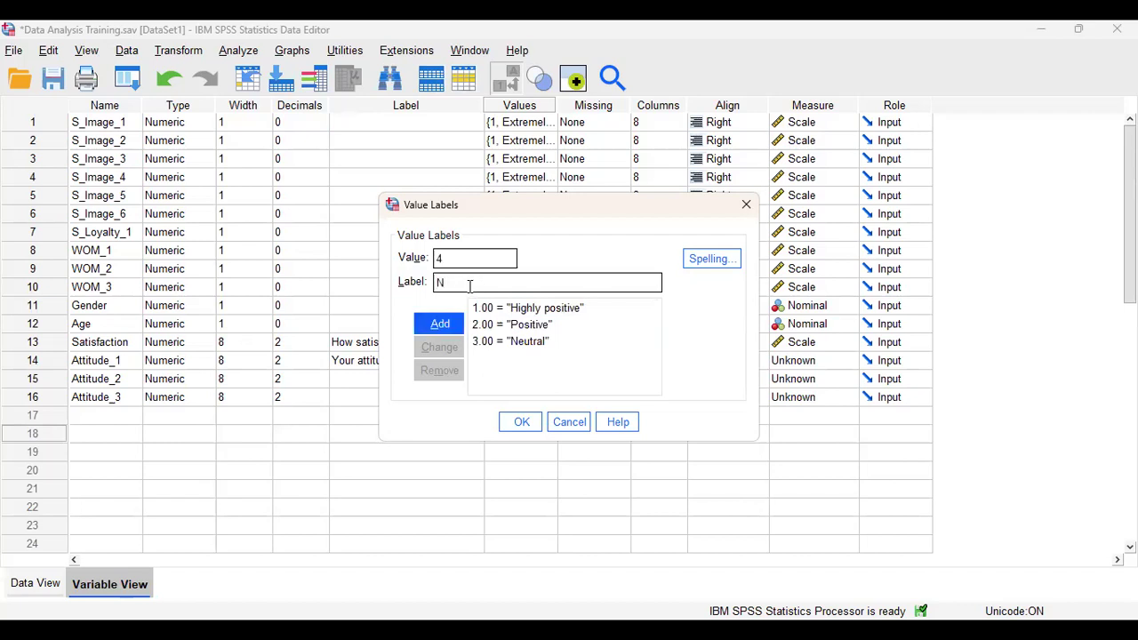
text(egative)
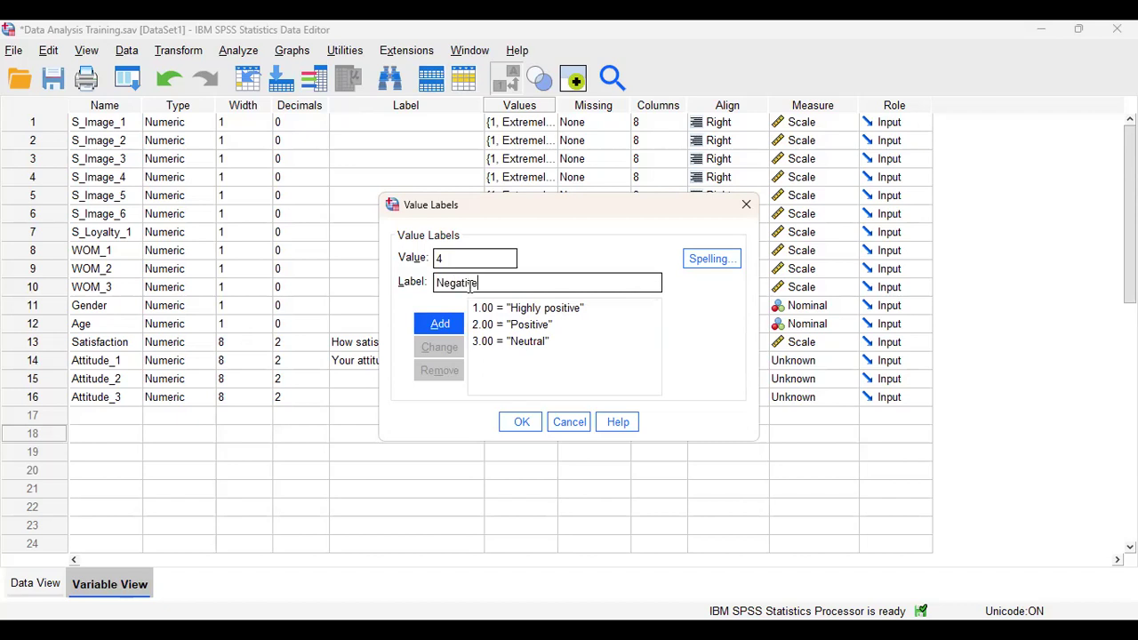
click(428, 322)
Add the value label "Highly negative" for value 5 and set the measure of Attitude_1 to Scale
text(5)
click(462, 282)
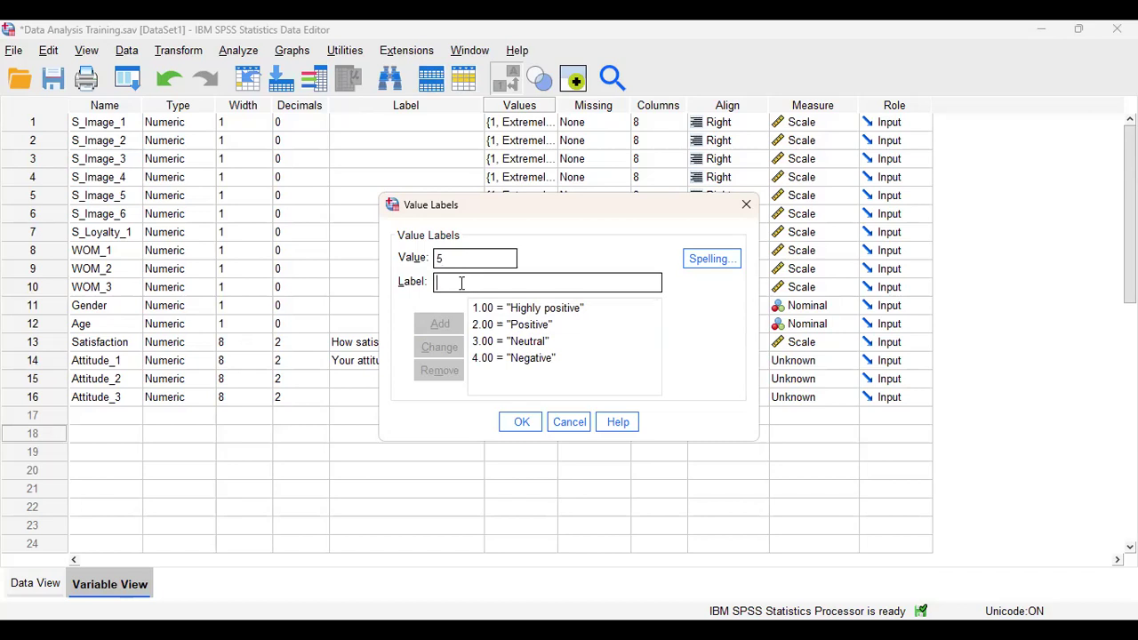
text(High)
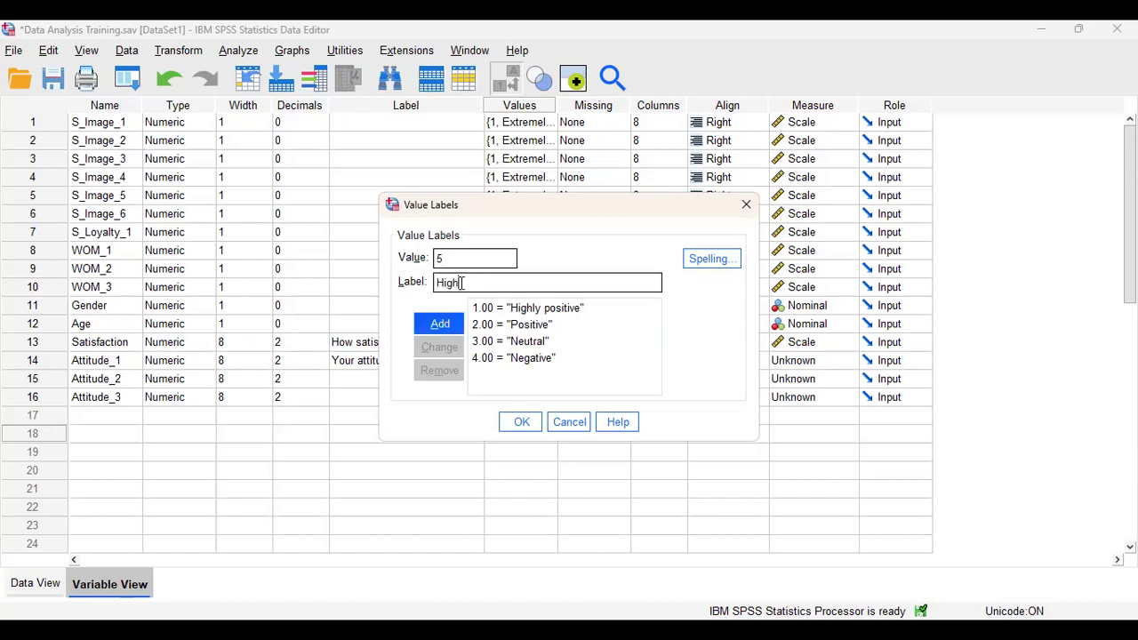
text(ly negative)
click(440, 324)
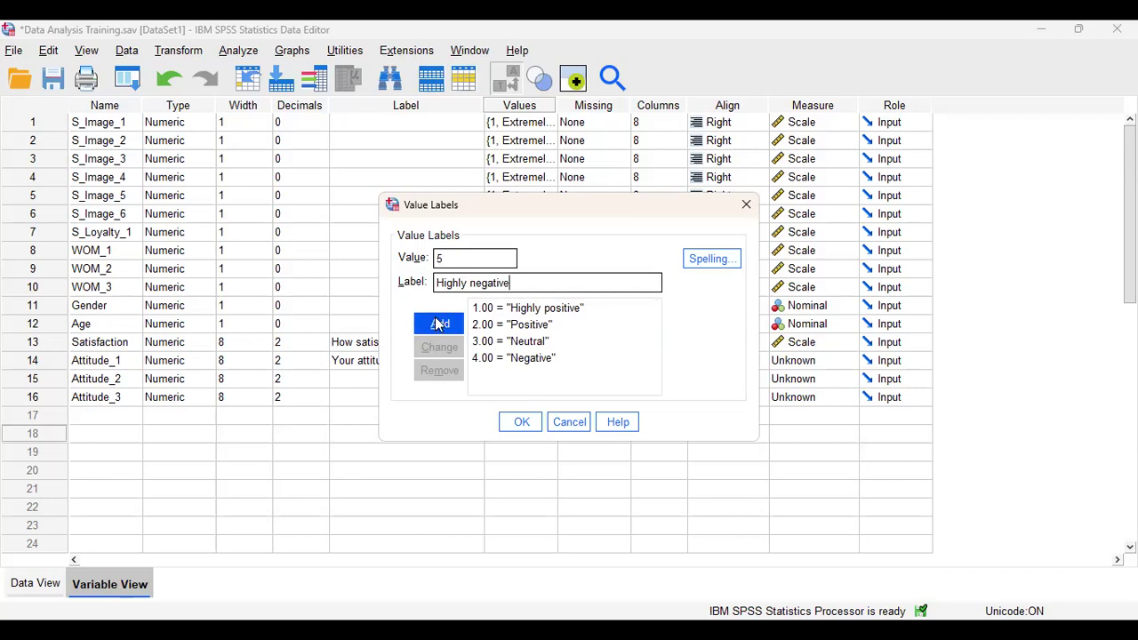
click(520, 423)
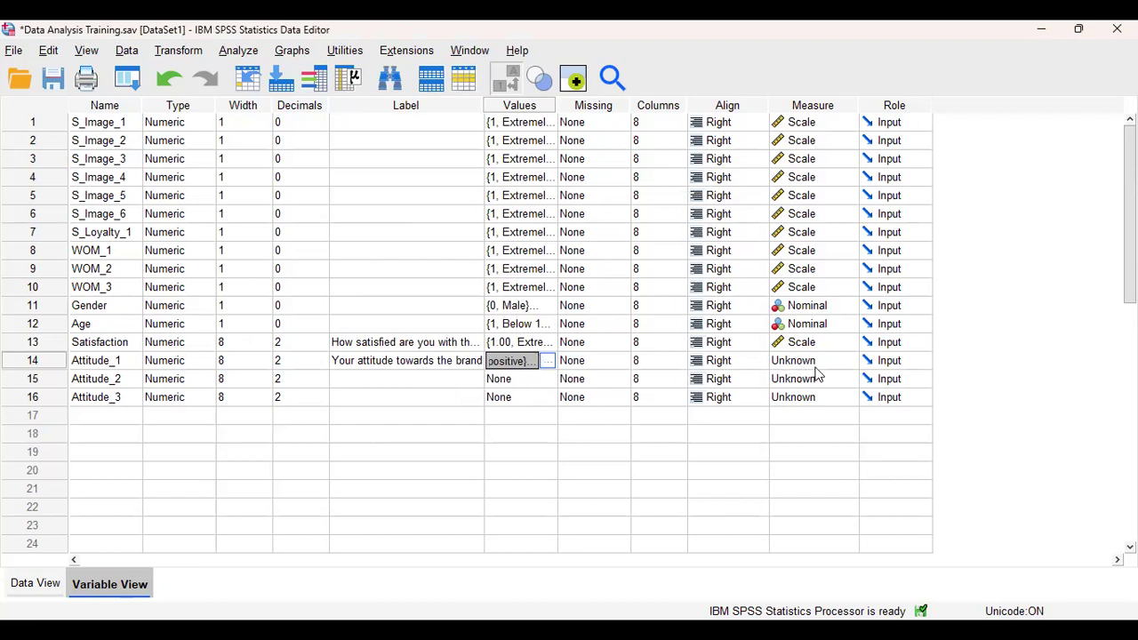
click(844, 363)
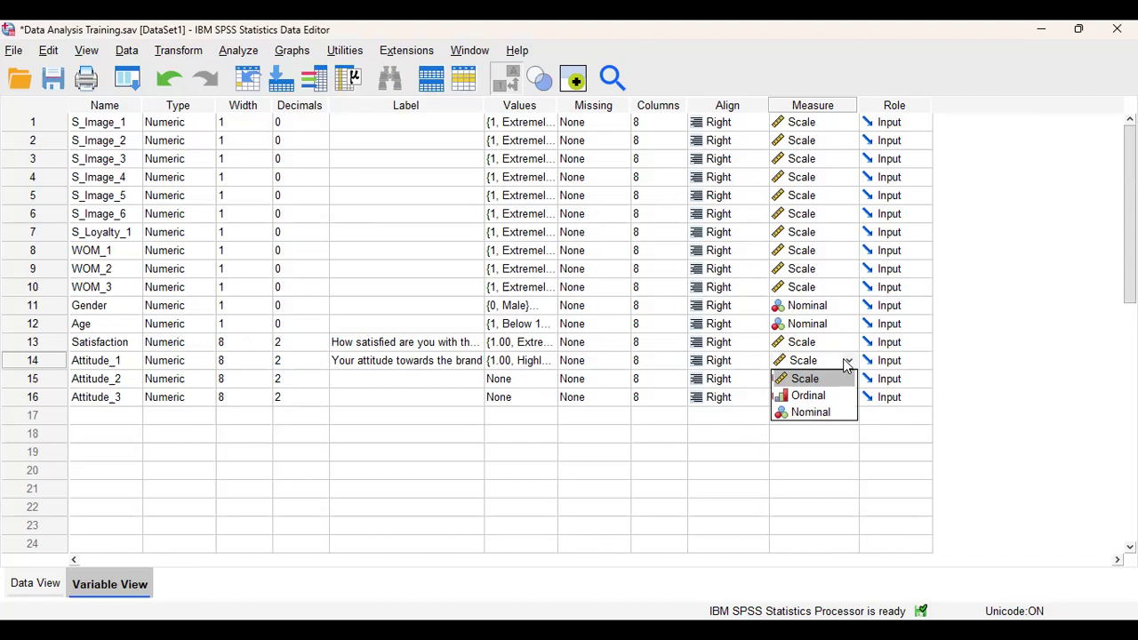
click(849, 361)
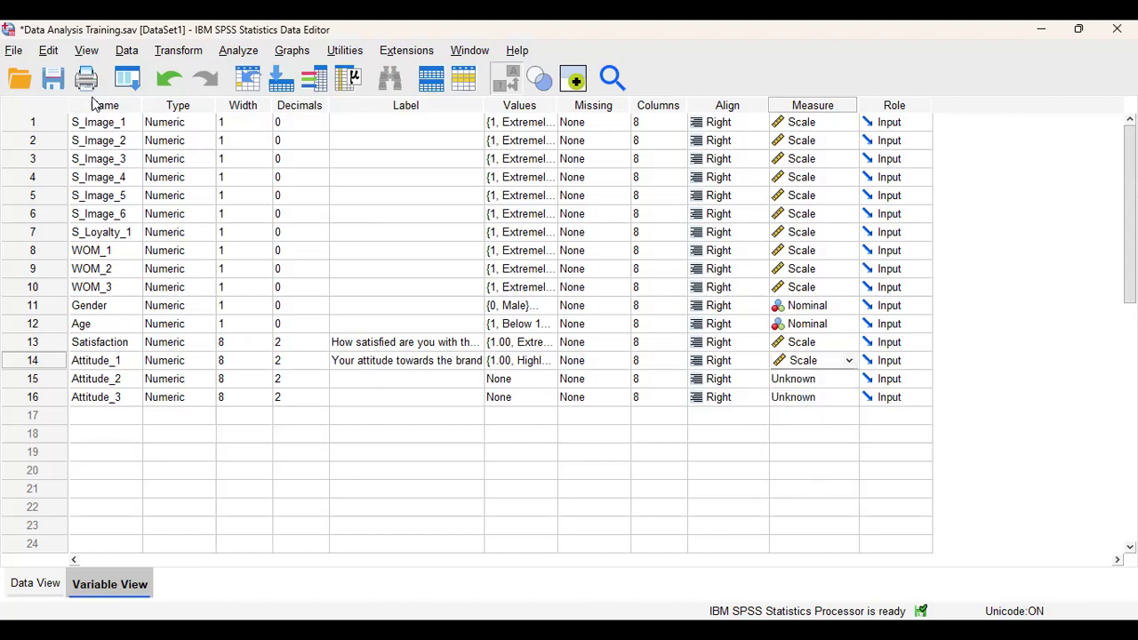
In the case data, set Attitude_1 to "Highly positive" for the first case
click(35, 584)
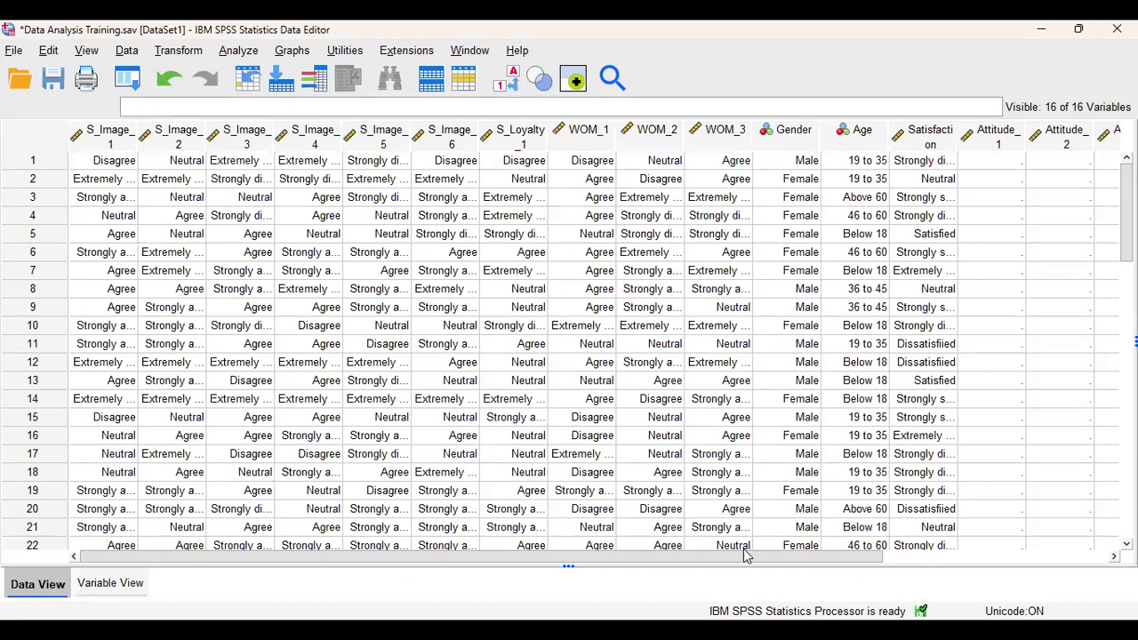
drag(745, 562, 903, 555)
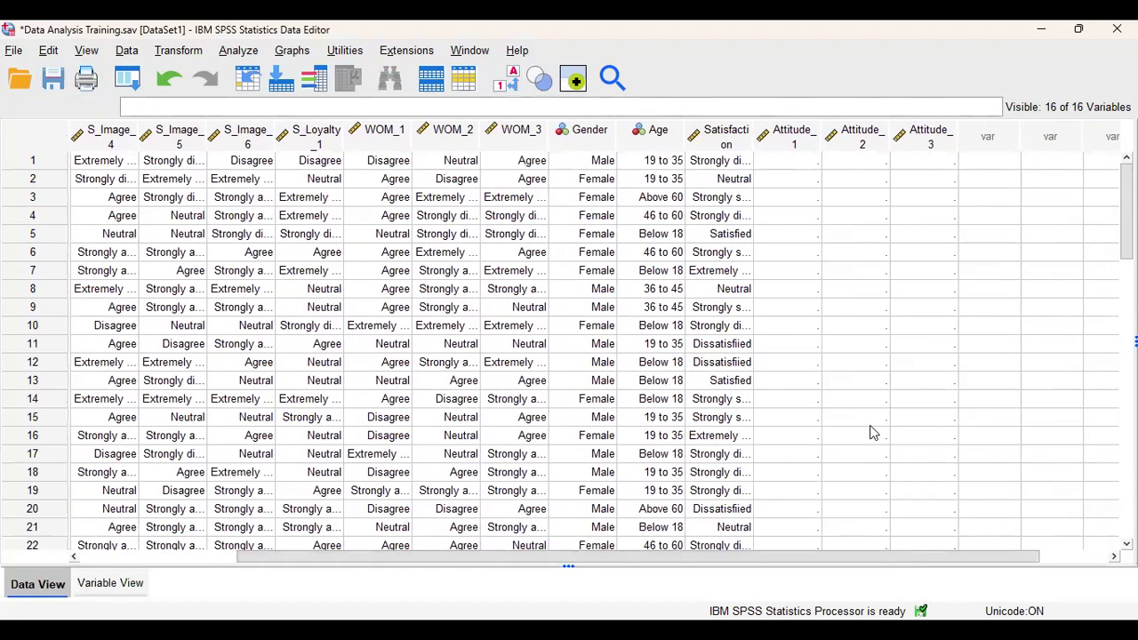
click(800, 152)
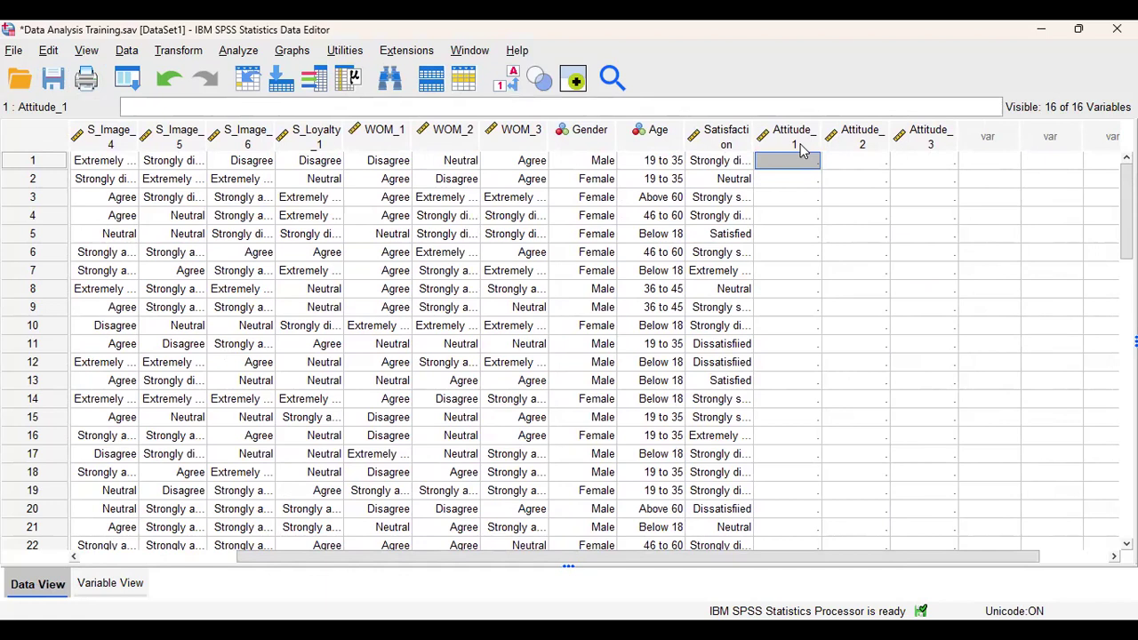
click(801, 153)
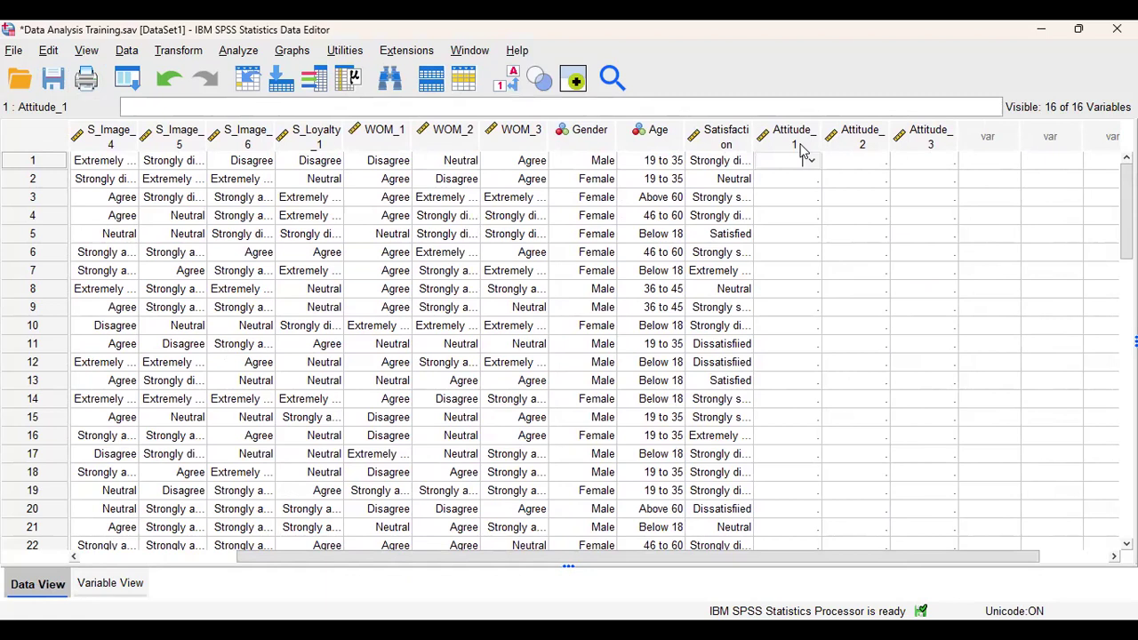
click(803, 154)
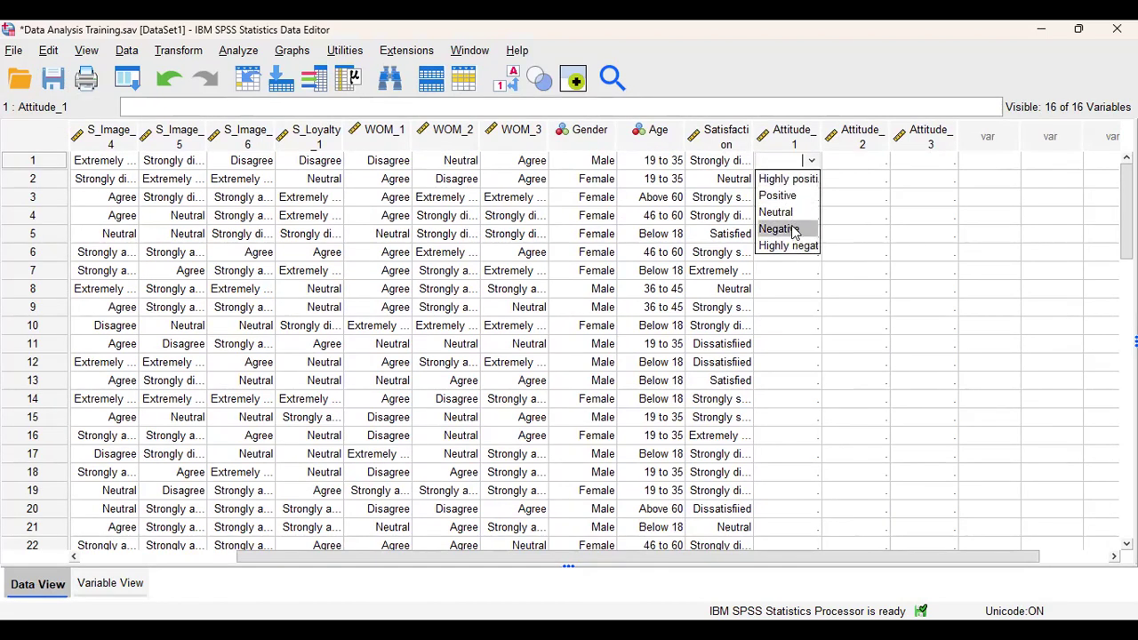
key(Up)
key(Up)
key(Up)
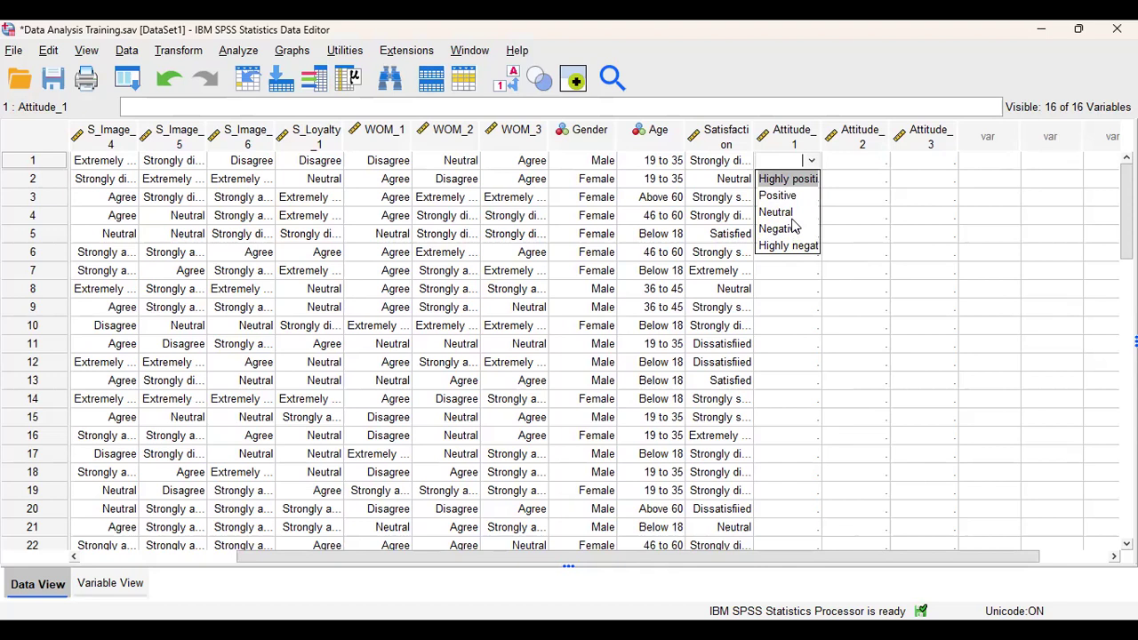
key(Return)
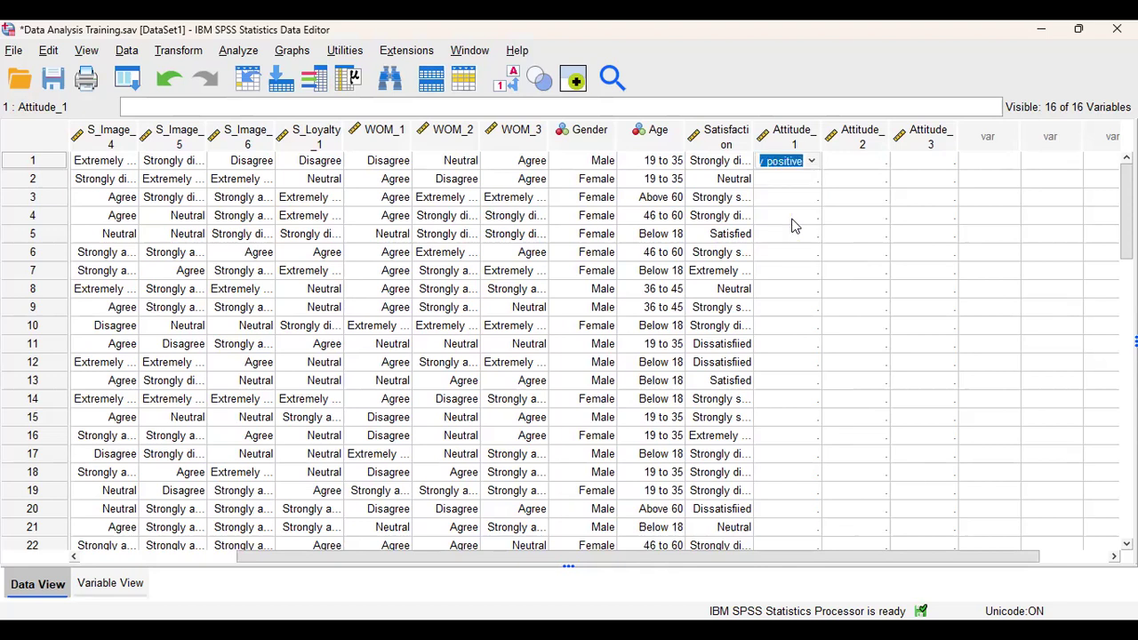
key(Return)
Set Attitude_1 to "Positive" for the second case
key(F2)
key(alt+Down)
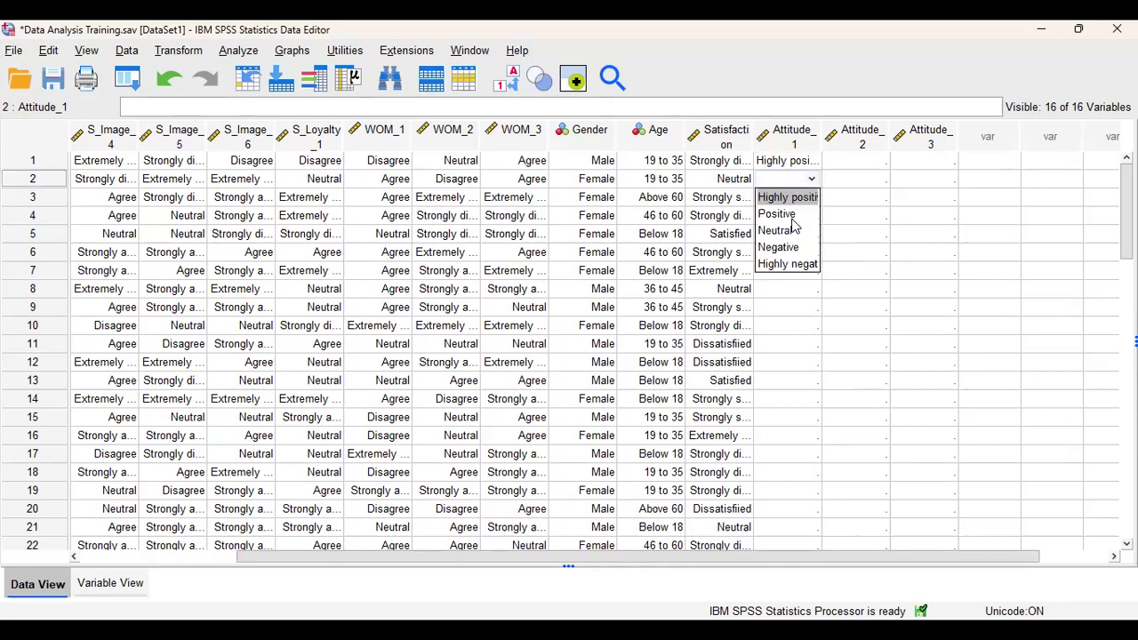
key(Down)
key(Return)
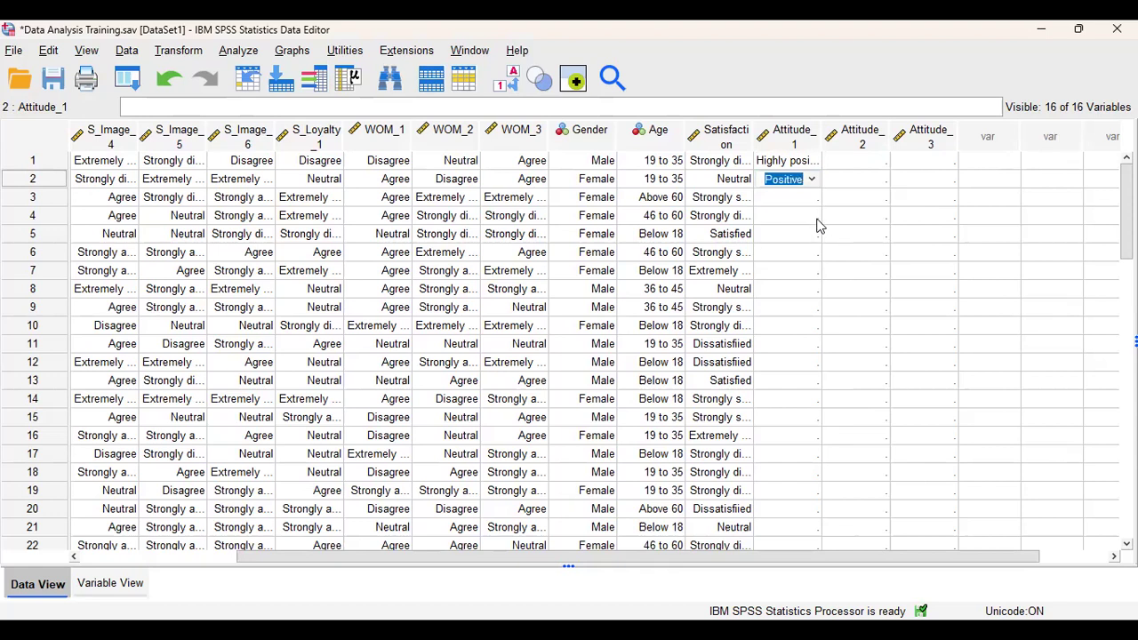
key(Return)
Set Attitude_1 to "Neutral" for the third case and save the dataset
key(F2)
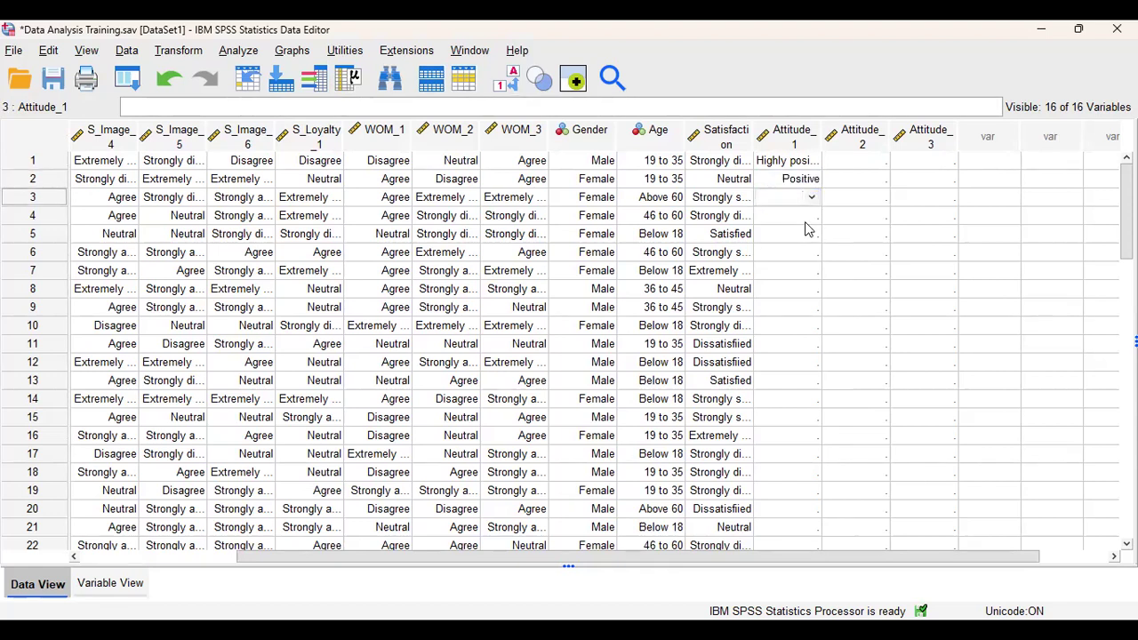
key(alt+Down)
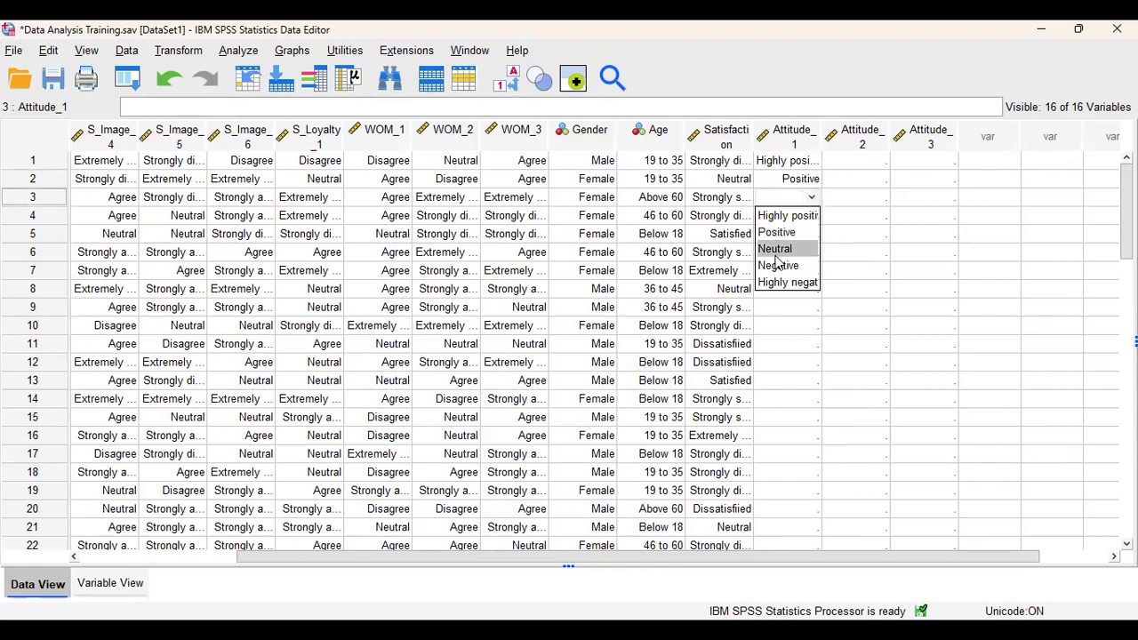
click(775, 252)
click(805, 255)
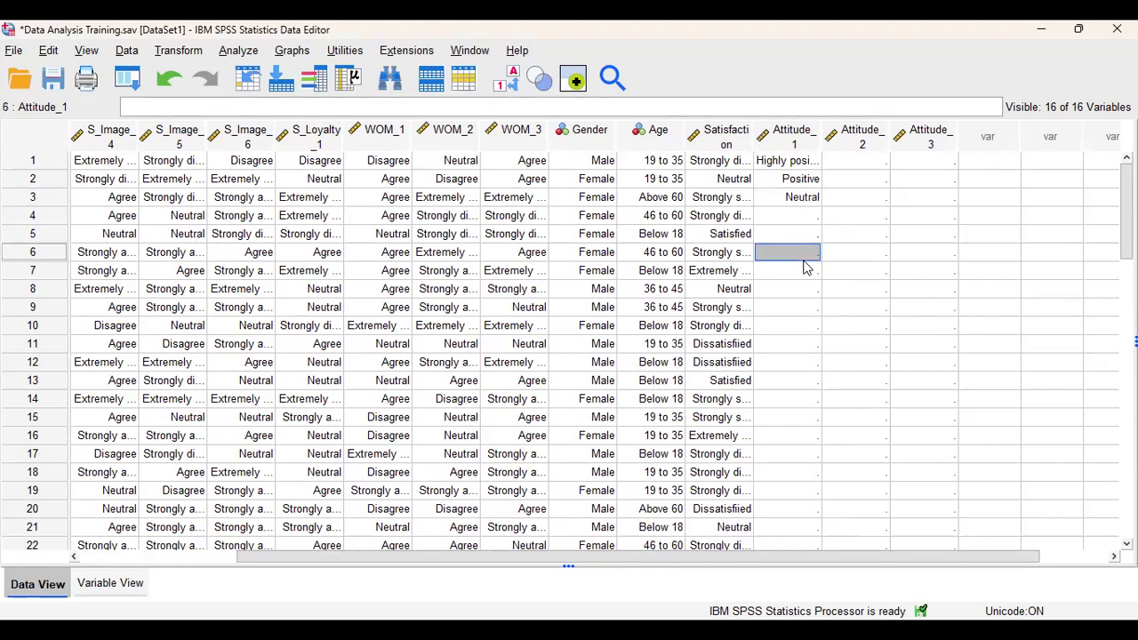
click(53, 80)
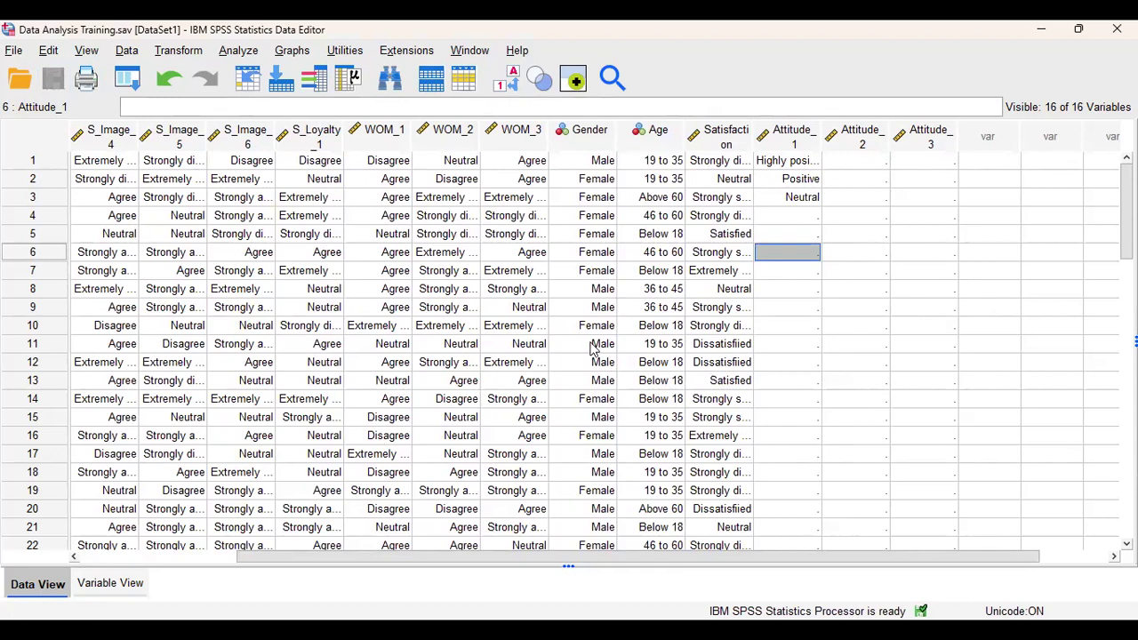
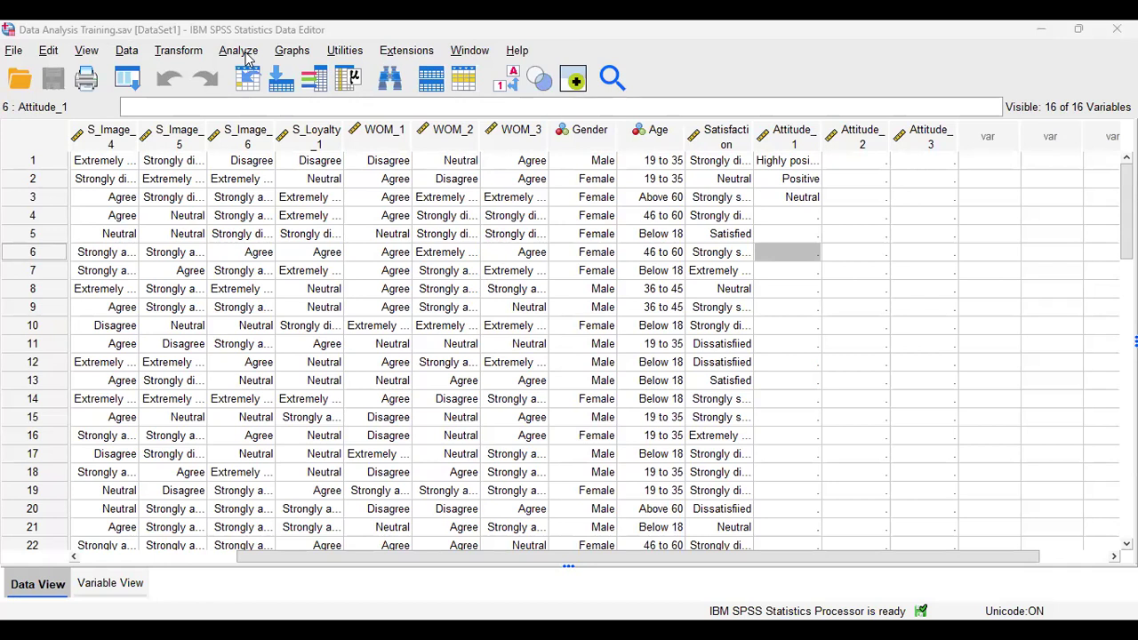
Start a descriptive Frequencies analysis with S_Image_1 as the variable to analyze
click(247, 55)
mouse_move(271, 122)
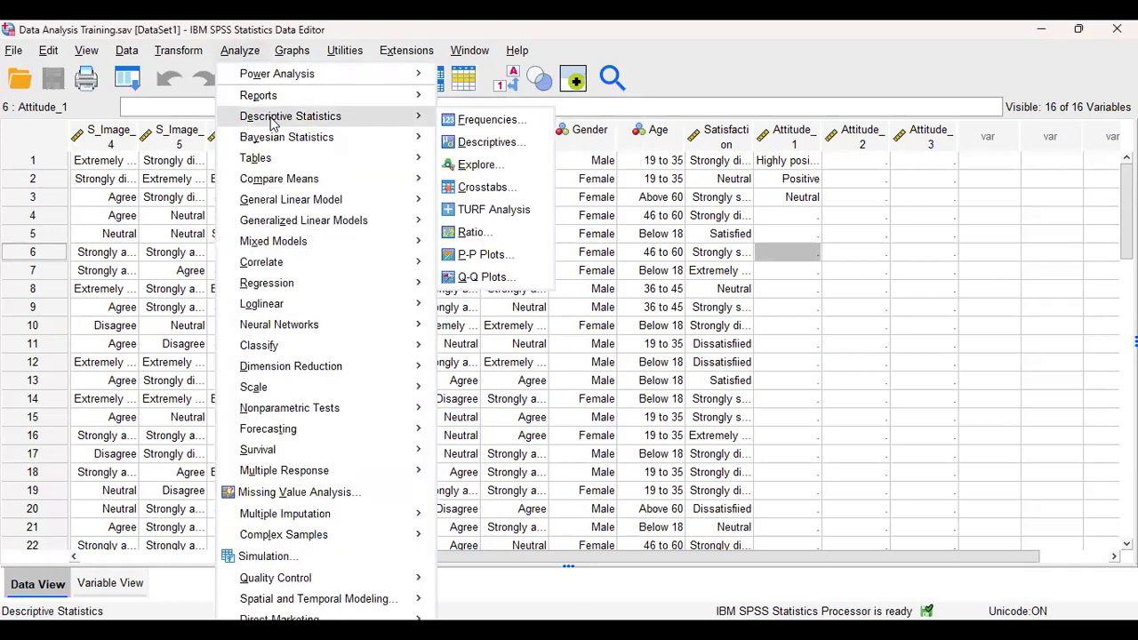
click(480, 121)
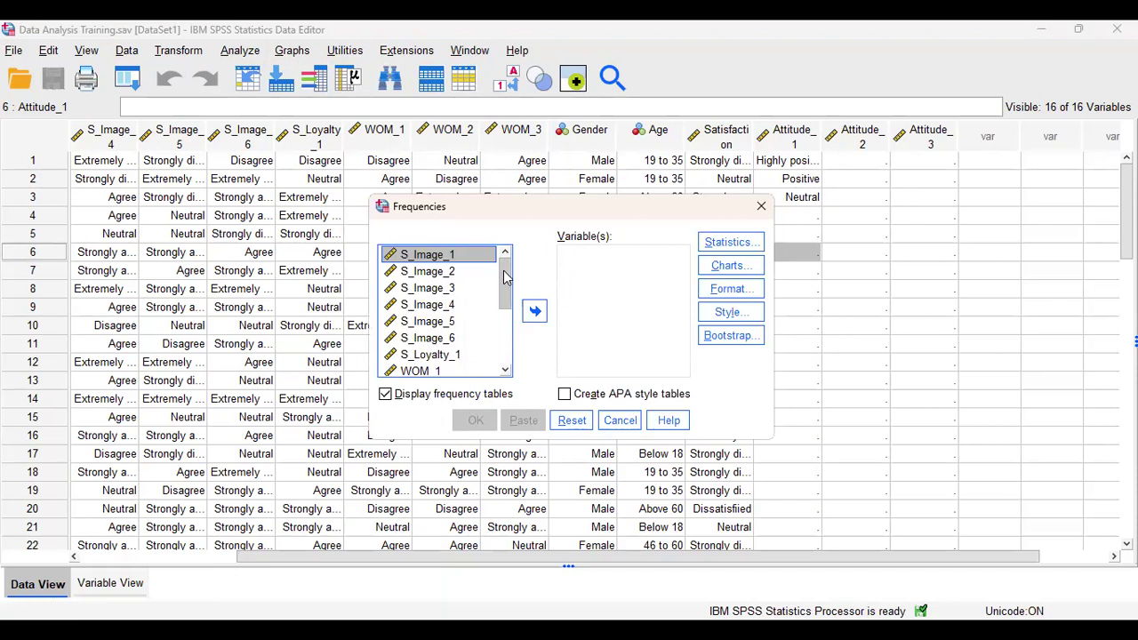
drag(504, 277, 507, 240)
click(534, 310)
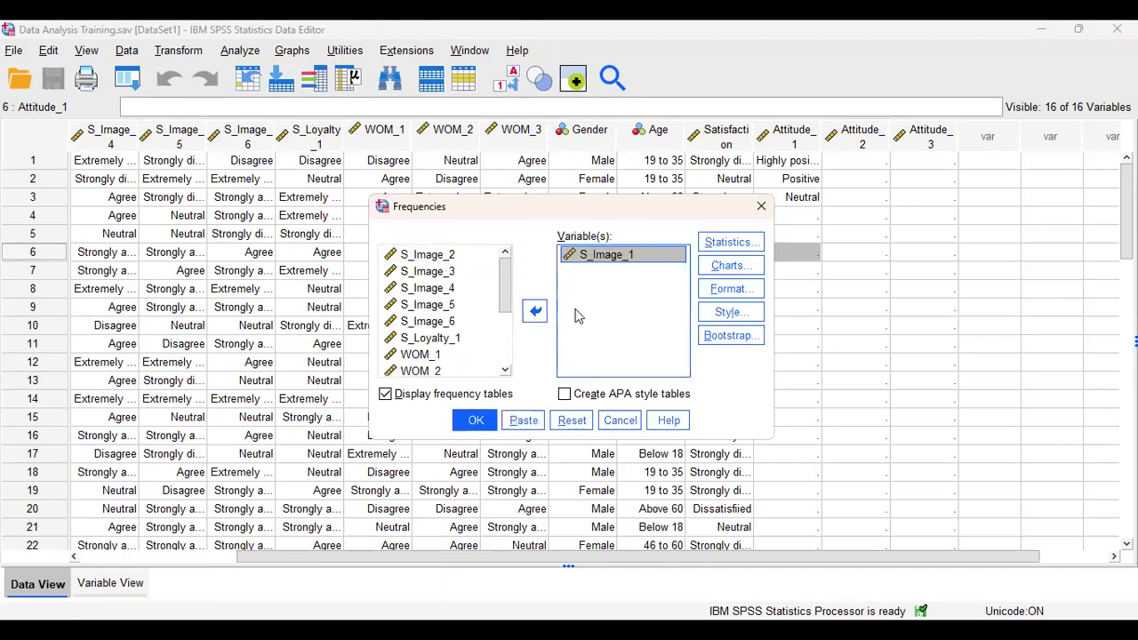
Run the S_Image_1 frequency analysis with a bar chart showing percentages, and review the resulting table and chart
click(725, 267)
click(483, 277)
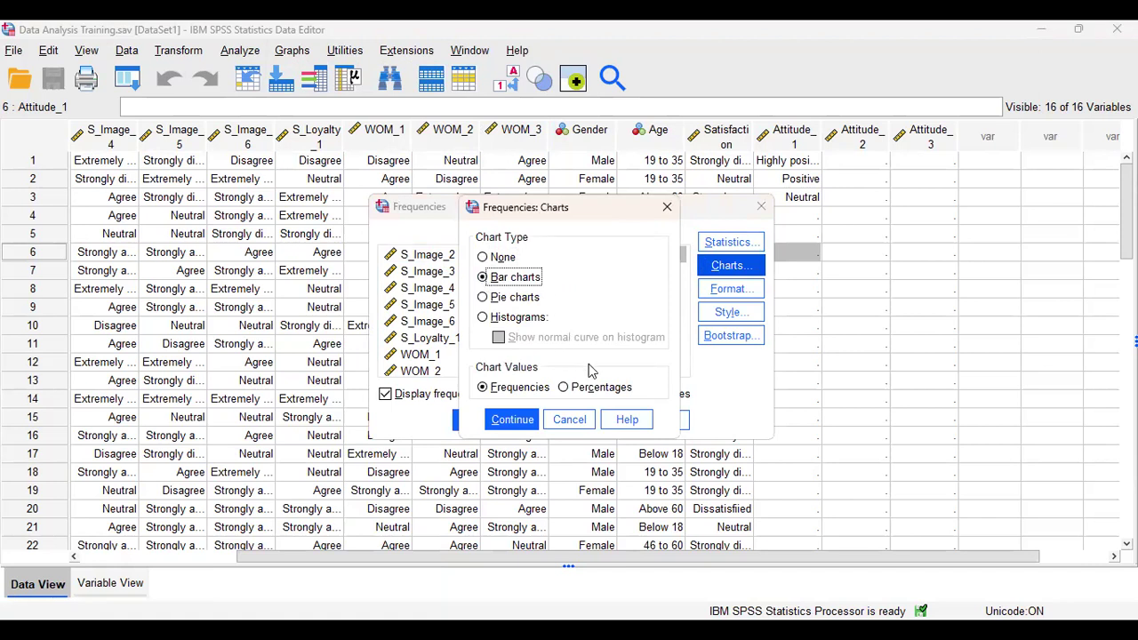
click(563, 388)
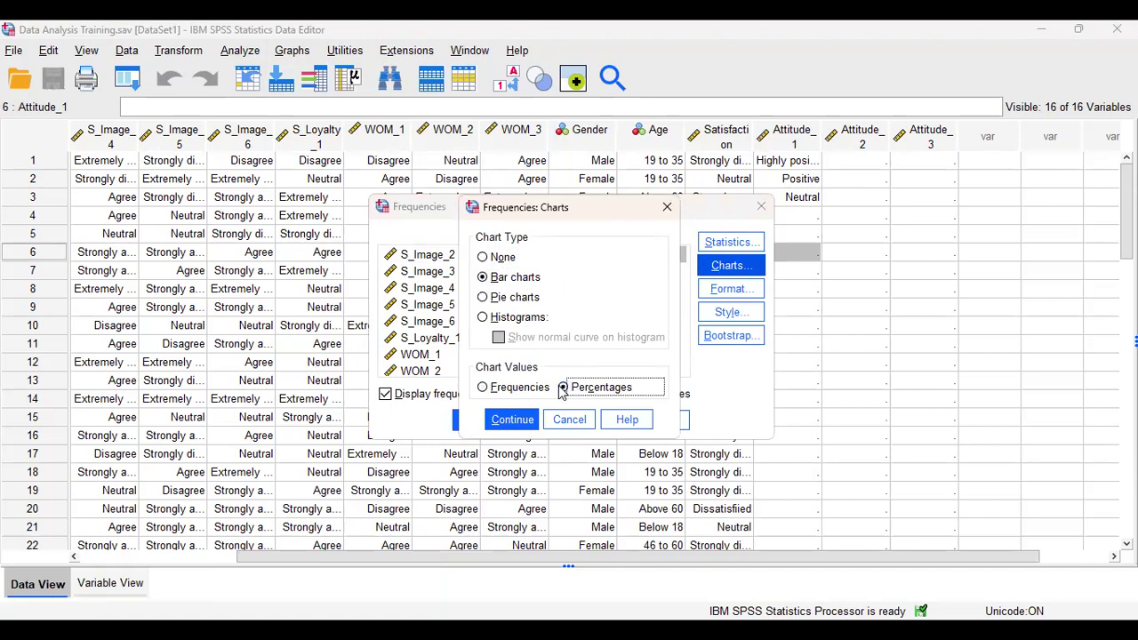
click(519, 425)
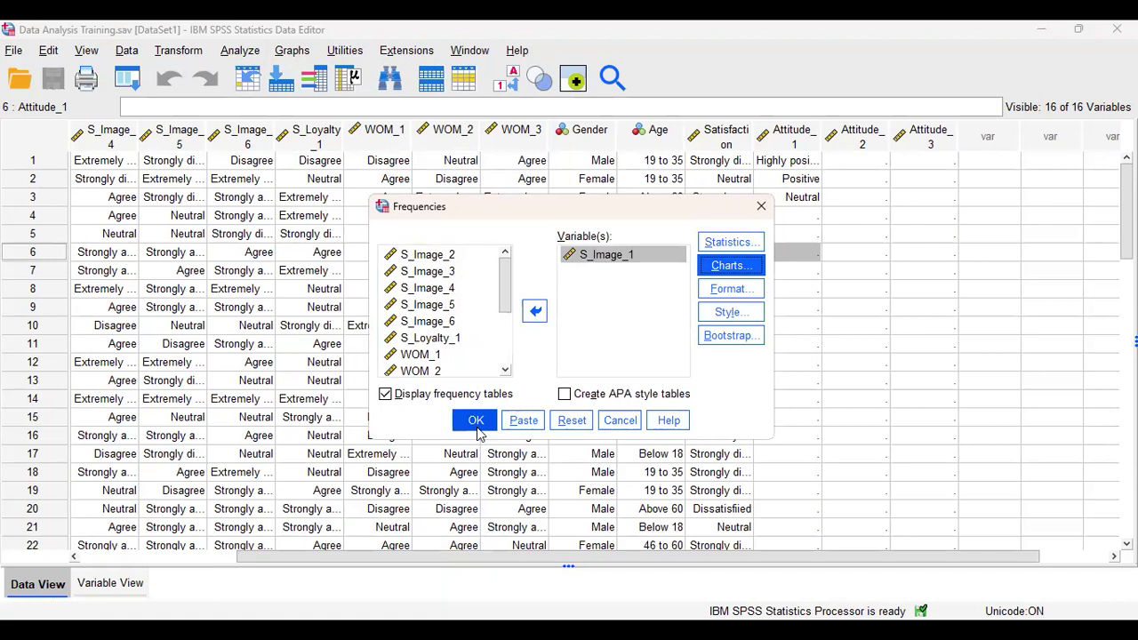
click(479, 428)
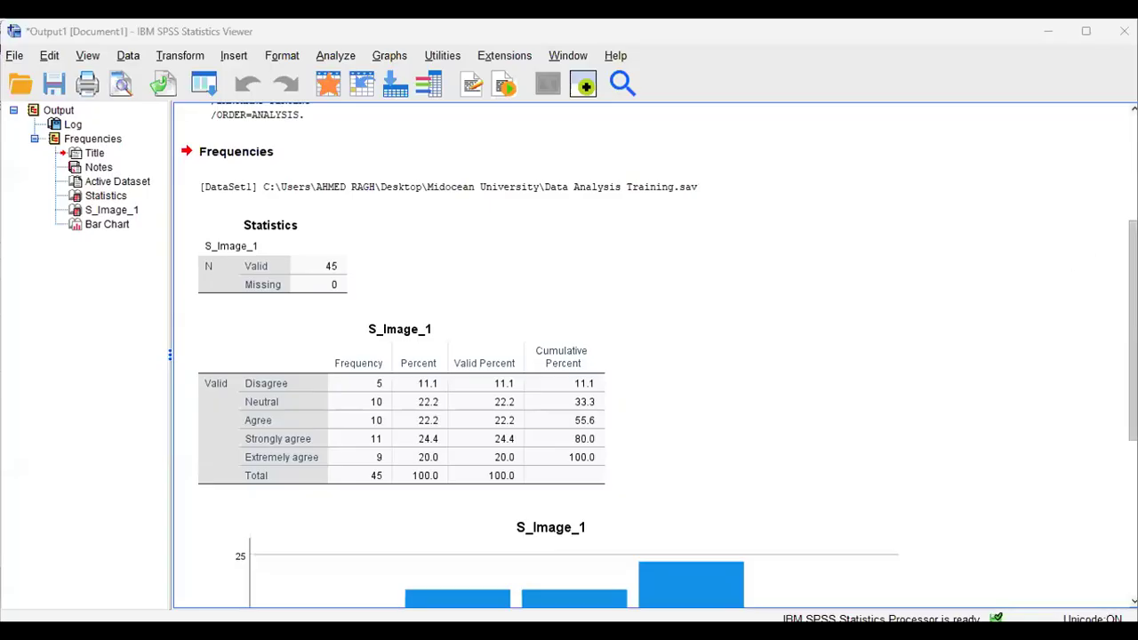
scroll(658, 356, down, 3)
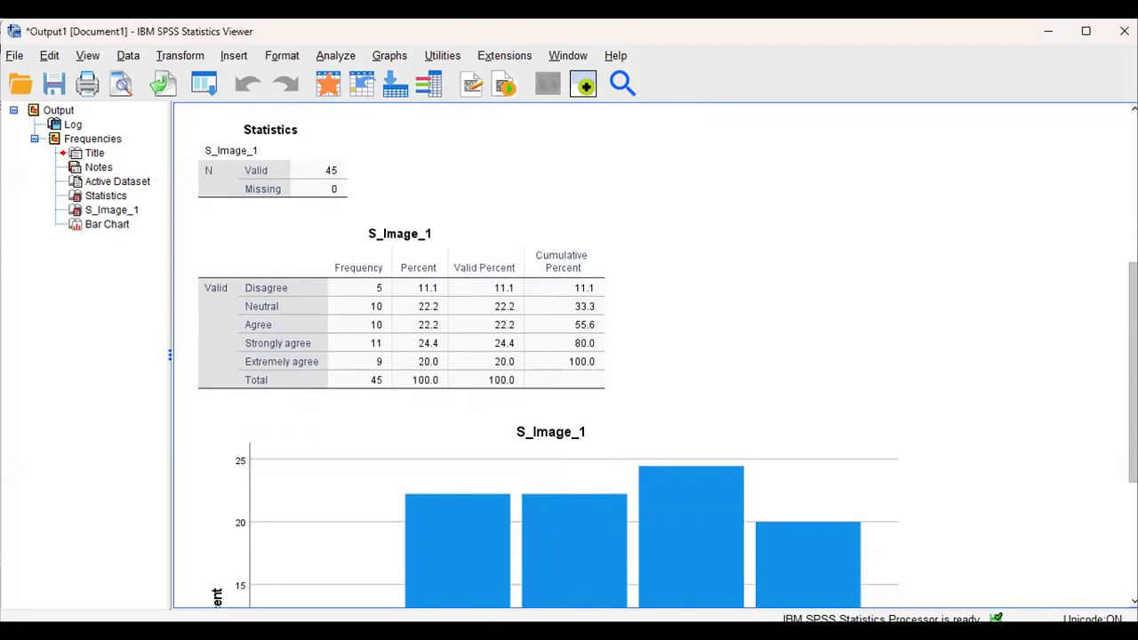
scroll(658, 355, up, 1)
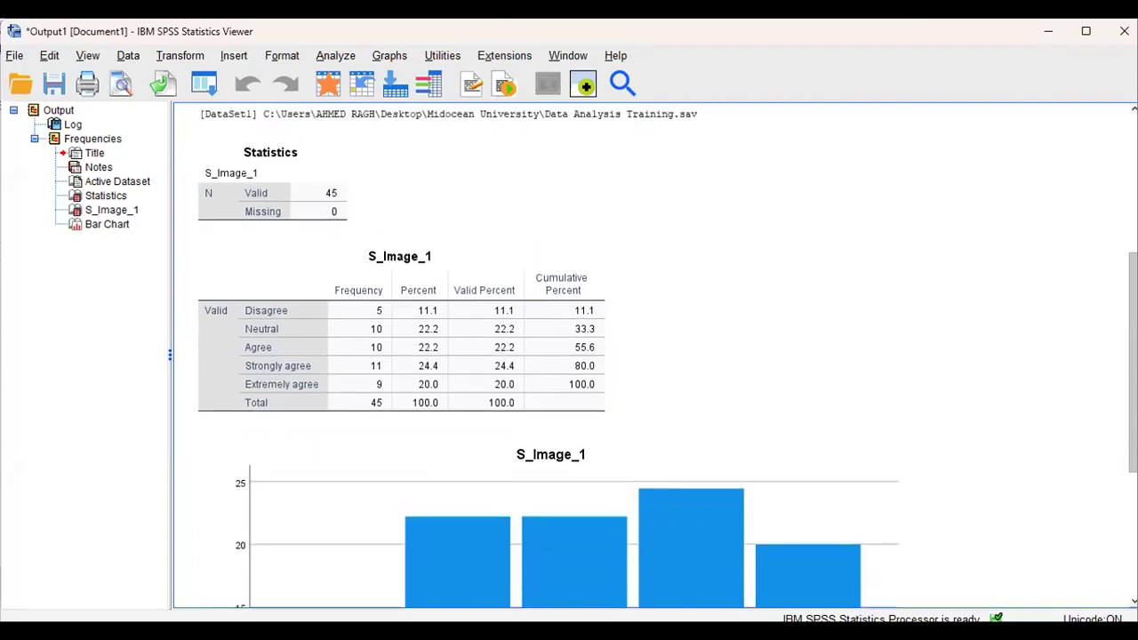
click(458, 295)
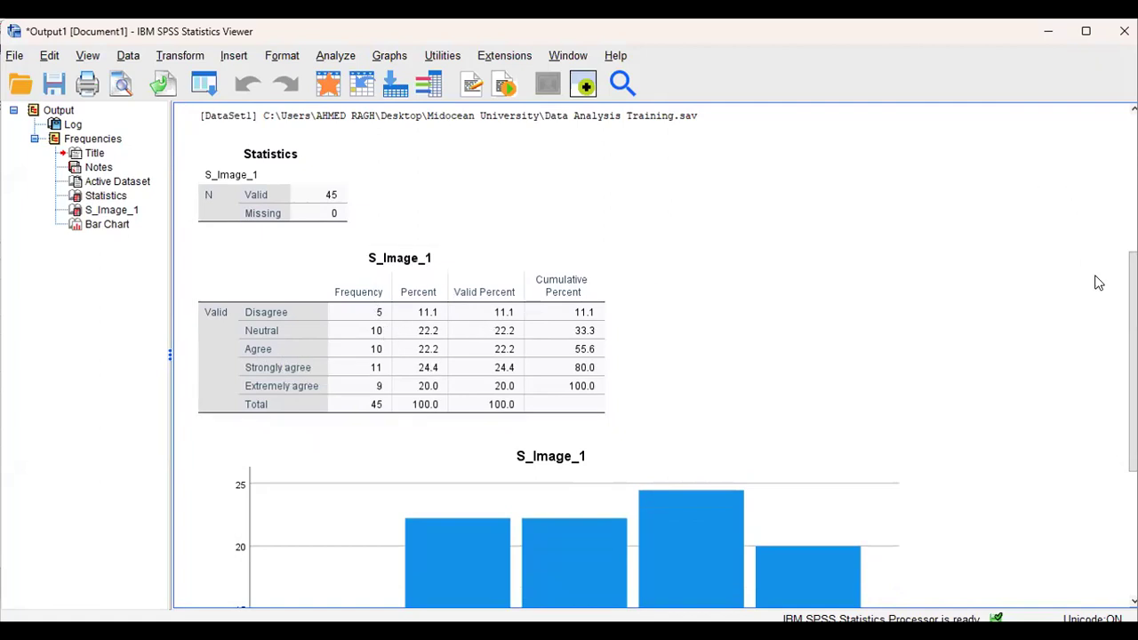
scroll(863, 297, down, 5)
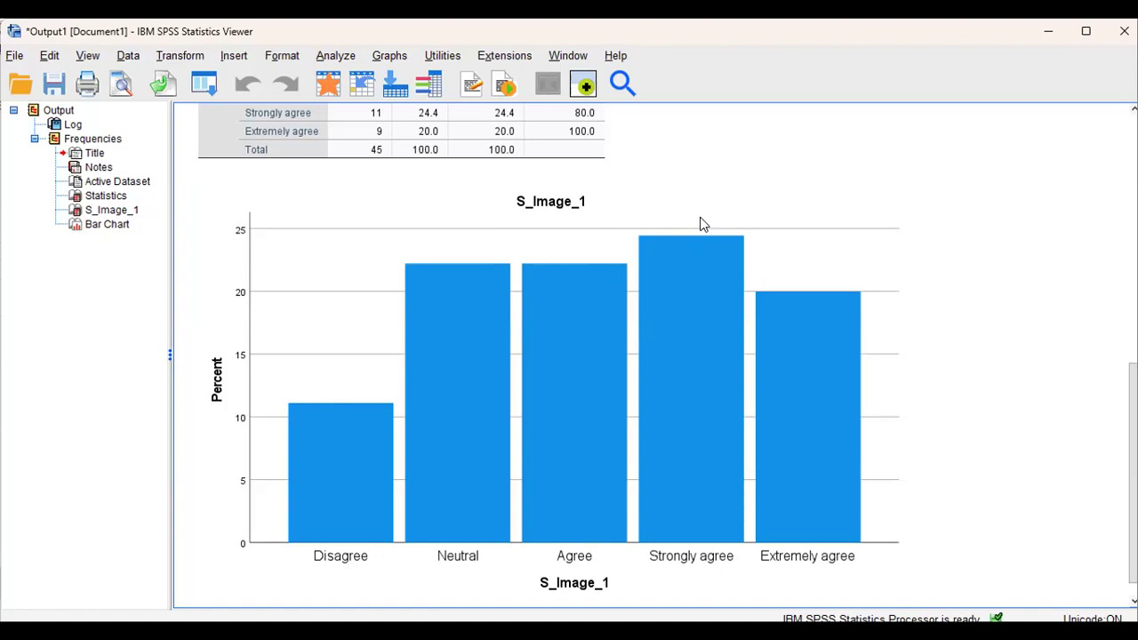
Rerun the Frequencies analysis on S_Image_1 with a pie chart showing percentages
click(337, 57)
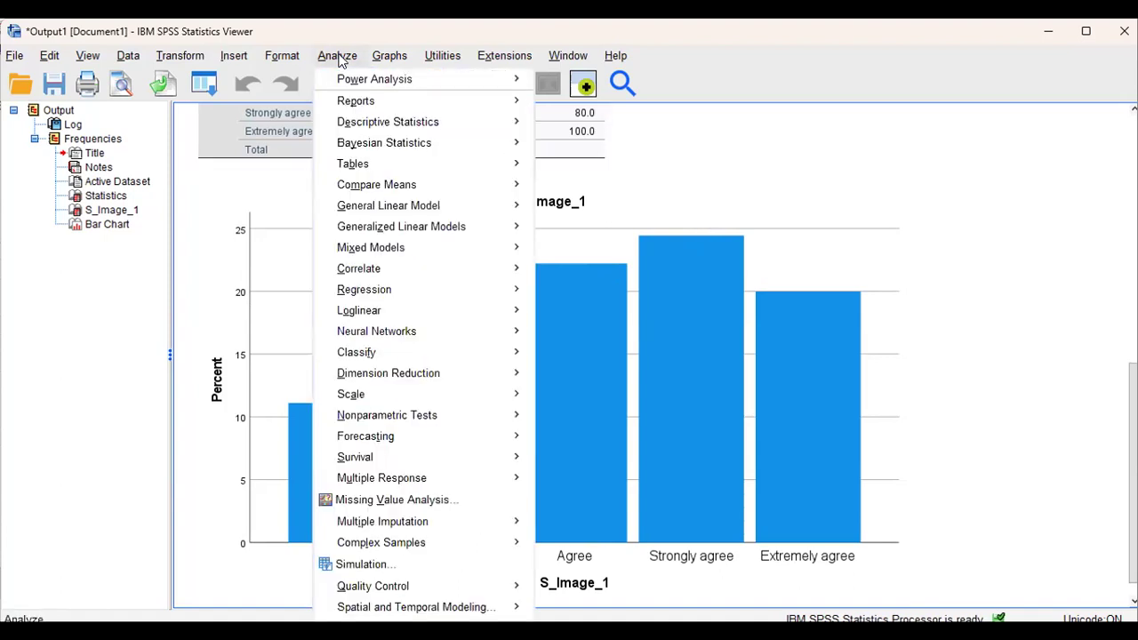
mouse_move(384, 126)
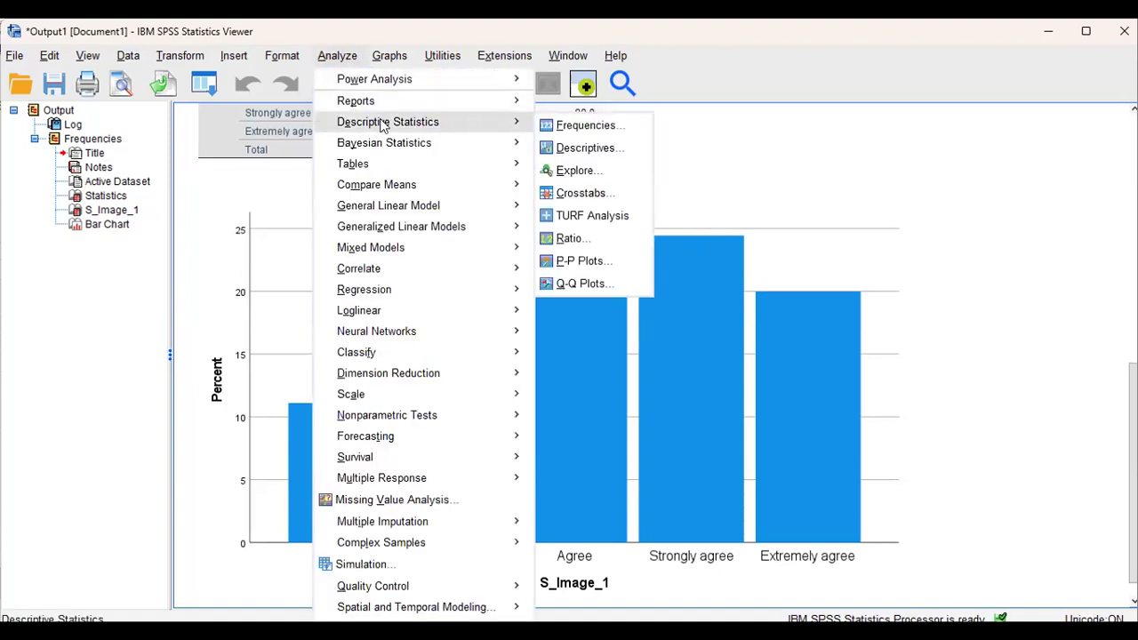
click(560, 127)
click(725, 265)
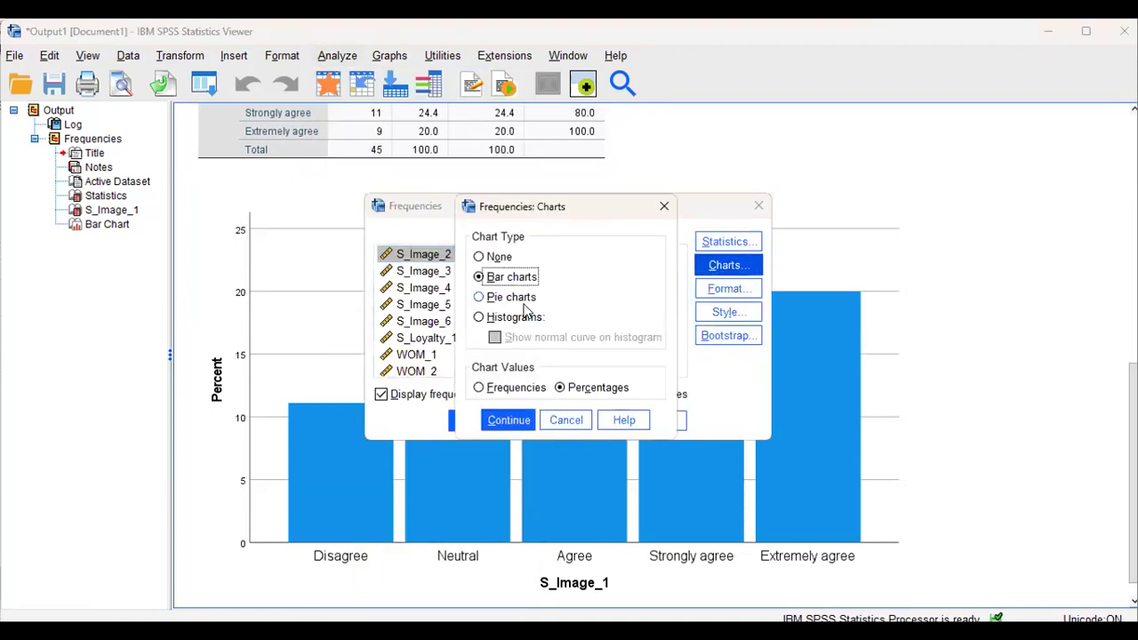
click(479, 297)
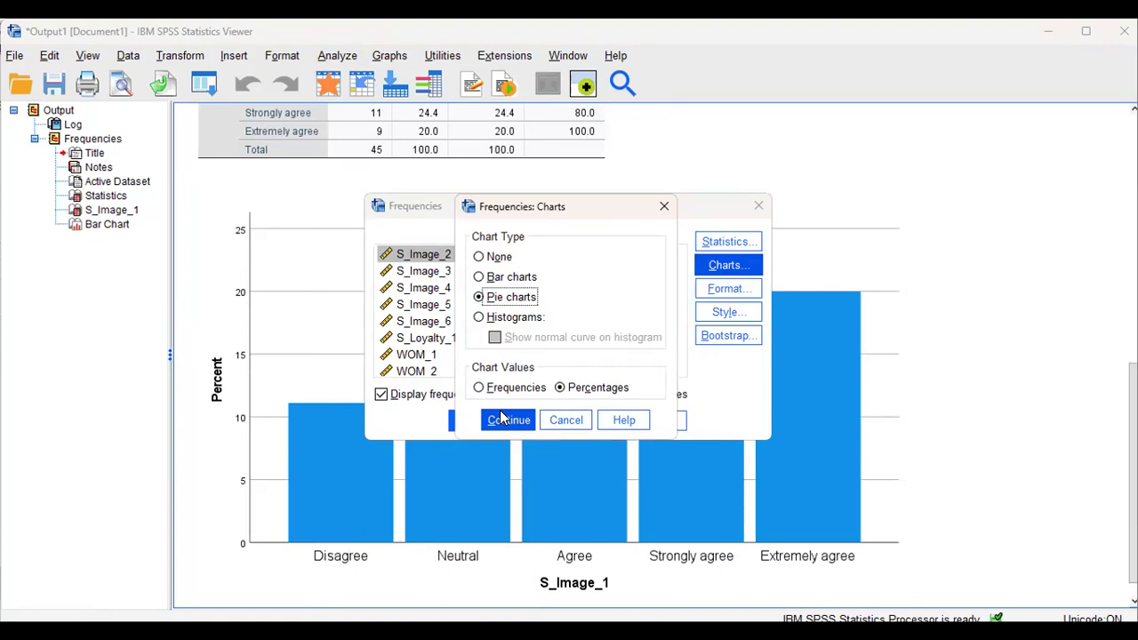
click(505, 429)
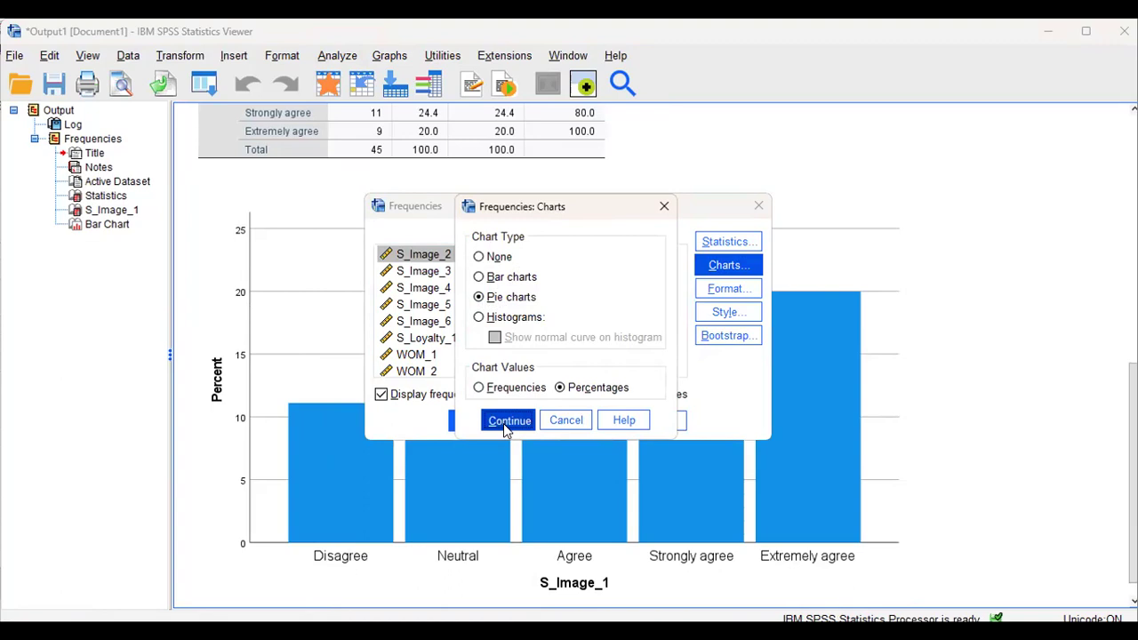
click(470, 422)
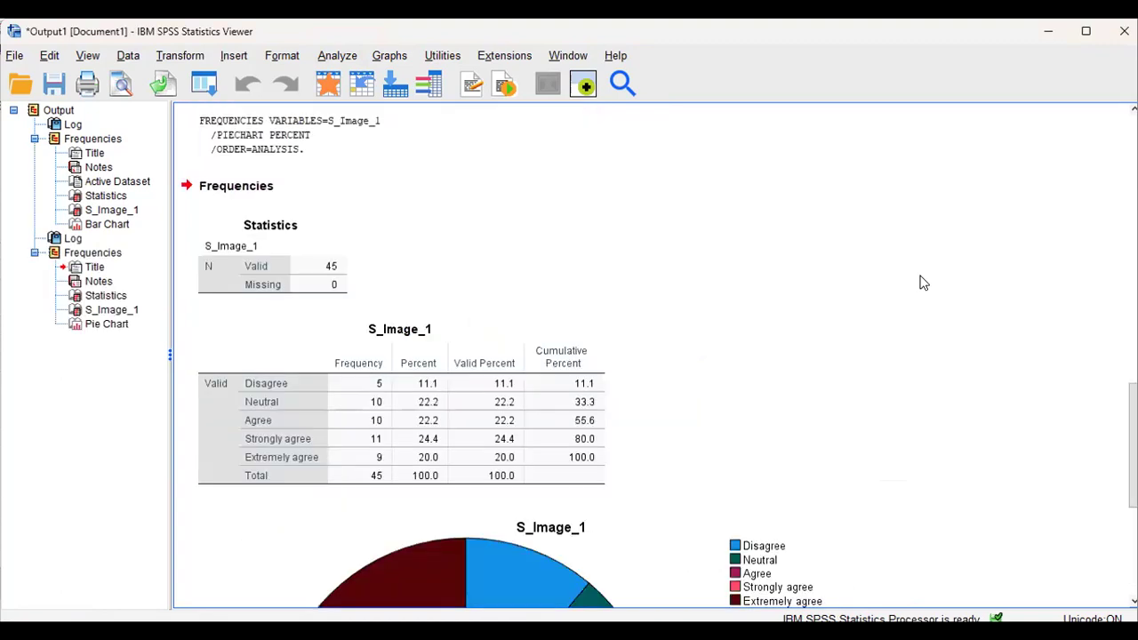
Examine the S_Image_1 pie chart against its frequency table, and look back at the bar chart output
scroll(919, 279, down, 5)
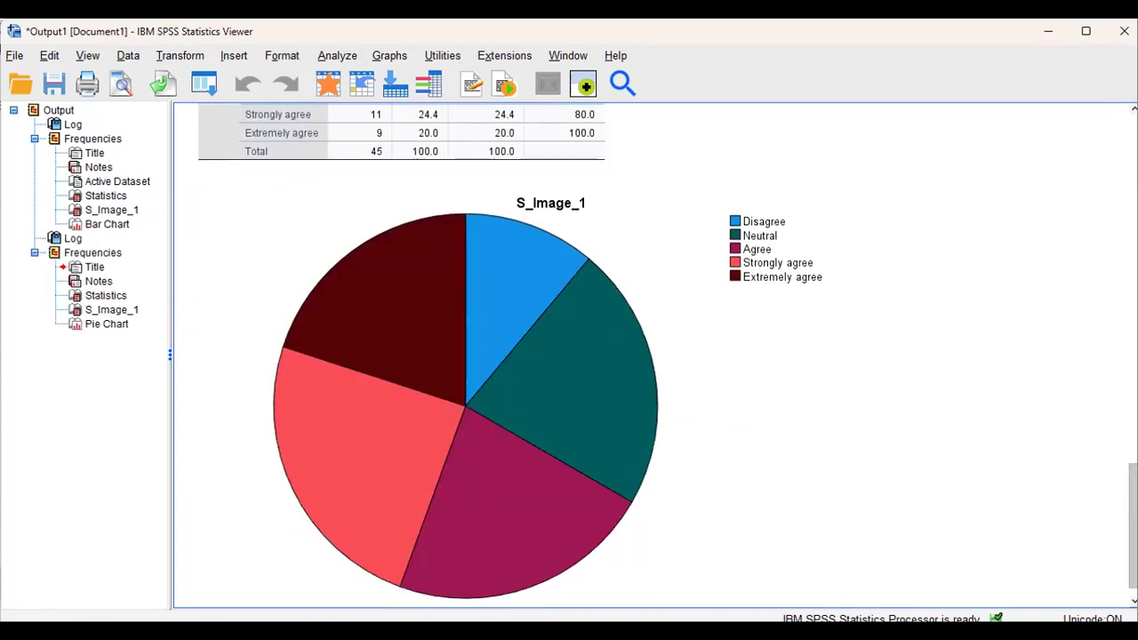
scroll(923, 401, up, 2)
scroll(923, 401, down, 1)
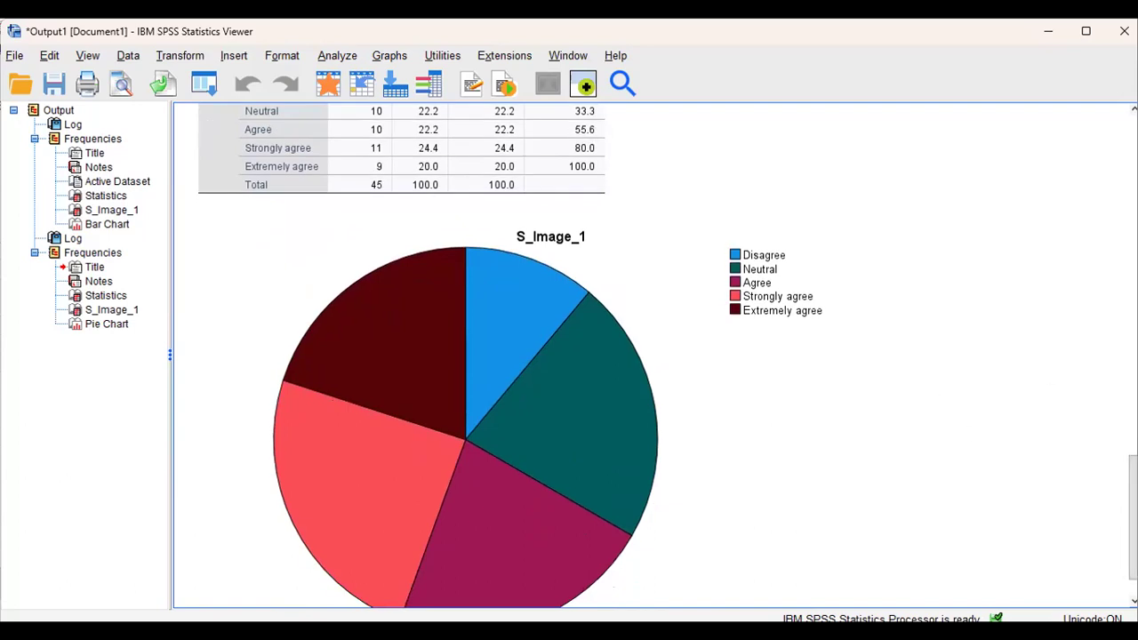
scroll(428, 356, down, 2)
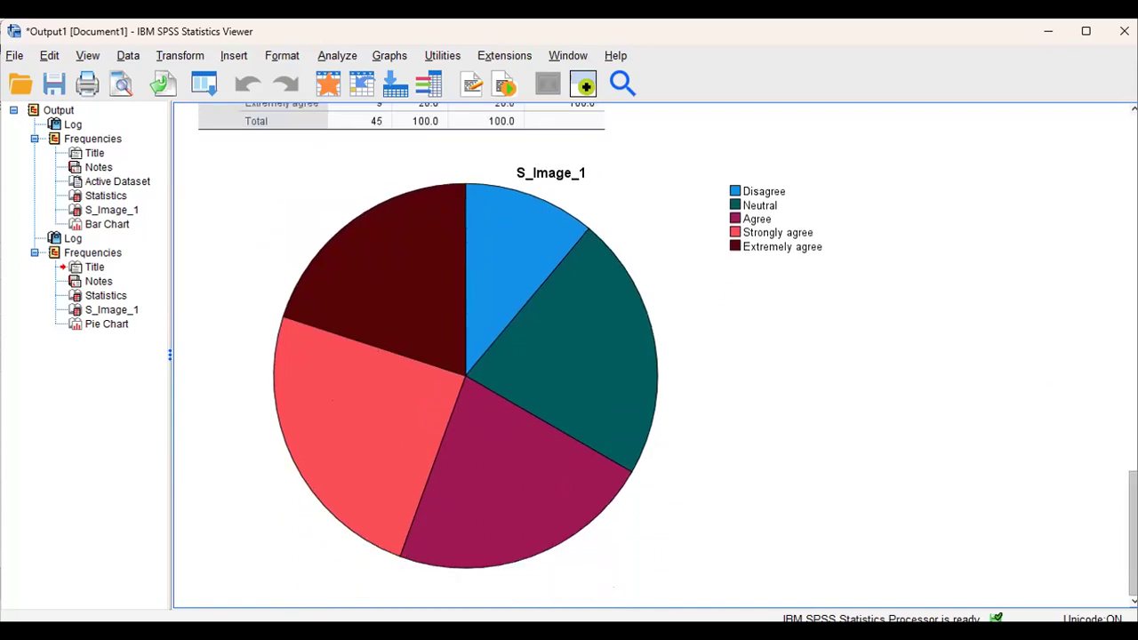
scroll(654, 356, up, 10)
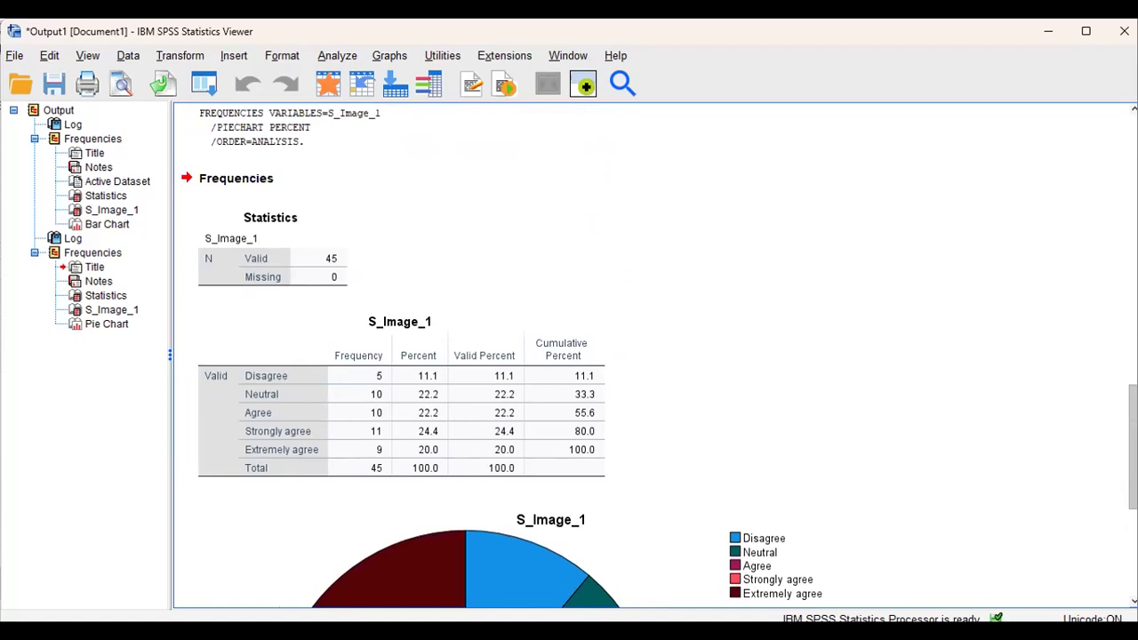
scroll(654, 355, down, 10)
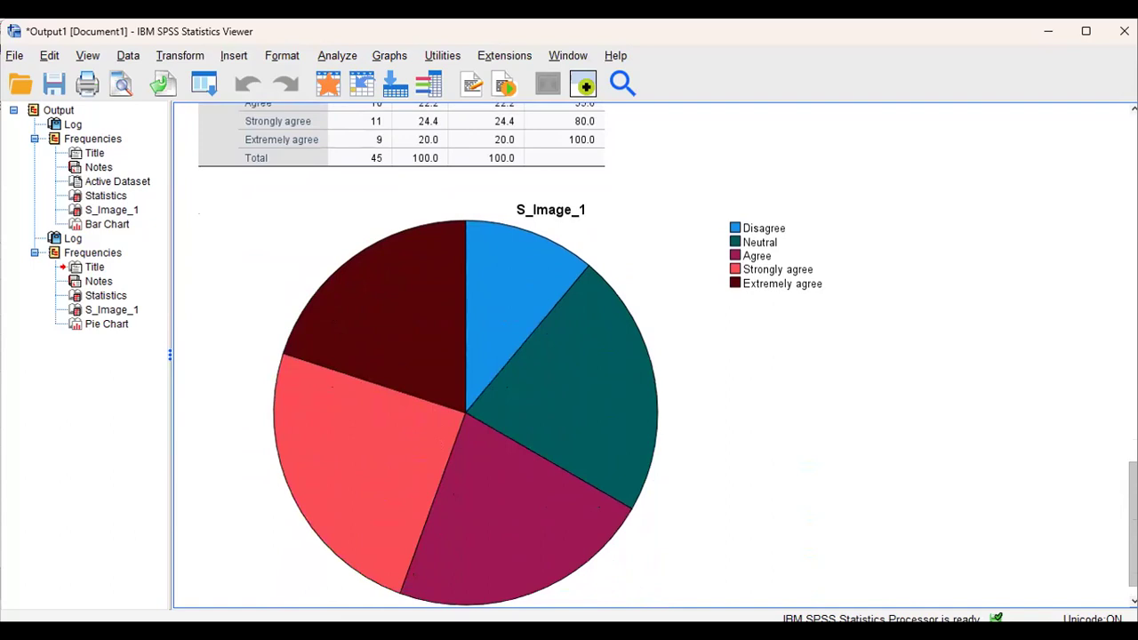
click(703, 480)
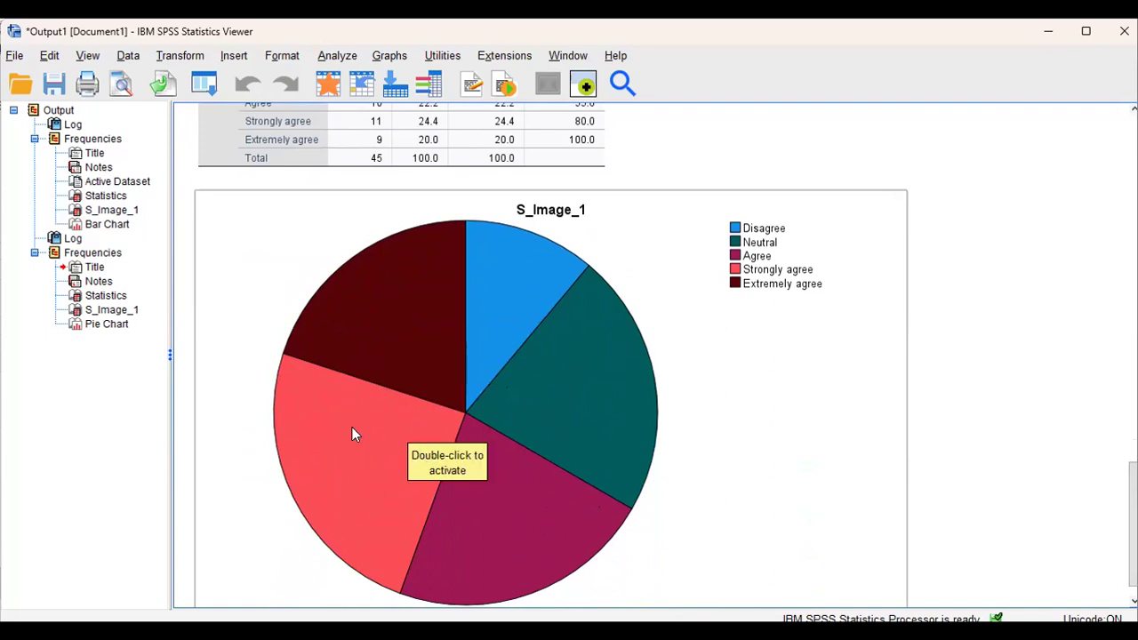
click(1069, 414)
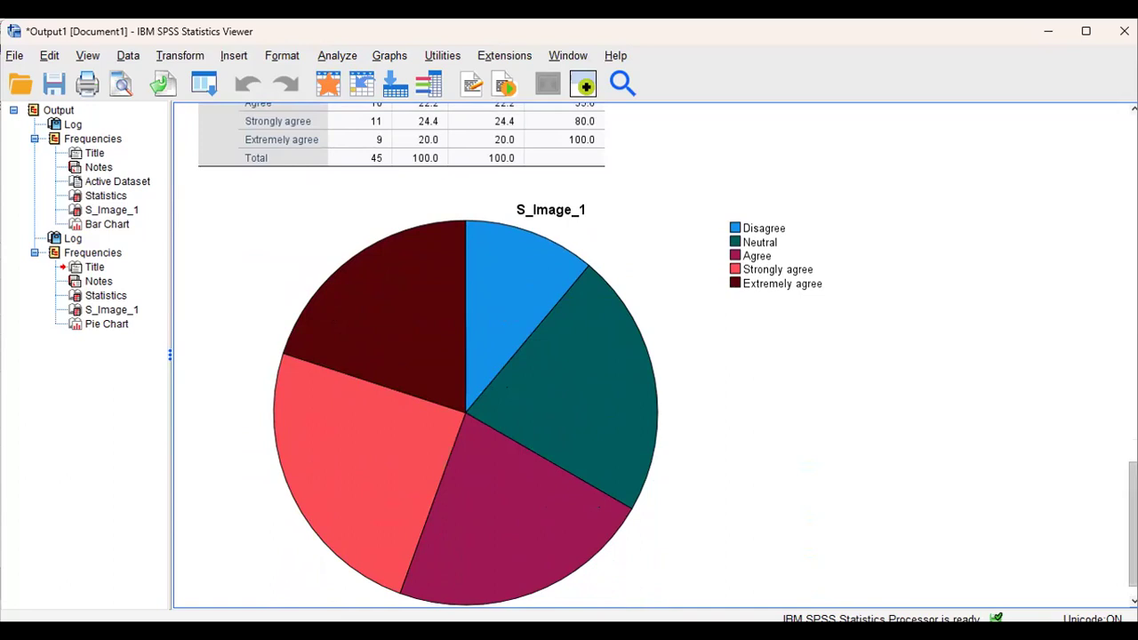
scroll(1088, 236, up, 15)
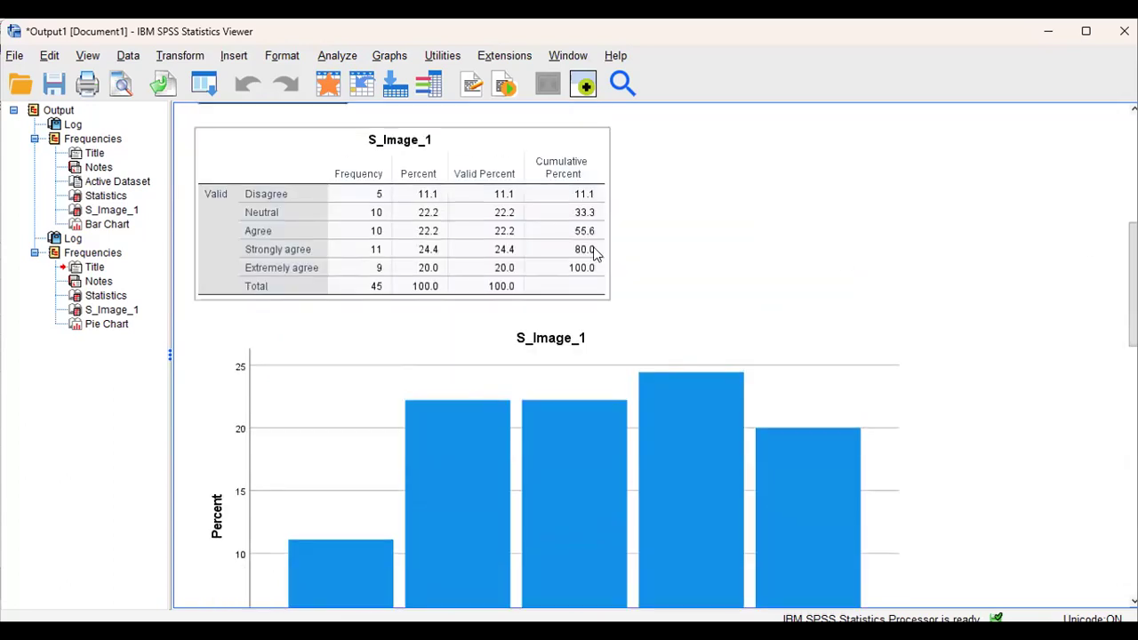
Rerun the Frequencies analysis on S_Image_1 with a histogram that shows the normal curve, and view the histogram
click(337, 55)
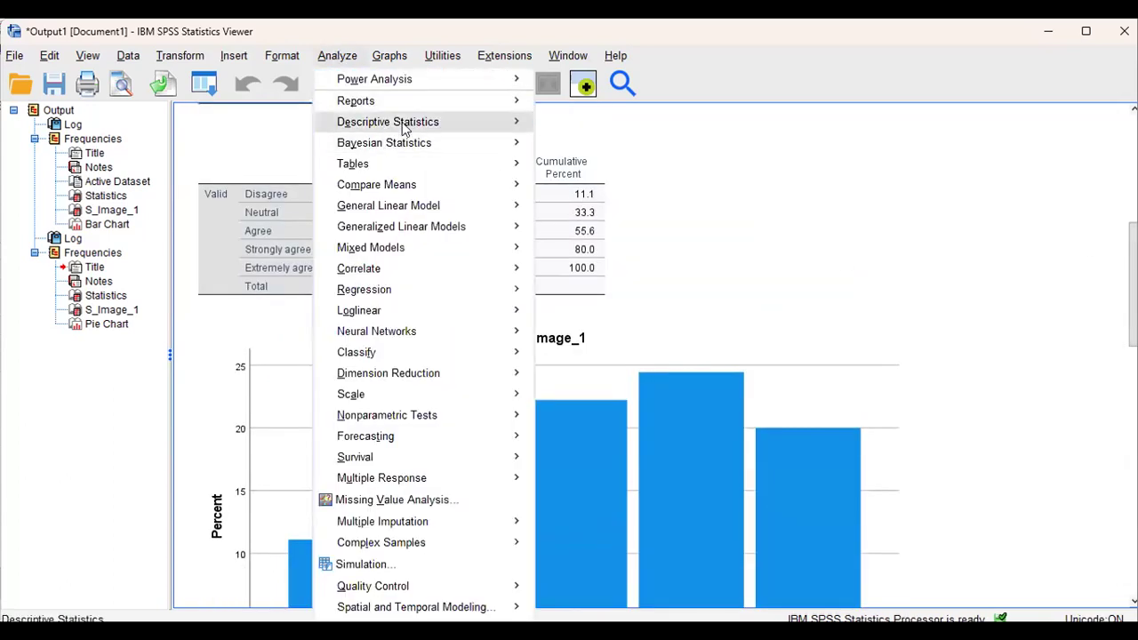
mouse_move(453, 119)
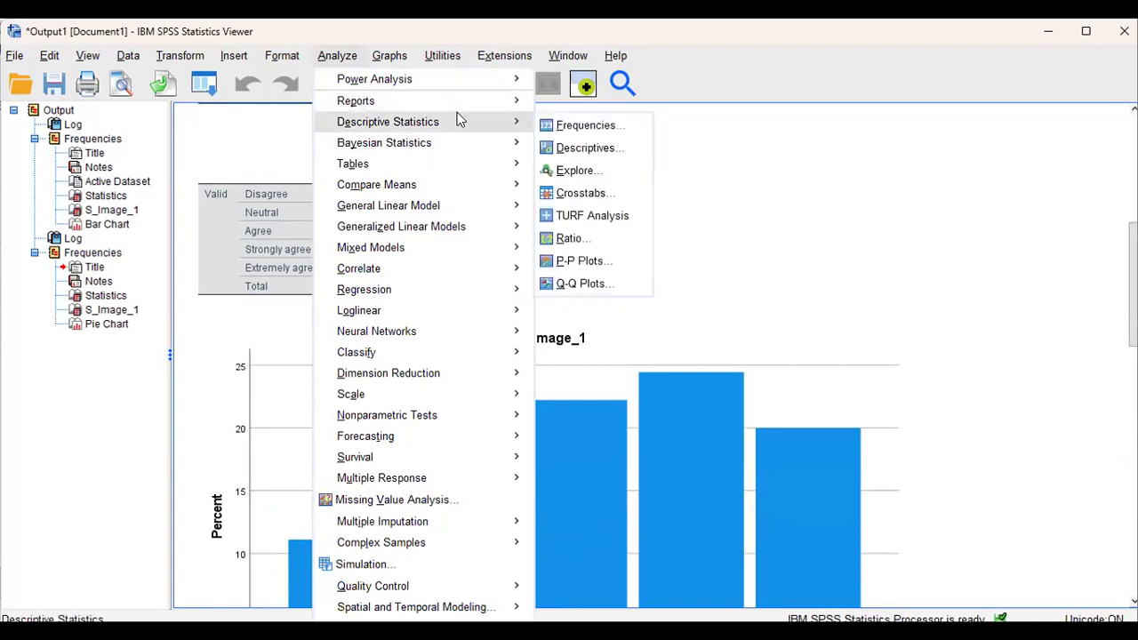
click(550, 131)
click(729, 265)
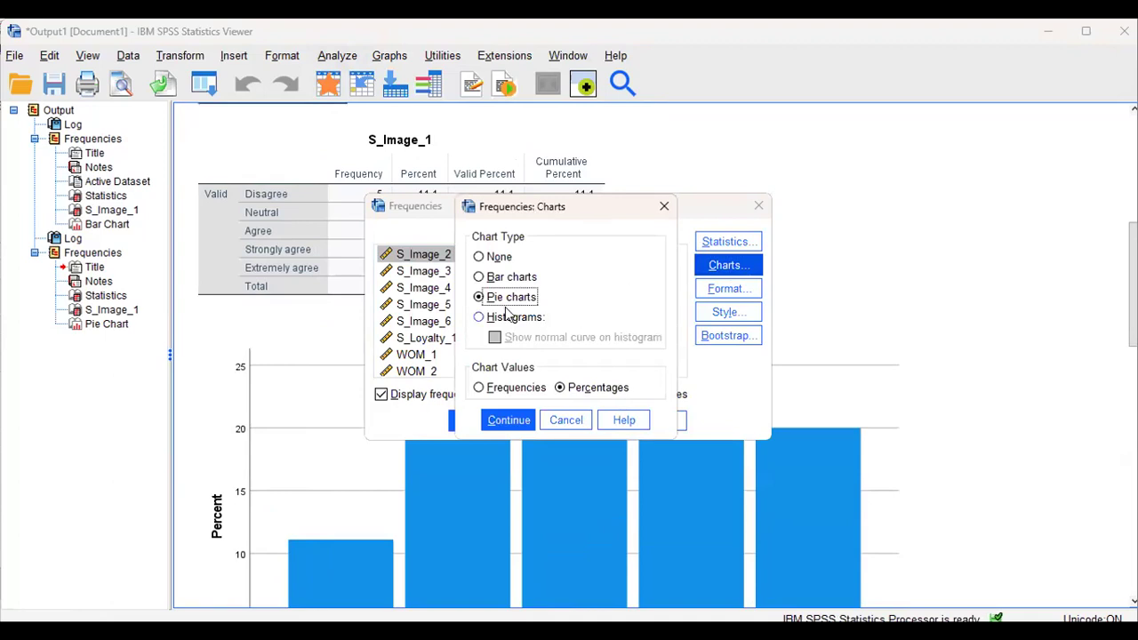
click(479, 317)
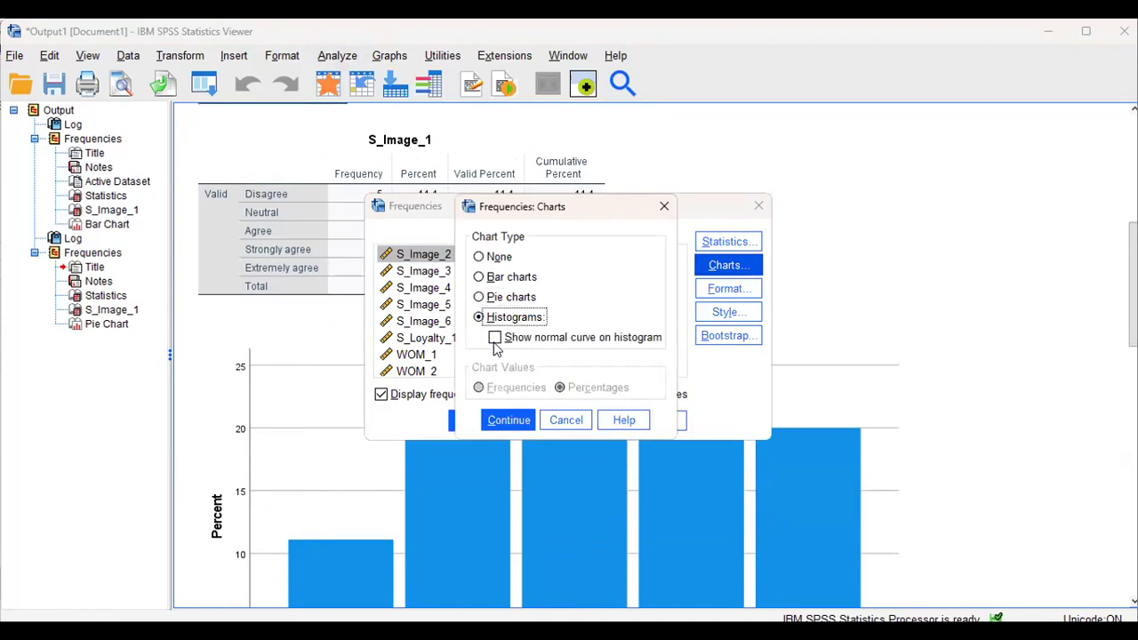
click(495, 337)
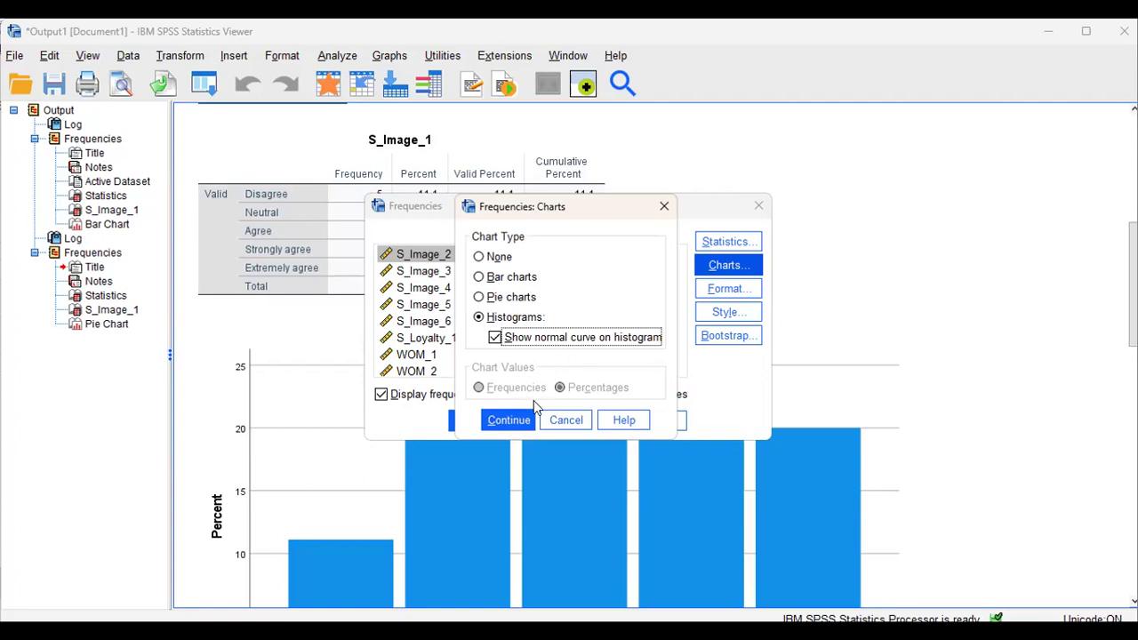
click(499, 416)
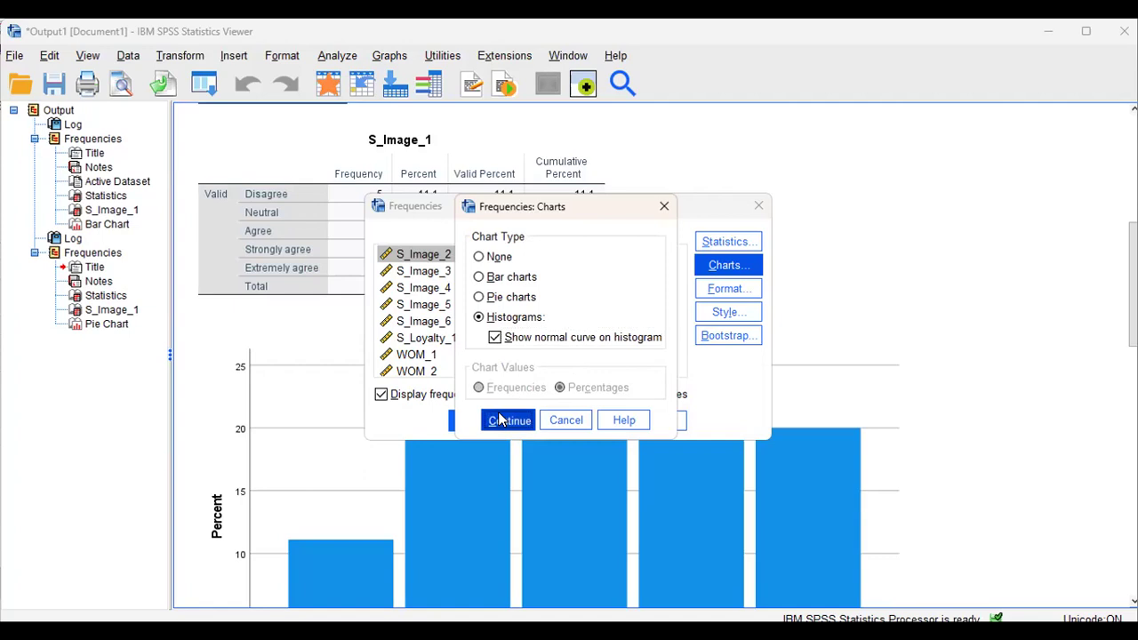
click(457, 420)
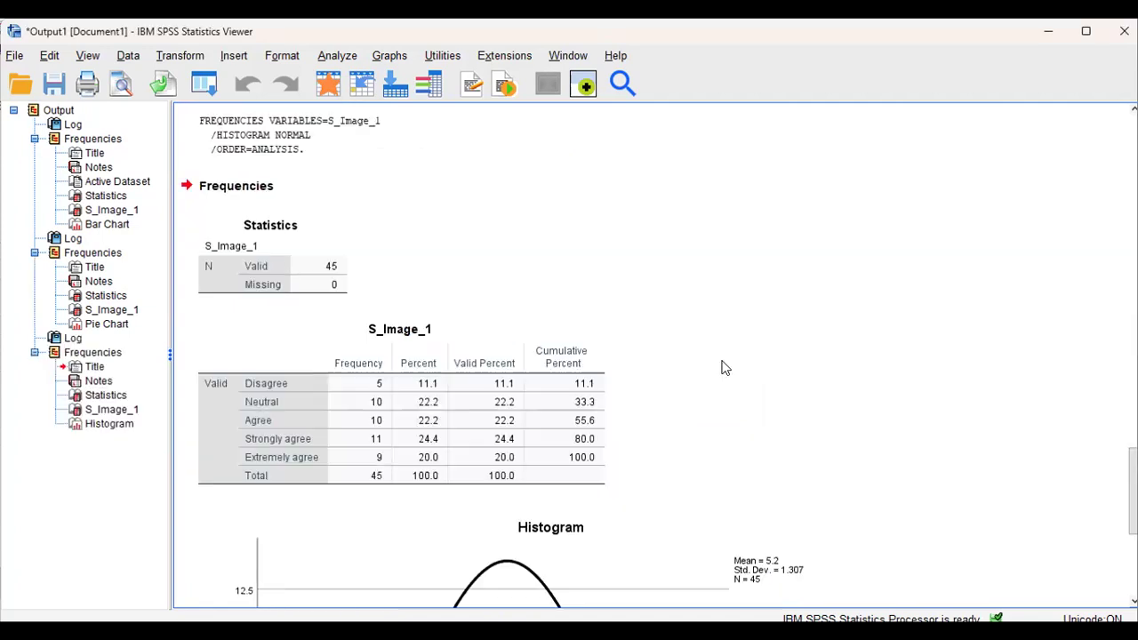
drag(1133, 489, 1133, 551)
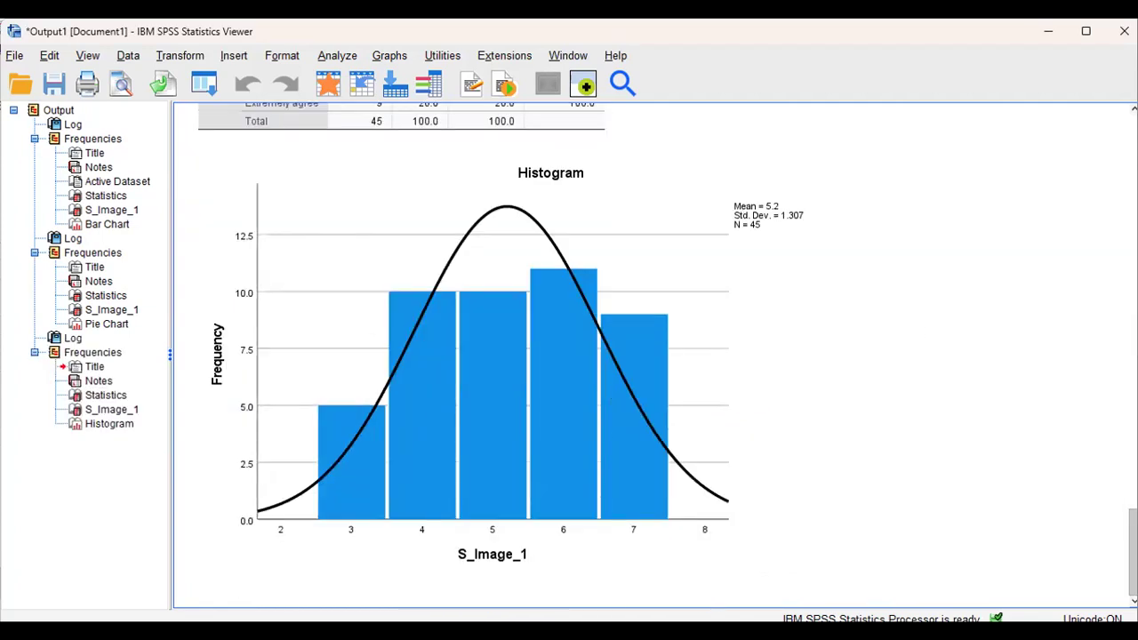
click(792, 402)
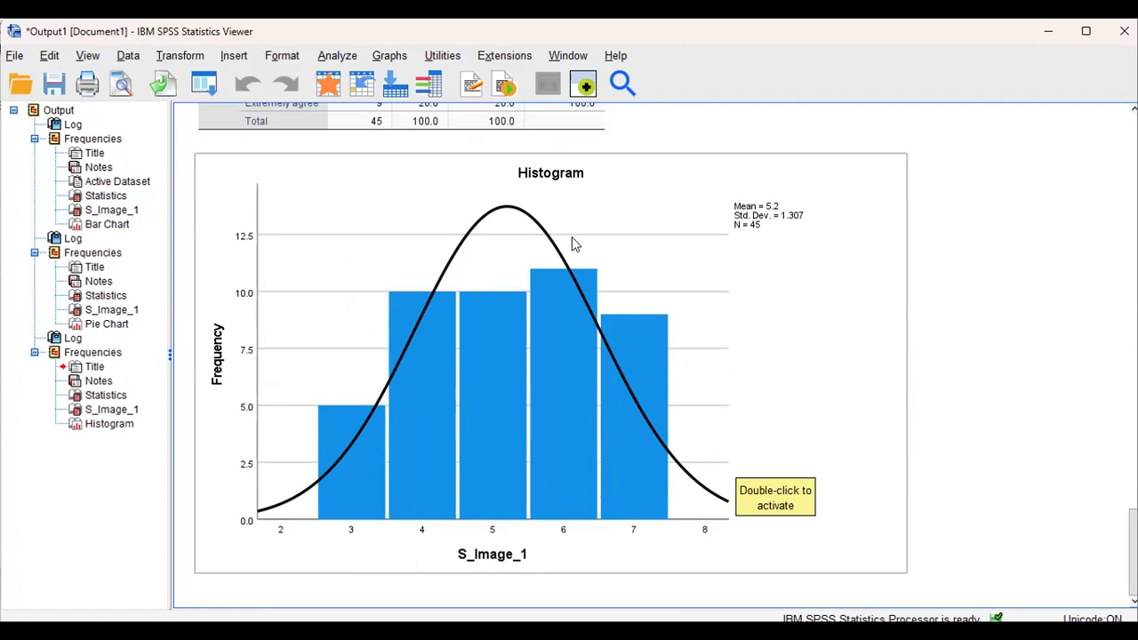
click(337, 55)
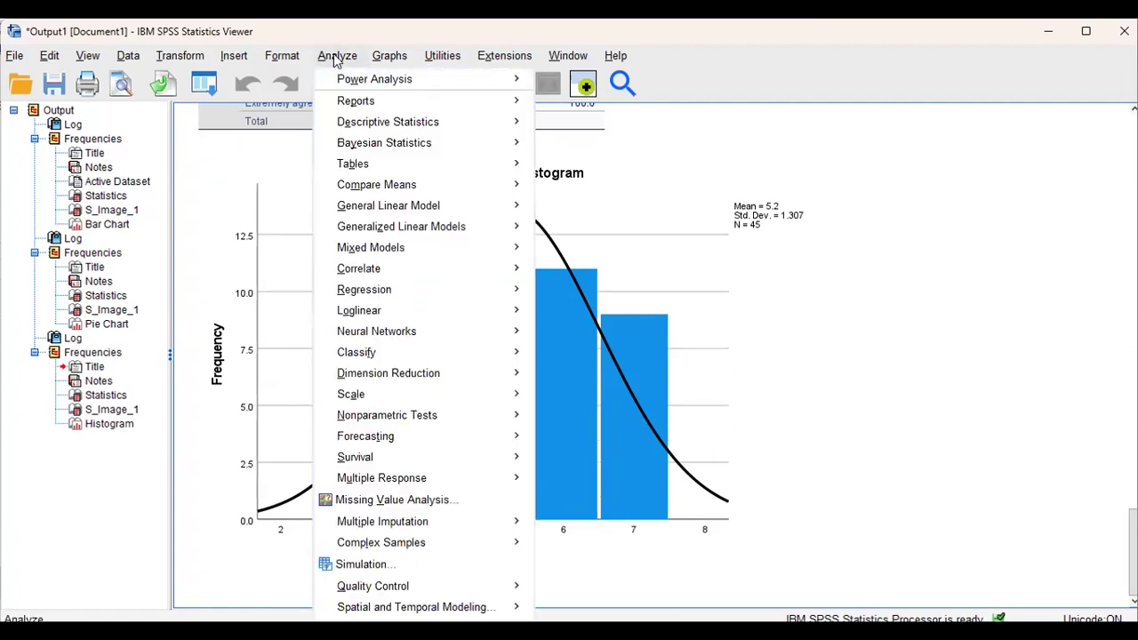
mouse_move(411, 121)
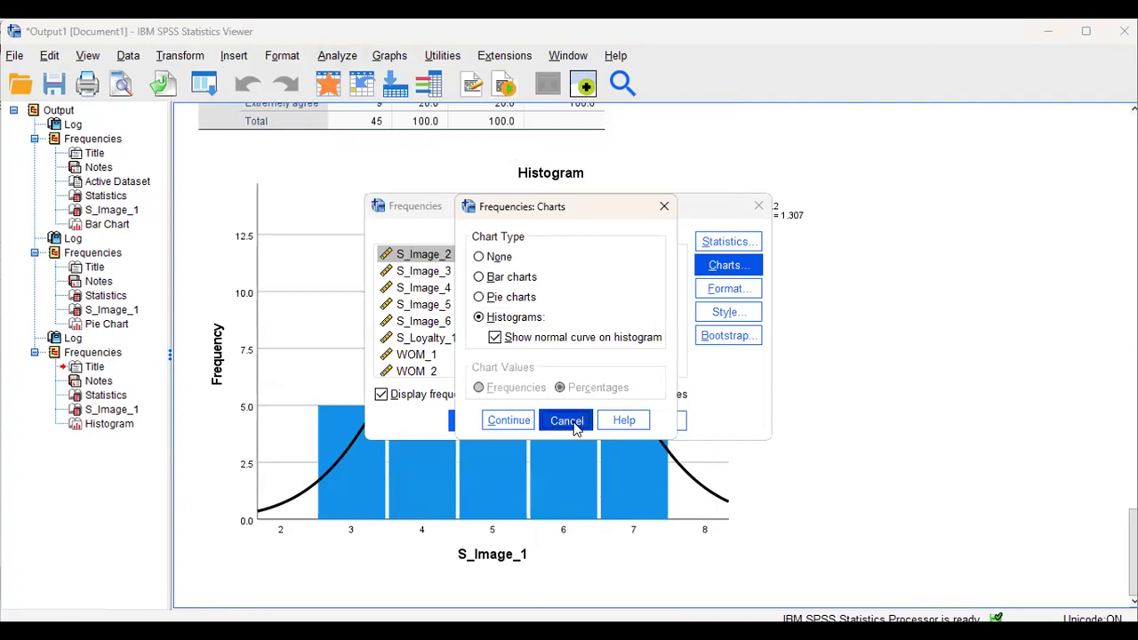
click(575, 429)
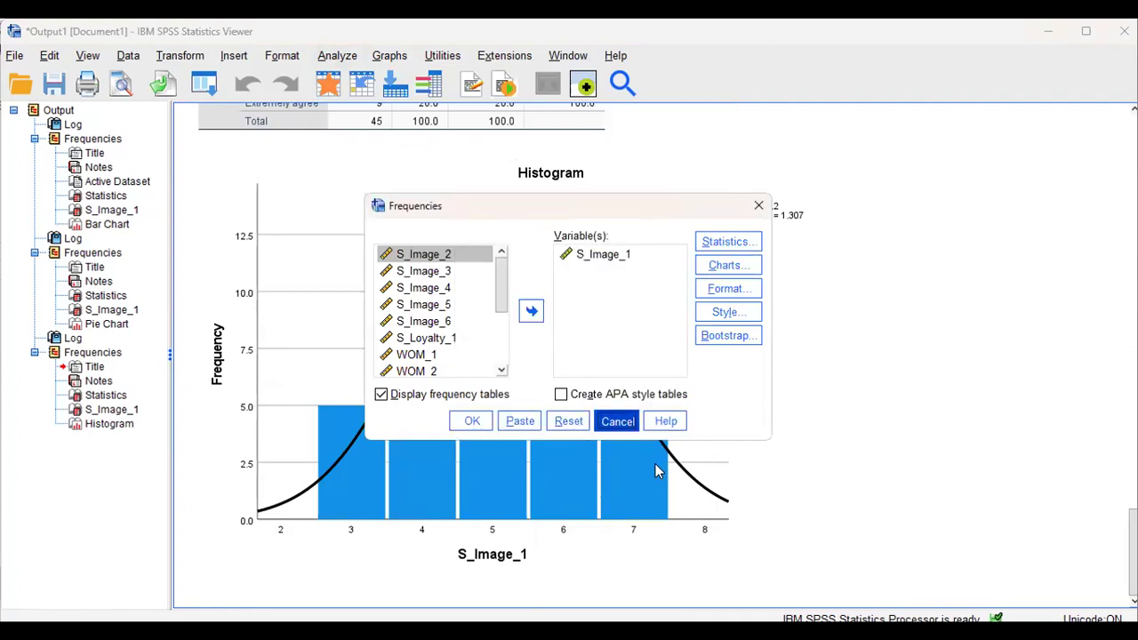
key(Escape)
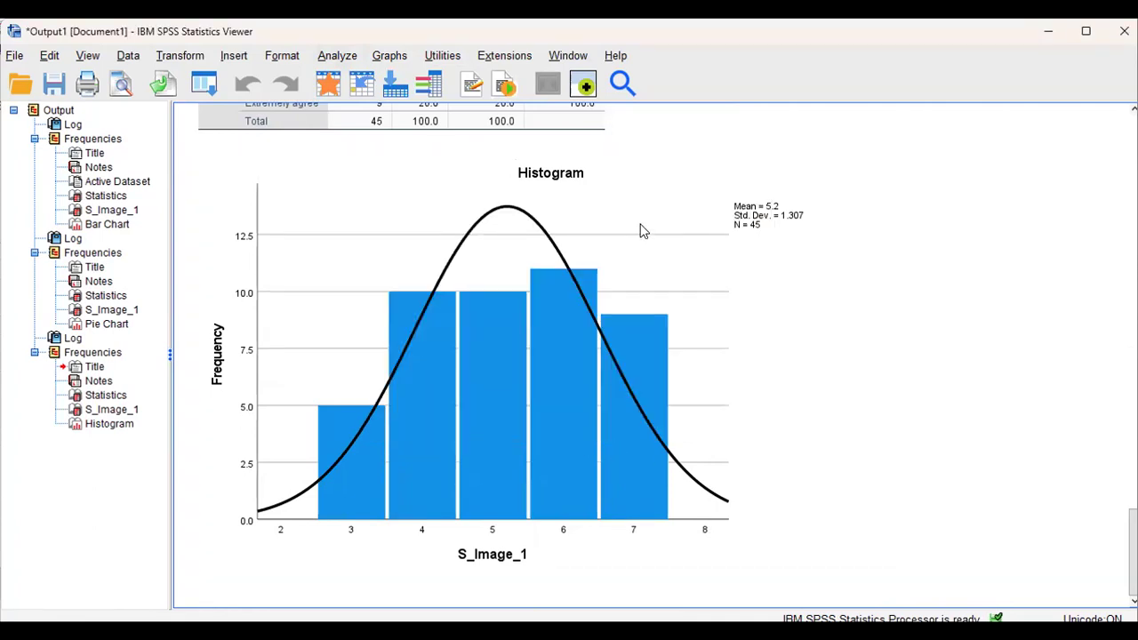
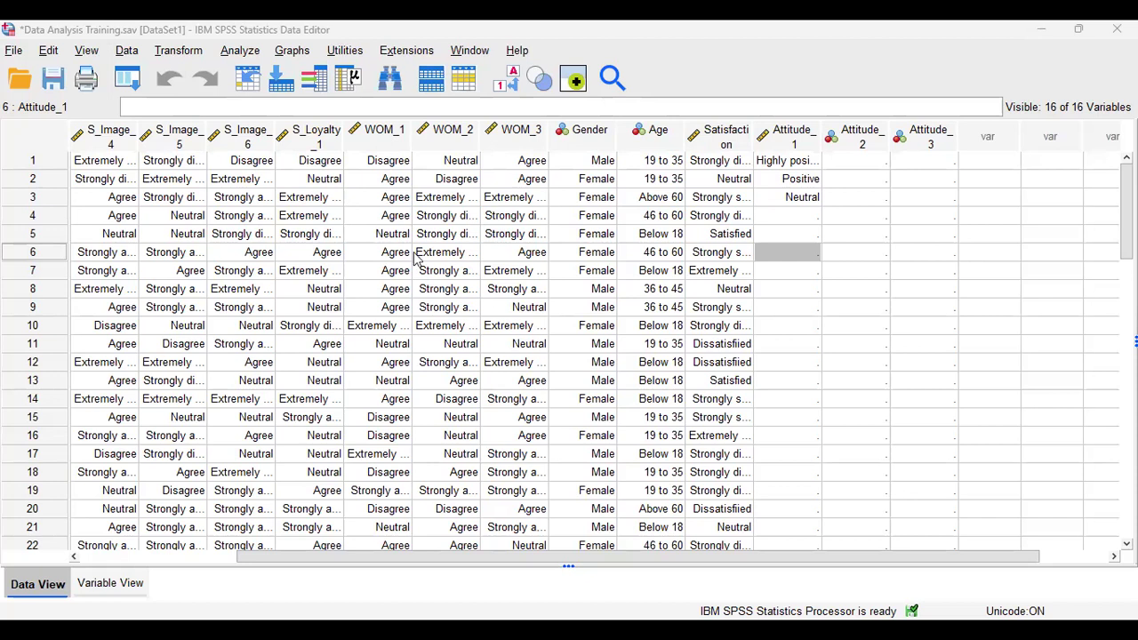
Set up an Explore analysis with S_Image_1 as the dependent variable and Gender as the factor
click(249, 53)
mouse_move(322, 167)
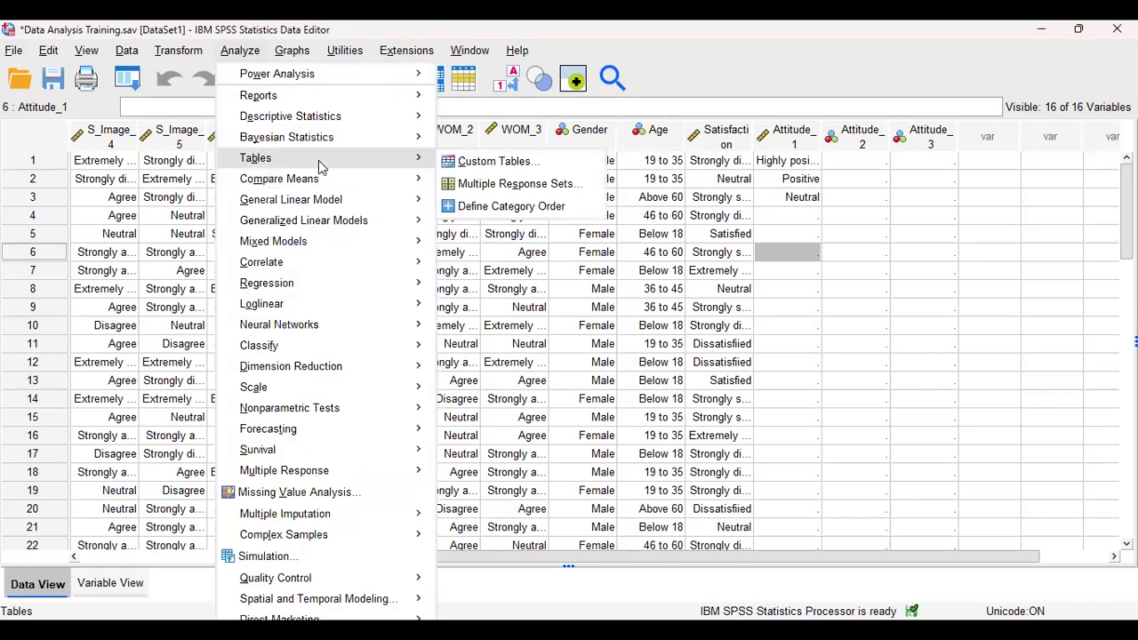
mouse_move(373, 118)
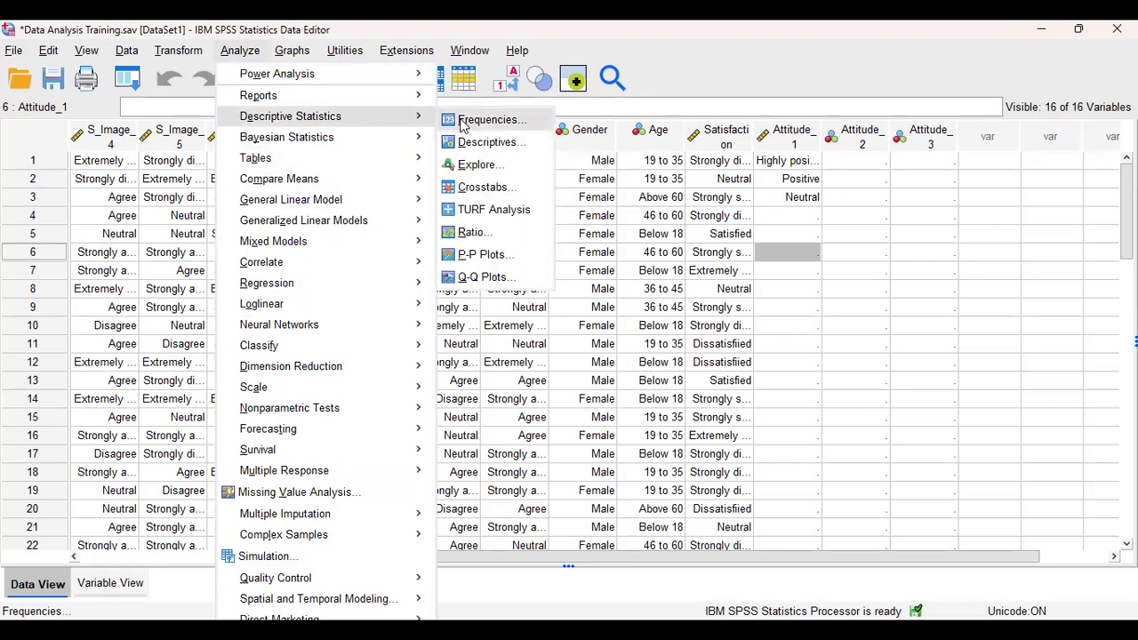
click(476, 168)
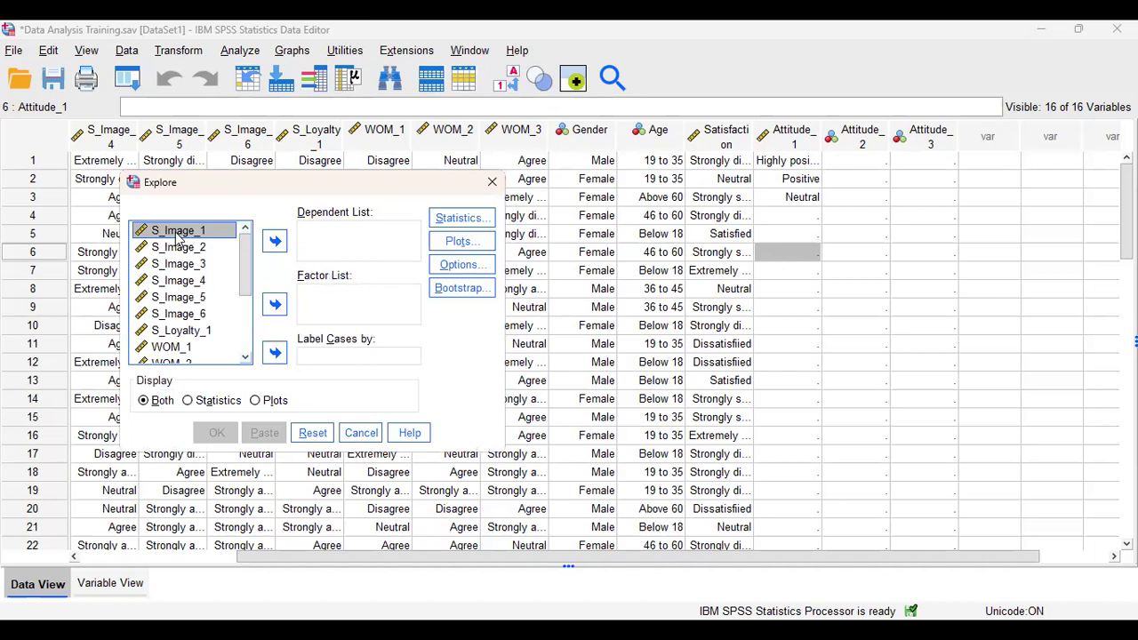
click(273, 243)
scroll(214, 347, down, 3)
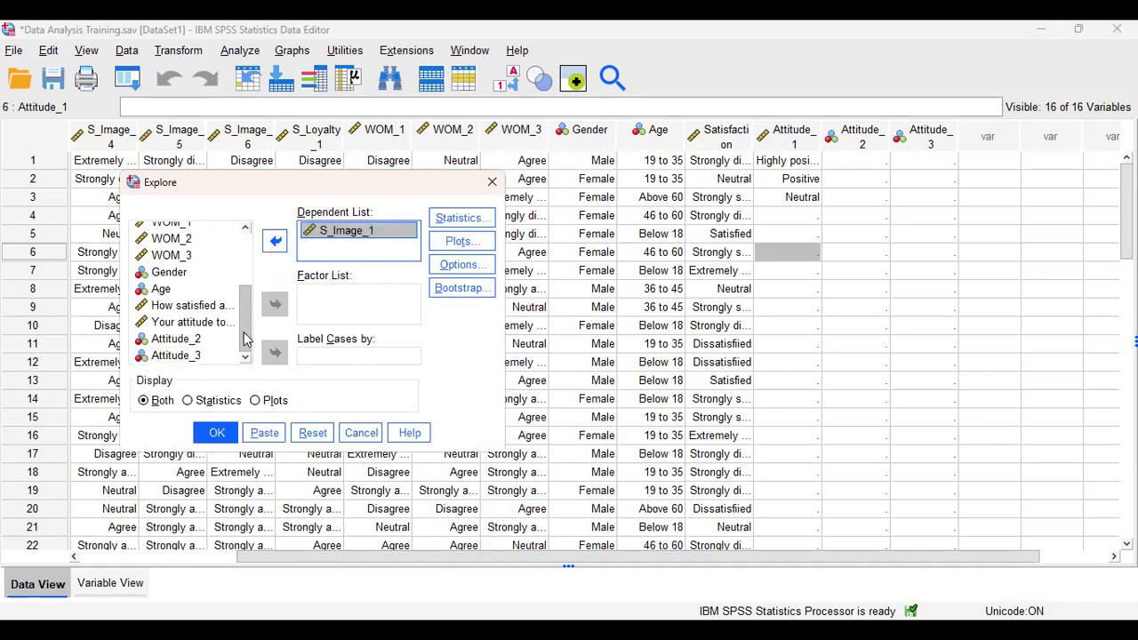
click(167, 274)
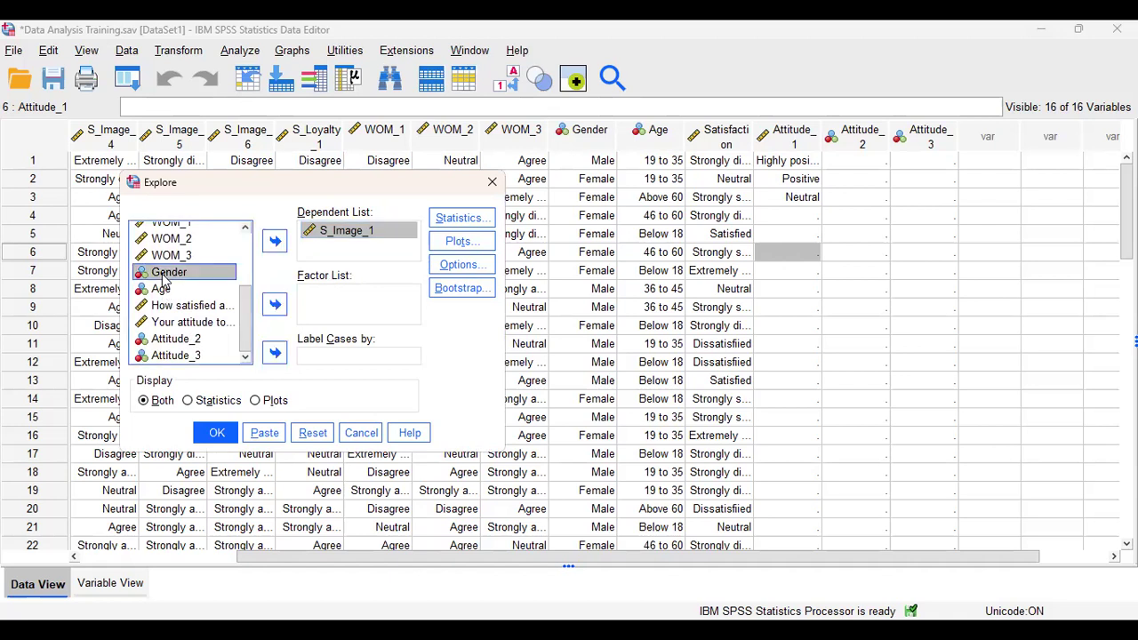
click(275, 306)
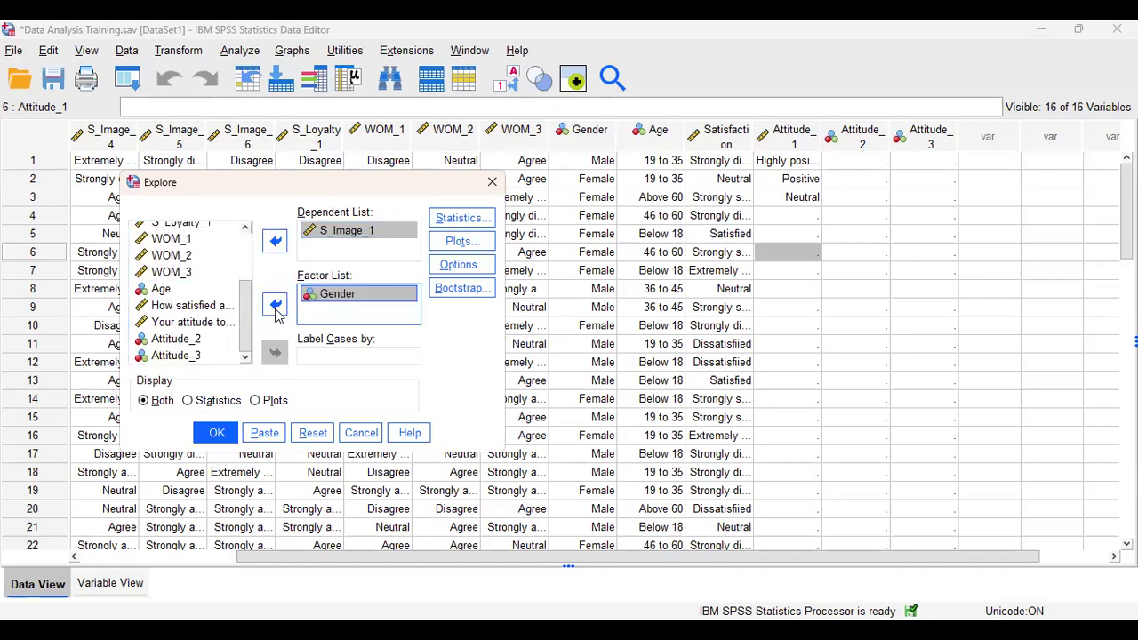
Choose histograms instead of stem-and-leaf plots, add normality plots with tests, and run the Explore analysis
click(452, 244)
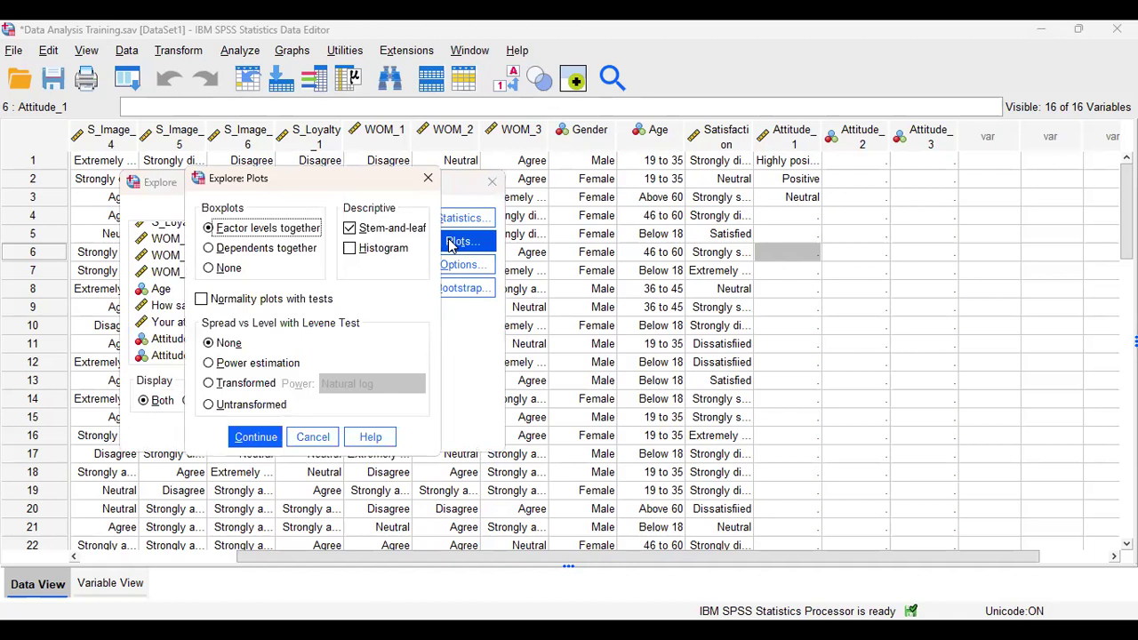
click(349, 229)
click(350, 249)
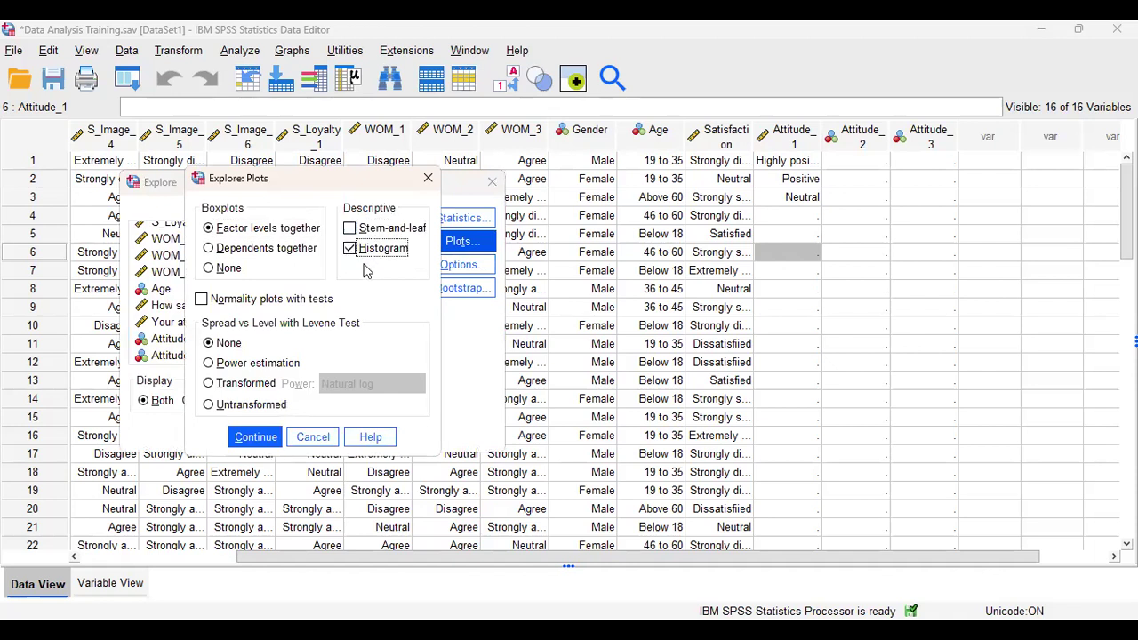
click(202, 300)
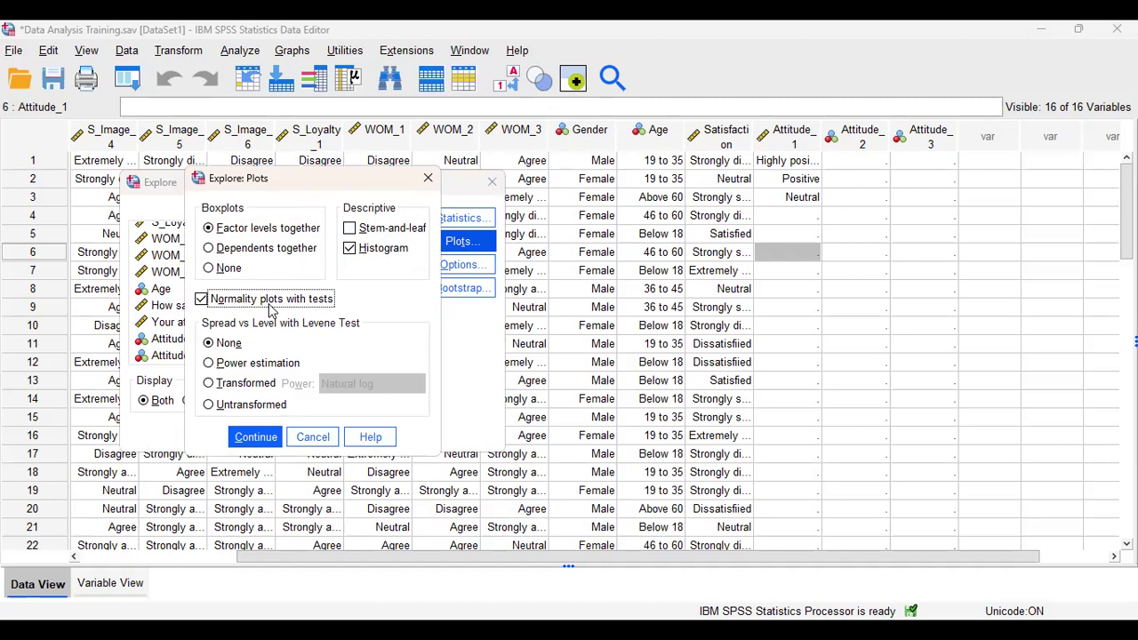
click(252, 438)
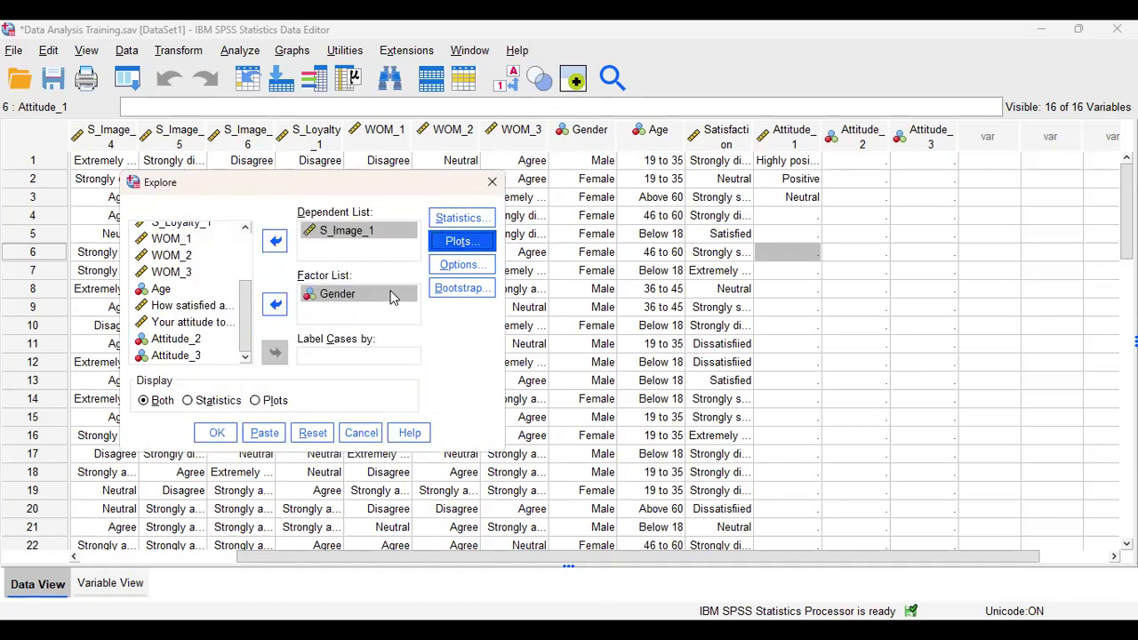
click(218, 433)
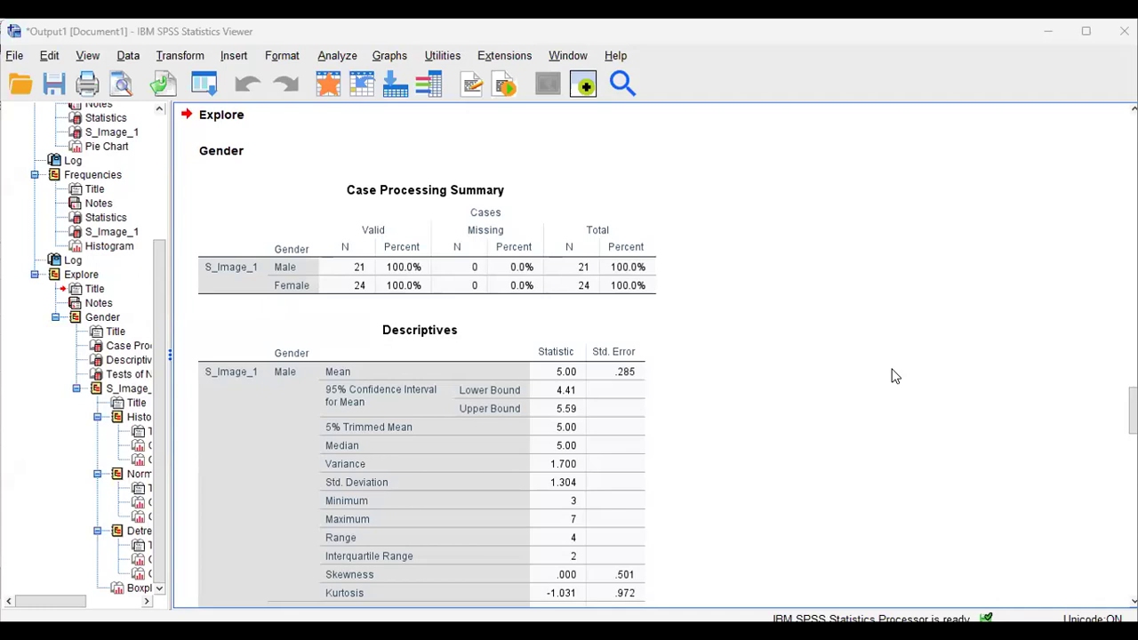
Examine the Descriptives and Tests of Normality tables for S_Image_1 by gender in the Explore output
click(527, 531)
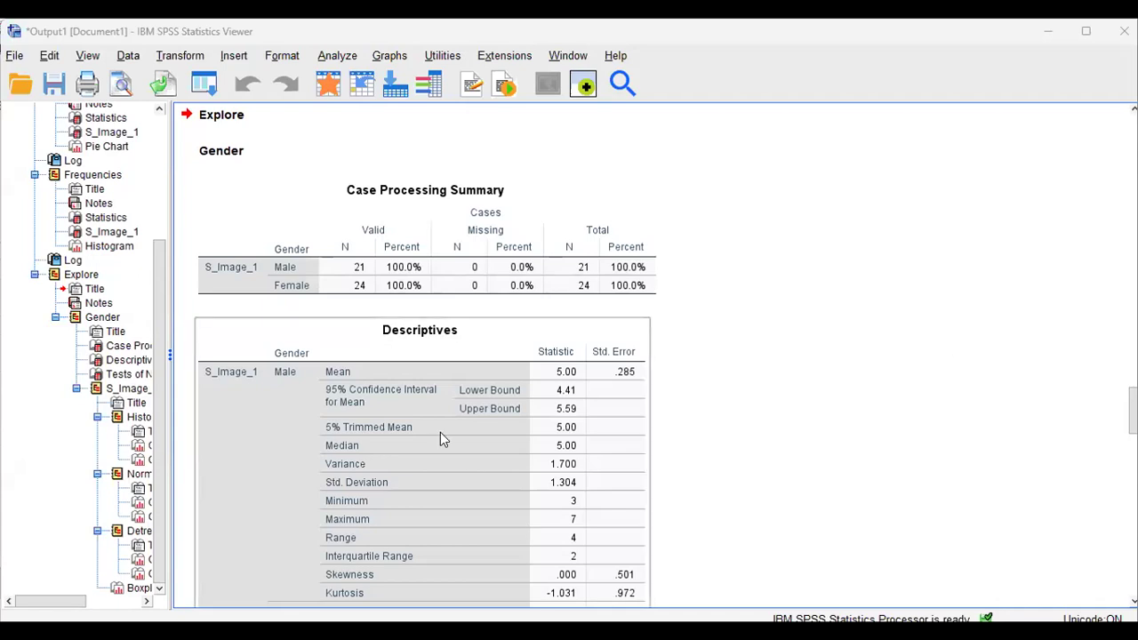
scroll(440, 432, down, 5)
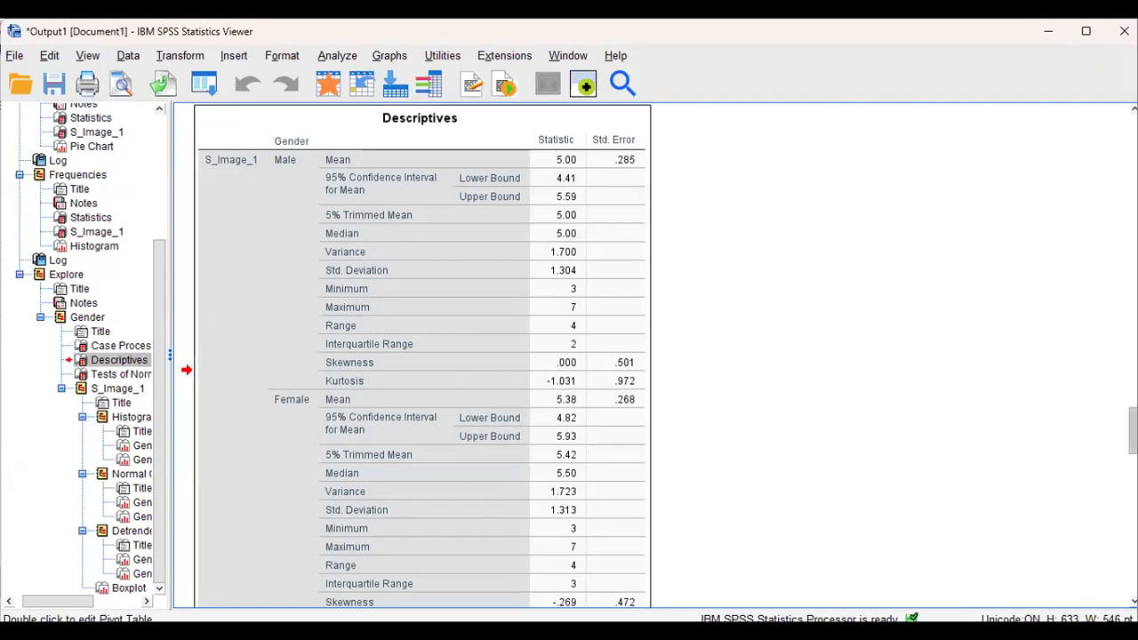
scroll(418, 356, down, 8)
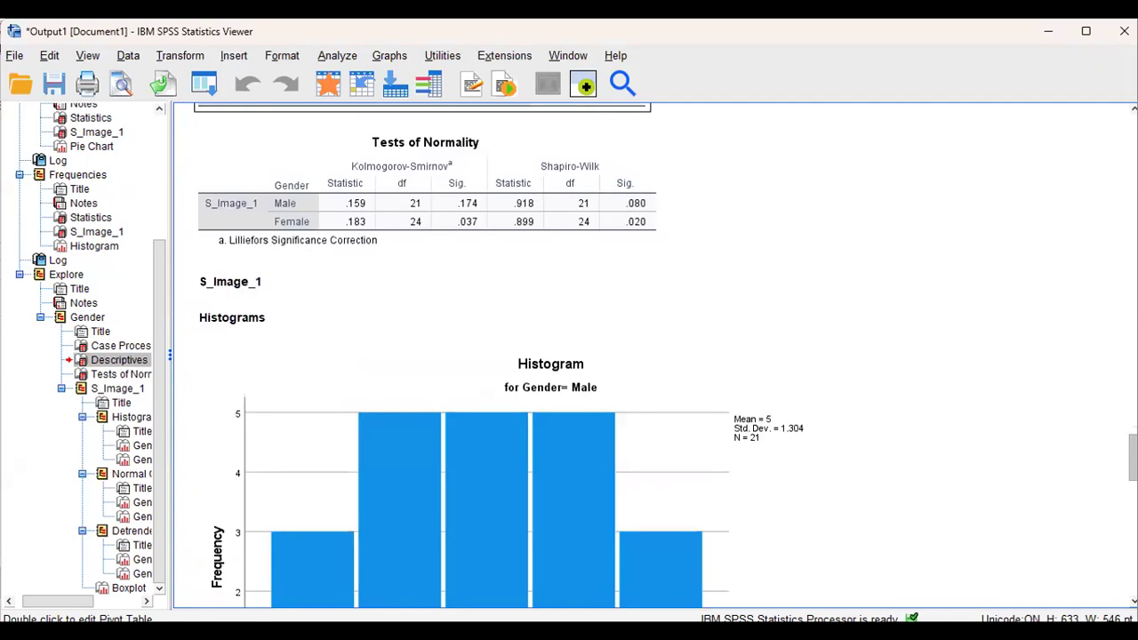
scroll(658, 355, up, 4)
scroll(658, 355, down, 9)
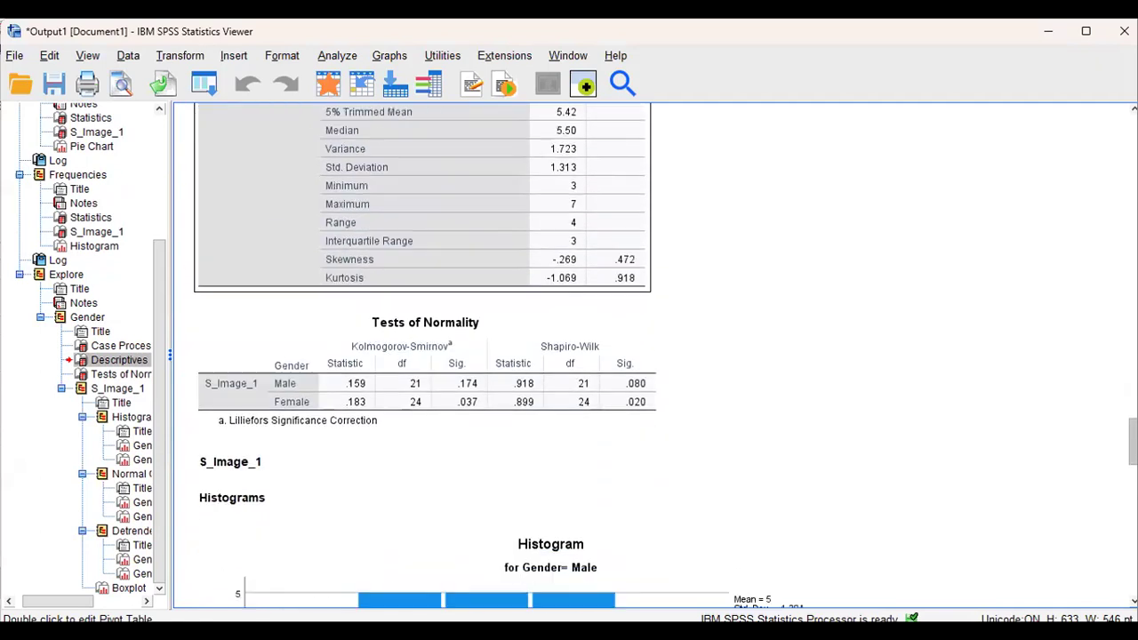
scroll(712, 396, up, 6)
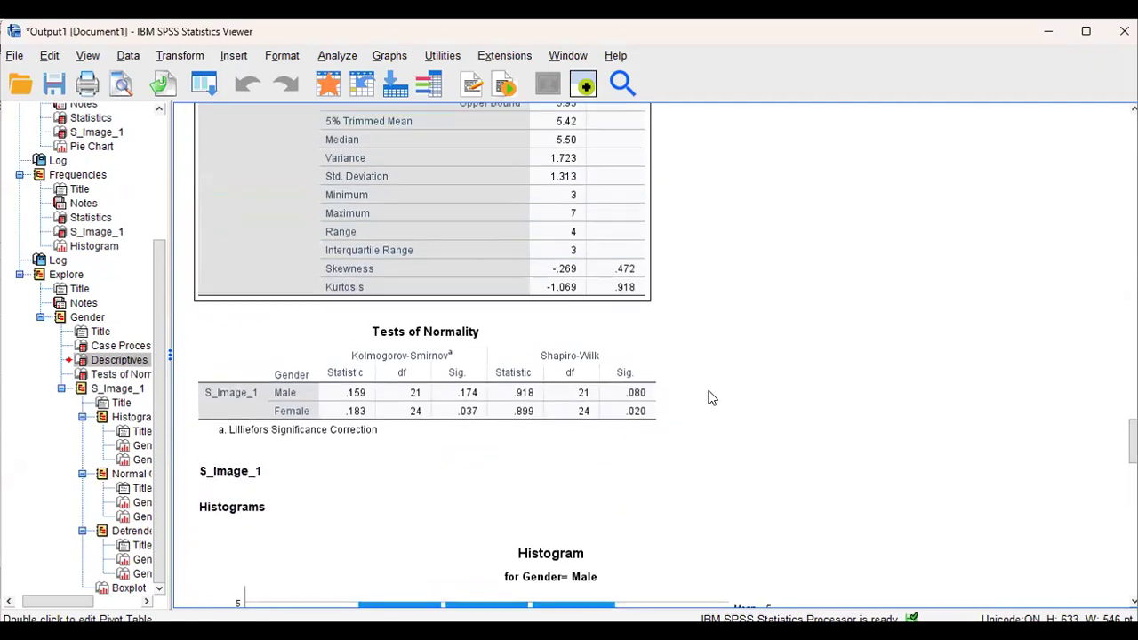
click(503, 368)
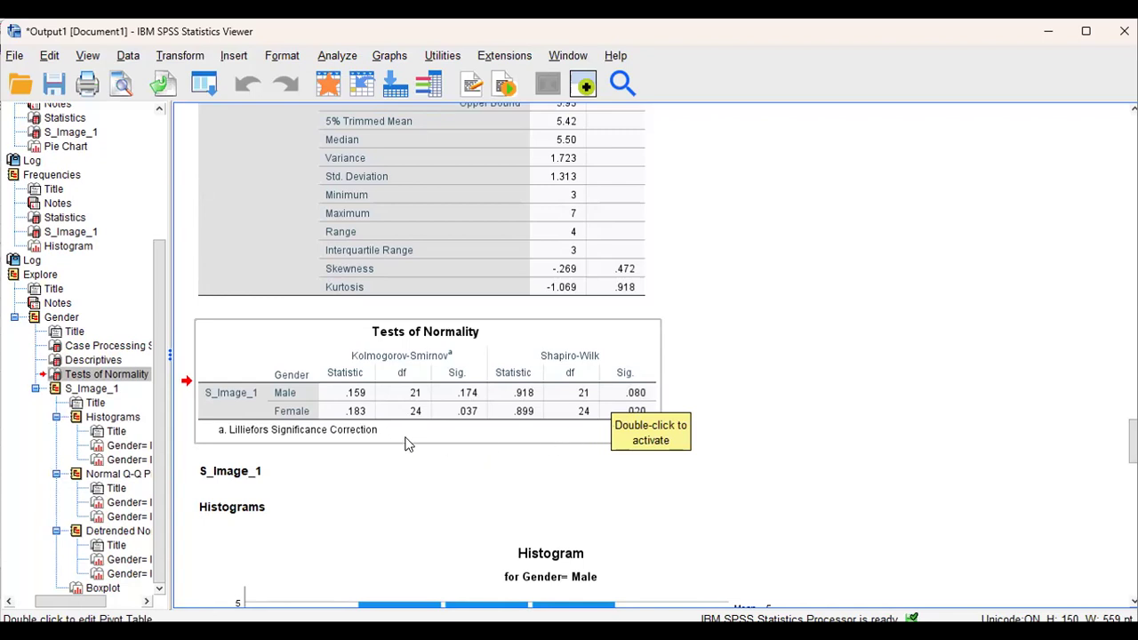
click(539, 437)
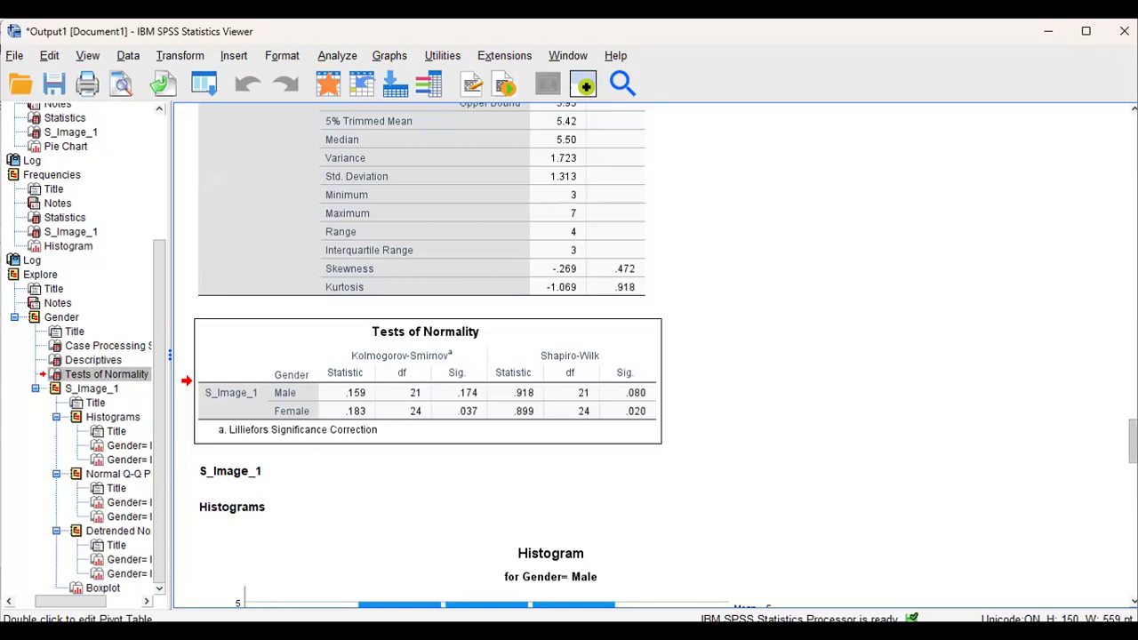
Examine the male and female histograms, normal Q-Q plots and boxplot of S_Image_1, and compare the two histograms again
scroll(569, 355, down, 15)
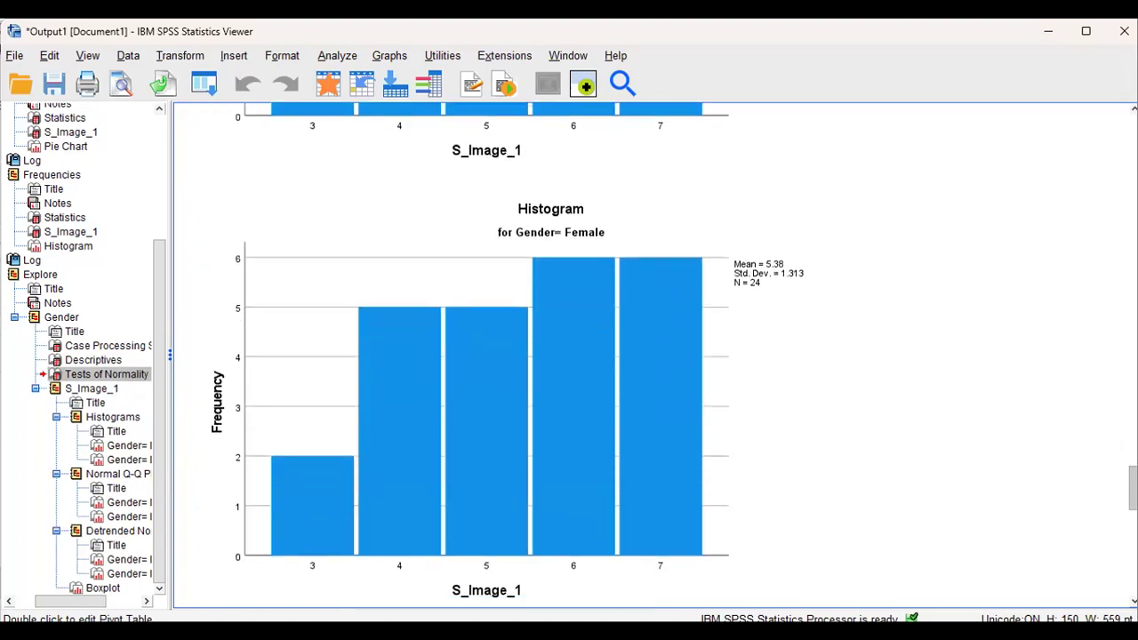
scroll(569, 355, up, 6)
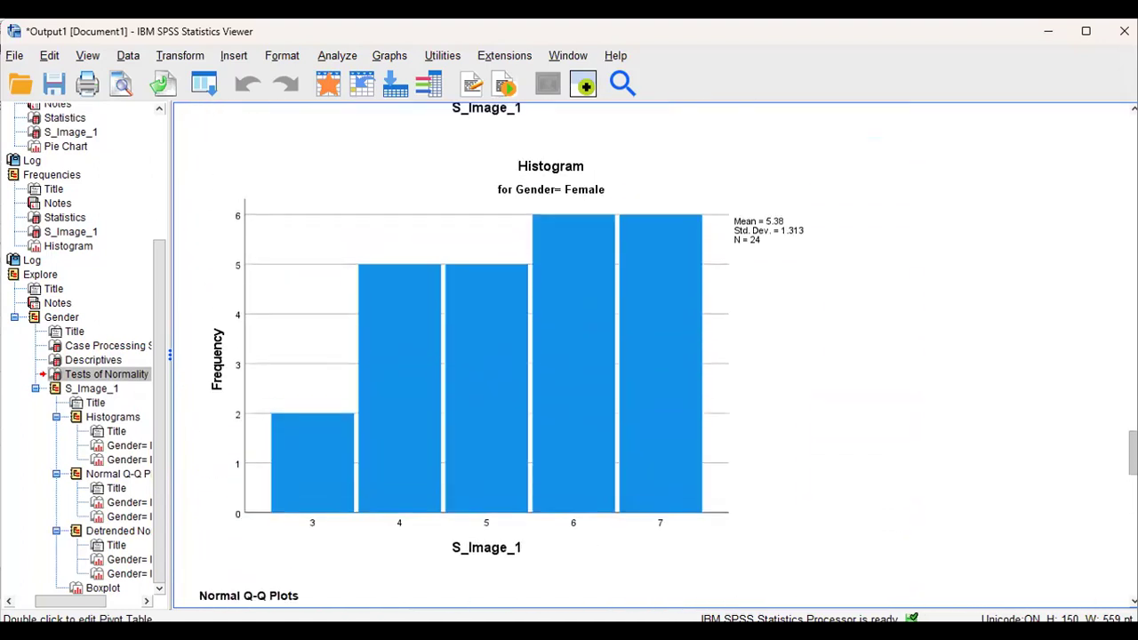
scroll(569, 356, up, 3)
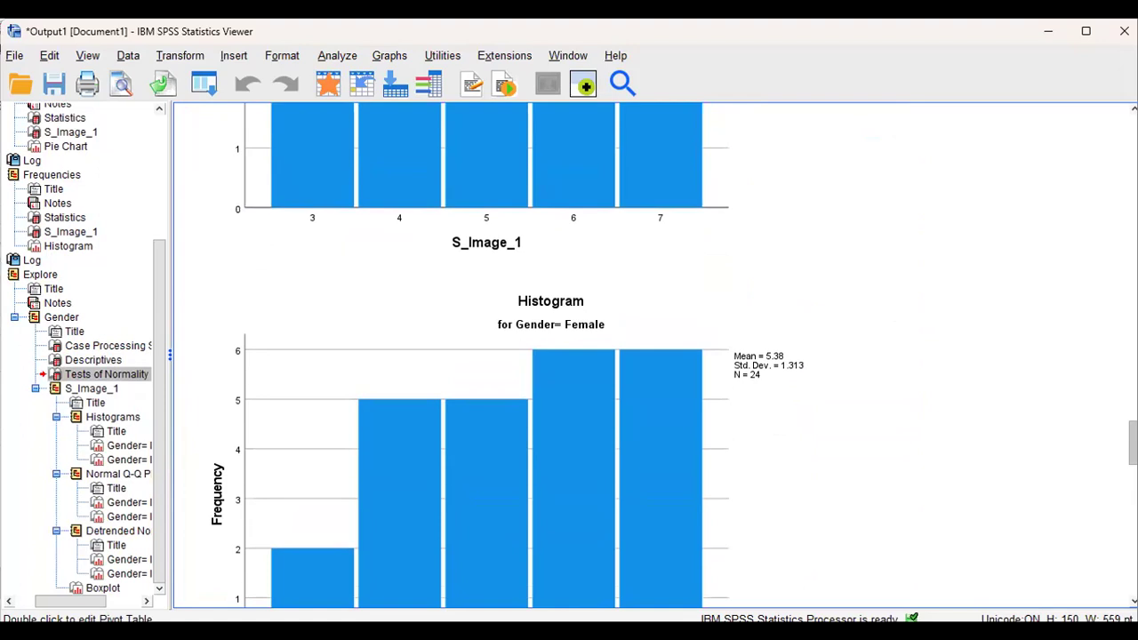
scroll(680, 533, down, 1)
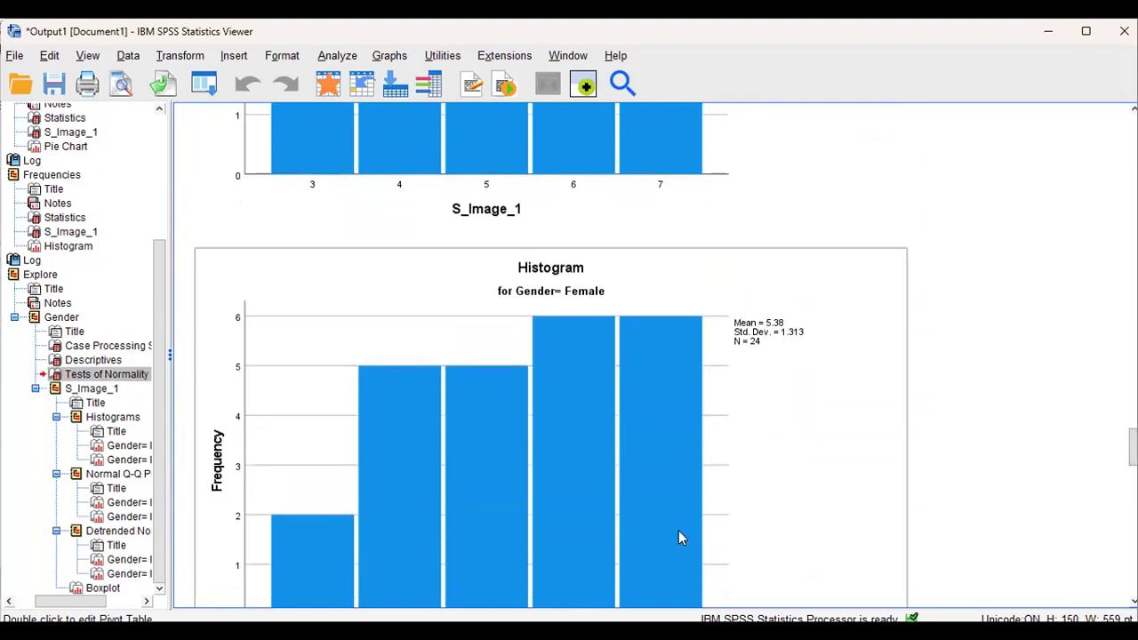
click(754, 396)
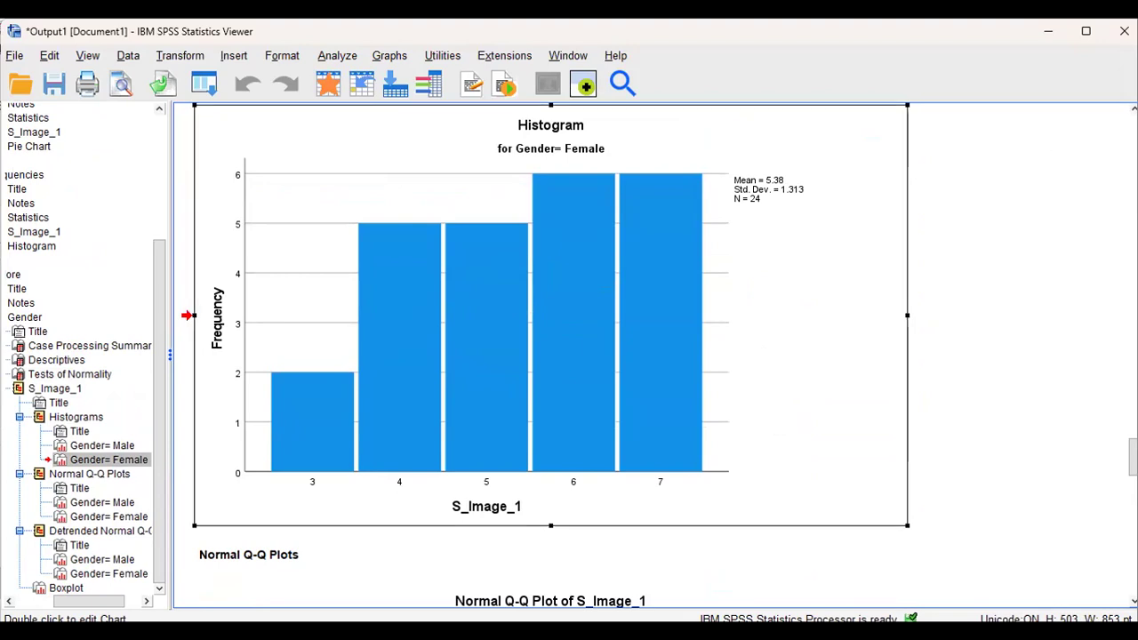
scroll(551, 356, down, 5)
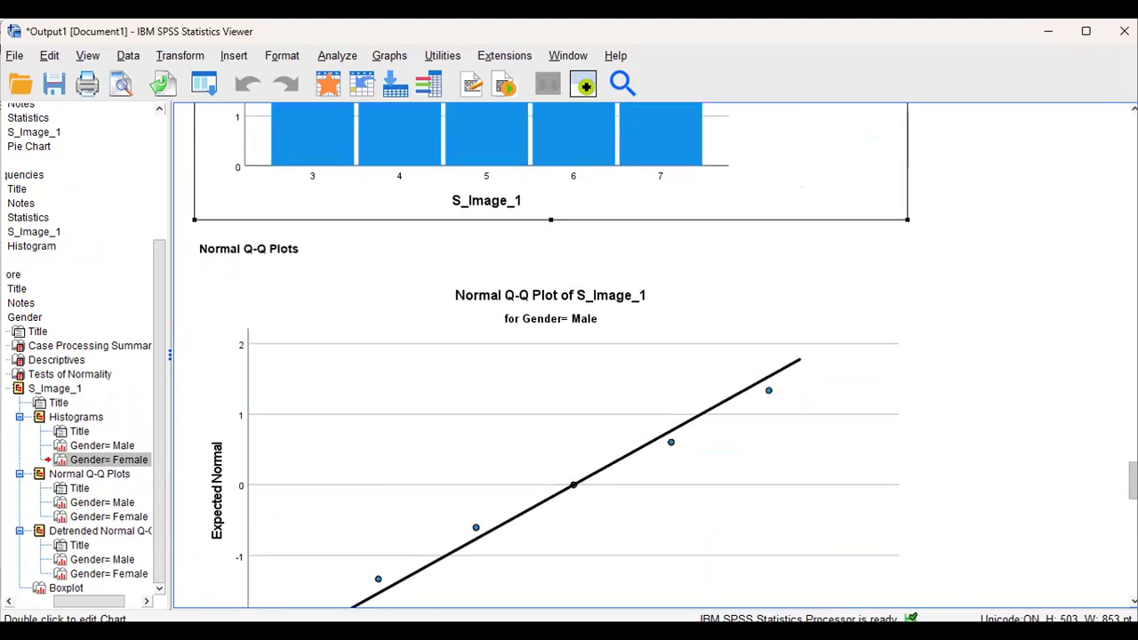
scroll(551, 356, down, 20)
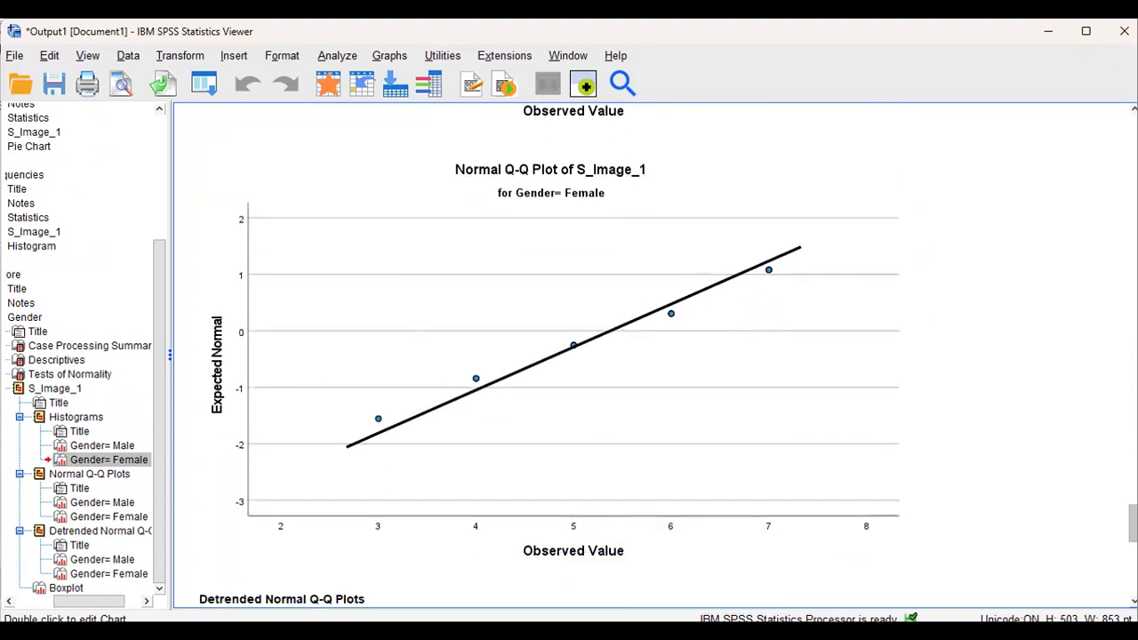
scroll(551, 356, down, 5)
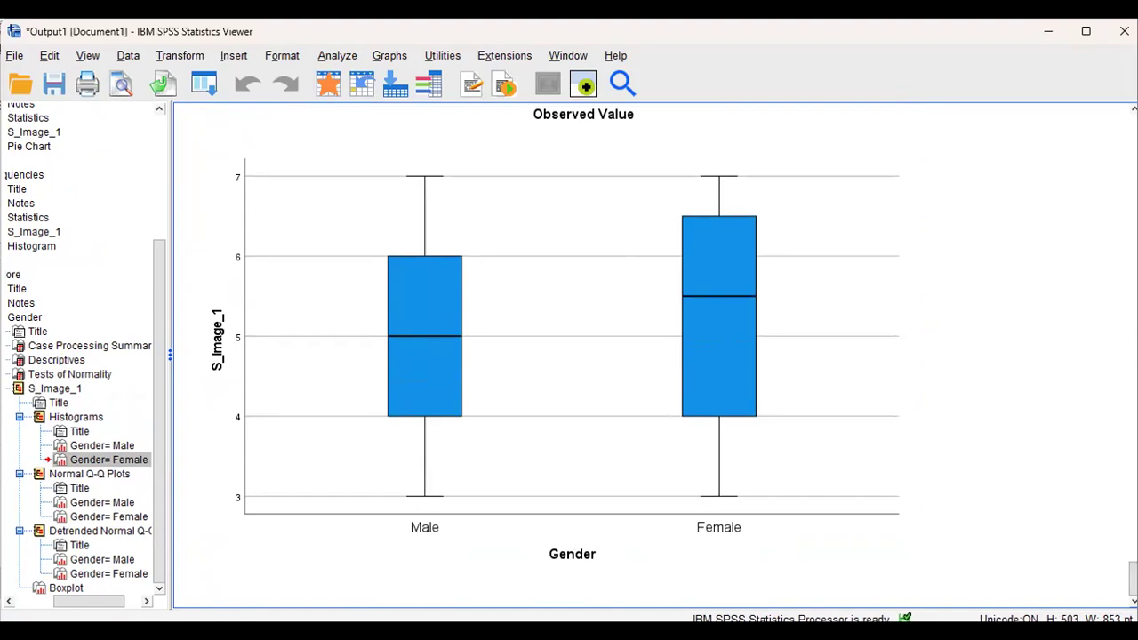
scroll(569, 355, up, 3)
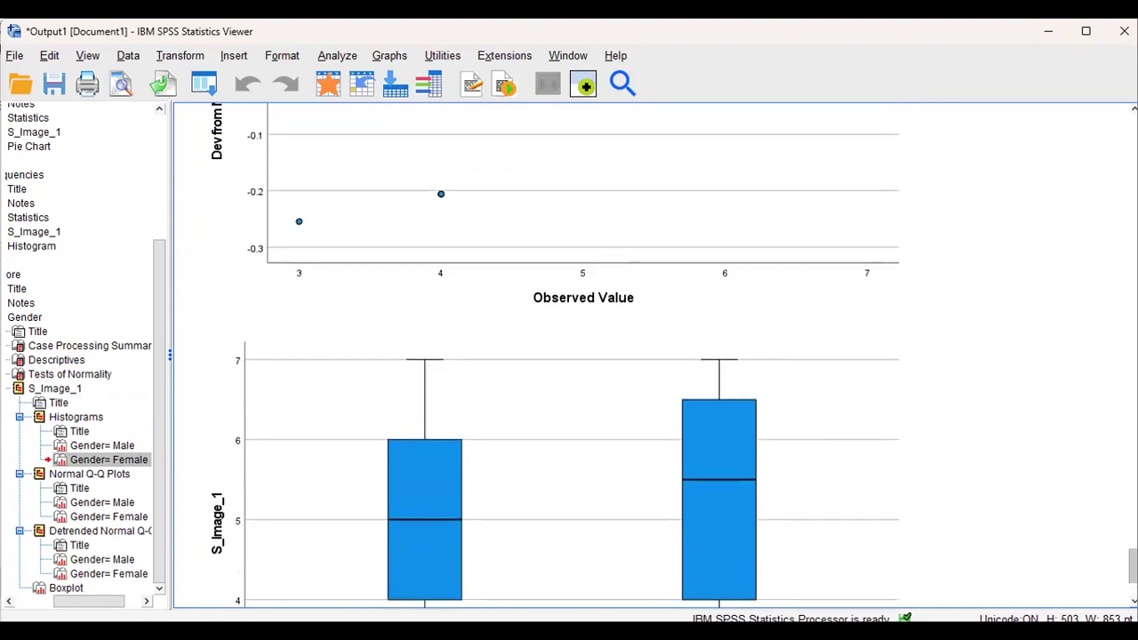
scroll(569, 356, up, 20)
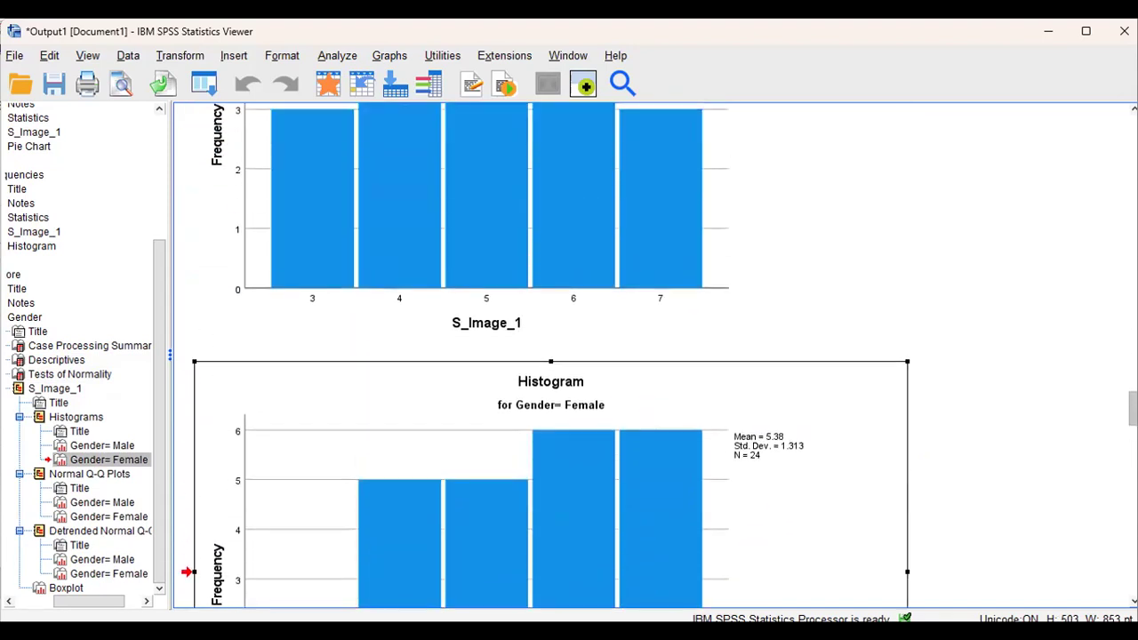
scroll(569, 356, down, 4)
scroll(569, 356, up, 2)
scroll(551, 355, up, 5)
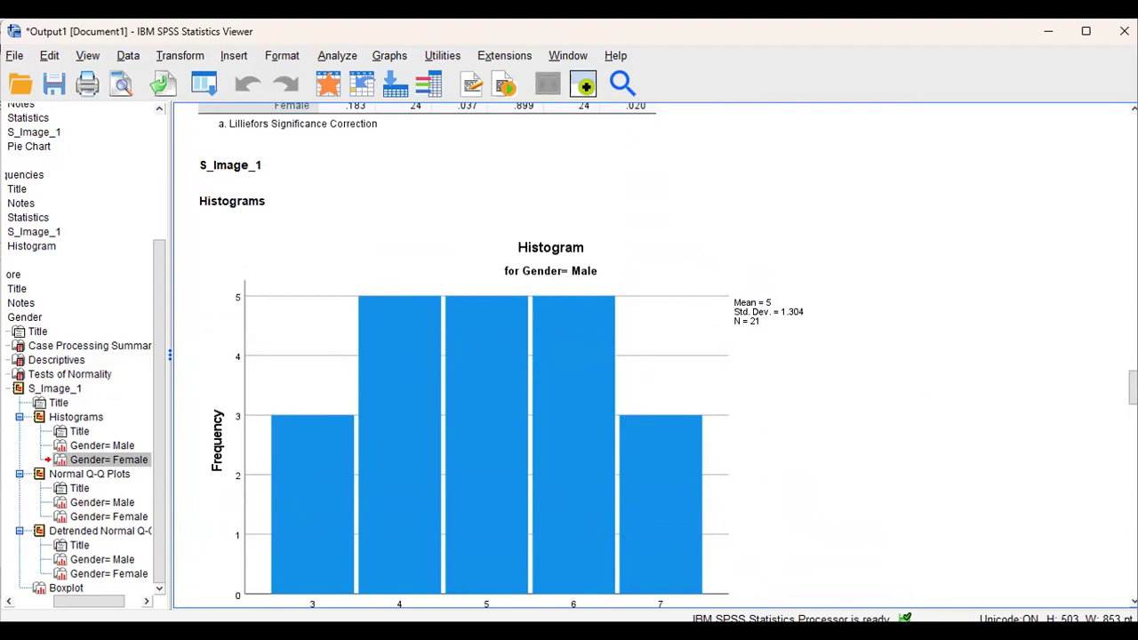
scroll(1133, 388, down, 2)
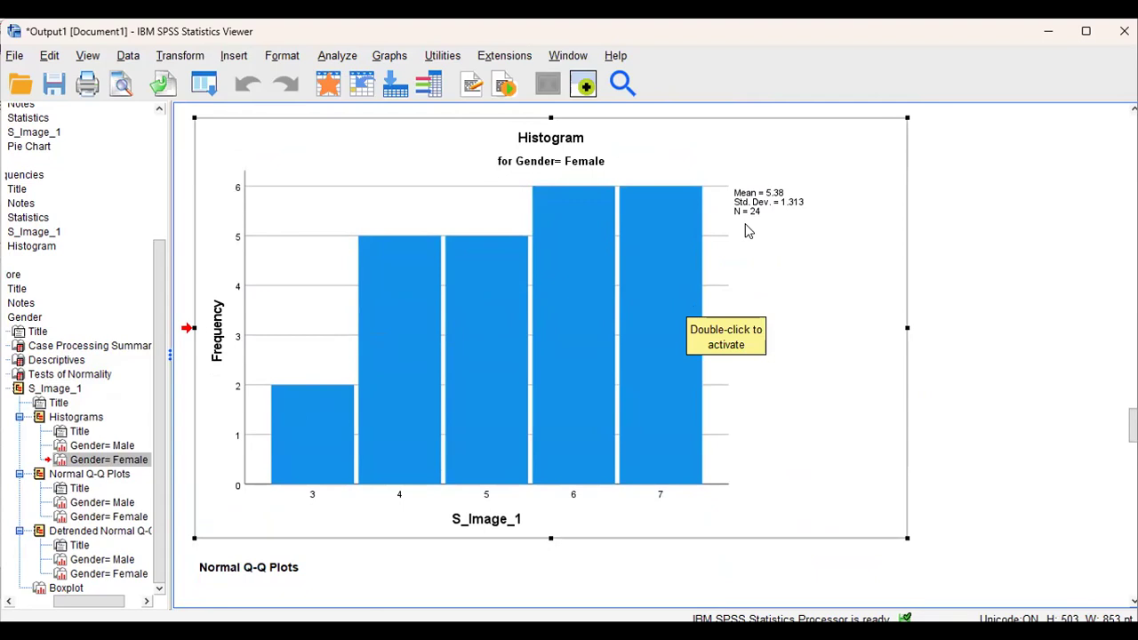
click(667, 307)
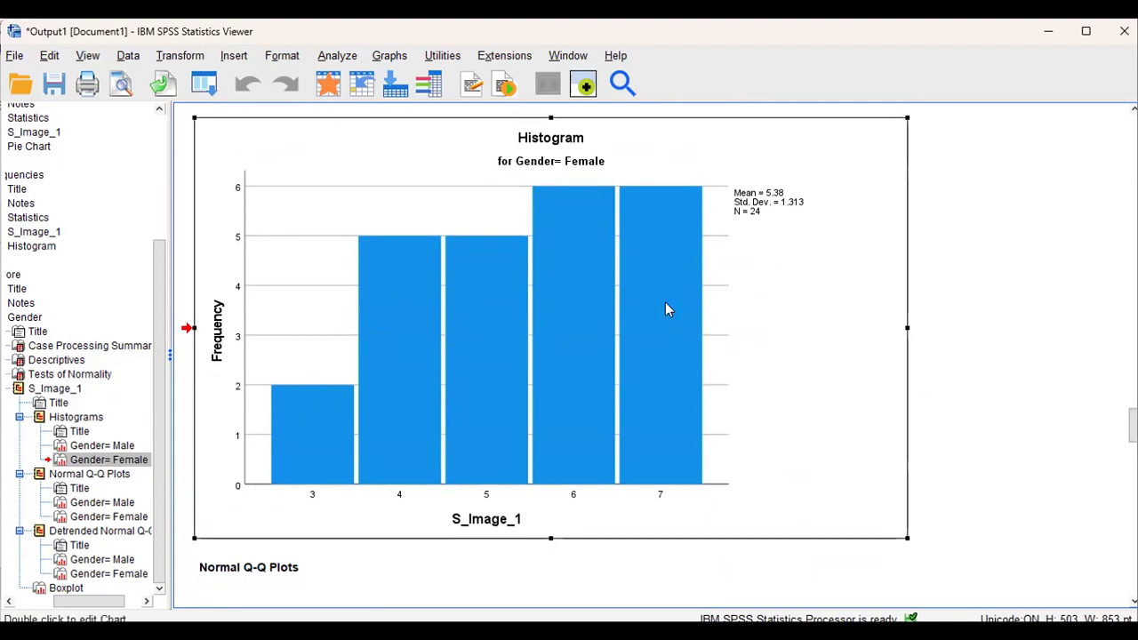
double_click(668, 308)
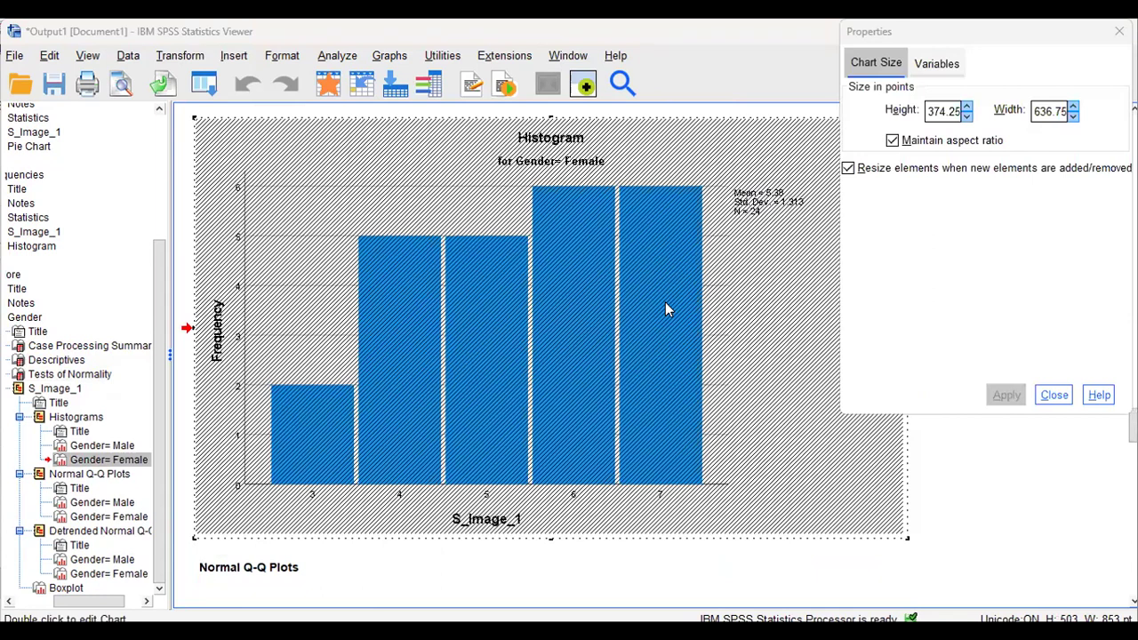
click(777, 457)
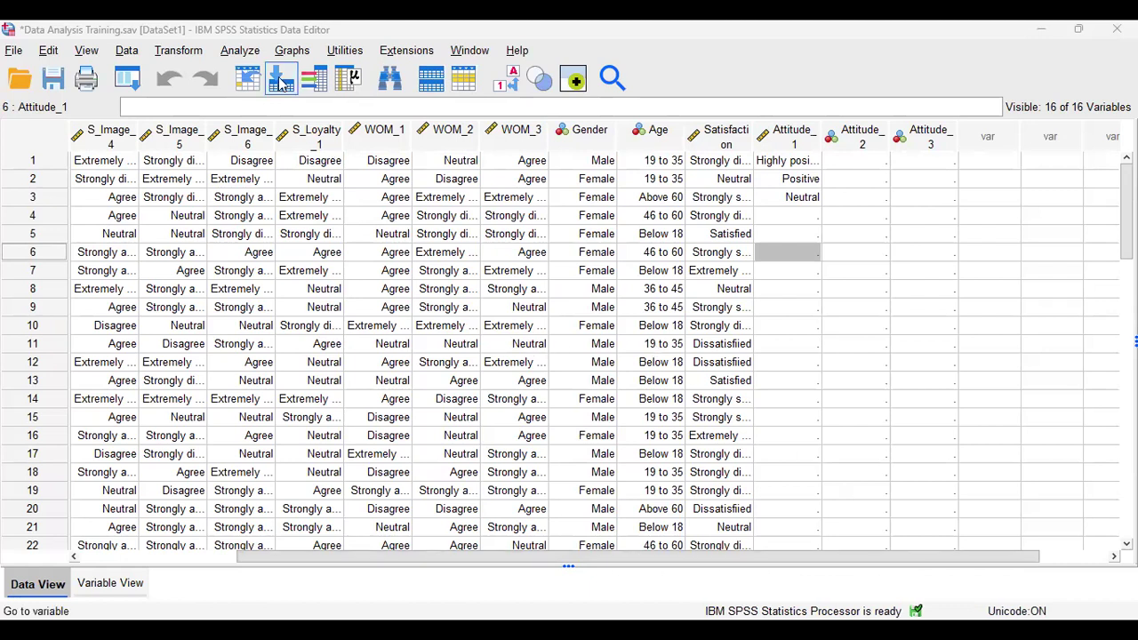
Open the Crosstabs analysis for the survey dataset
click(240, 52)
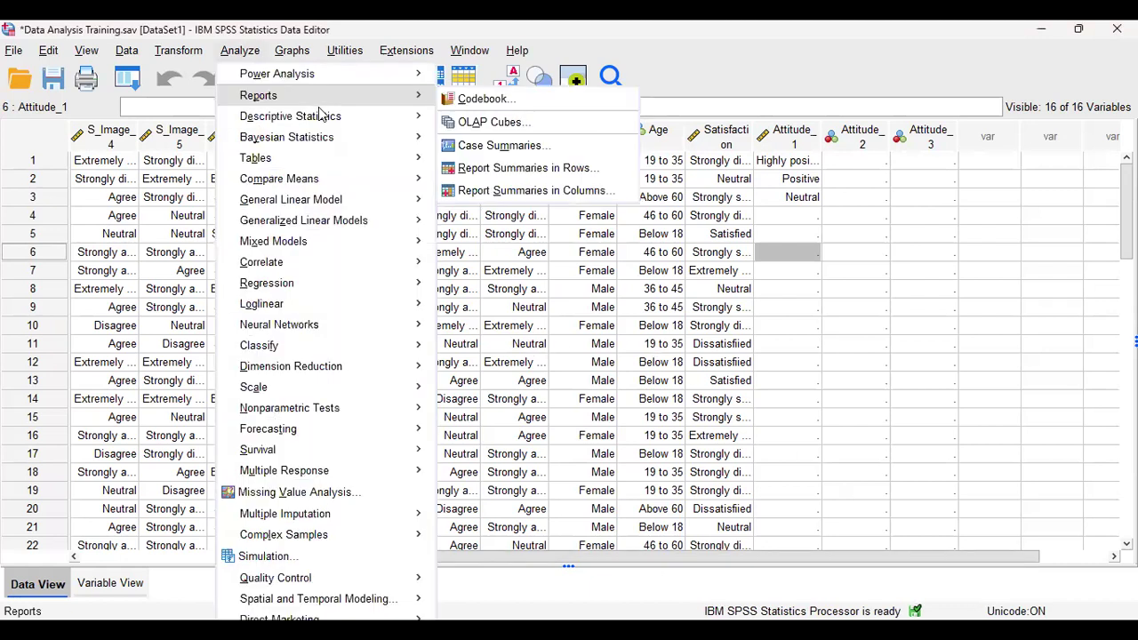
mouse_move(338, 128)
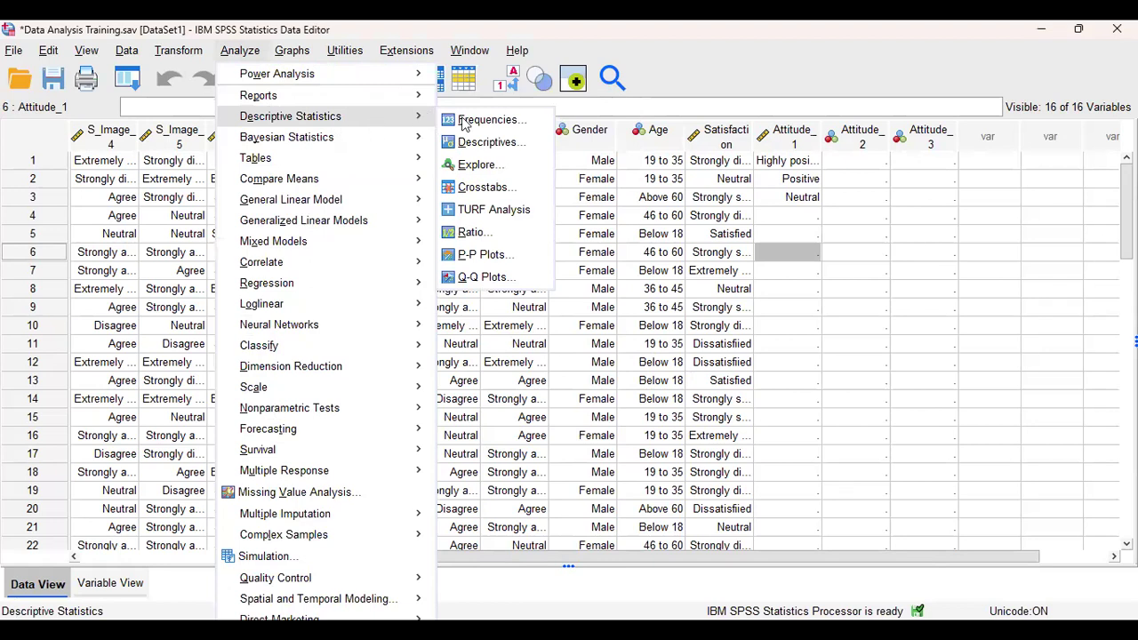
click(486, 189)
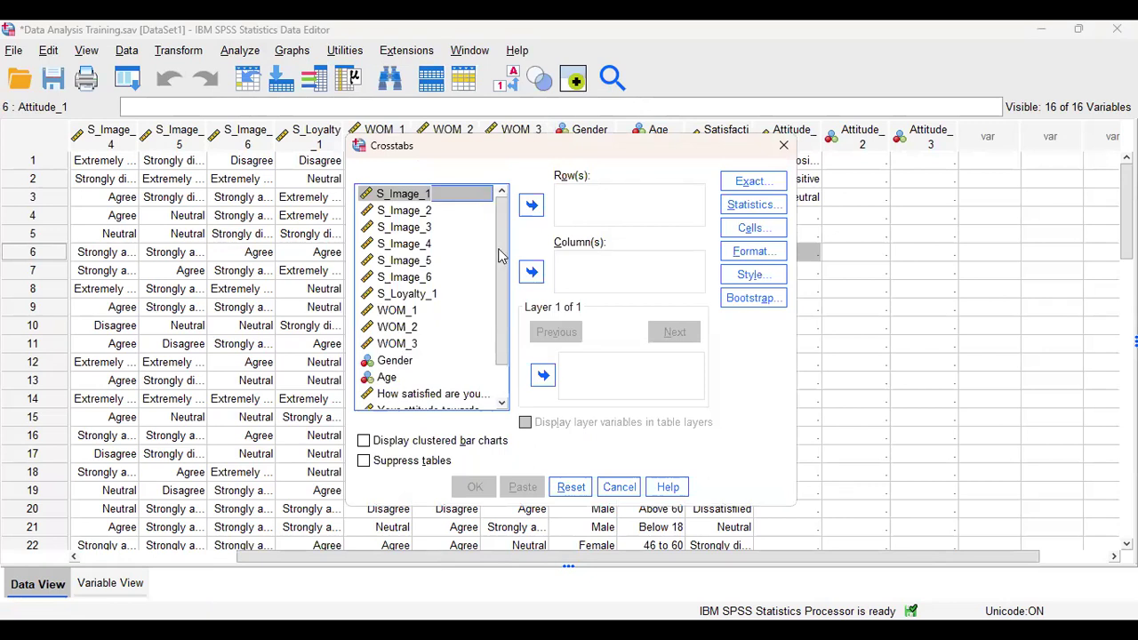
click(422, 293)
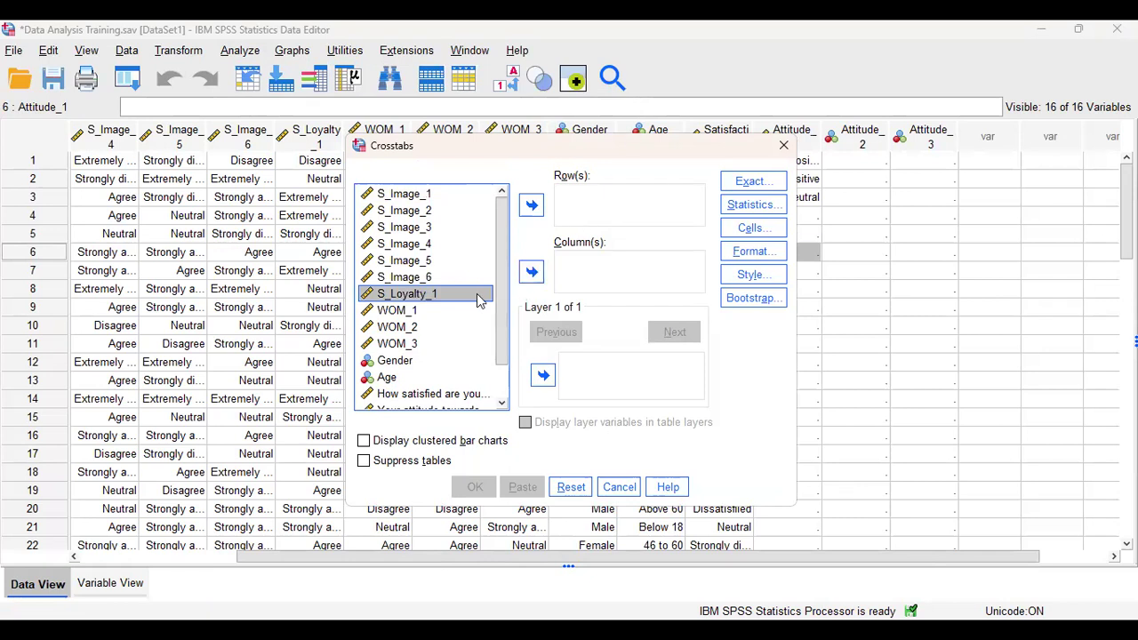
click(531, 274)
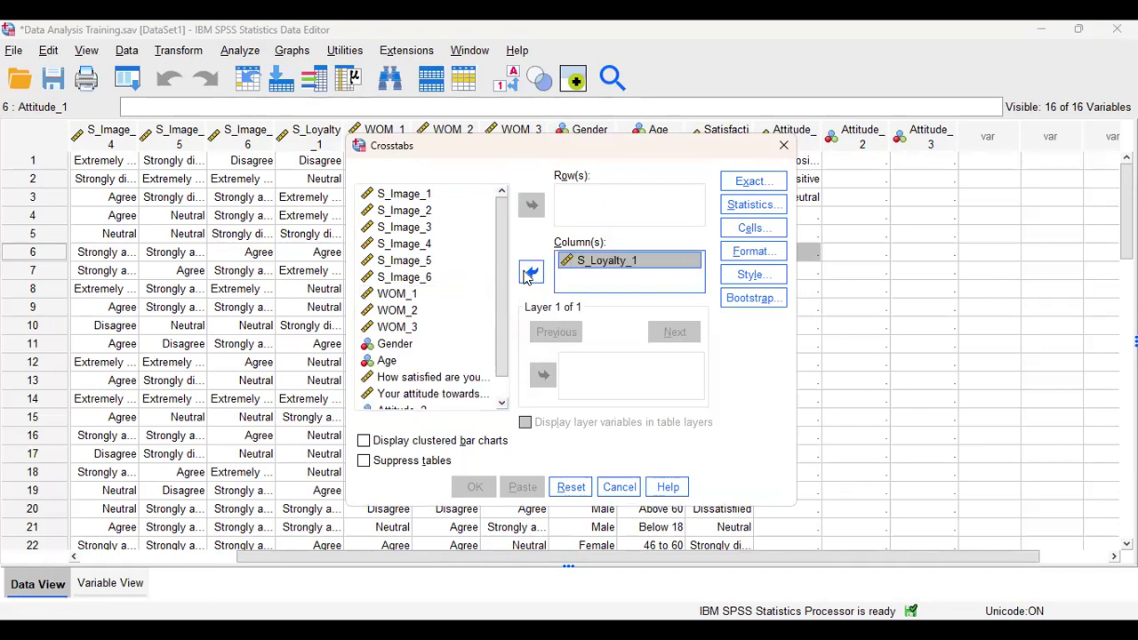
click(531, 274)
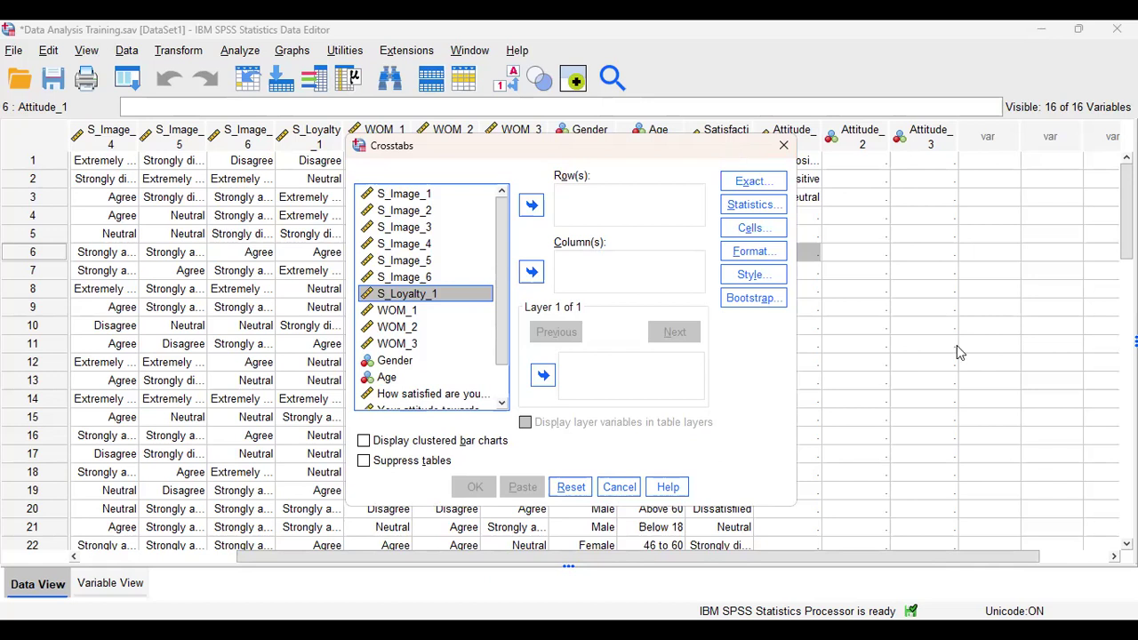
Run the crosstab with S_Loyalty_1 as the row variable and Gender as the column variable
click(407, 364)
click(533, 270)
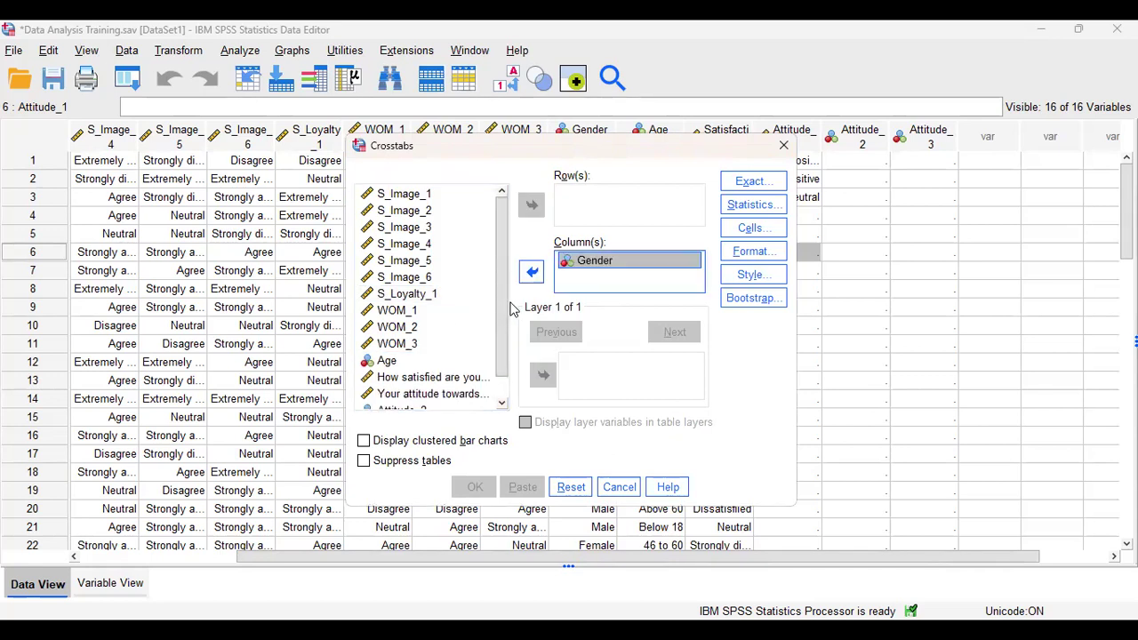
click(418, 294)
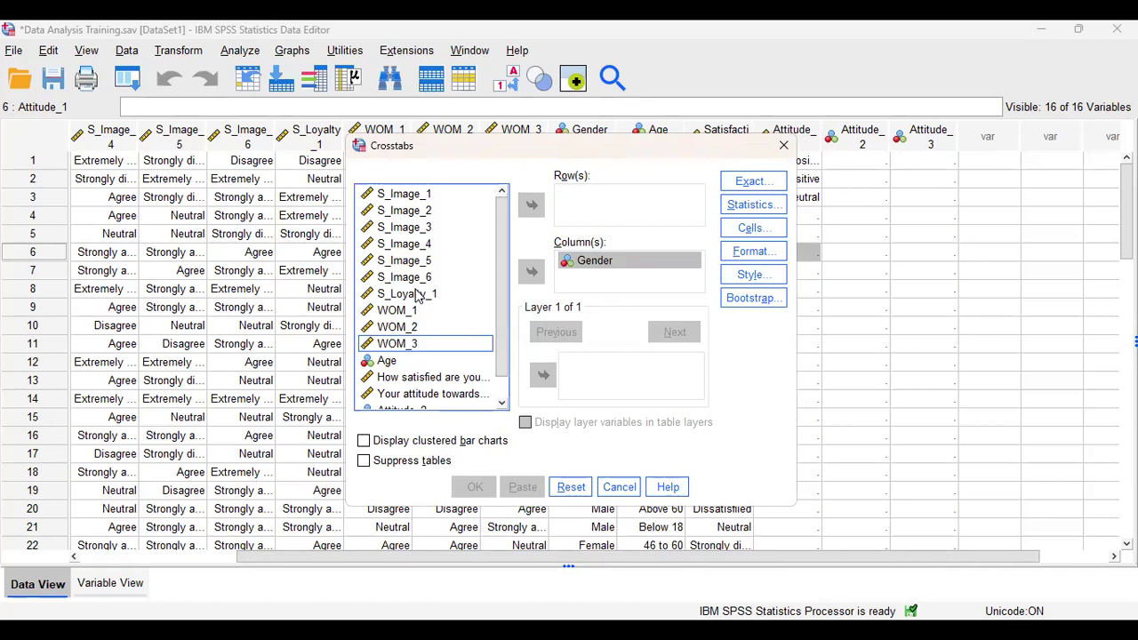
click(532, 208)
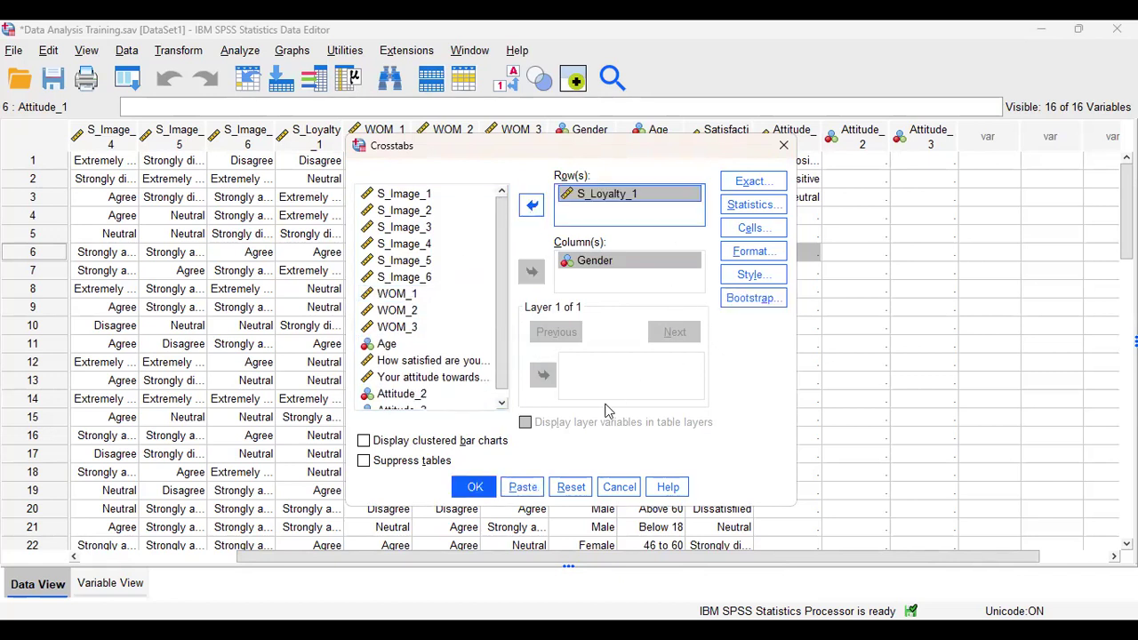
click(471, 490)
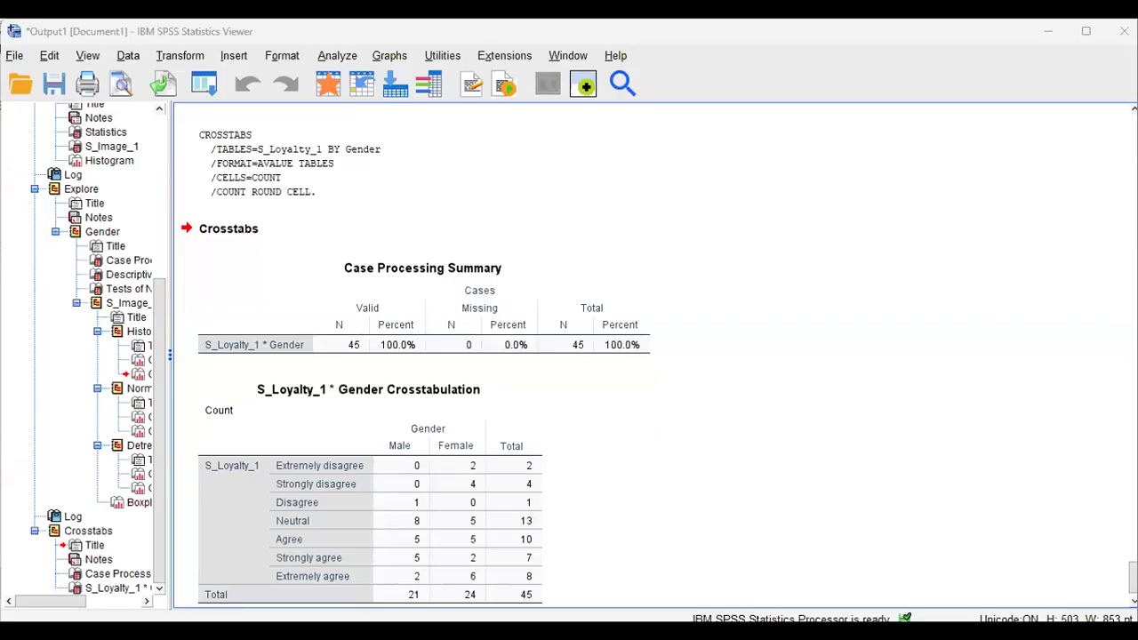
Examine the Case Processing Summary and the S_Loyalty_1 by Gender crosstabulation in the output
click(254, 228)
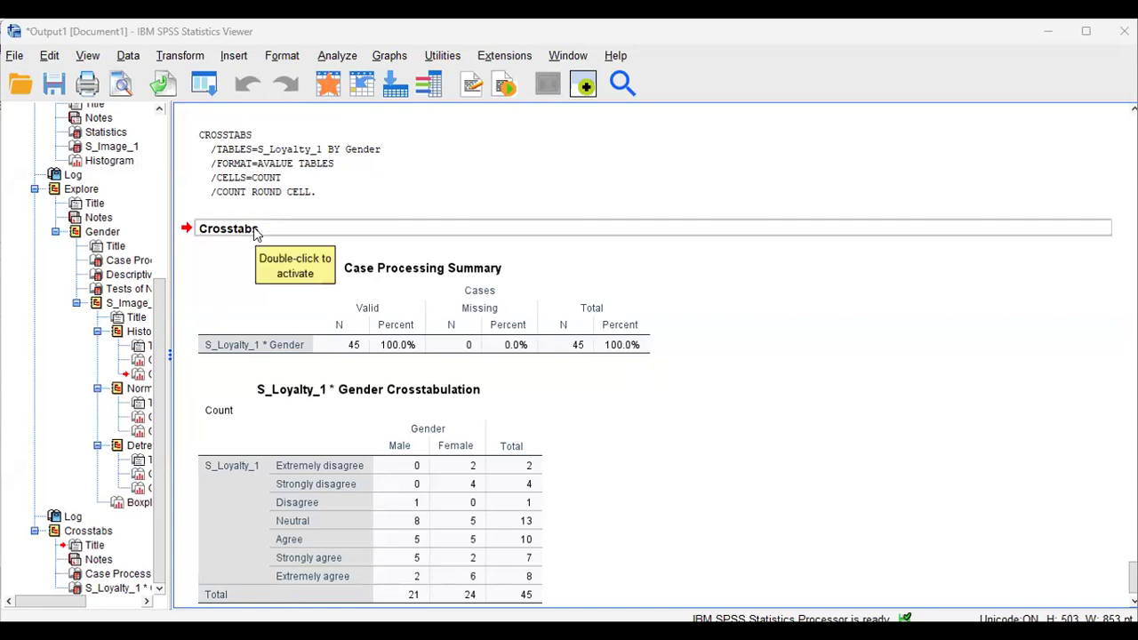
click(284, 286)
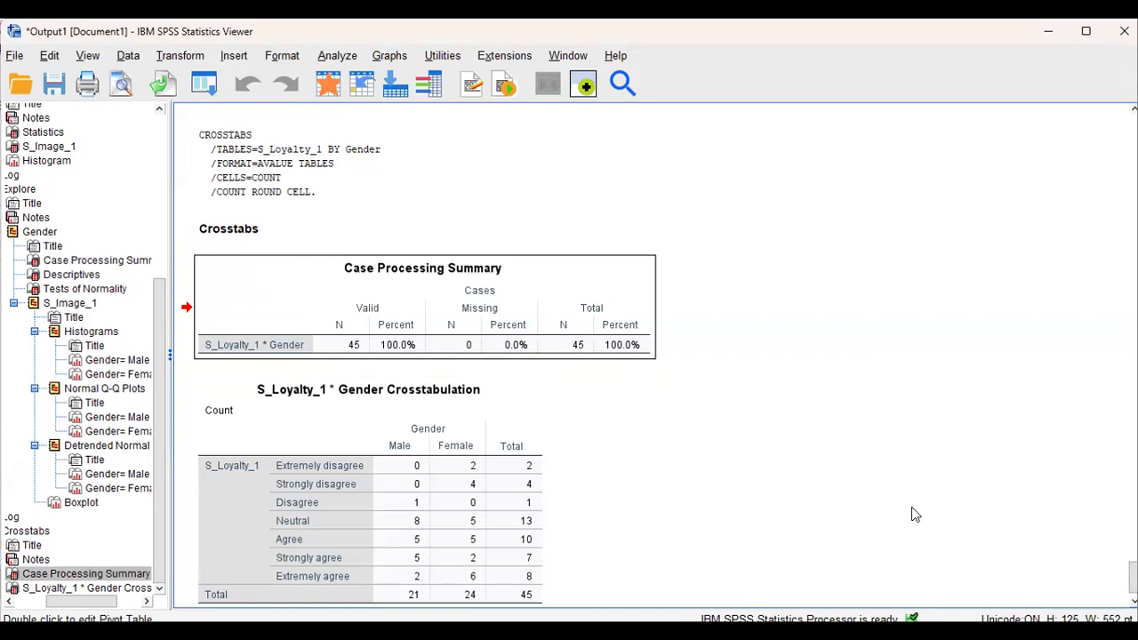
click(320, 503)
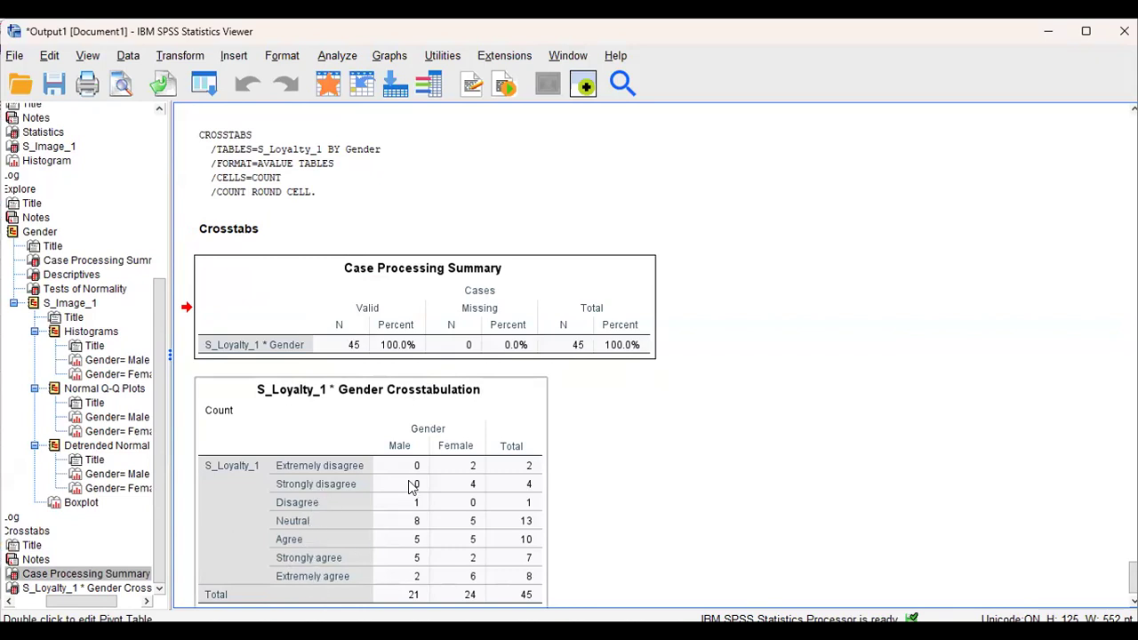
click(634, 489)
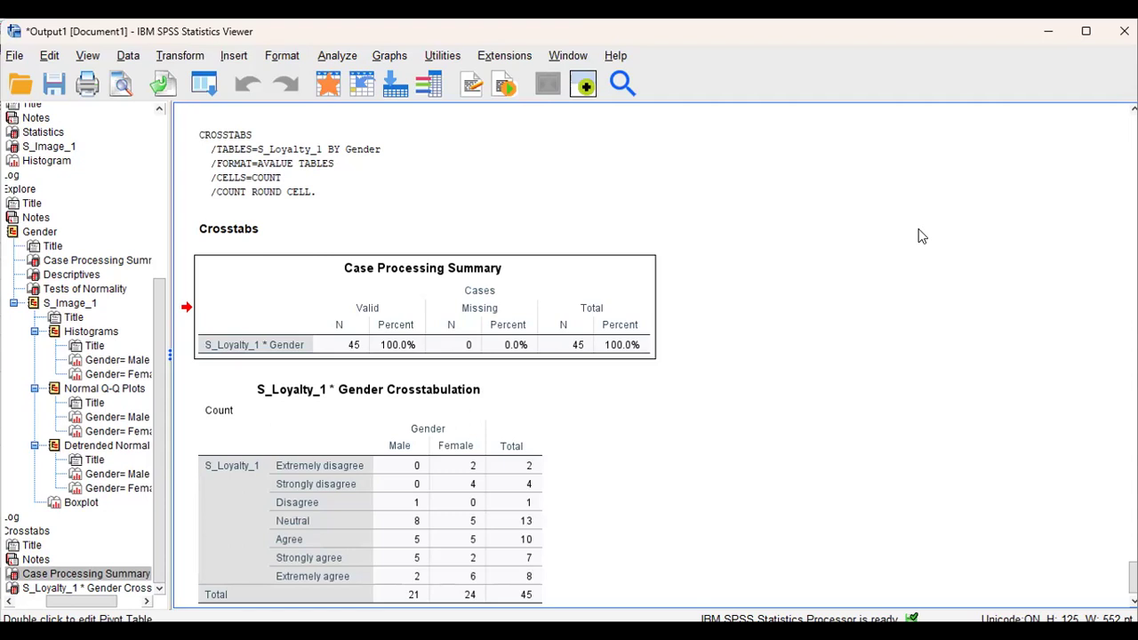
click(536, 487)
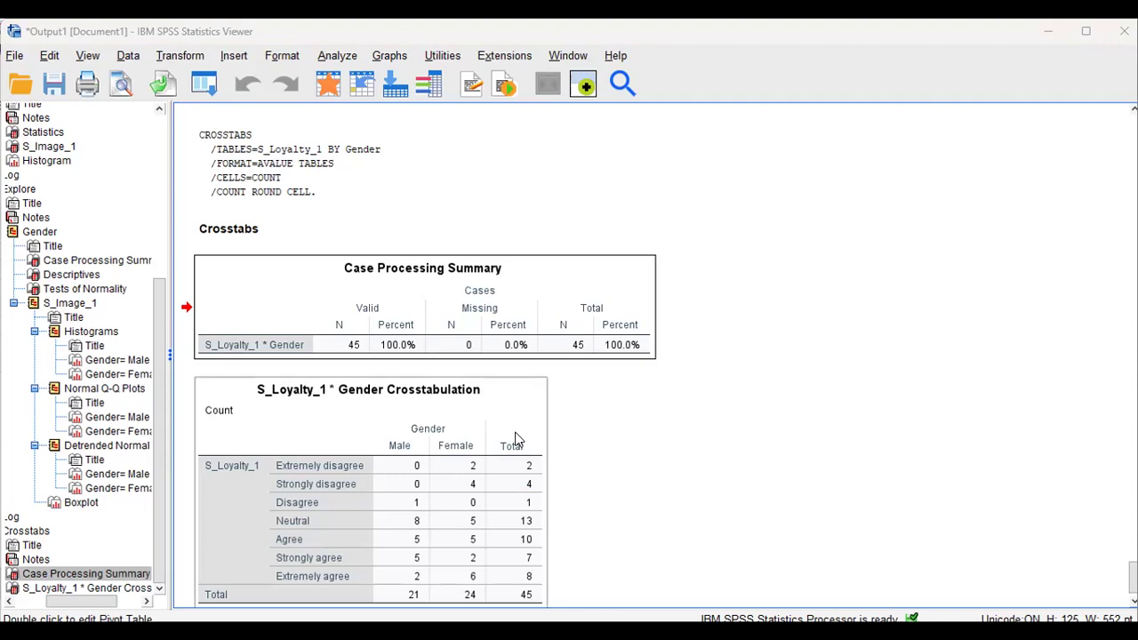
drag(518, 438, 688, 496)
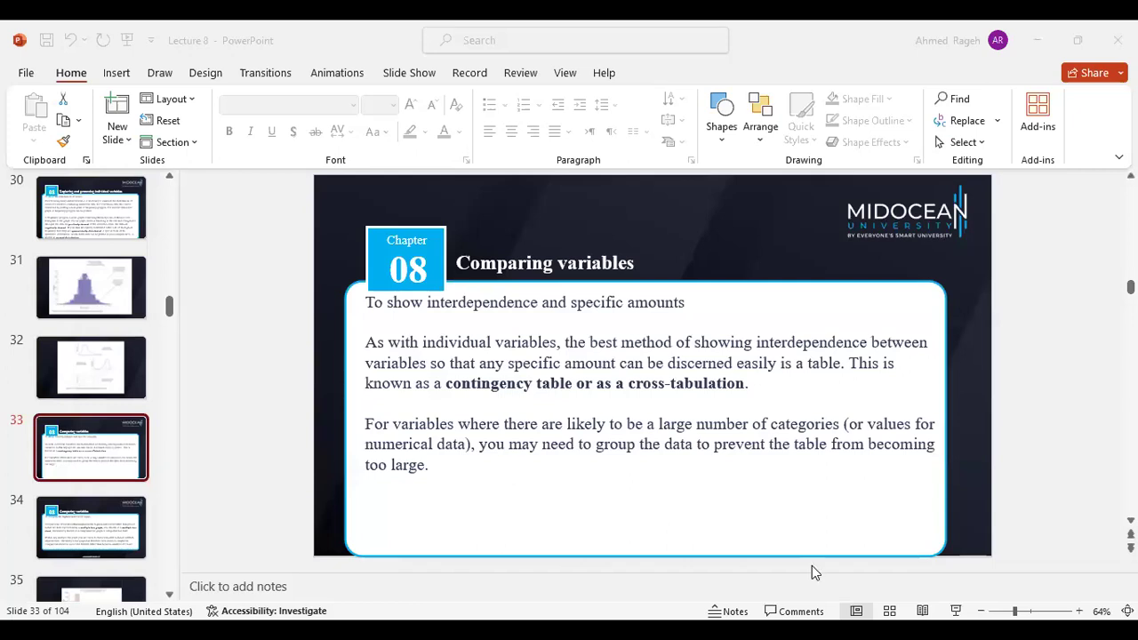
Present the lecture's Comparing variables slide in PowerPoint as a slide show and advance past it
click(957, 611)
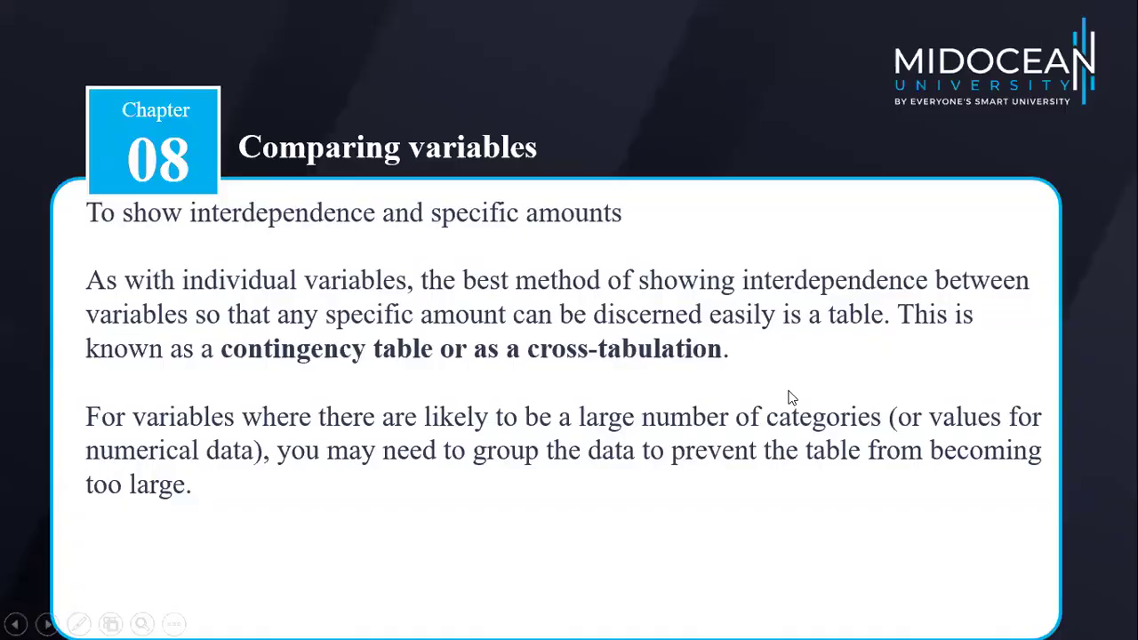
click(791, 396)
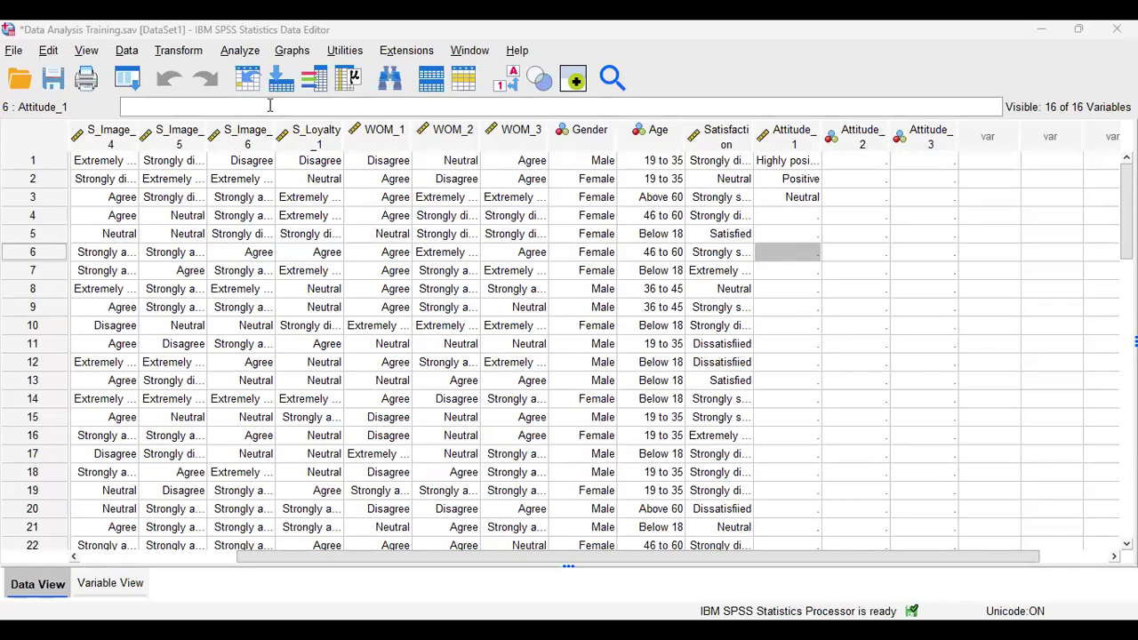
Set up a clustered bar chart in the SPSS Chart Builder with WOM_1 on the Y axis and Gender on the X axis
click(293, 53)
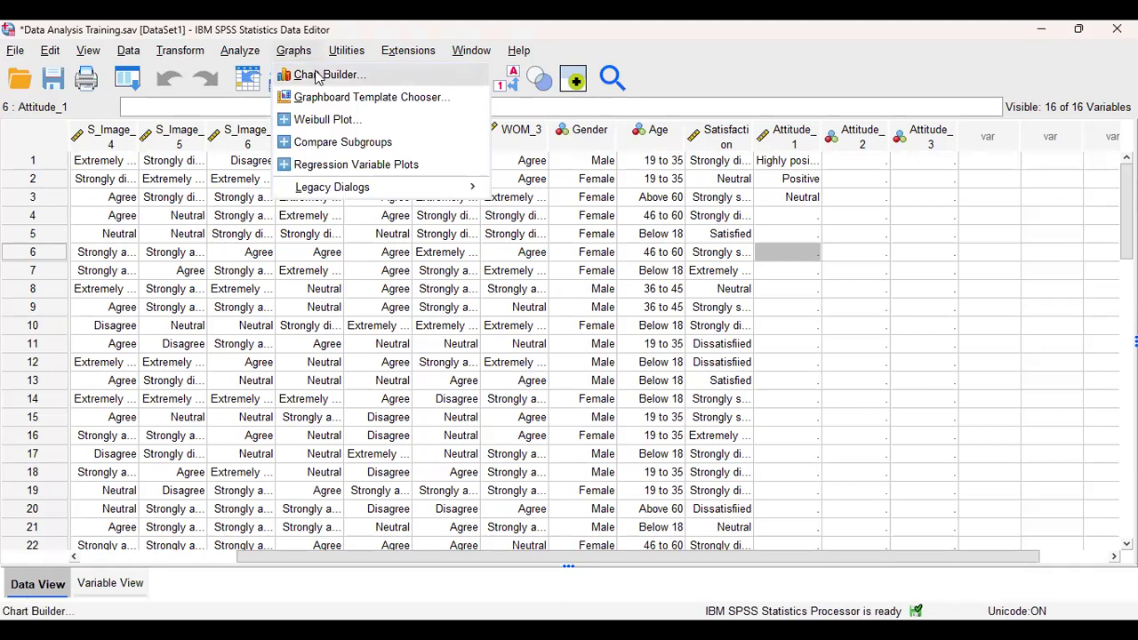
click(320, 76)
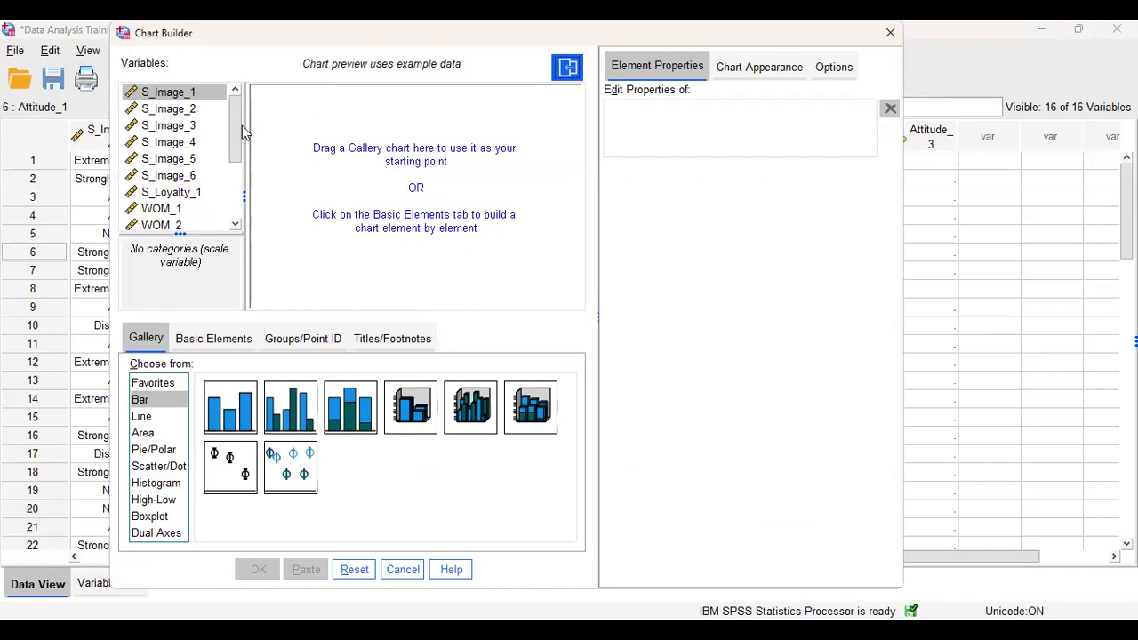
scroll(238, 148, down, 2)
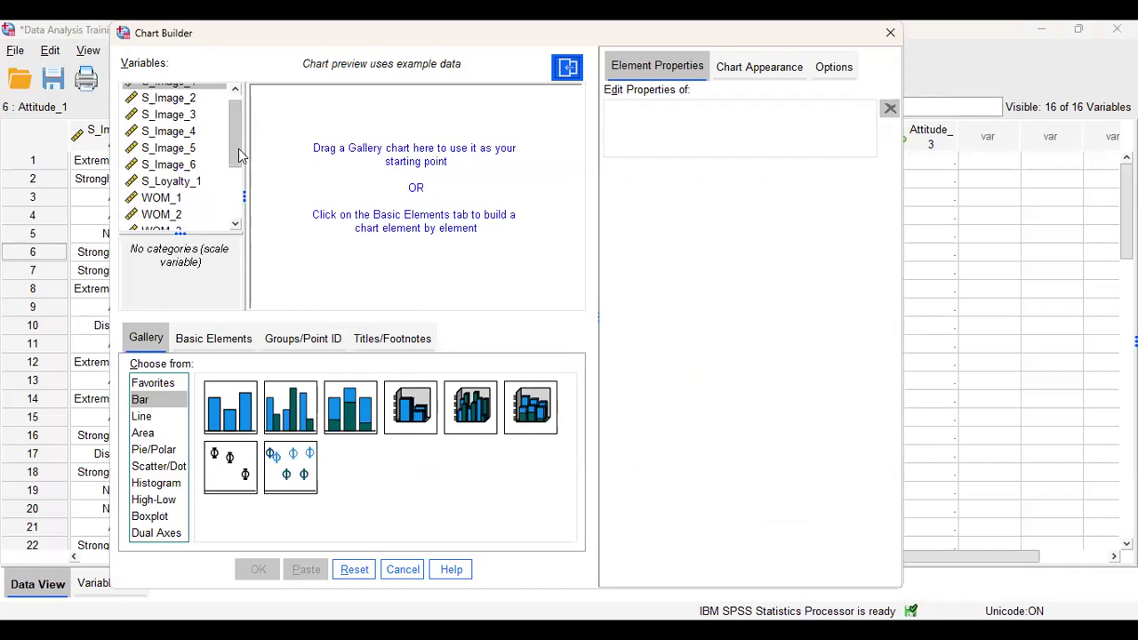
click(177, 176)
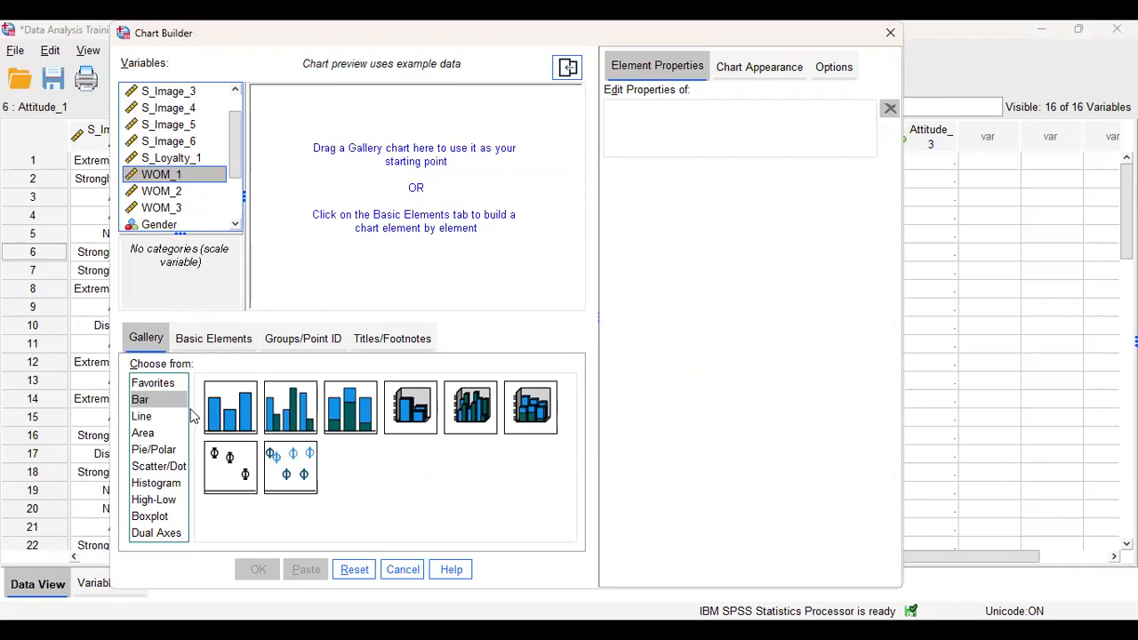
double_click(295, 409)
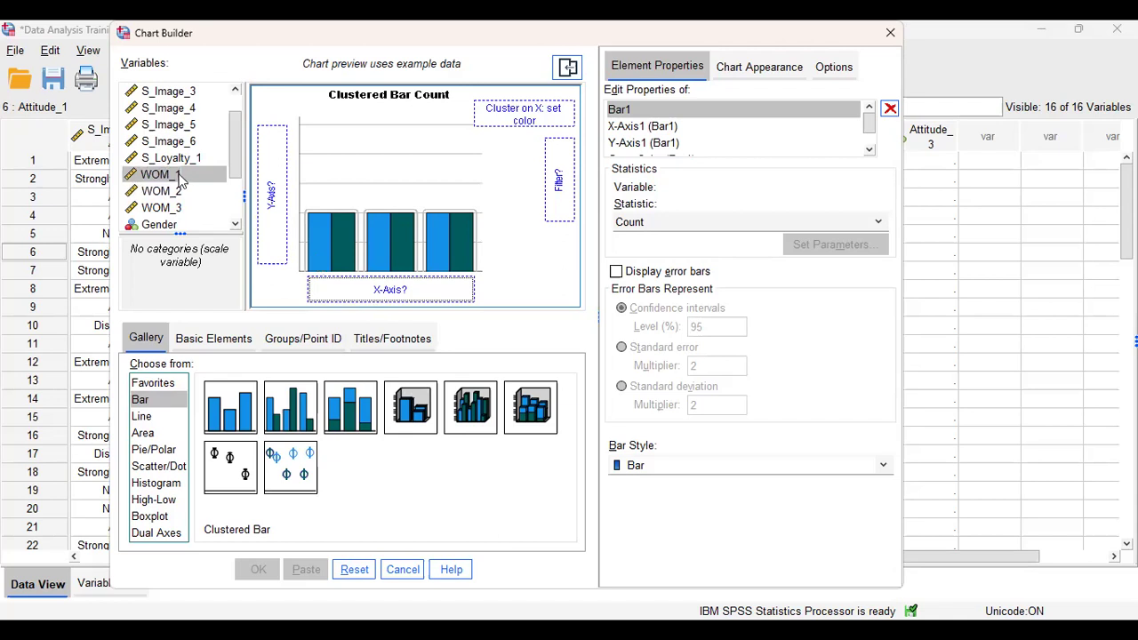
drag(178, 175, 272, 193)
scroll(191, 167, down, 2)
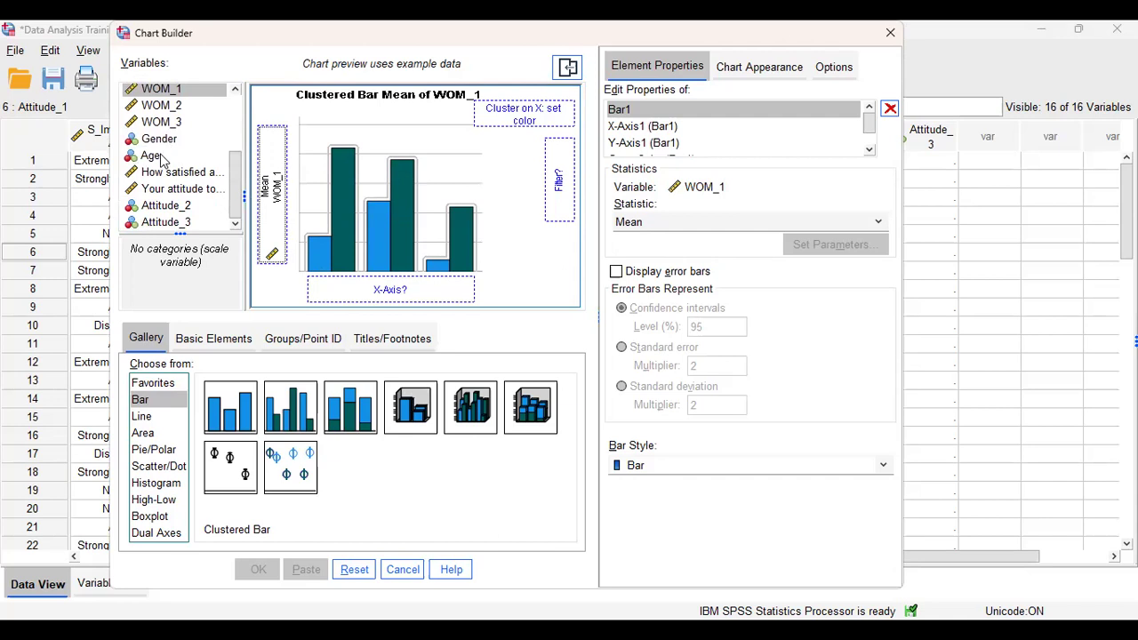
drag(166, 142, 350, 293)
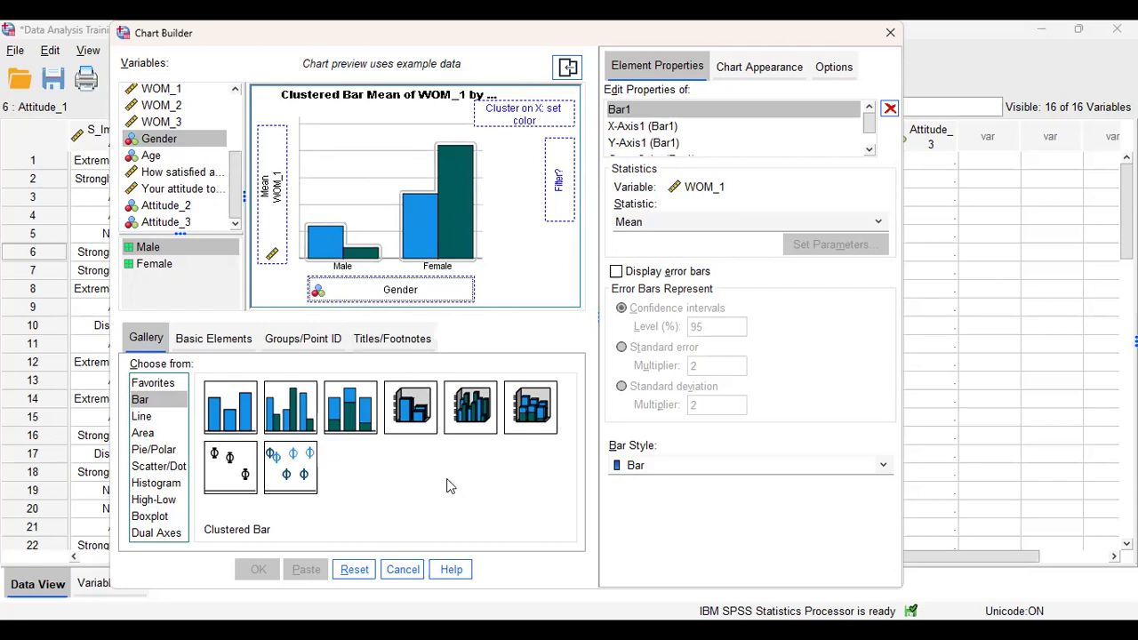
Reapply the clustered bar type to the chart and enter WOM as the legend label of its cluster color group
drag(302, 407, 516, 278)
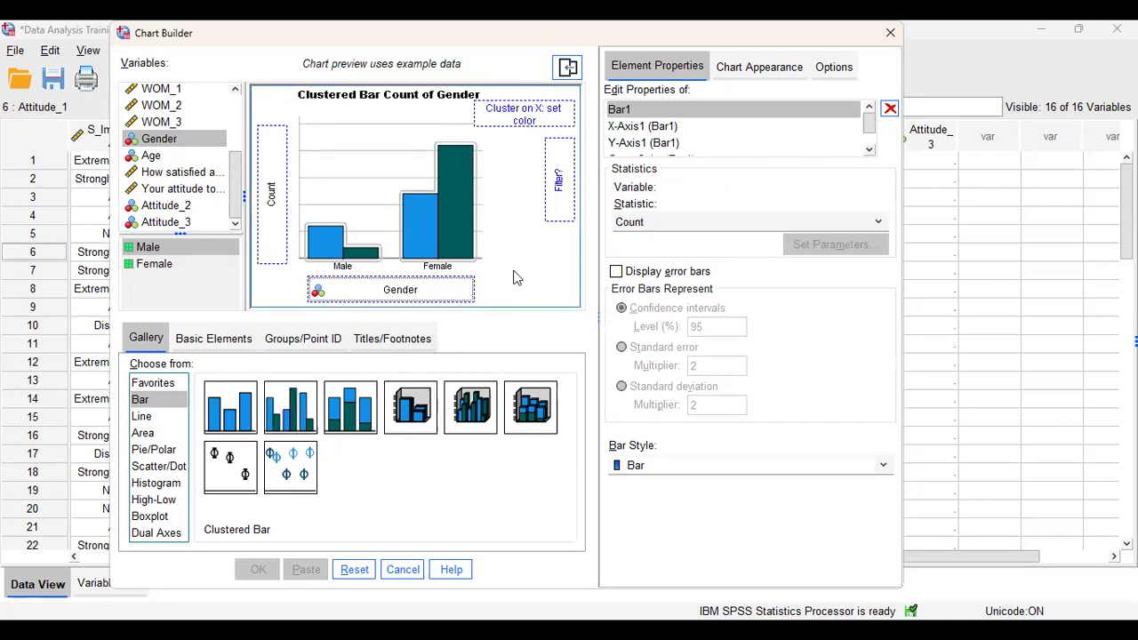
click(516, 118)
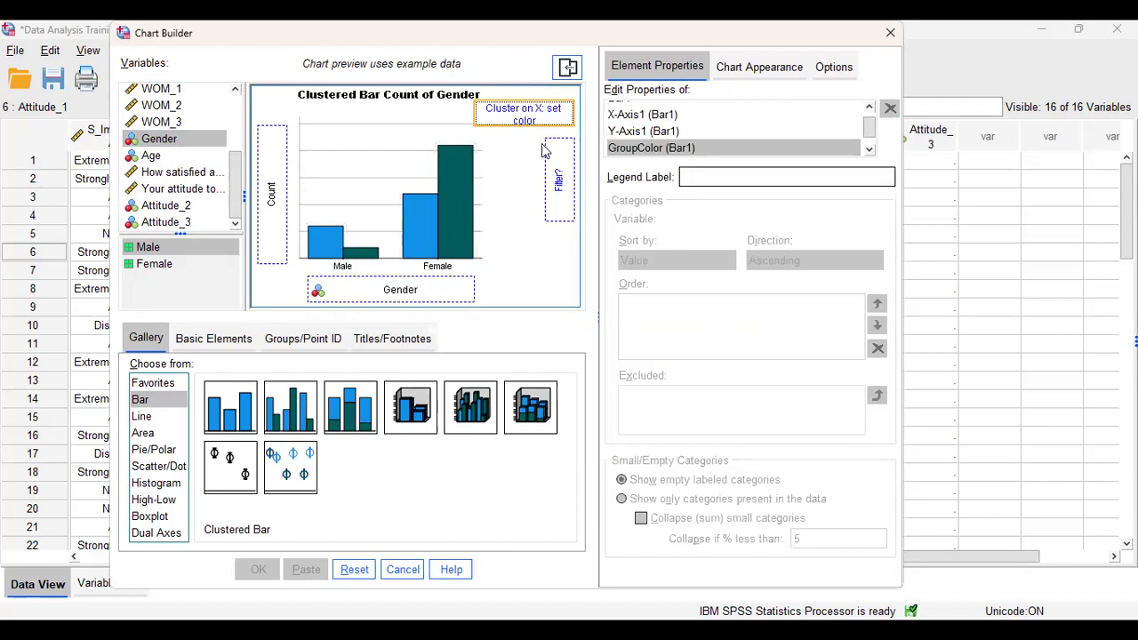
click(869, 149)
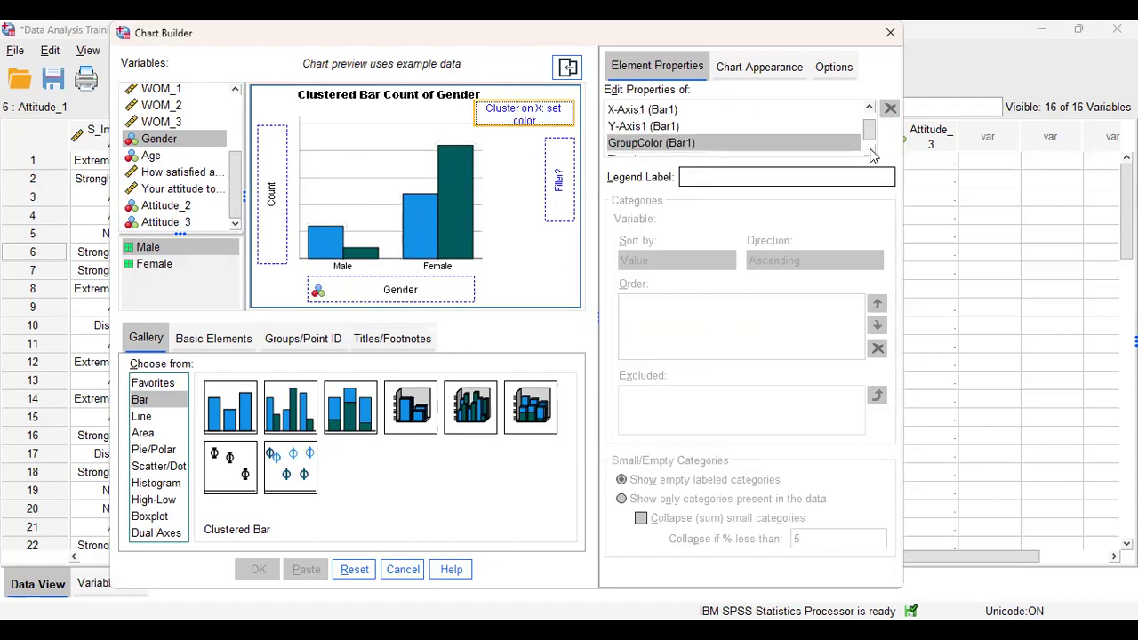
click(871, 152)
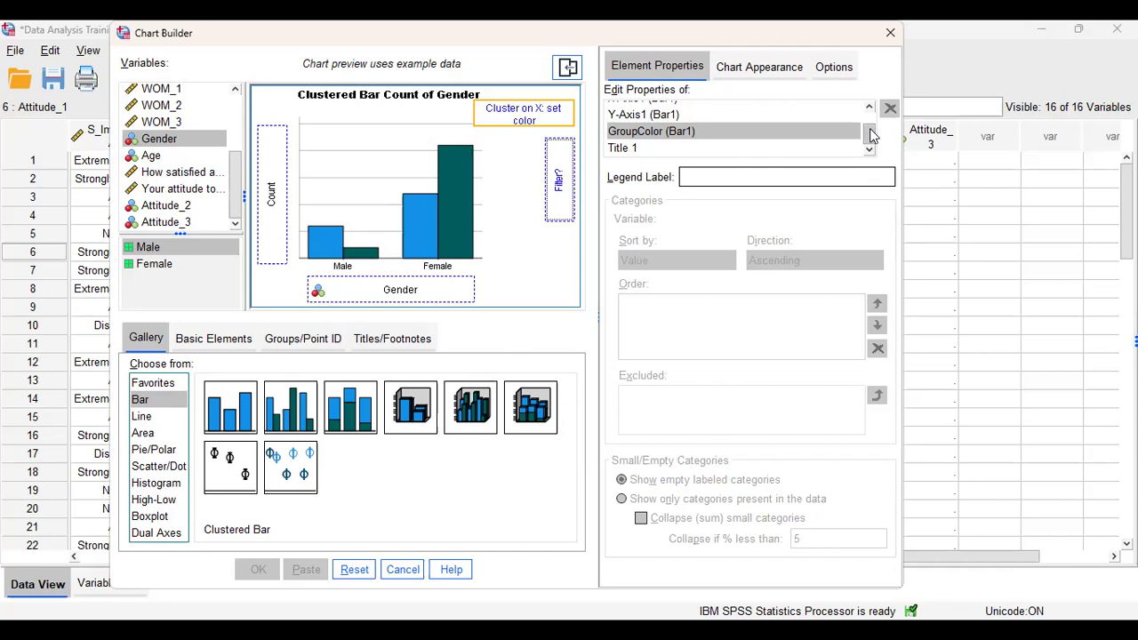
click(754, 68)
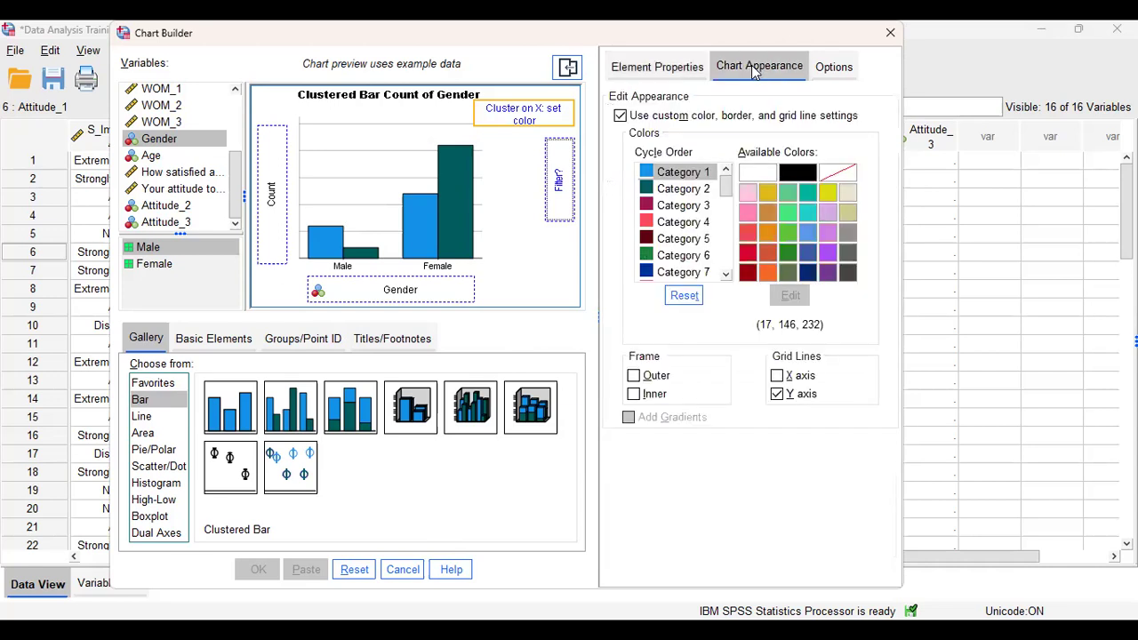
click(668, 64)
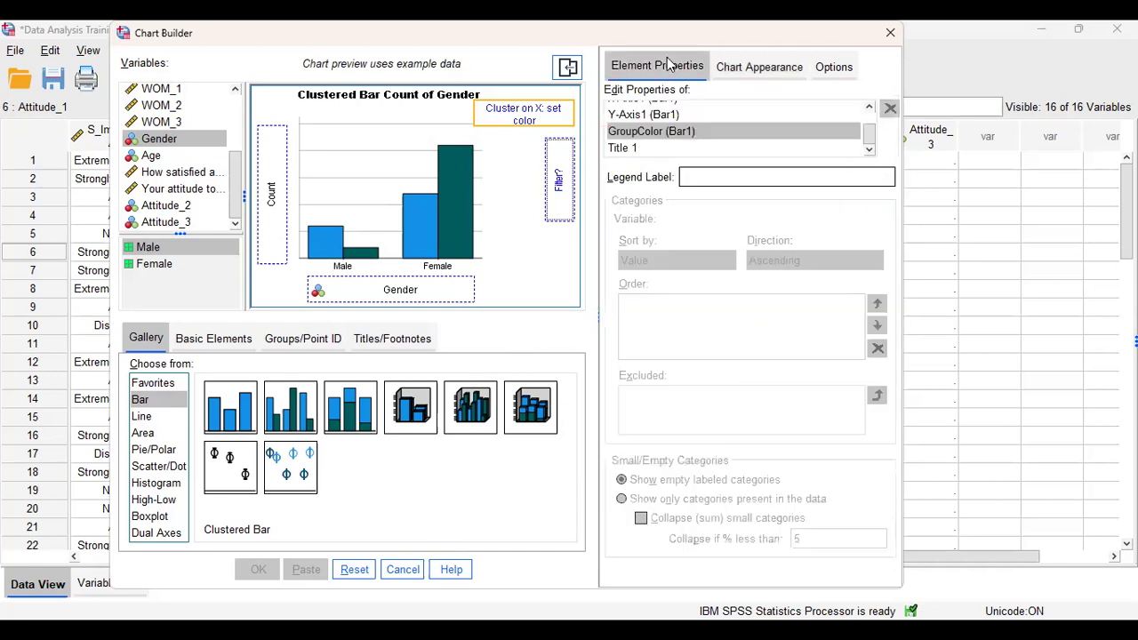
click(733, 171)
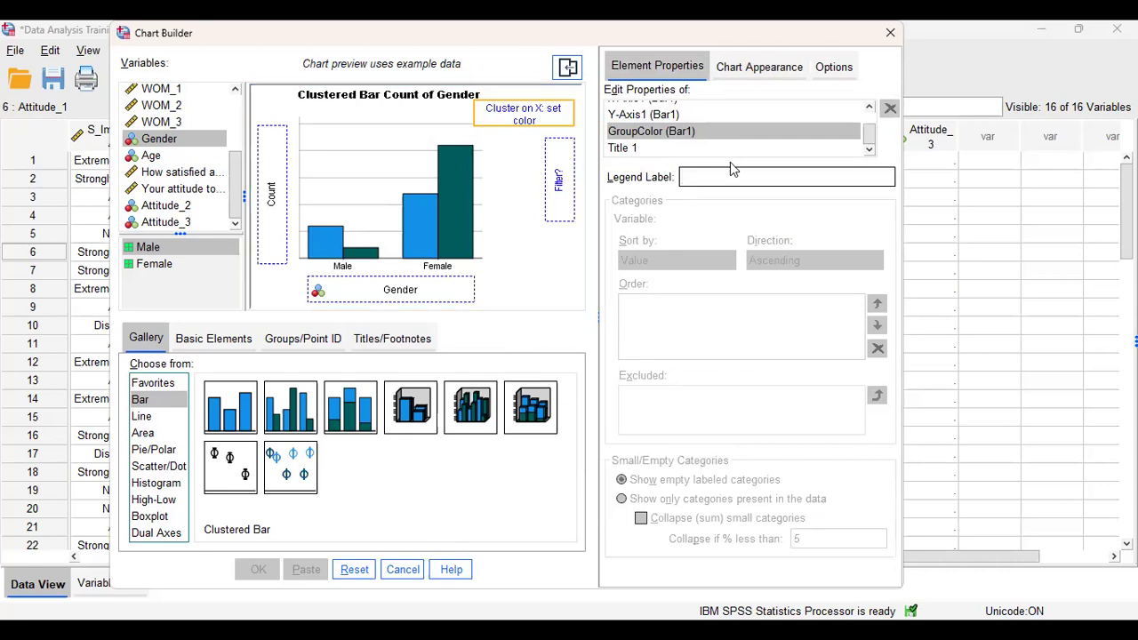
text(WOM)
Inspect the element properties of the chart title and the X axis
click(629, 149)
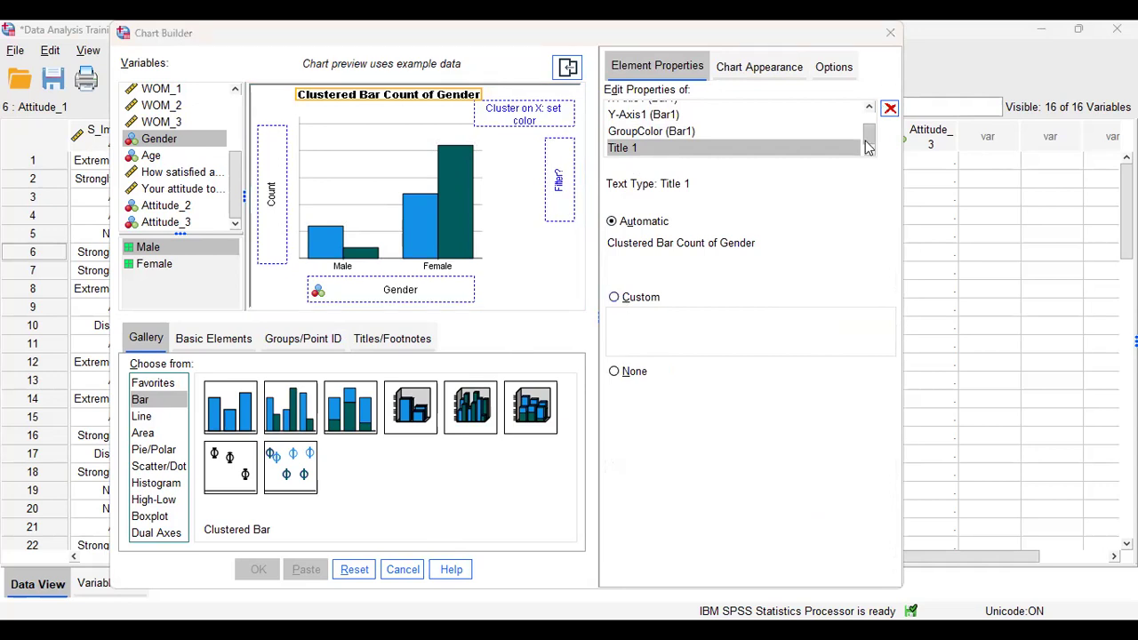
drag(867, 135, 867, 113)
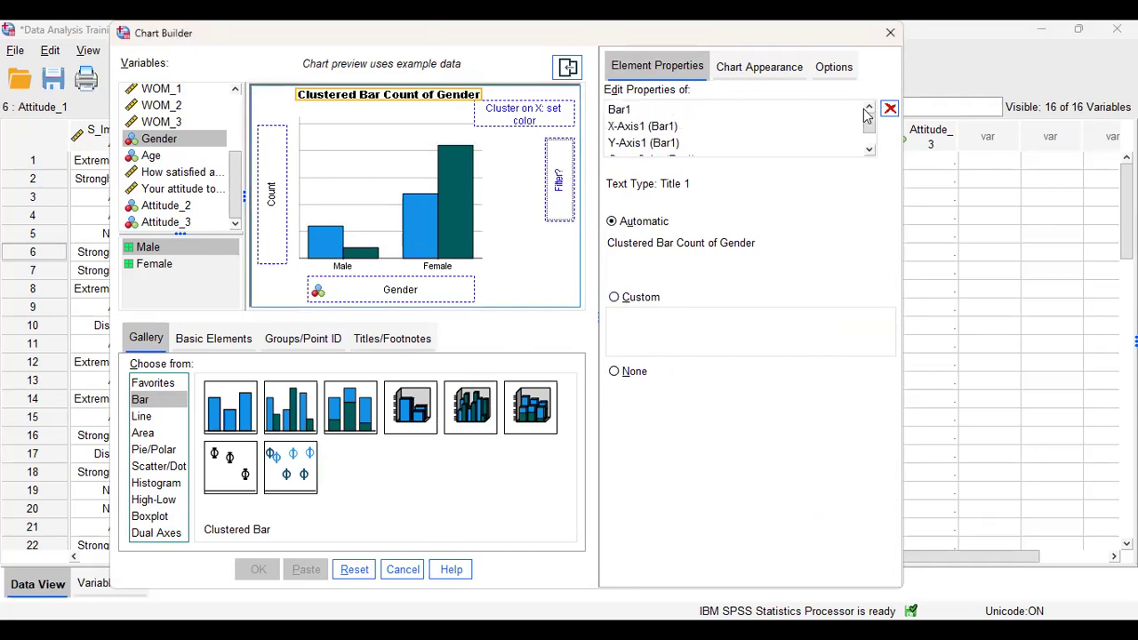
click(705, 125)
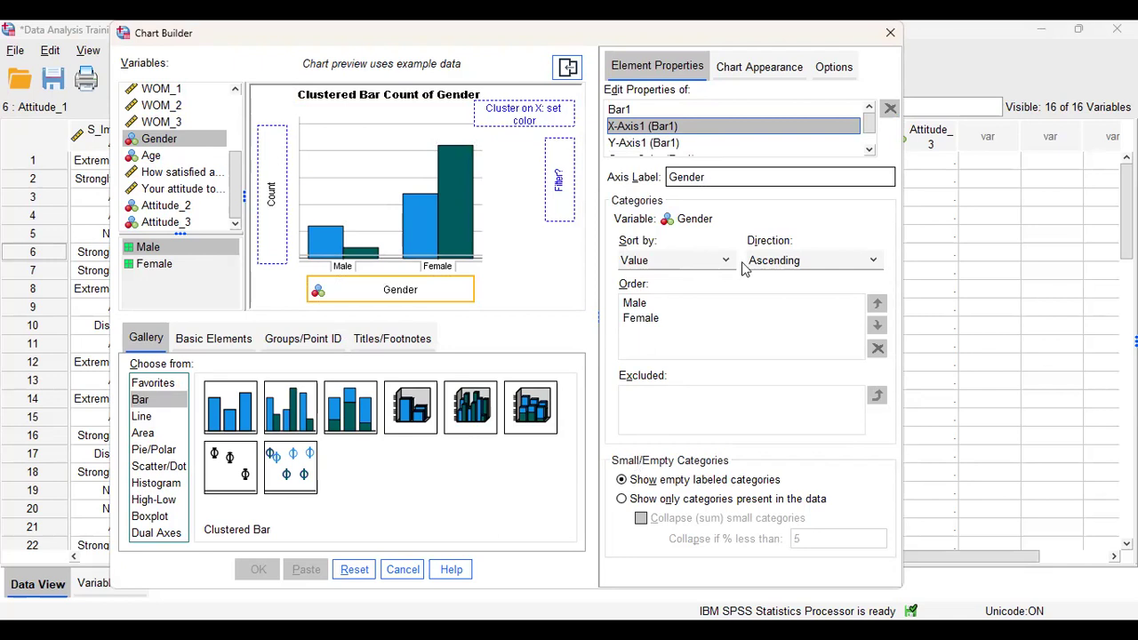
click(645, 304)
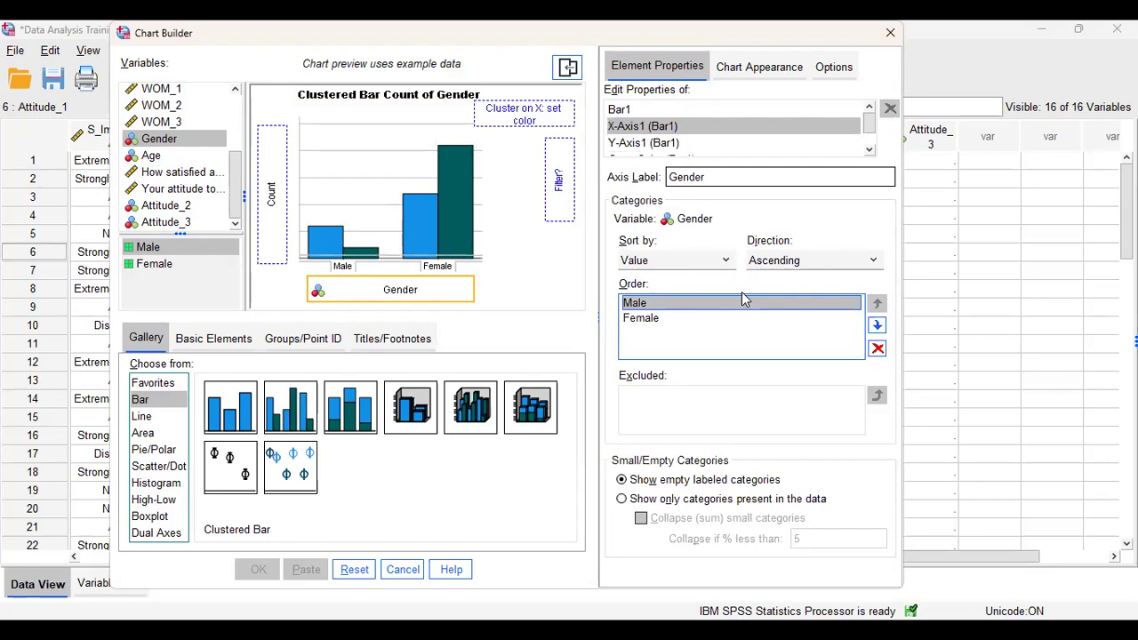
click(271, 193)
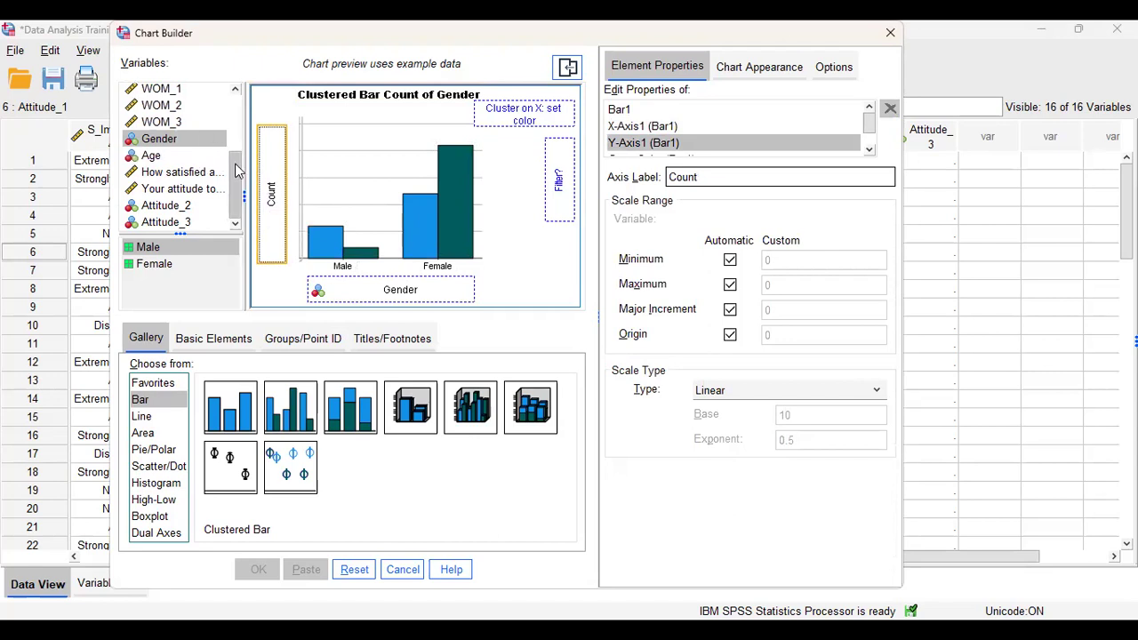
scroll(238, 173, up, 1)
click(173, 138)
drag(171, 138, 264, 178)
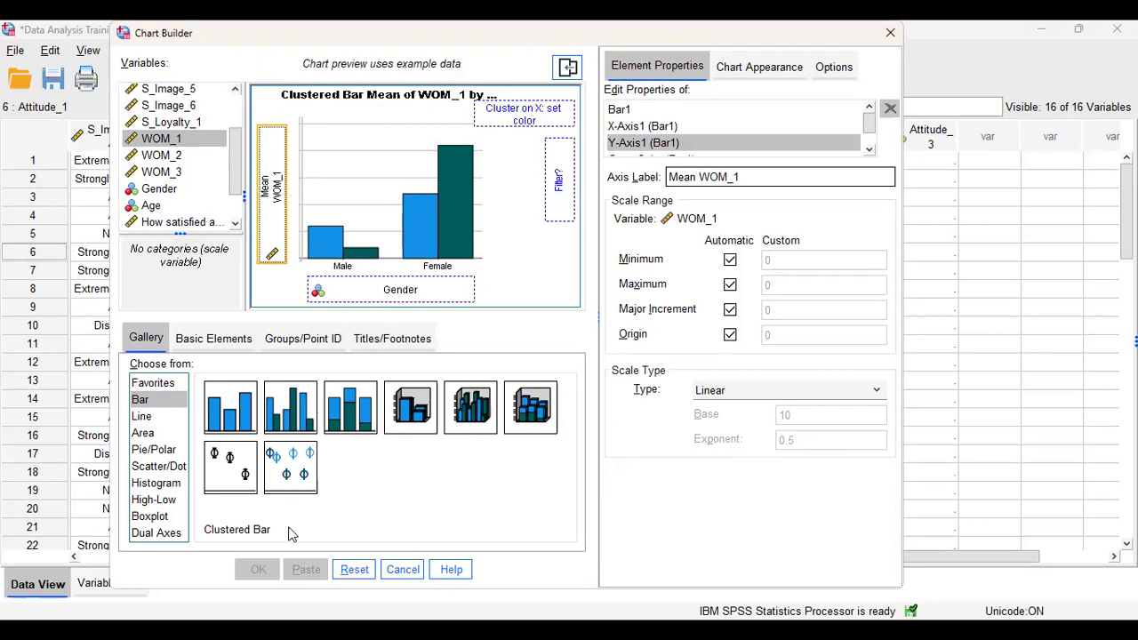
click(161, 416)
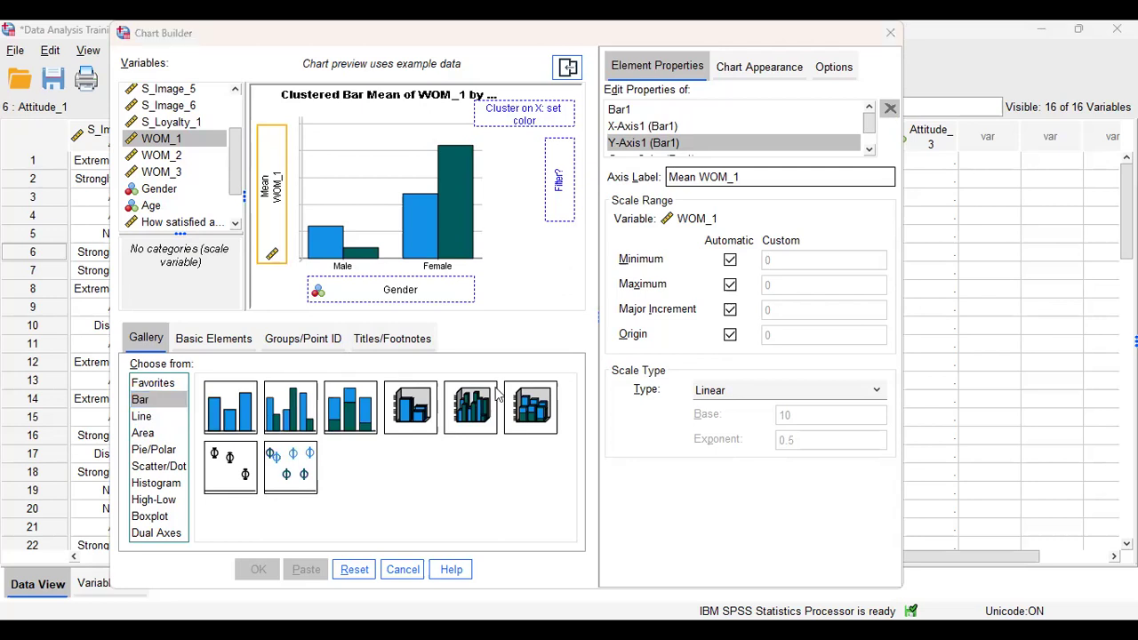
key(Escape)
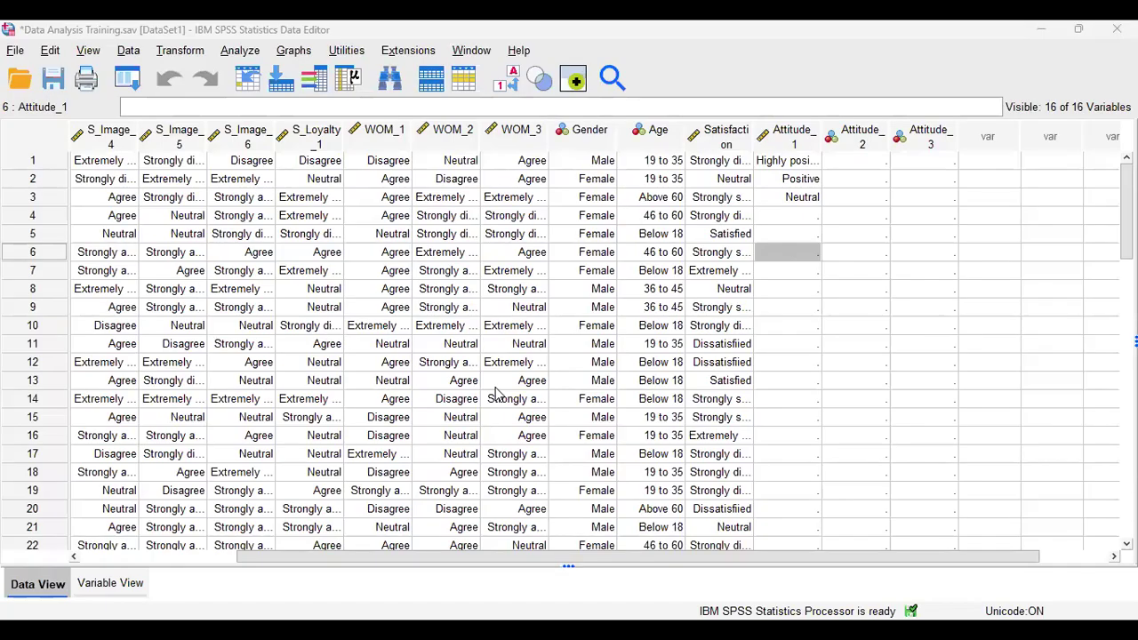
Start defining a clustered bar chart from the legacy chart dialogs, using summaries for groups of cases
click(296, 50)
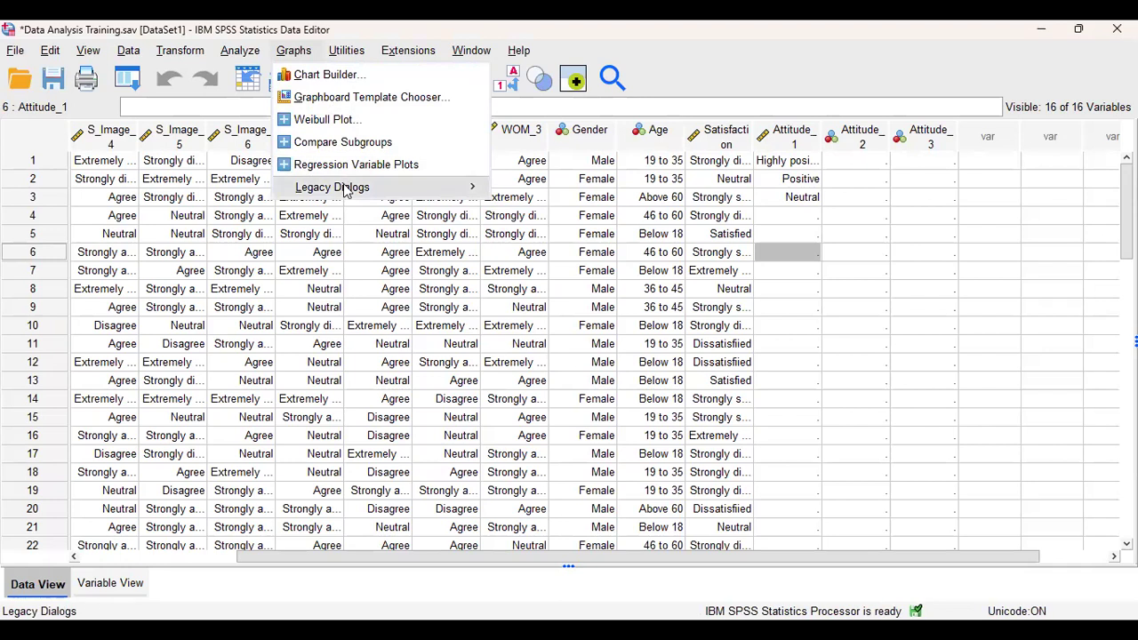
mouse_move(345, 188)
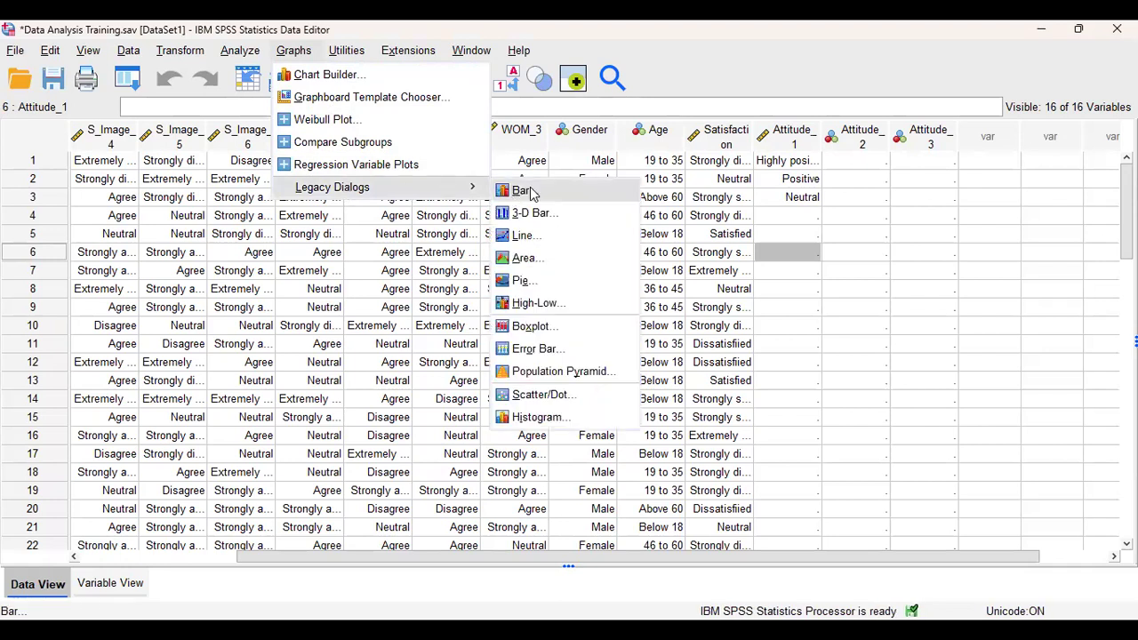
click(525, 191)
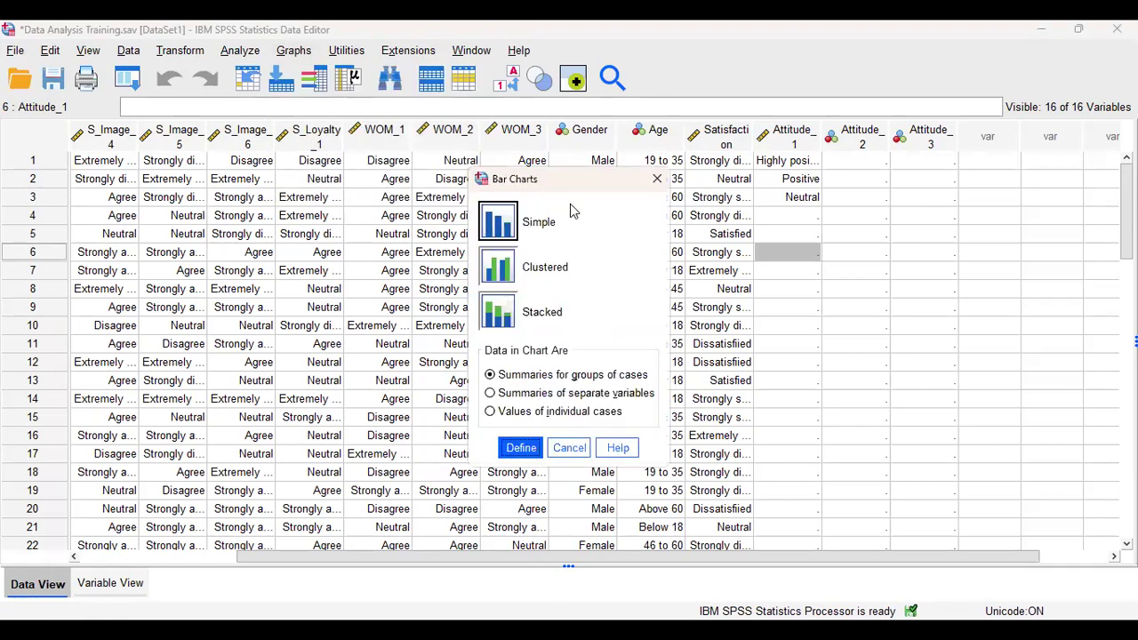
click(503, 275)
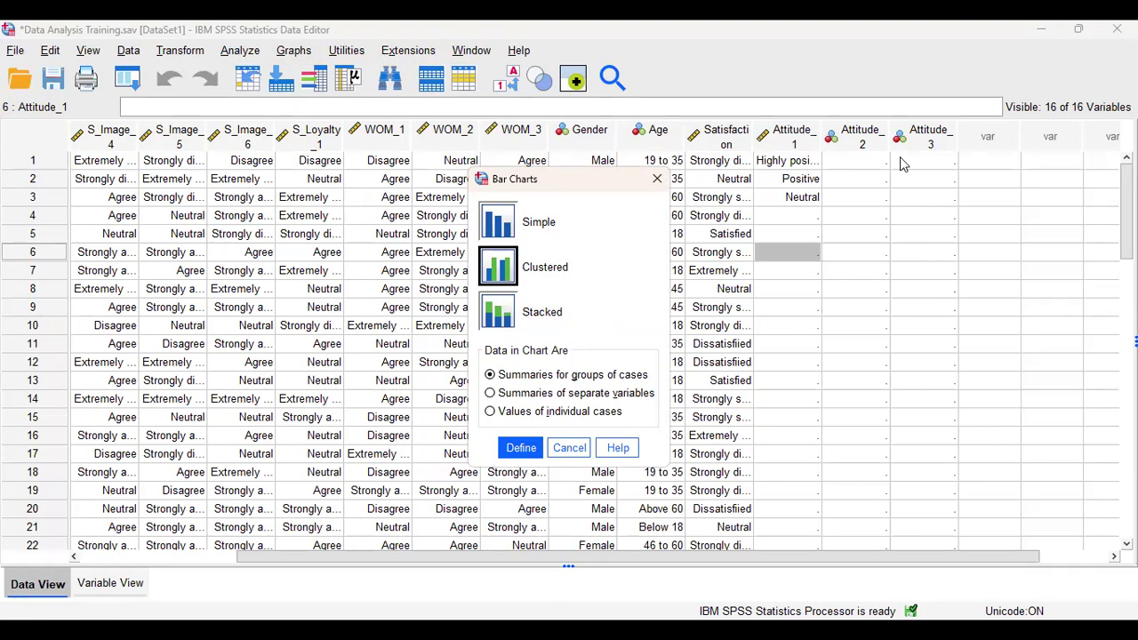
click(526, 450)
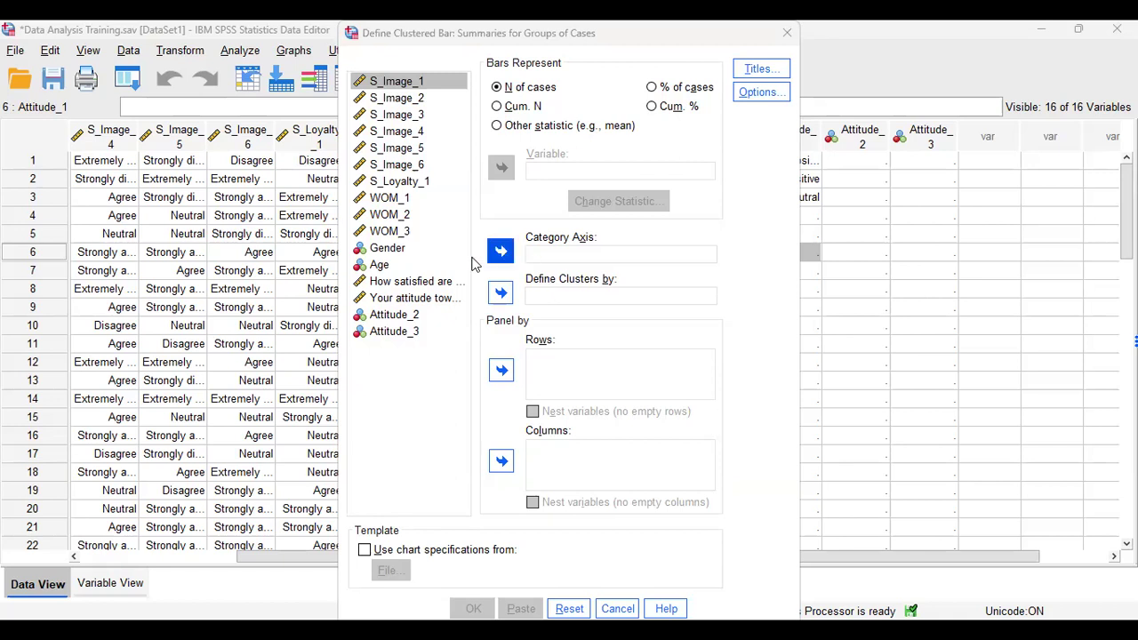
click(392, 238)
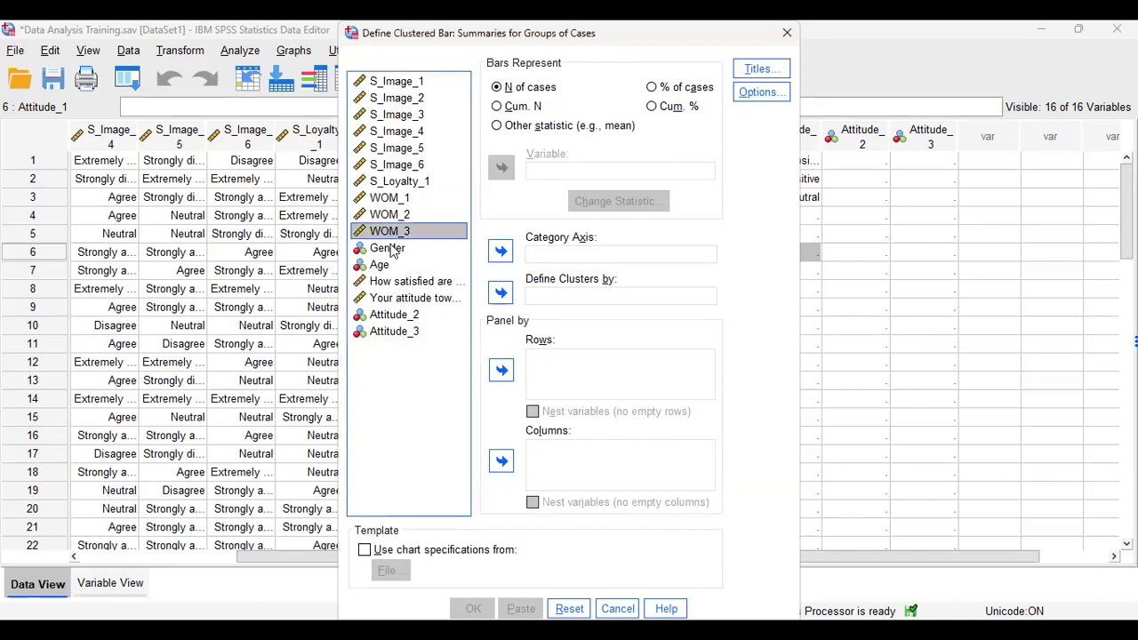
click(396, 248)
click(500, 251)
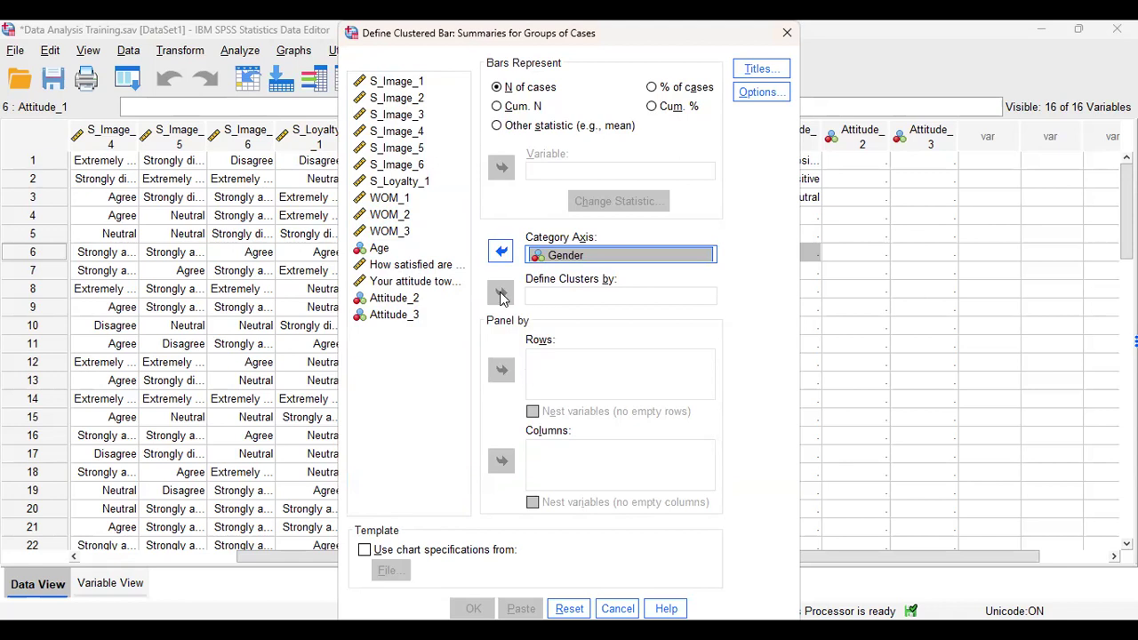
click(502, 254)
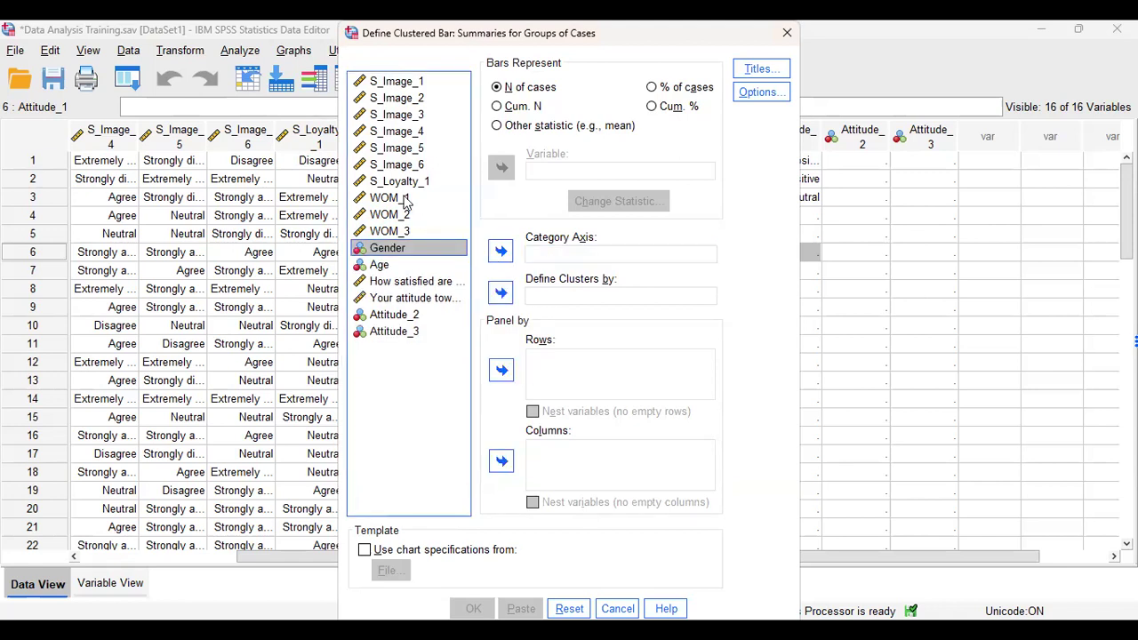
click(399, 198)
click(500, 253)
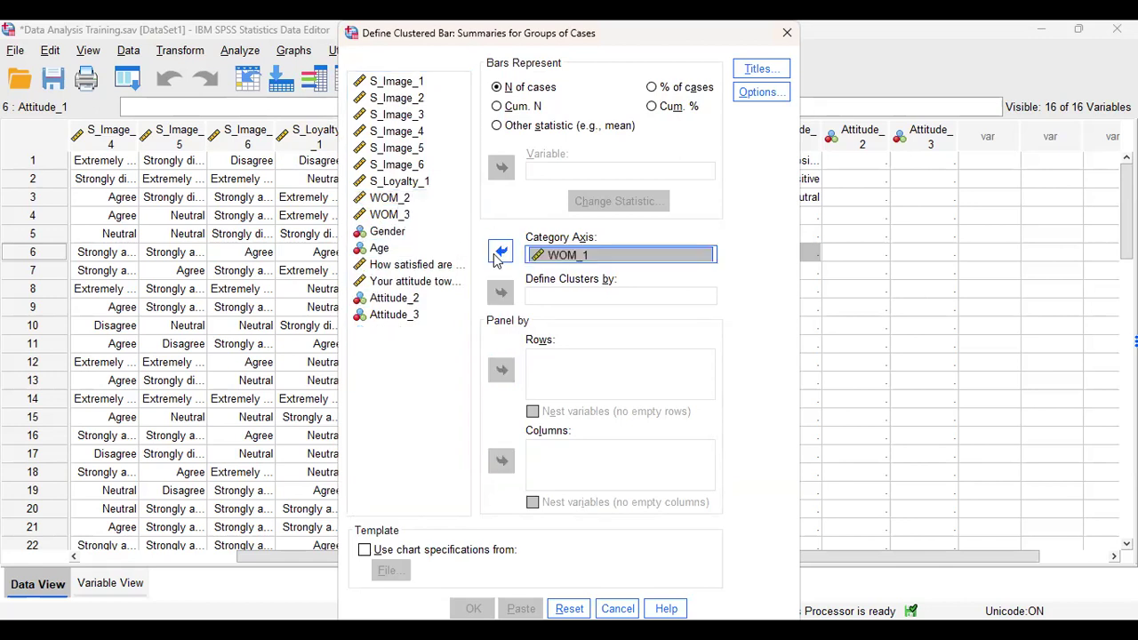
click(500, 253)
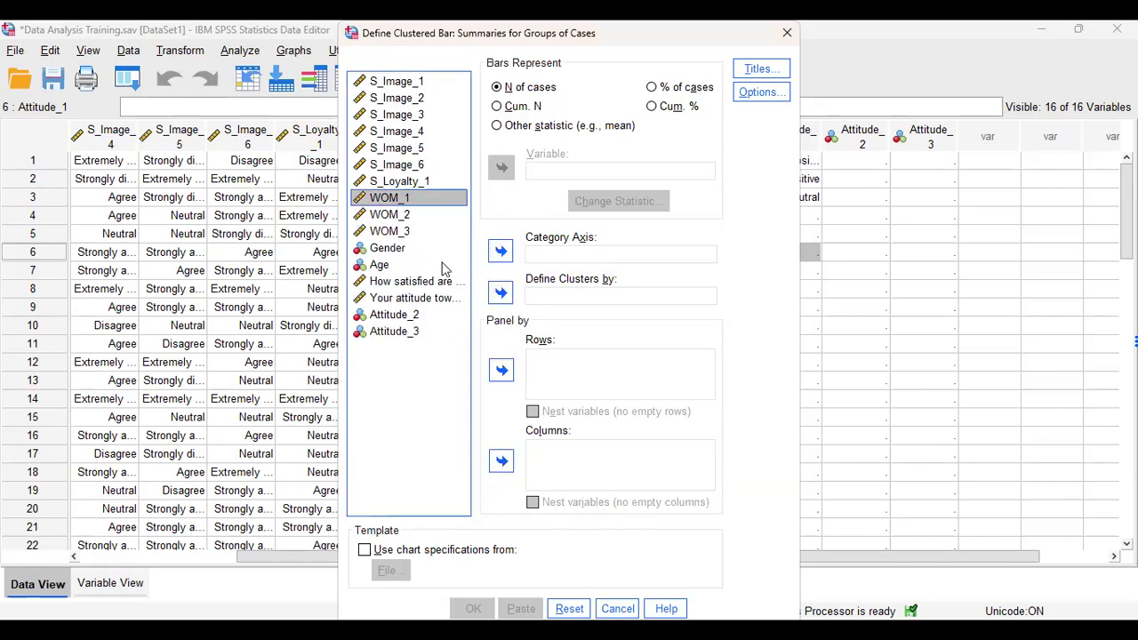
Assign Gender to the category axis and WOM_1 as the cluster variable, with the bars representing % of cases
click(395, 253)
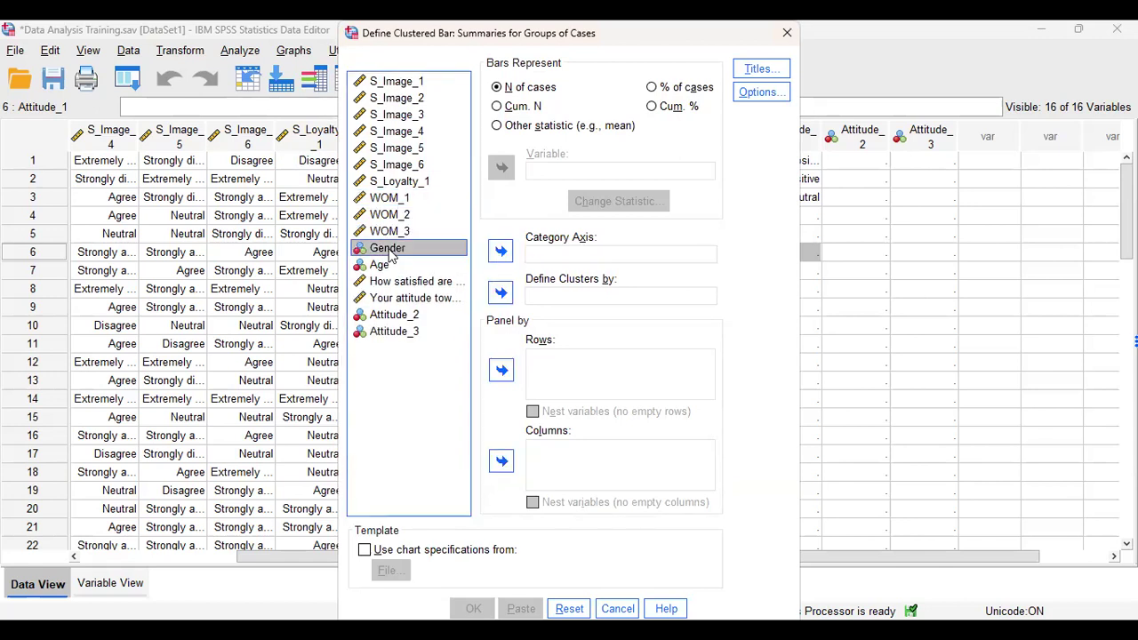
click(500, 294)
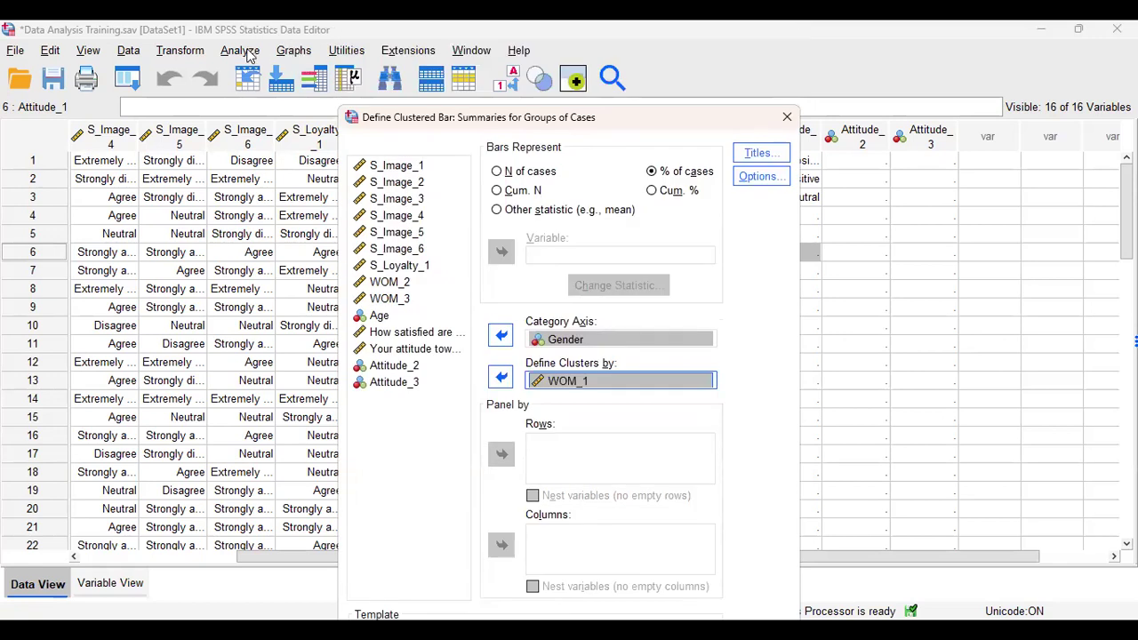
click(294, 50)
mouse_move(355, 188)
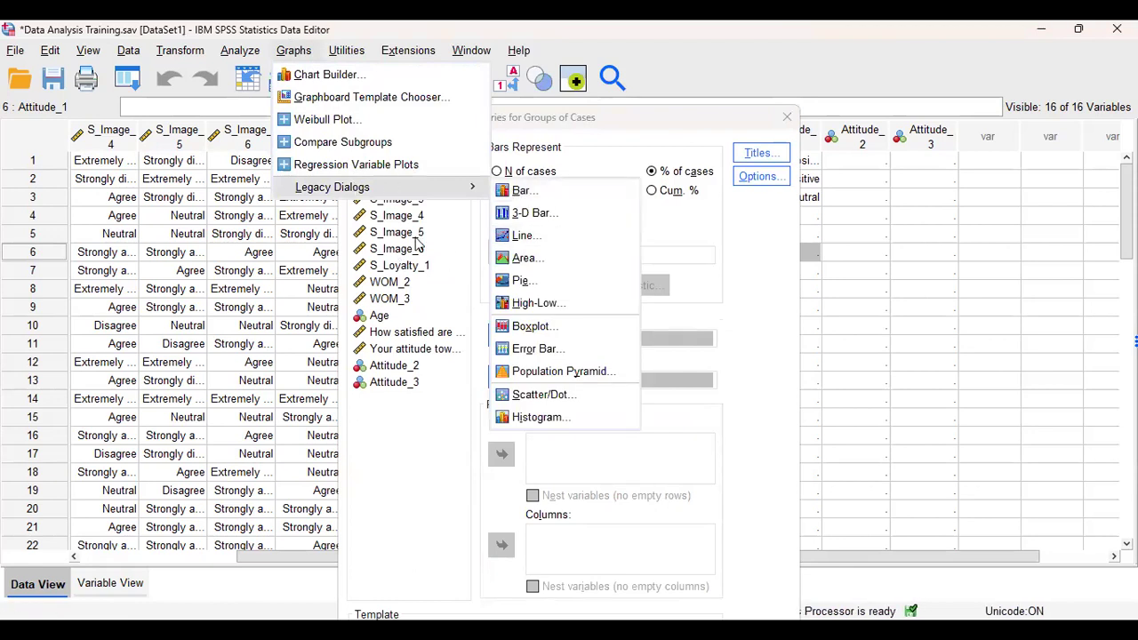
mouse_move(518, 51)
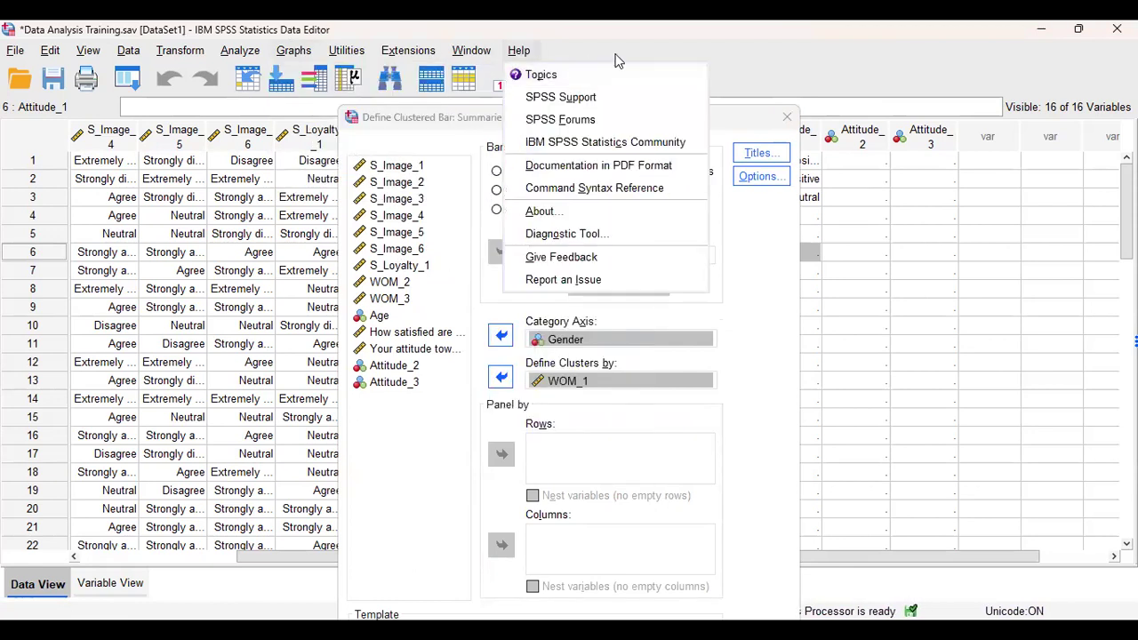
click(742, 121)
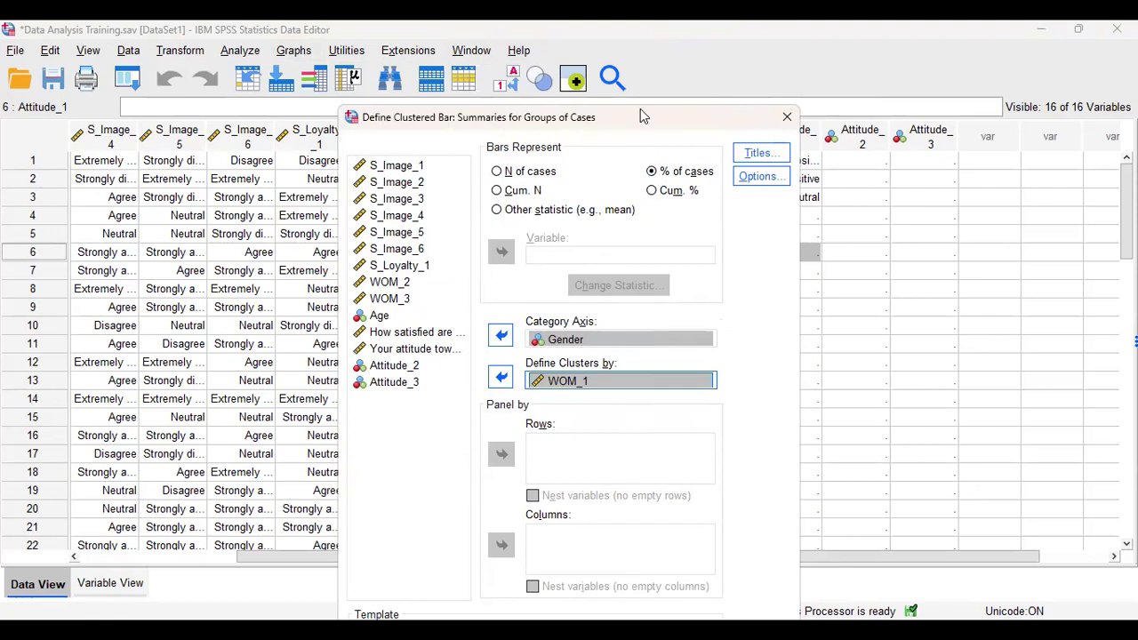
Generate the clustered bar chart of Gender by WOM_1 and view it in the output
drag(644, 117, 671, 33)
click(501, 609)
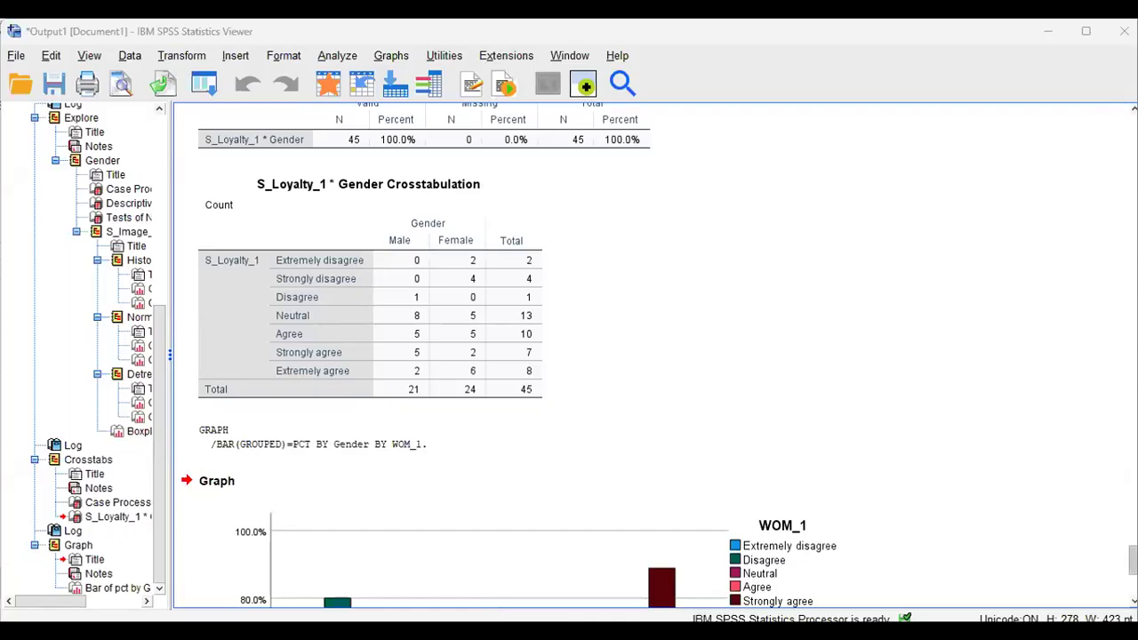
scroll(653, 355, down, 5)
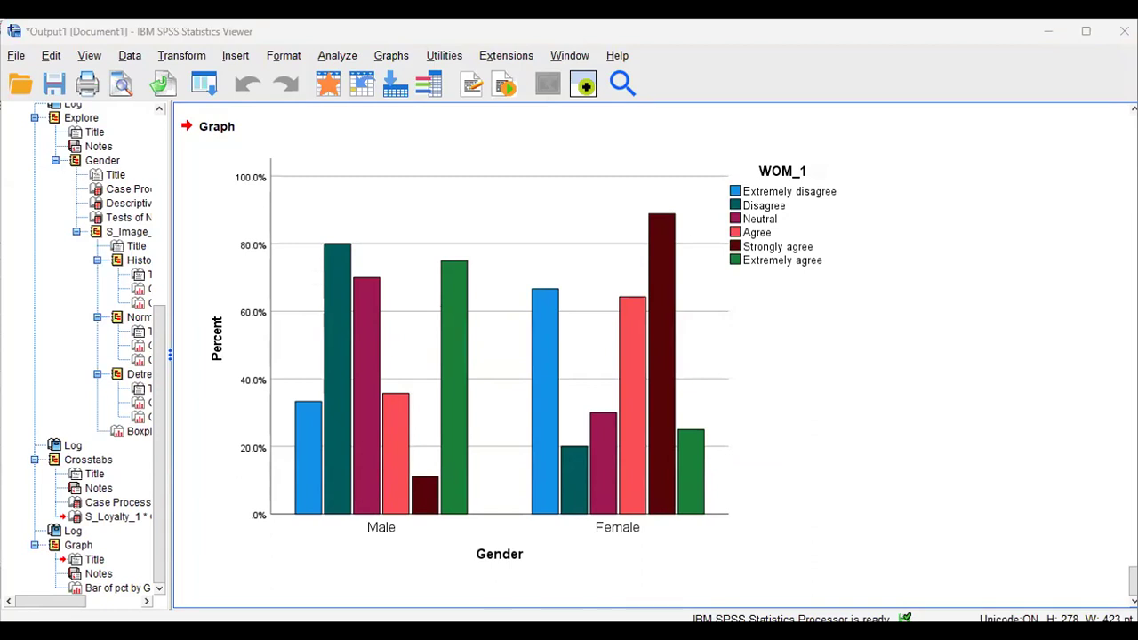
Start defining a stacked bar chart from the legacy chart dialogs, using summaries for groups of cases
click(338, 55)
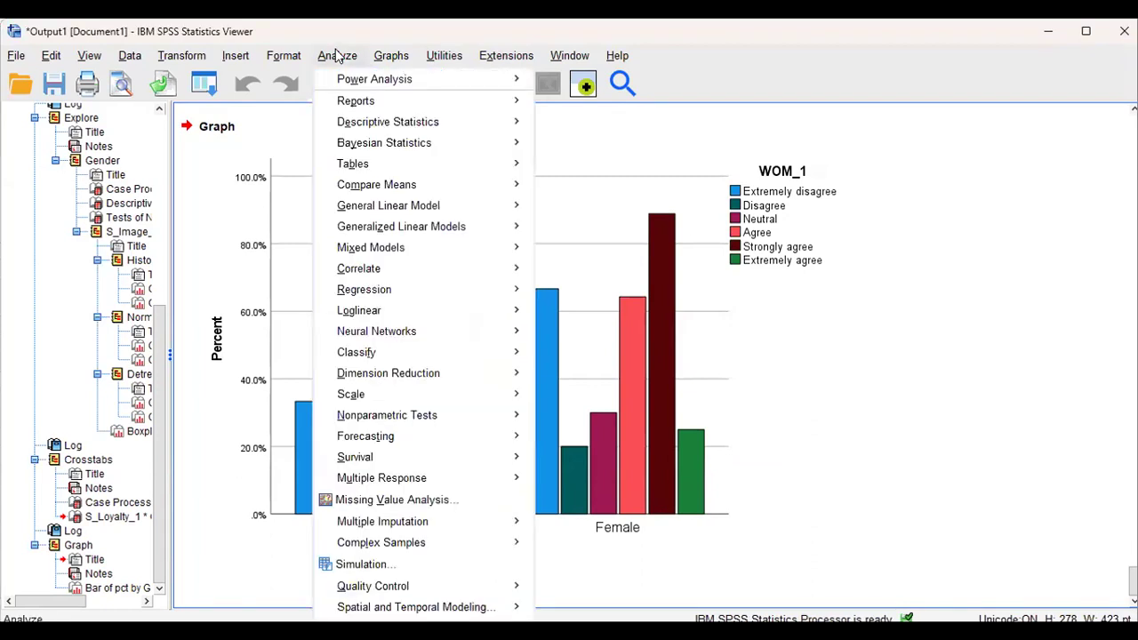
mouse_move(390, 55)
mouse_move(436, 194)
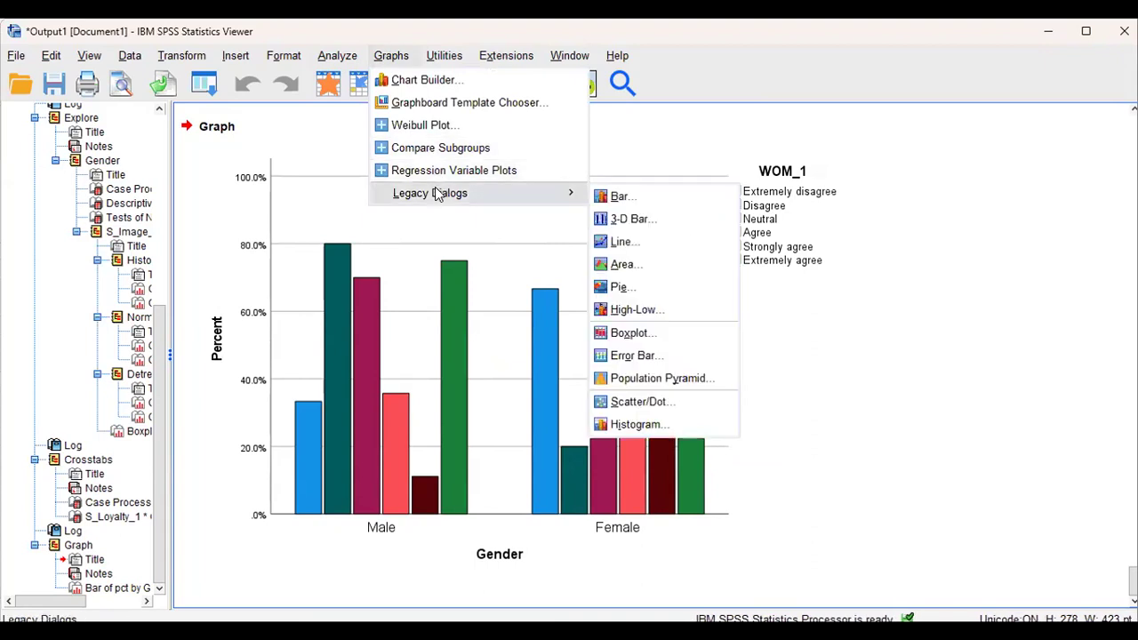
click(619, 197)
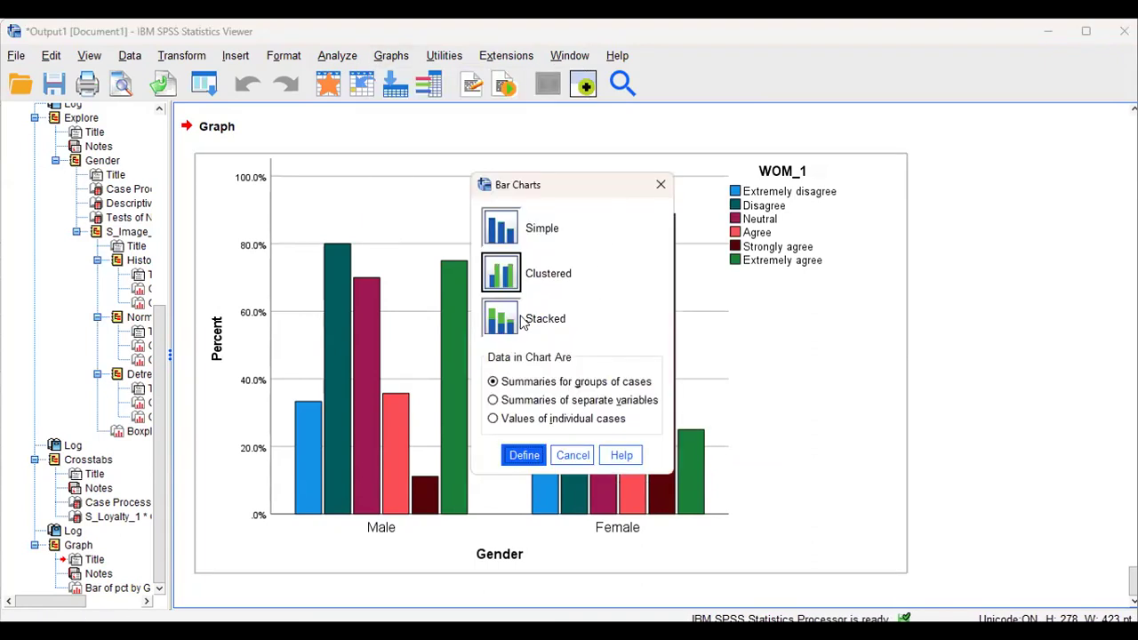
click(503, 320)
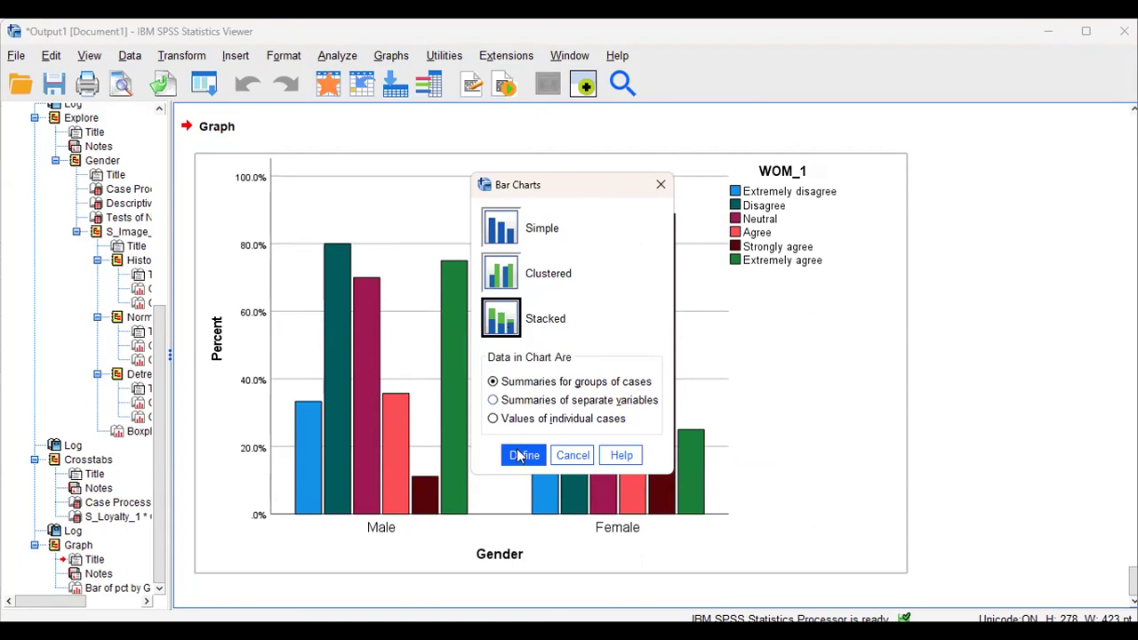
double_click(572, 321)
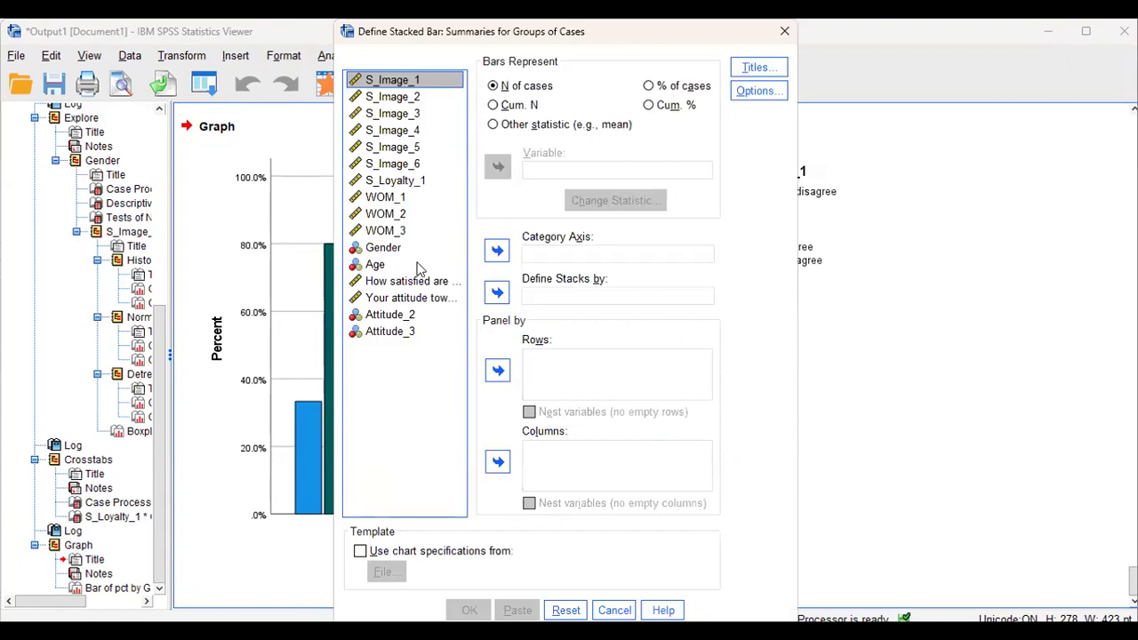
Generate the stacked bar chart with Gender on the category axis and stacks defined by WOM_1, and view the result
click(386, 247)
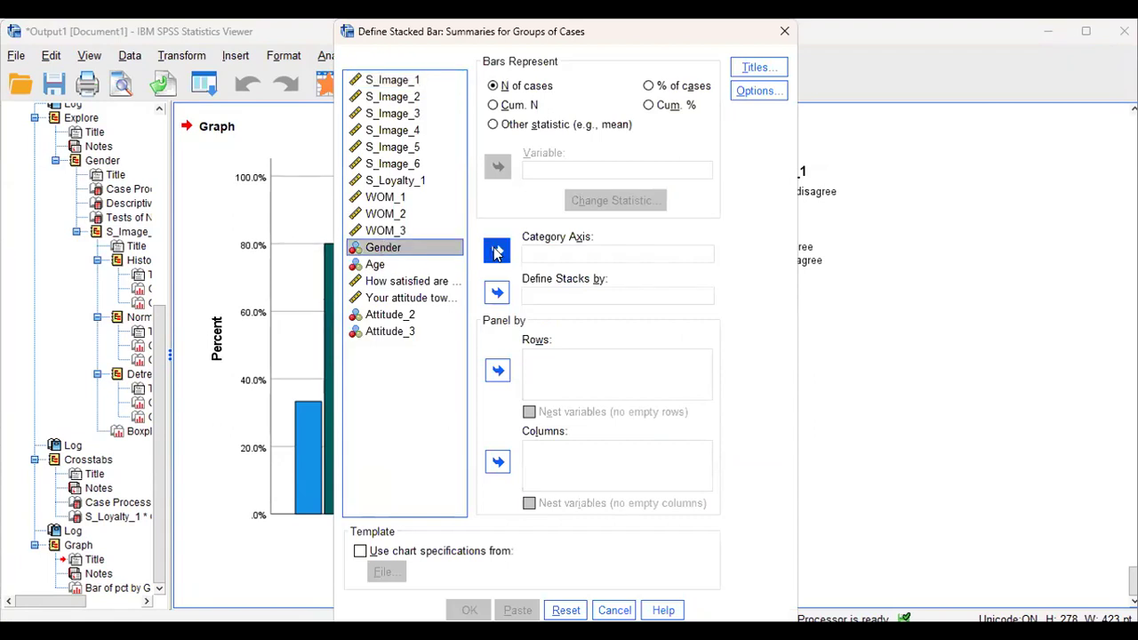
click(496, 251)
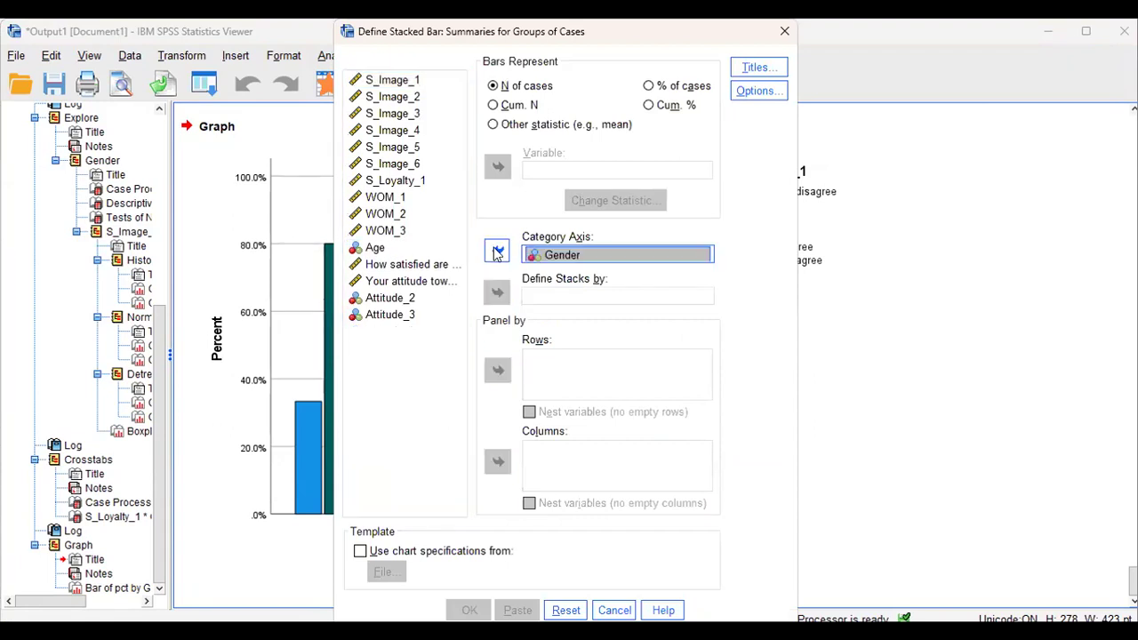
click(386, 201)
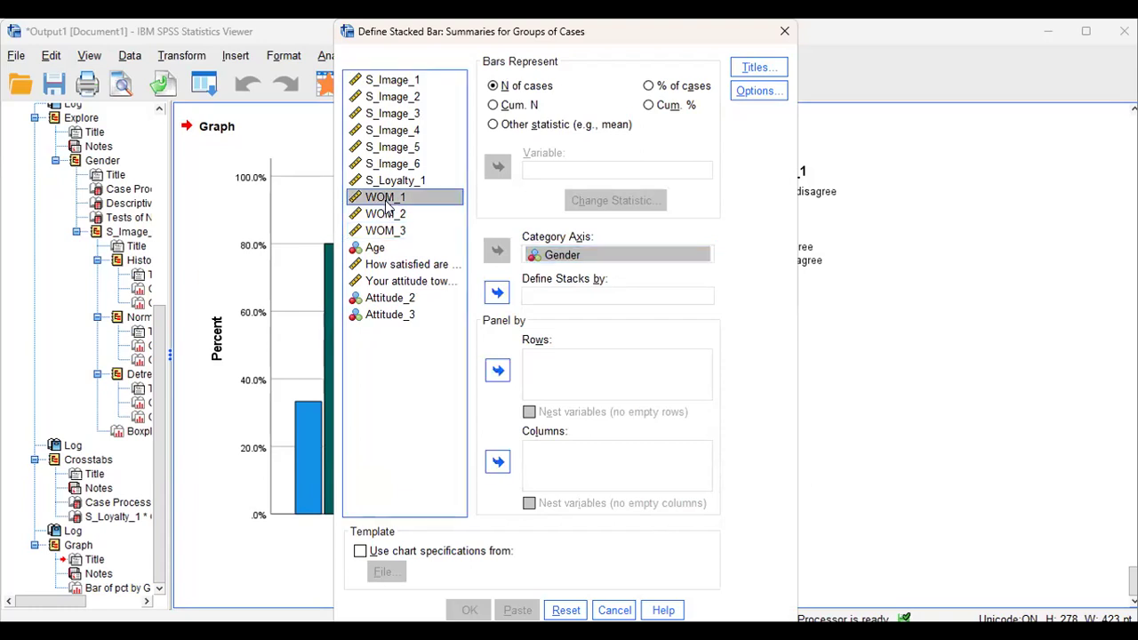
click(496, 295)
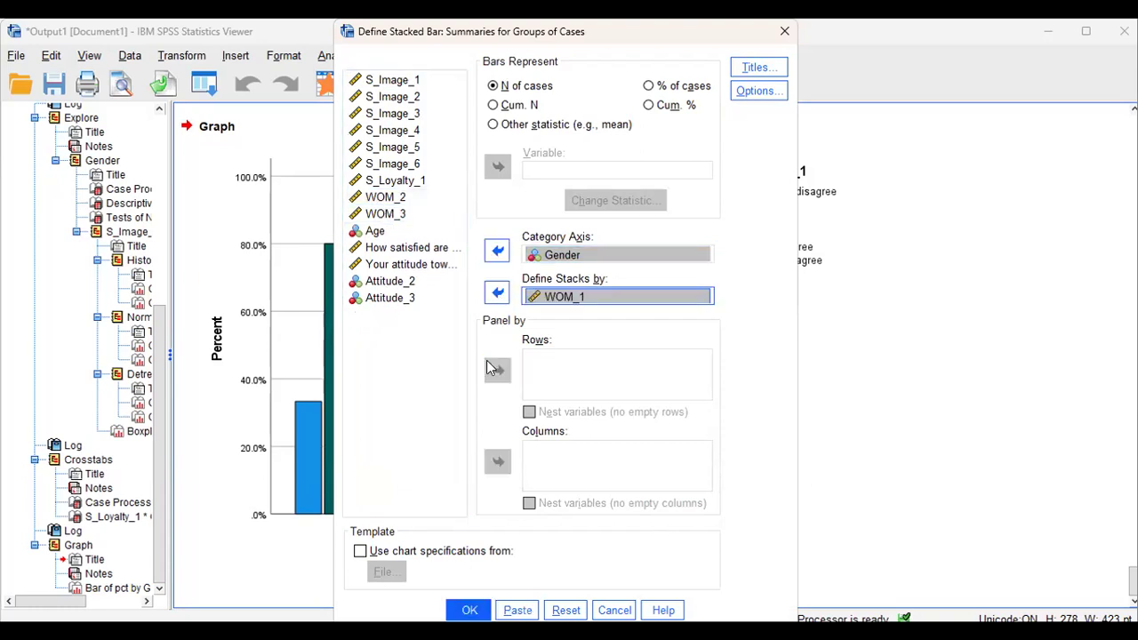
click(472, 611)
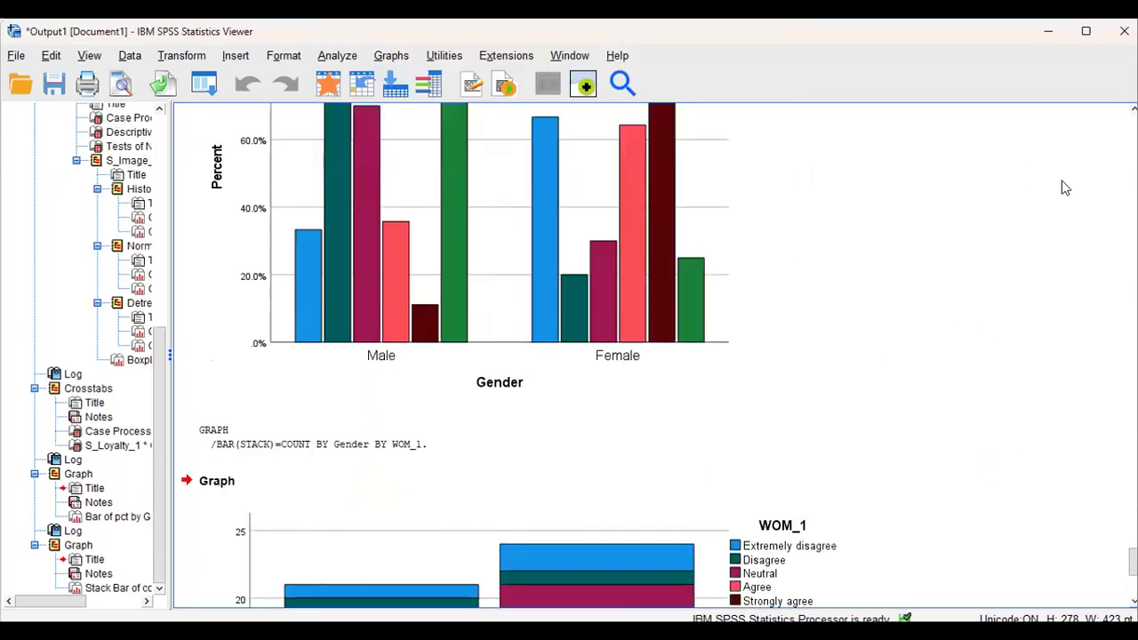
scroll(653, 356, down, 5)
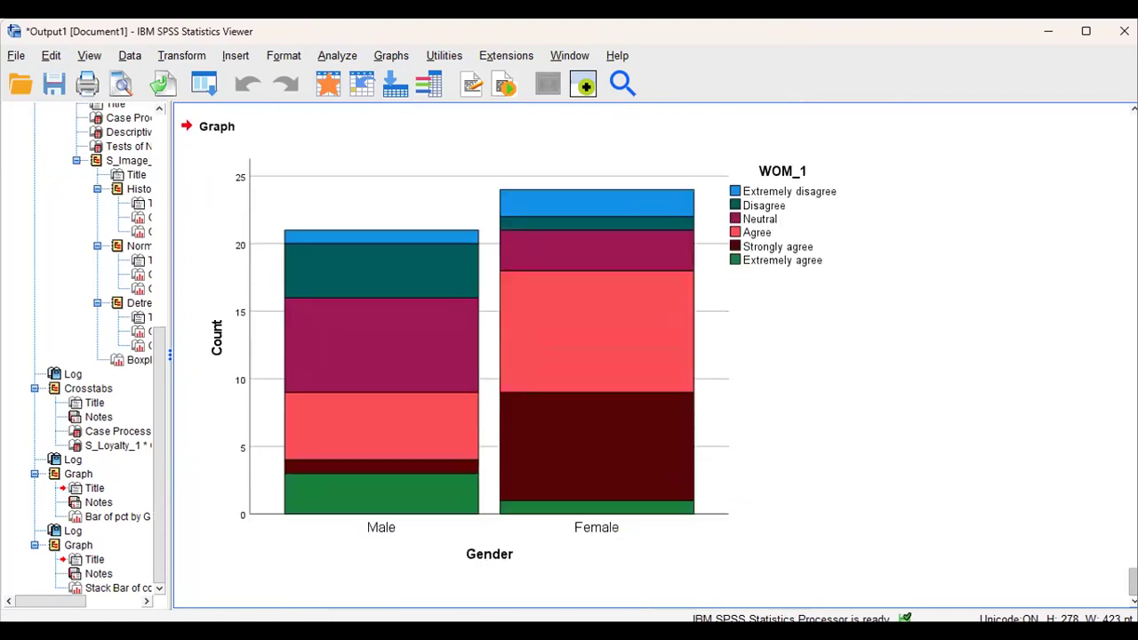
click(811, 451)
double_click(812, 445)
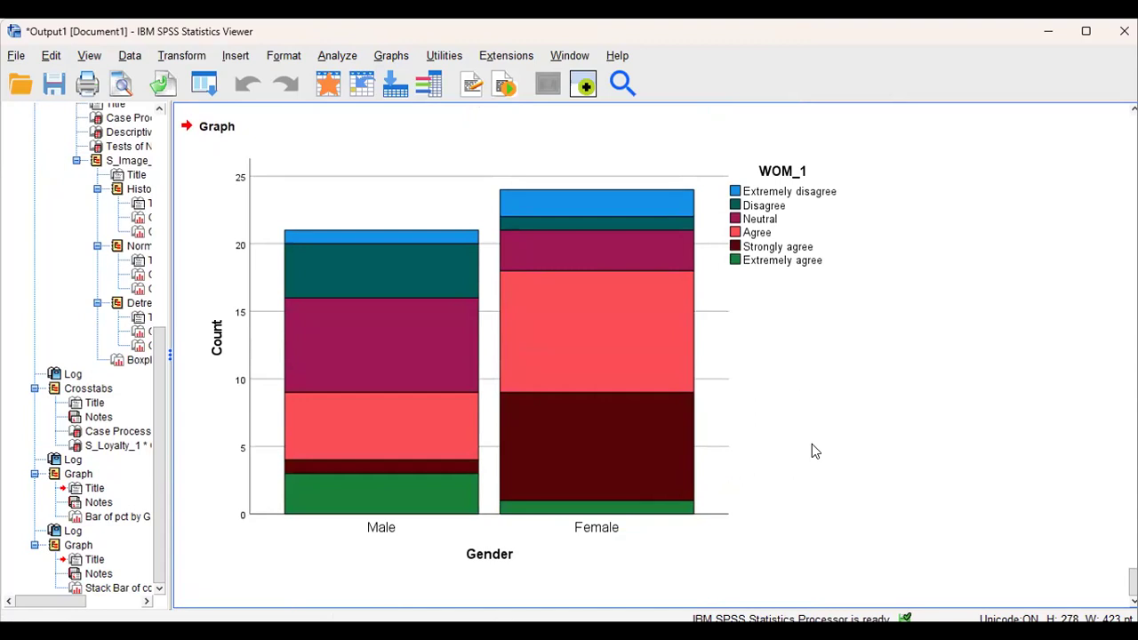
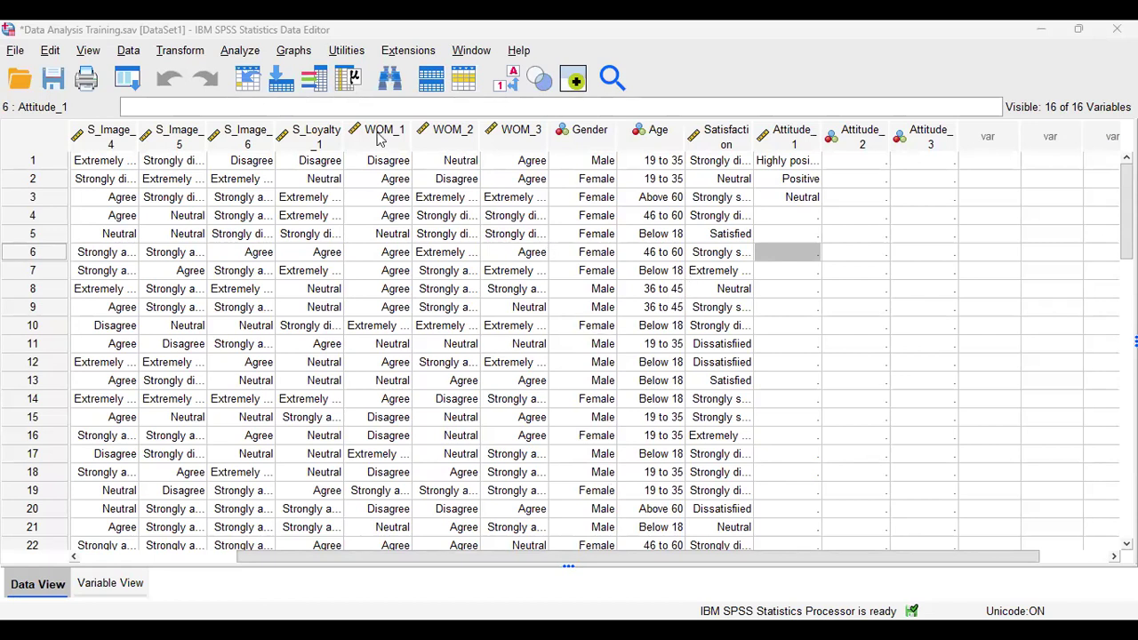
click(247, 55)
mouse_move(296, 96)
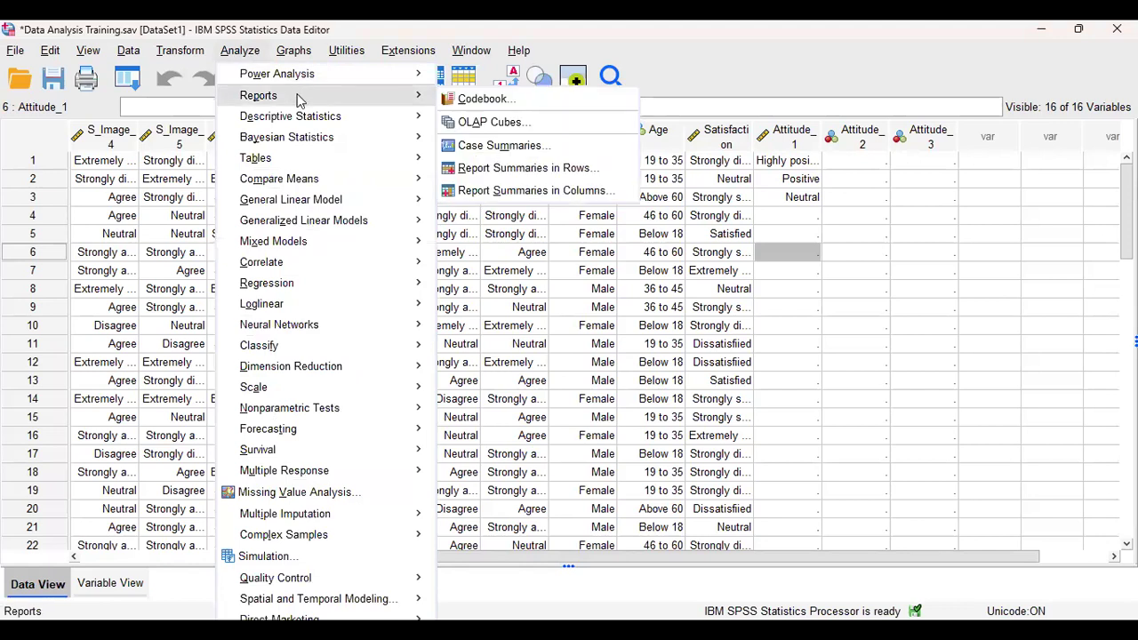
mouse_move(338, 160)
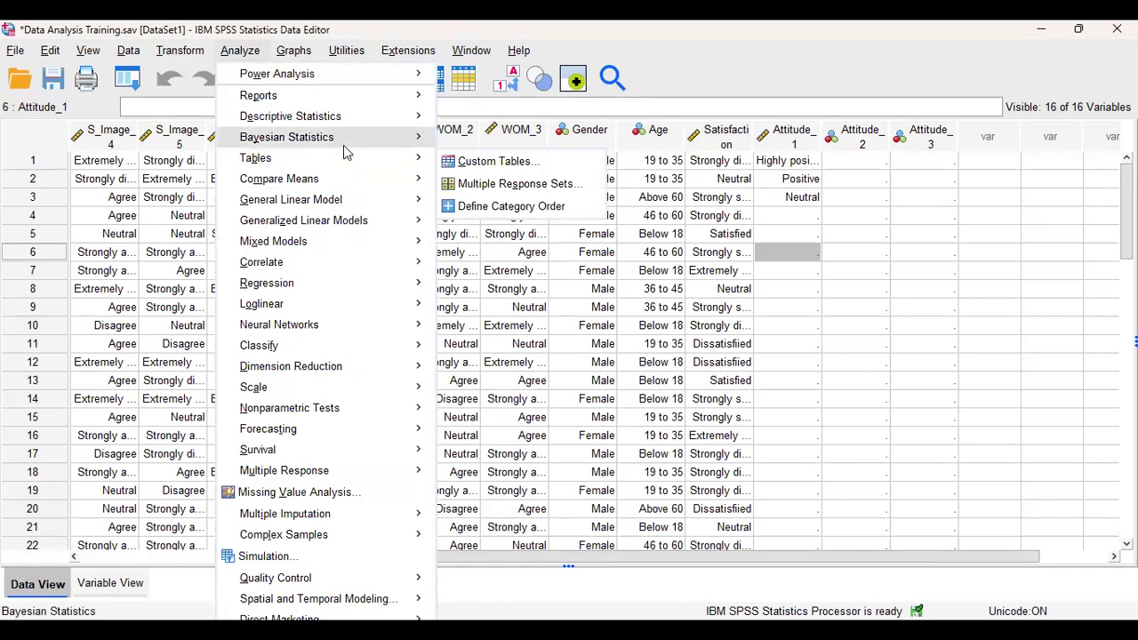
mouse_move(353, 133)
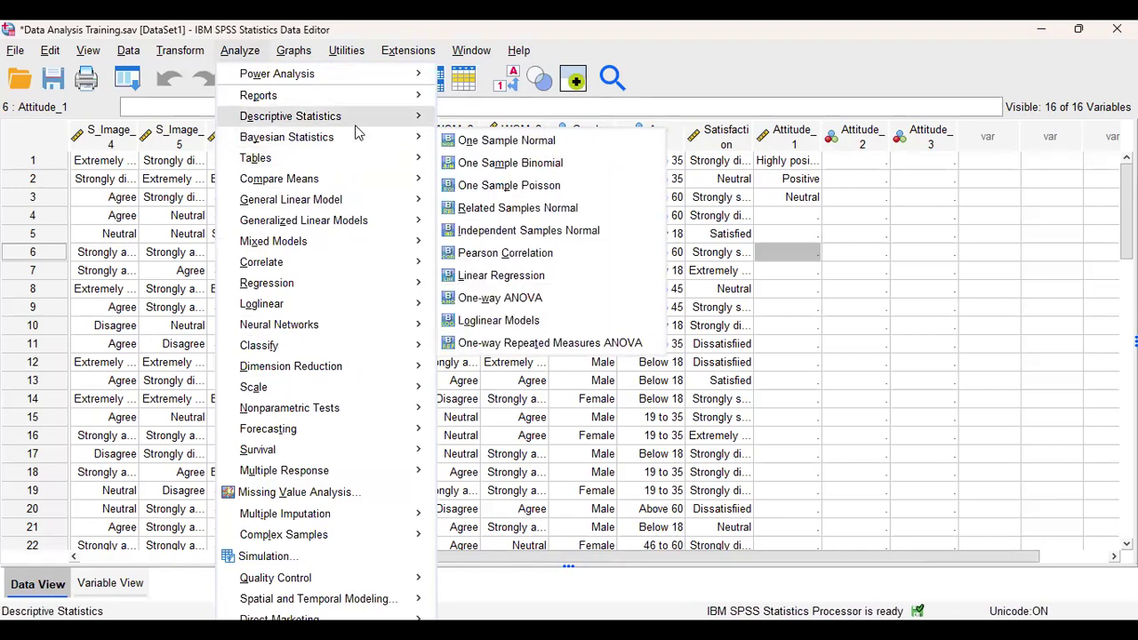
mouse_move(360, 113)
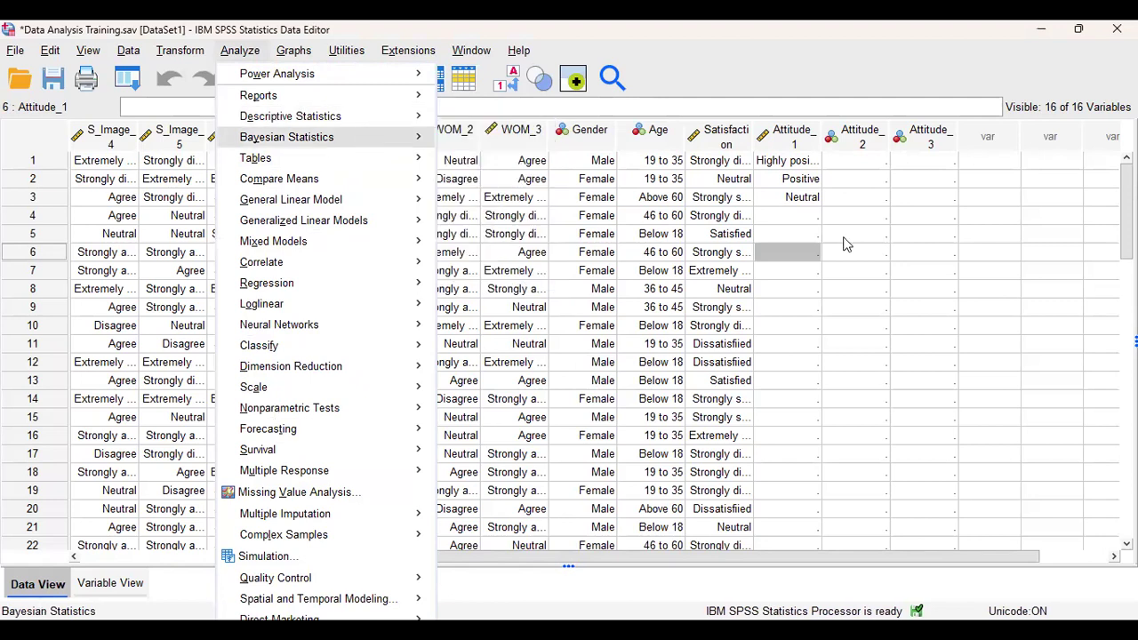
mouse_move(417, 157)
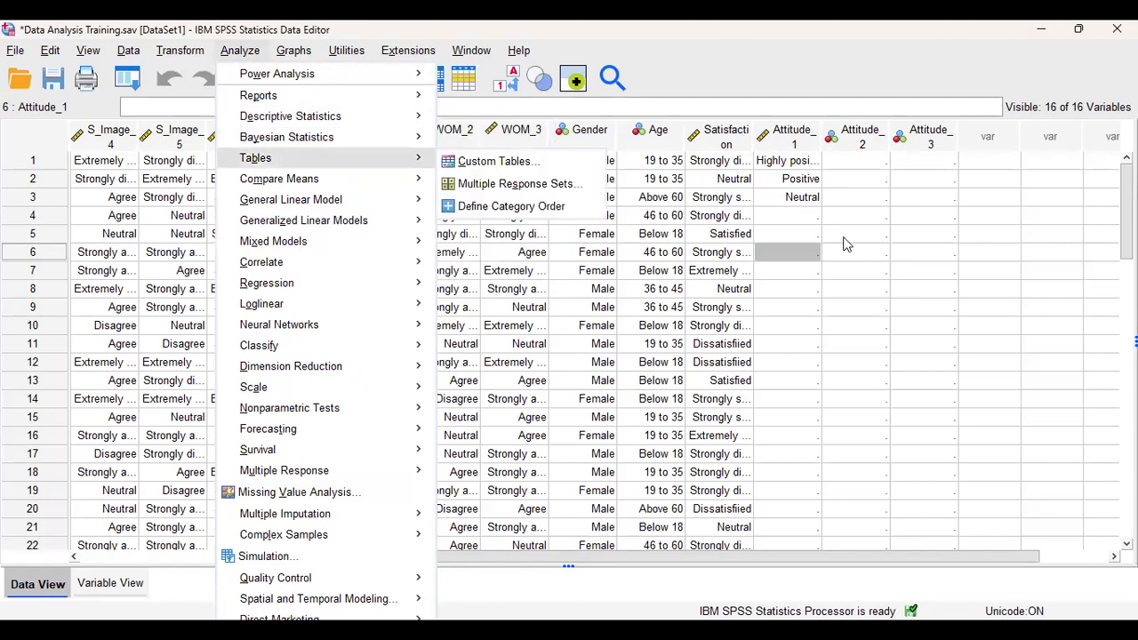
click(762, 151)
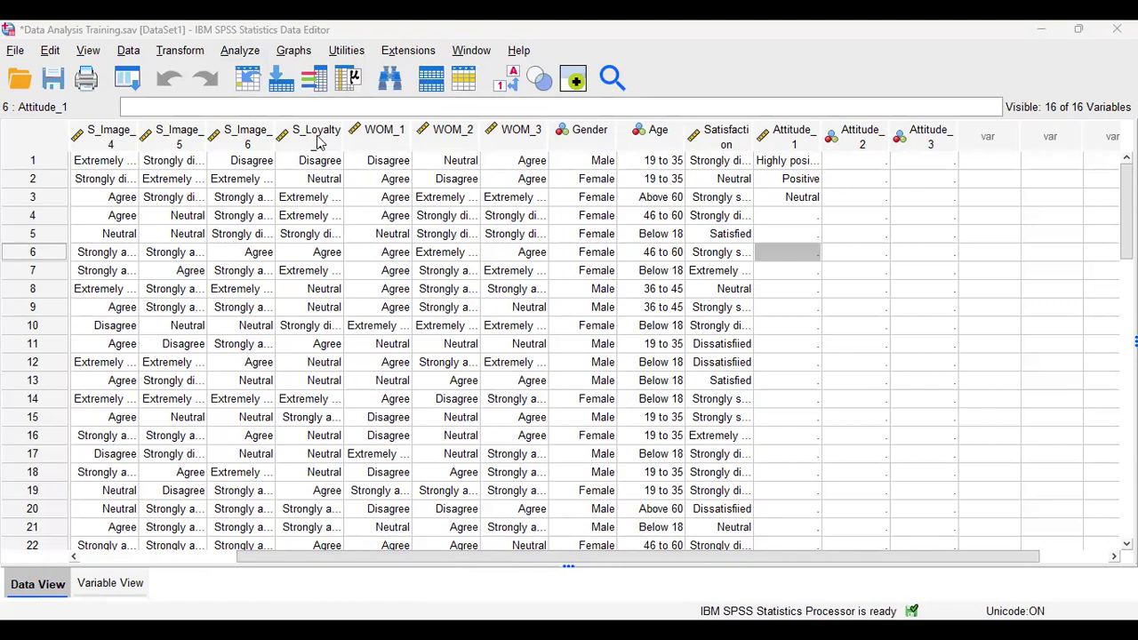
Set up the crosstab of S_Loyalty_1 by Gender with the Chi-square statistic enabled
click(246, 59)
mouse_move(418, 117)
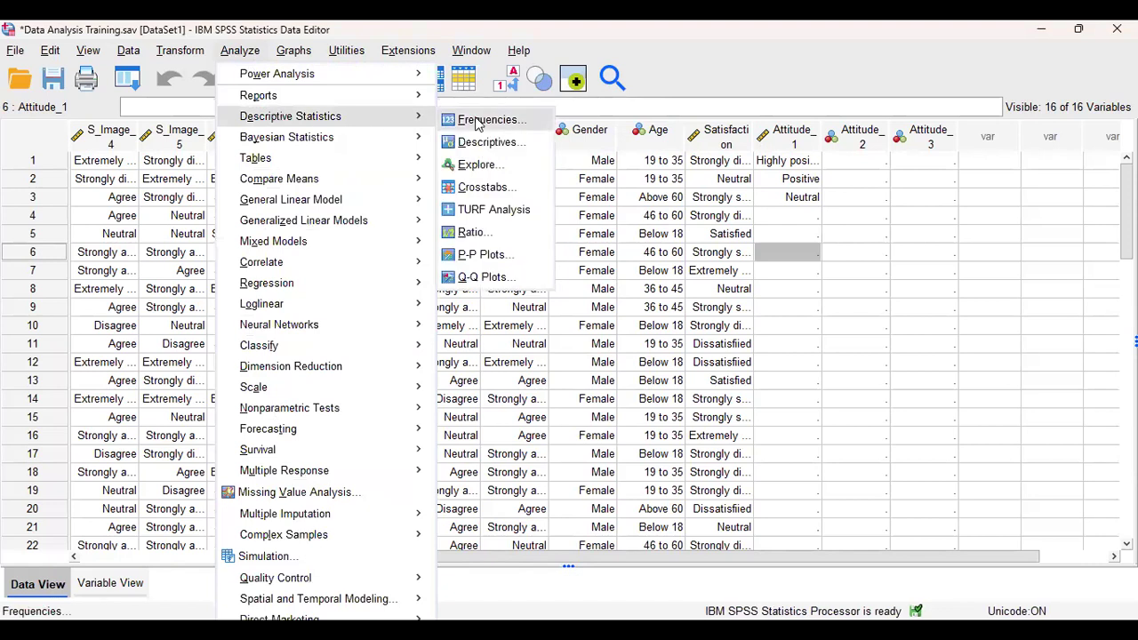
click(486, 186)
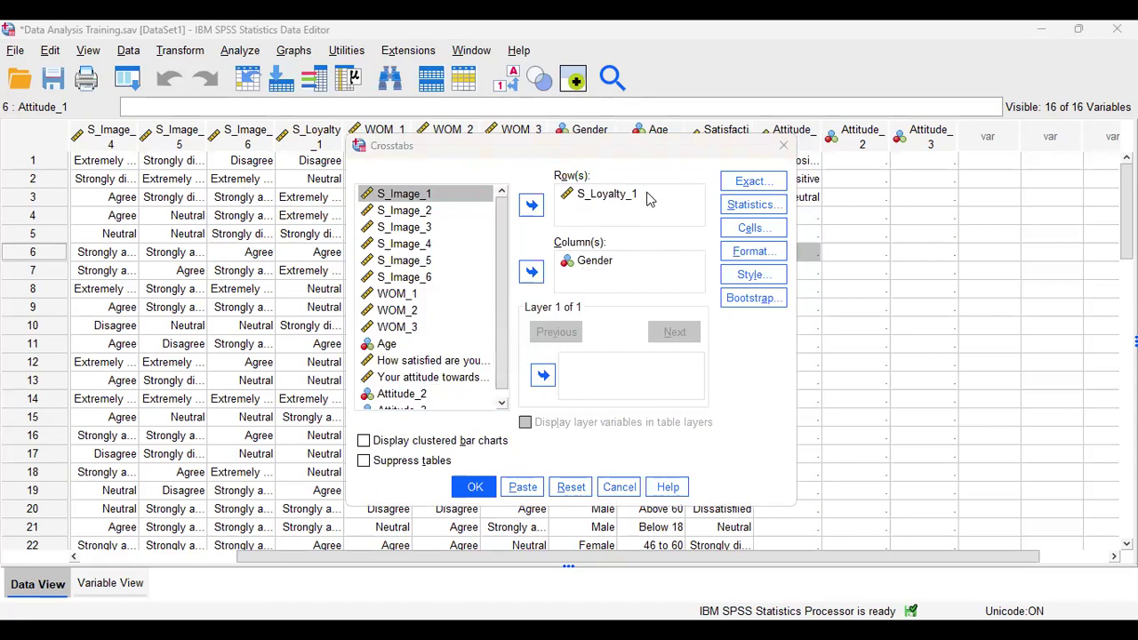
click(743, 213)
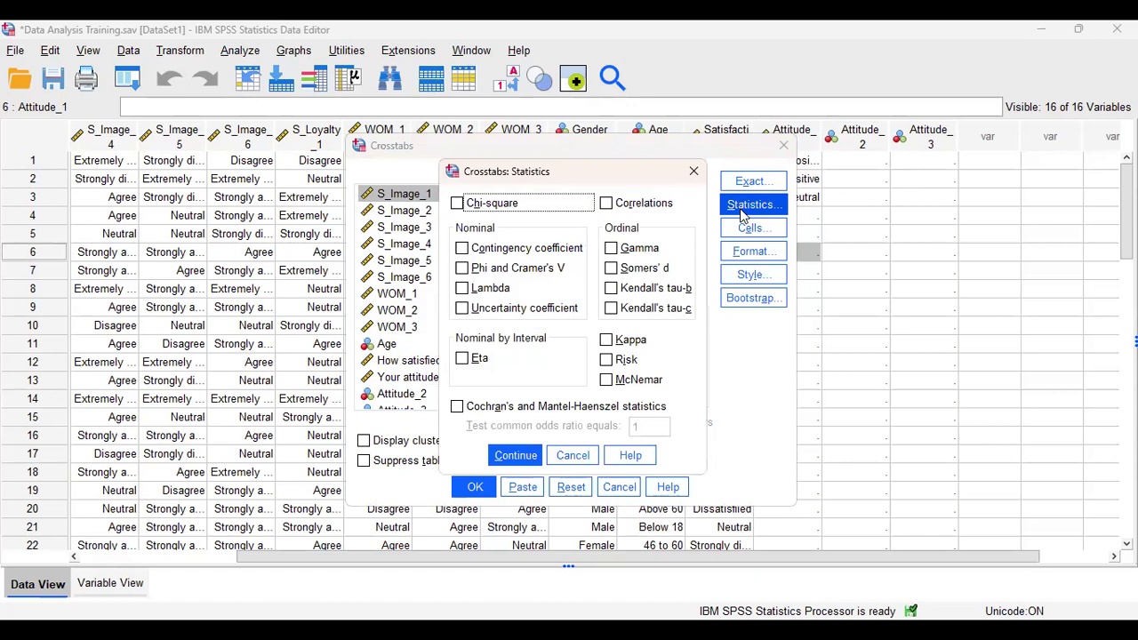
click(458, 205)
click(517, 456)
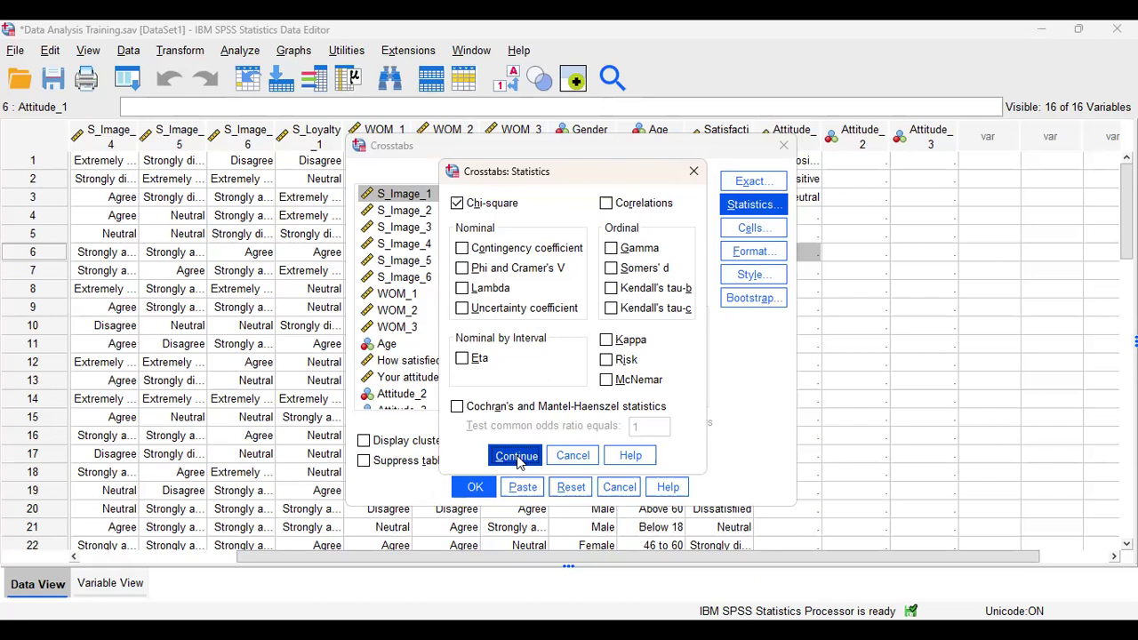
Run the S_Loyalty_1 by Gender crosstab and view its Chi-Square Tests table in the output
click(475, 489)
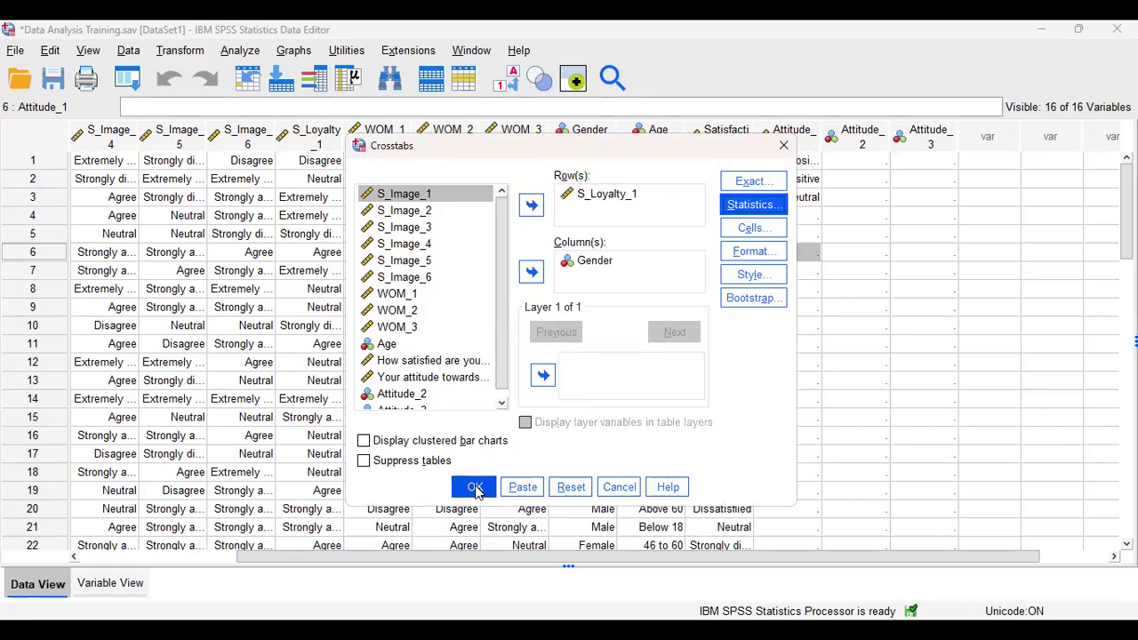
click(476, 489)
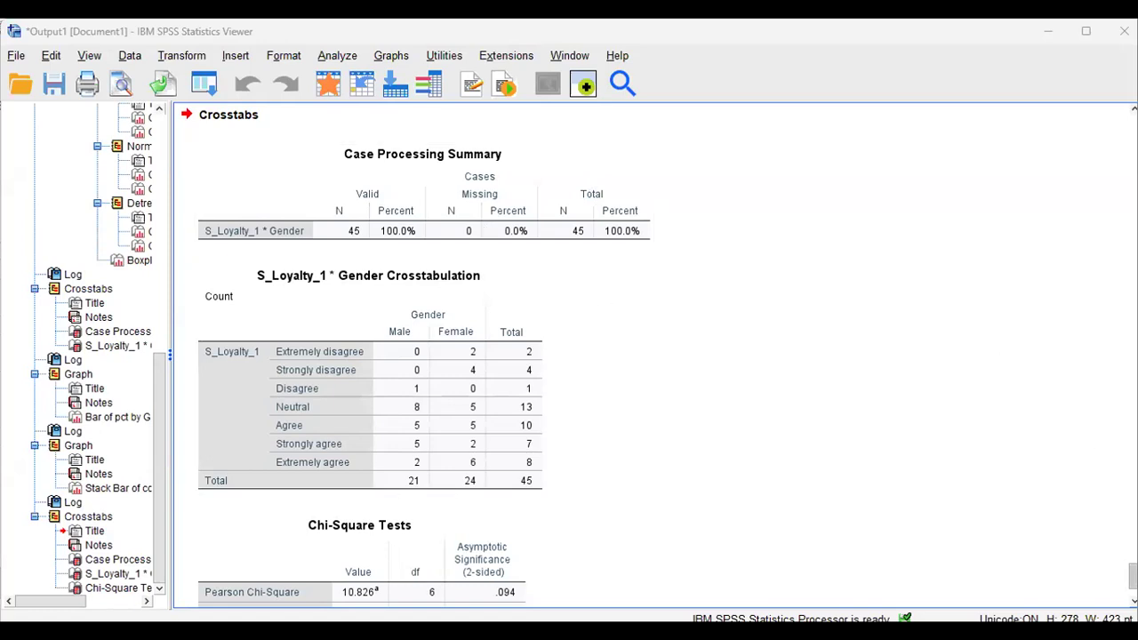
scroll(1132, 578, down, 3)
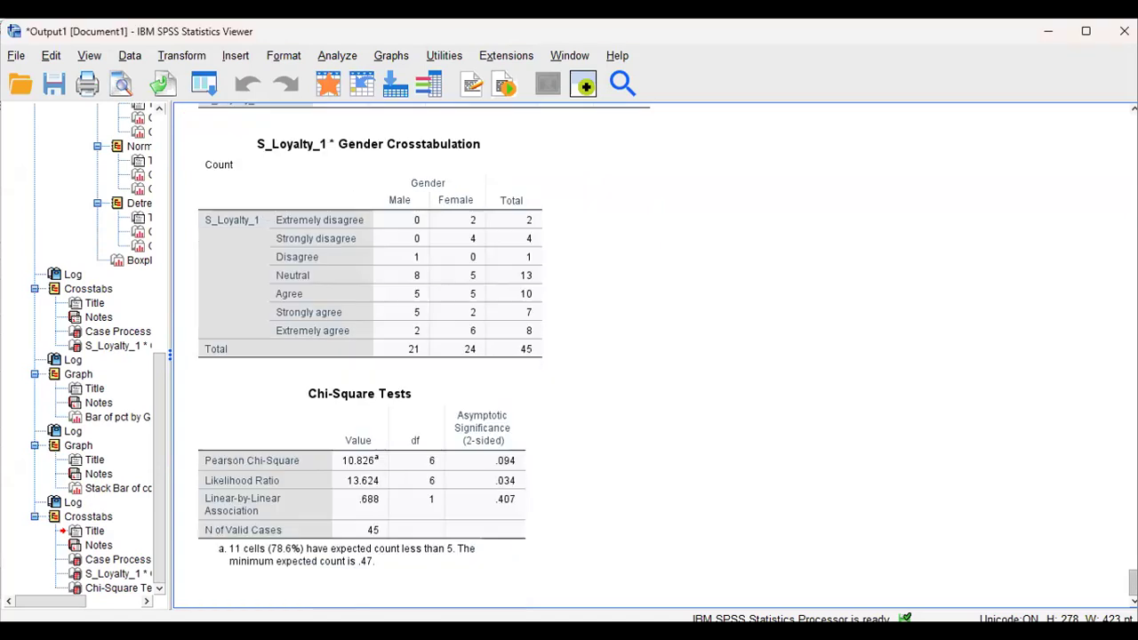
click(375, 461)
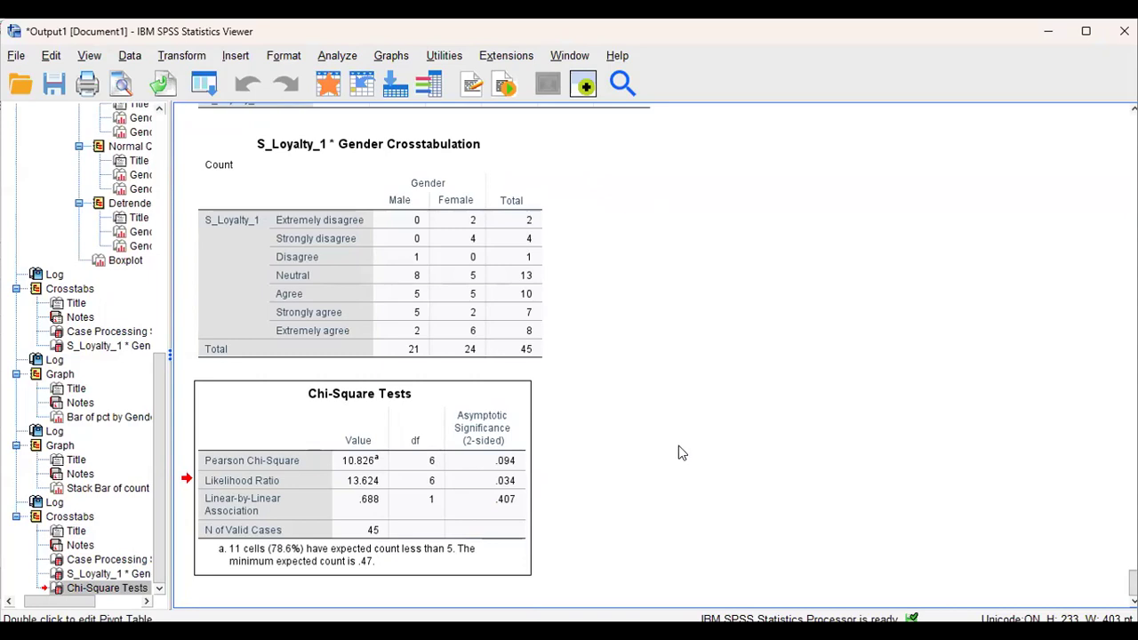
Reopen the Crosstabs setup for S_Loyalty_1 by Gender
click(348, 61)
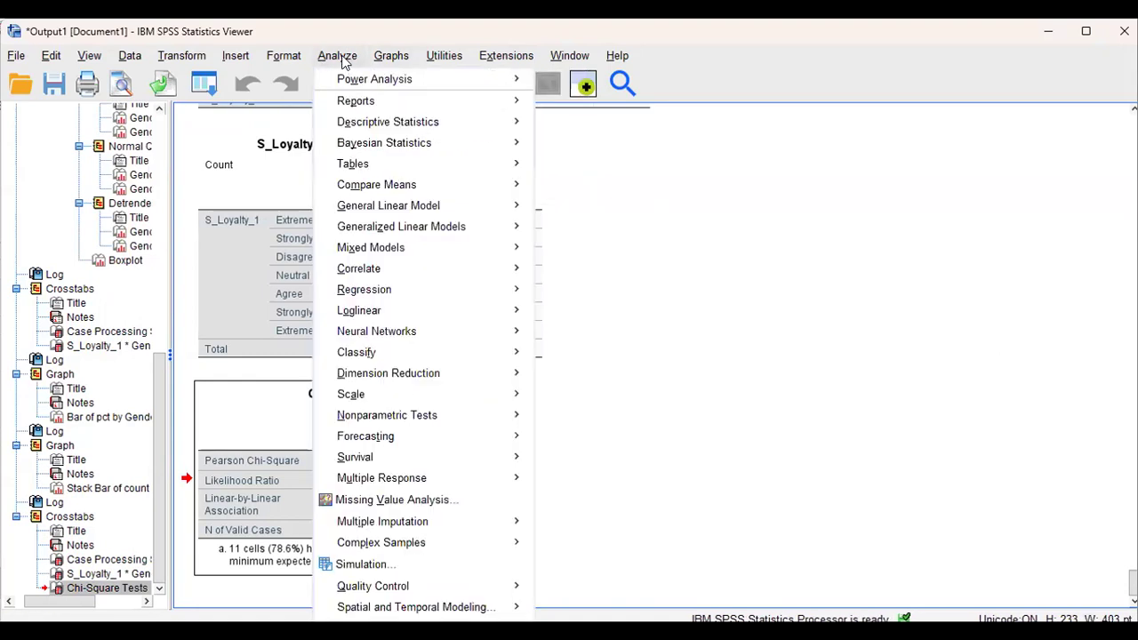
mouse_move(416, 123)
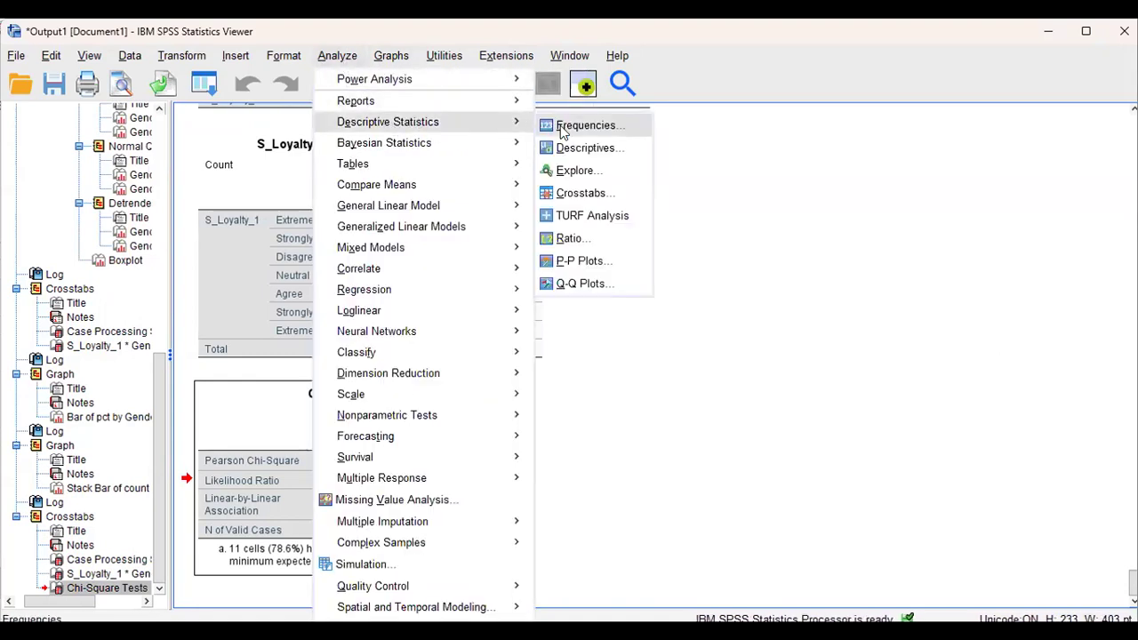
click(581, 187)
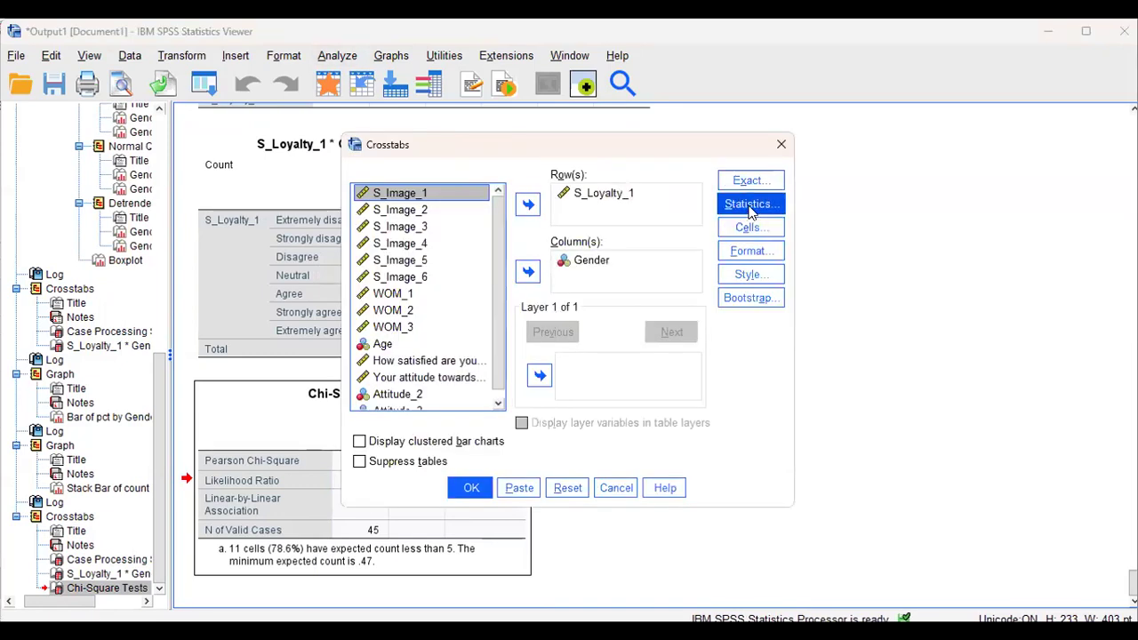
click(749, 208)
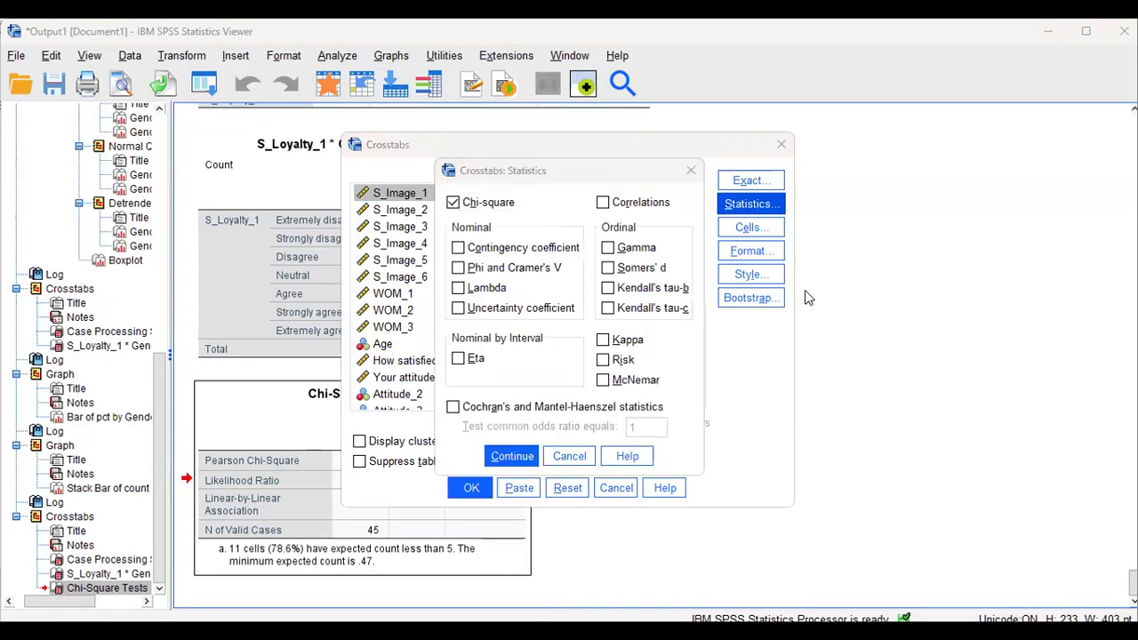
click(762, 231)
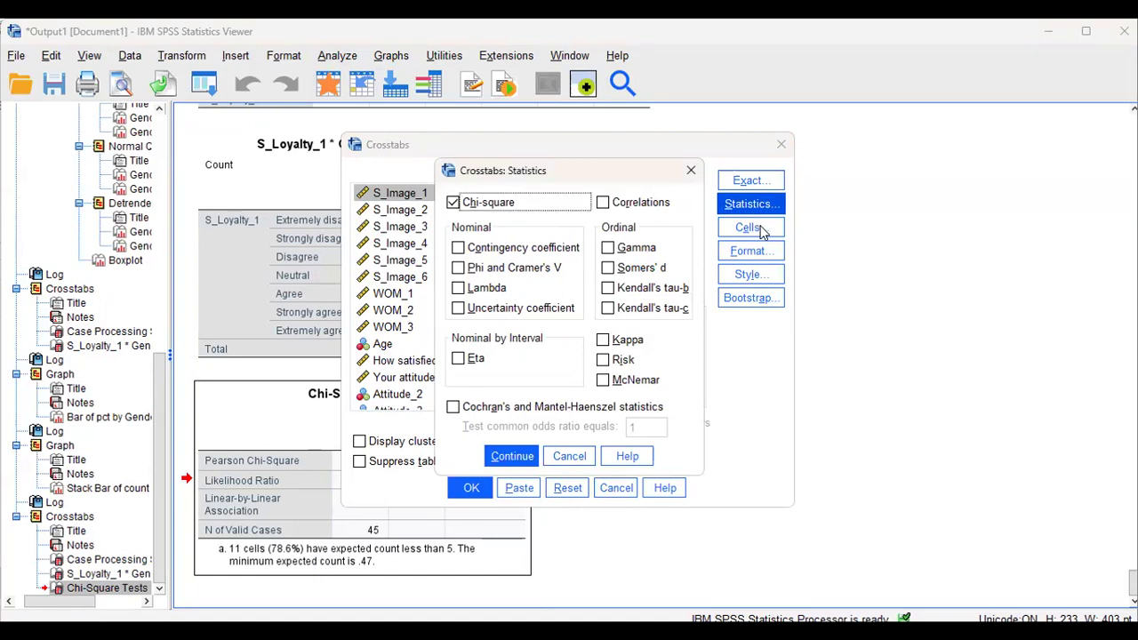
click(688, 171)
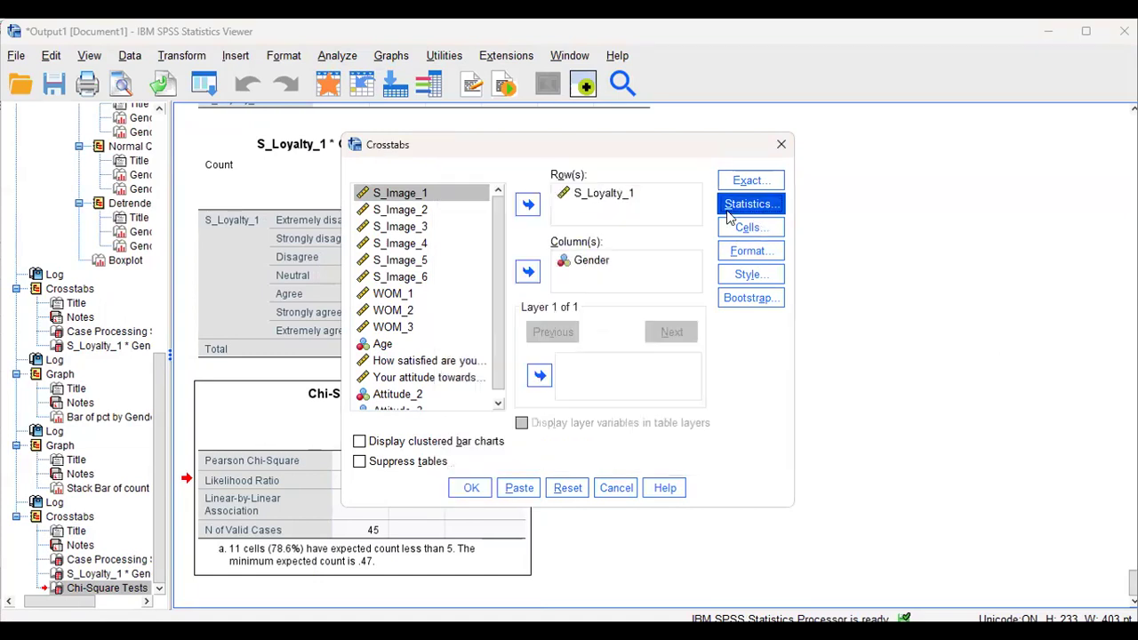
Add row and column percentages to the cell display of the S_Loyalty_1 by Gender crosstab
click(748, 230)
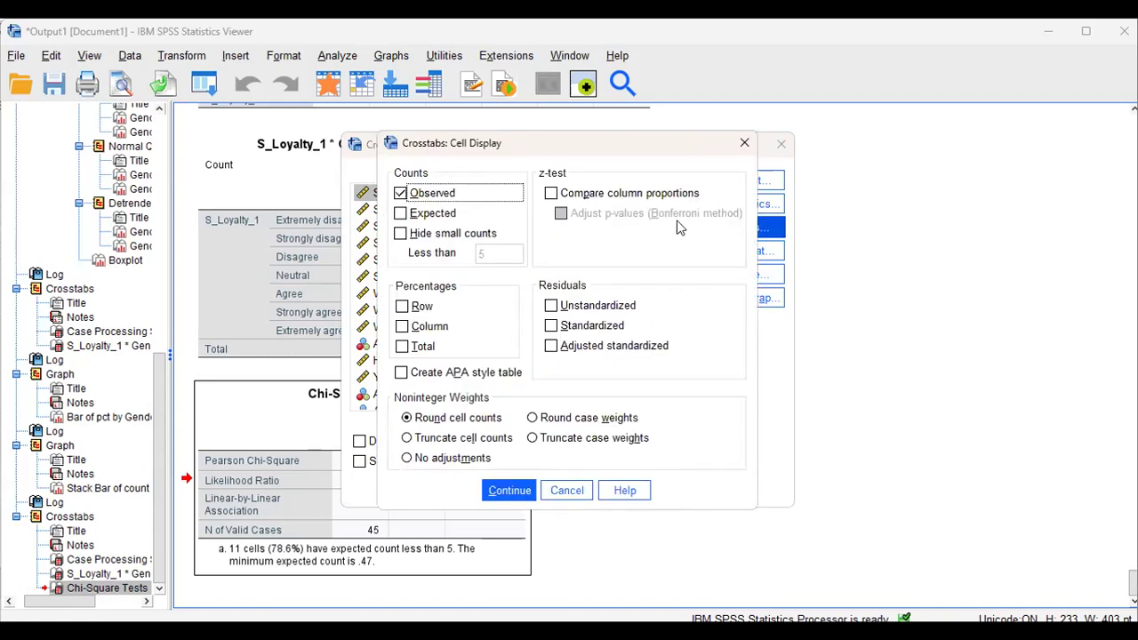
click(402, 305)
click(402, 326)
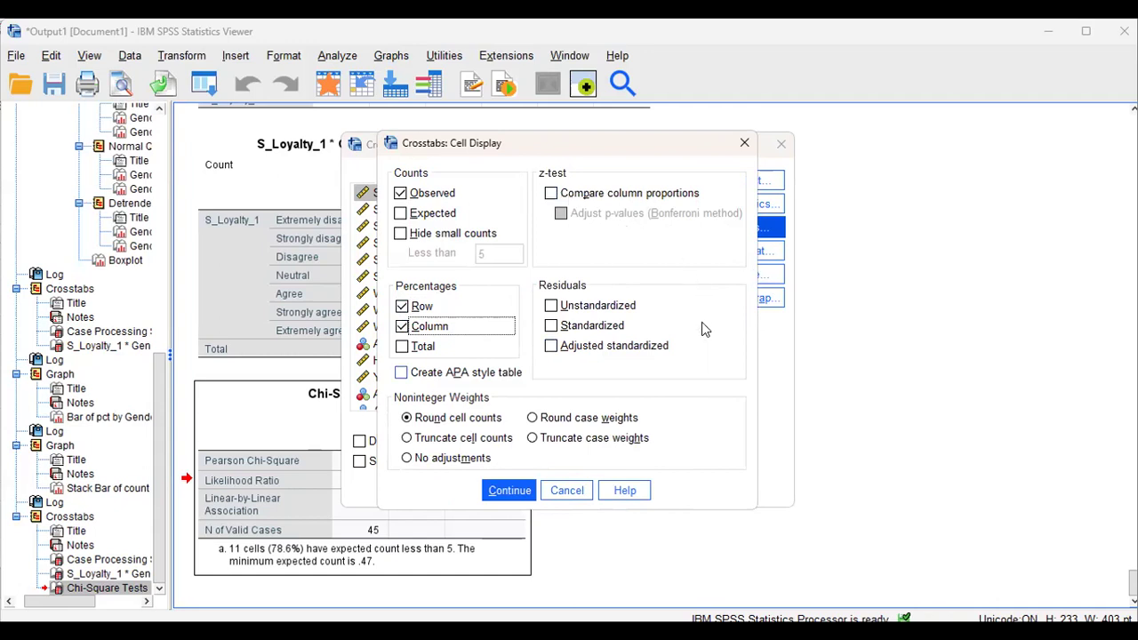
click(511, 494)
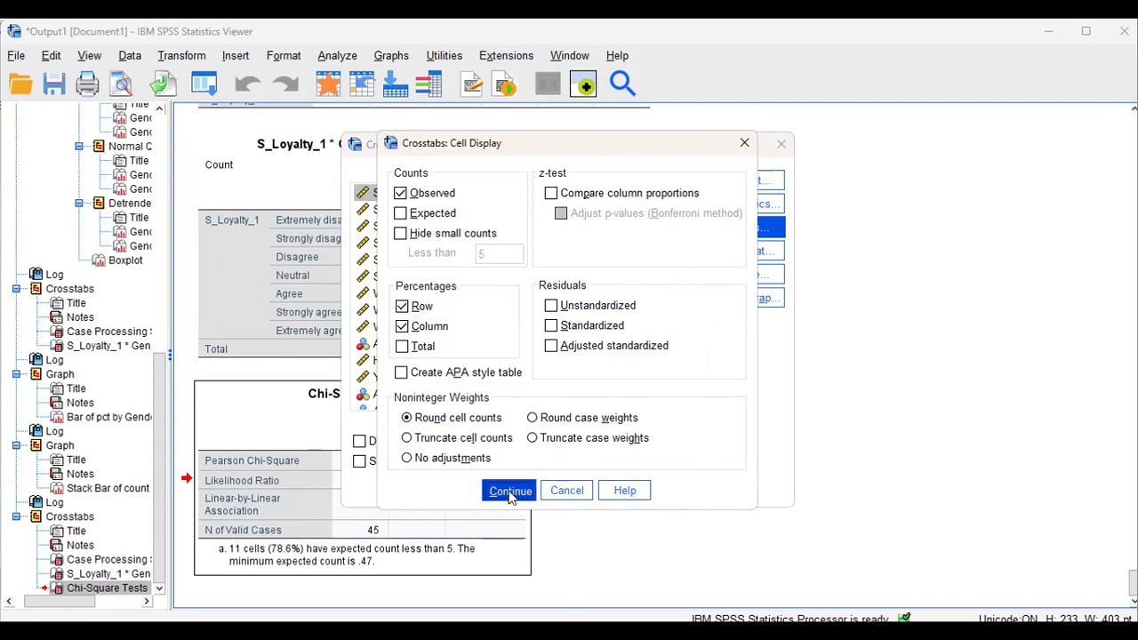
click(511, 494)
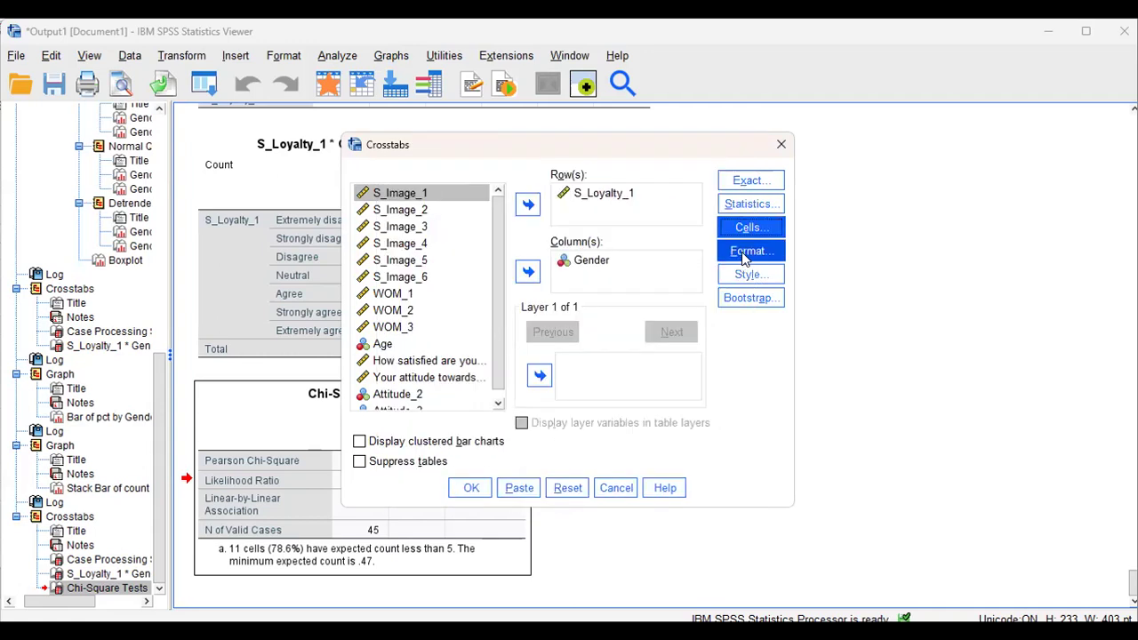
Run the crosstab with the percentages included, and examine the crosstabulation and its Chi-Square Tests table
click(471, 487)
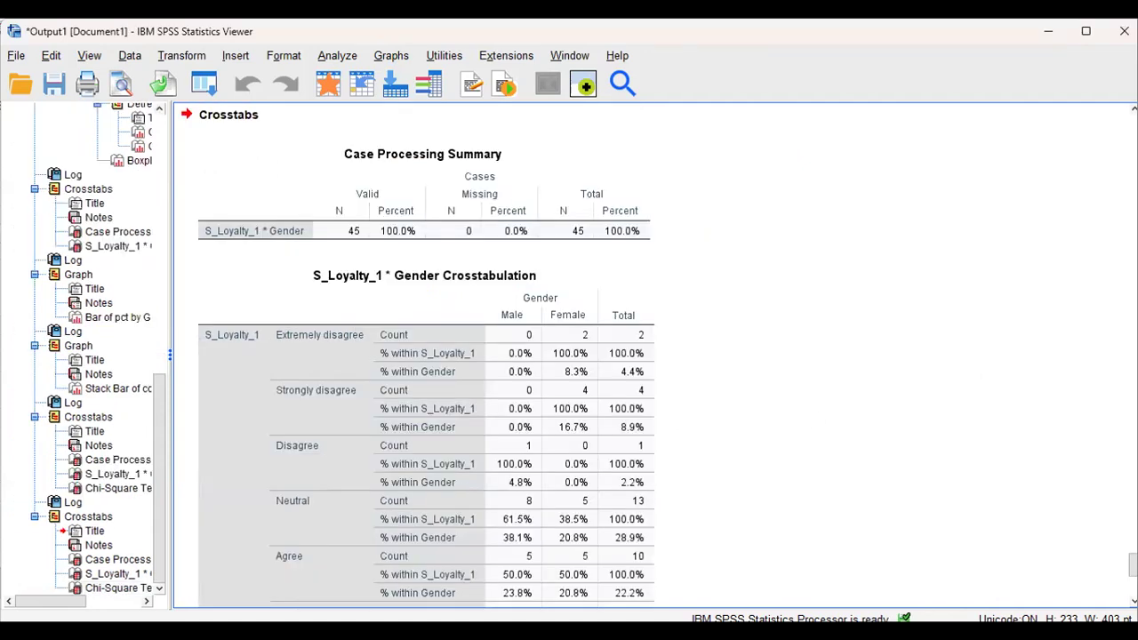
scroll(426, 355, down, 5)
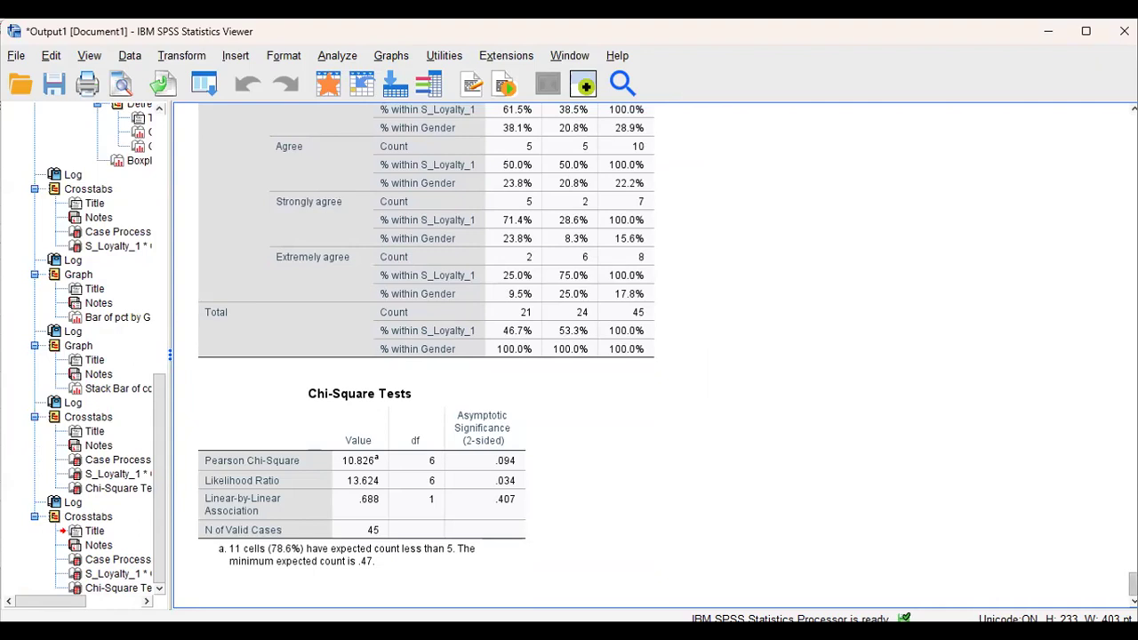
click(384, 530)
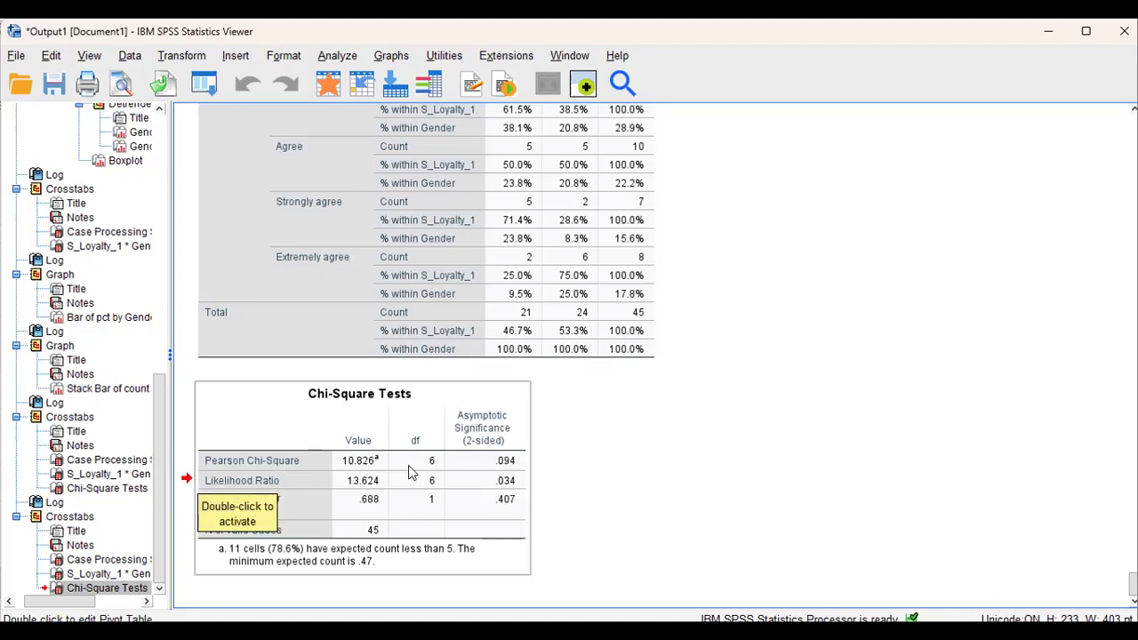
click(530, 466)
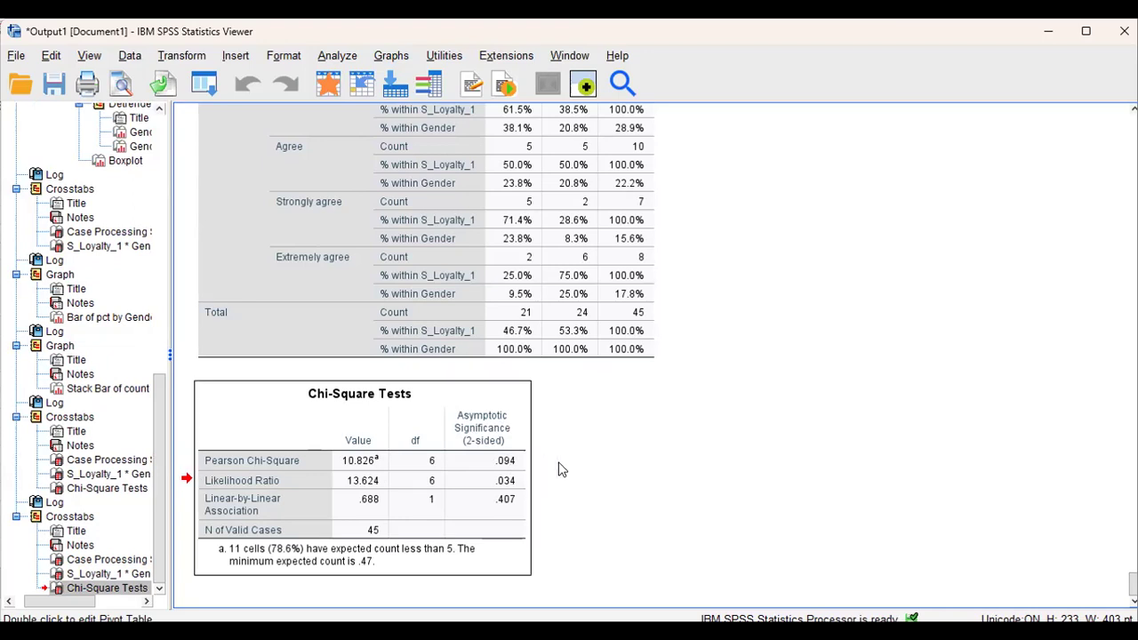
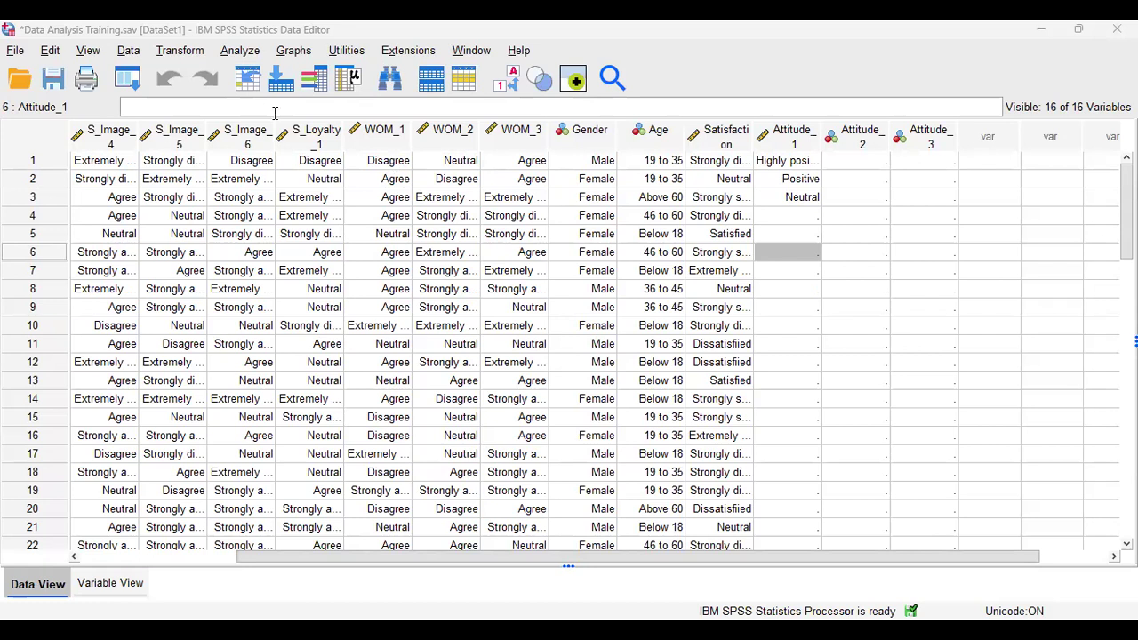
click(246, 56)
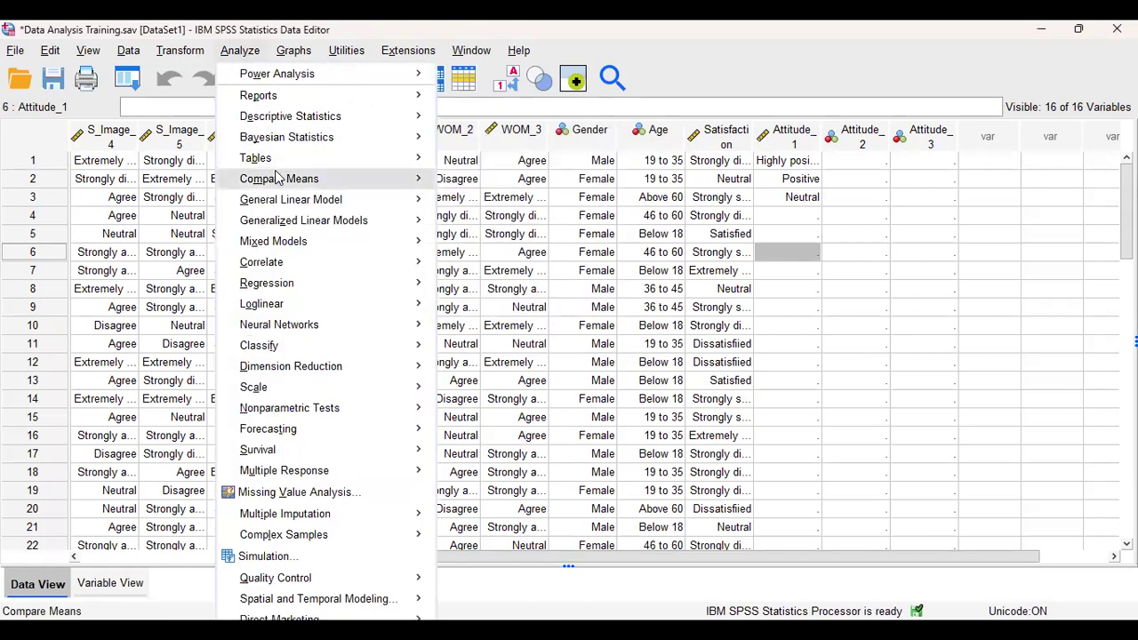
mouse_move(279, 183)
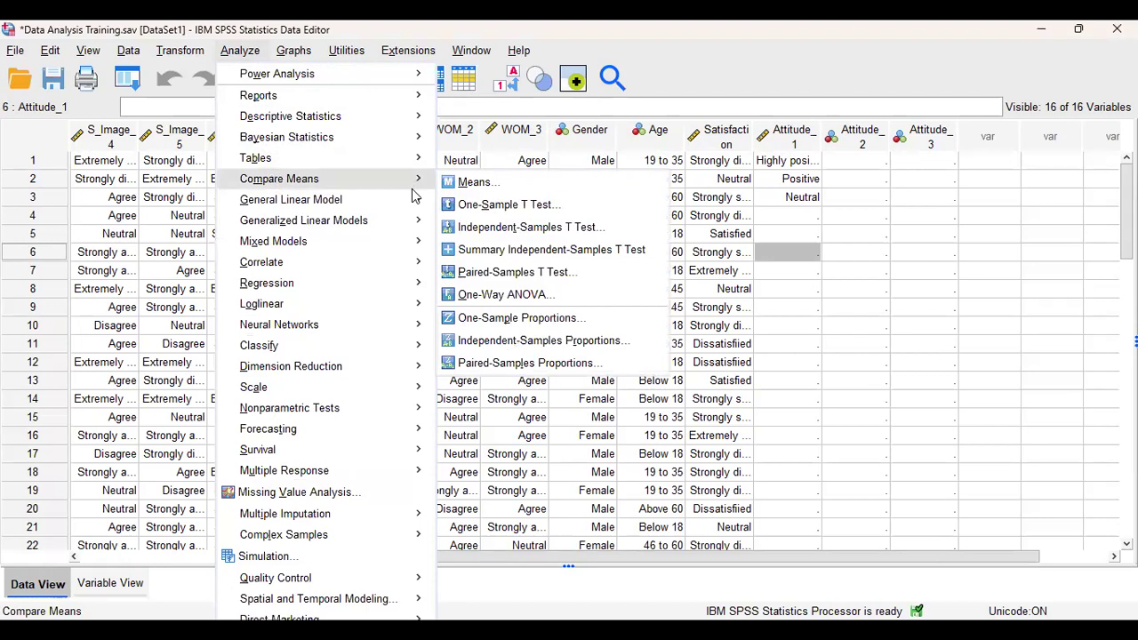
mouse_move(414, 190)
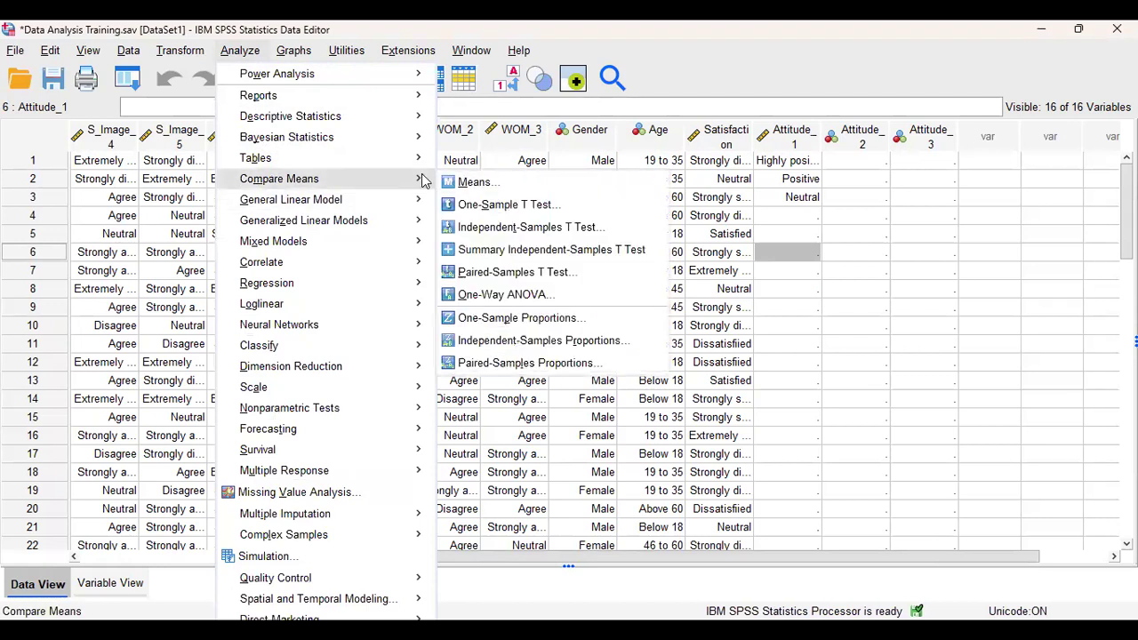
click(492, 208)
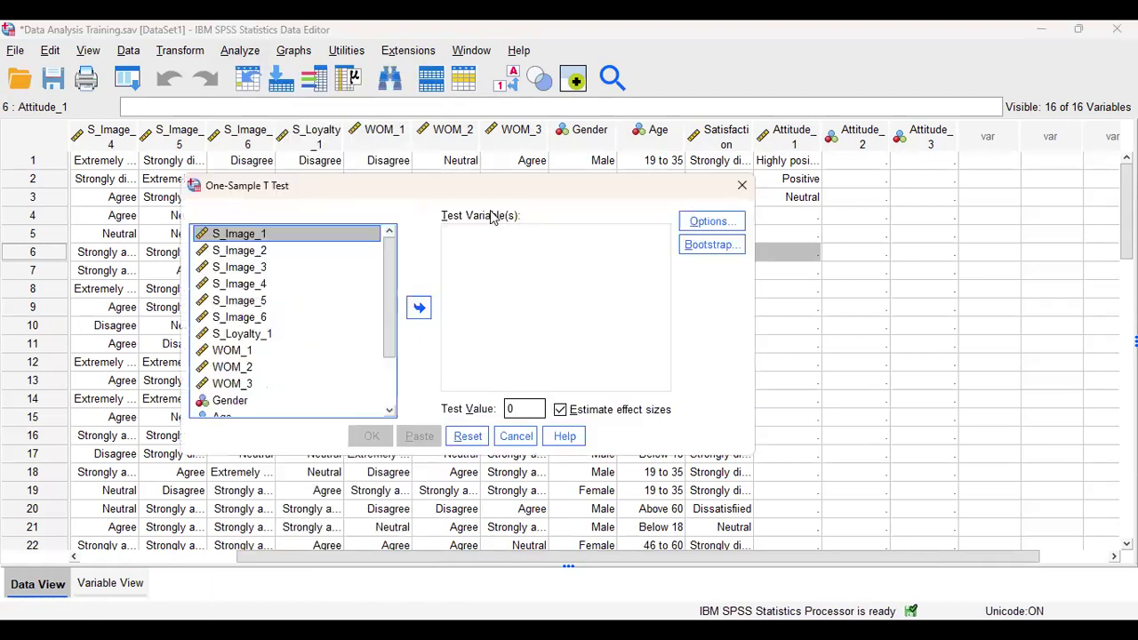
click(741, 185)
Set up an Independent-Samples T Test with S_Image_3 as the test variable
click(240, 50)
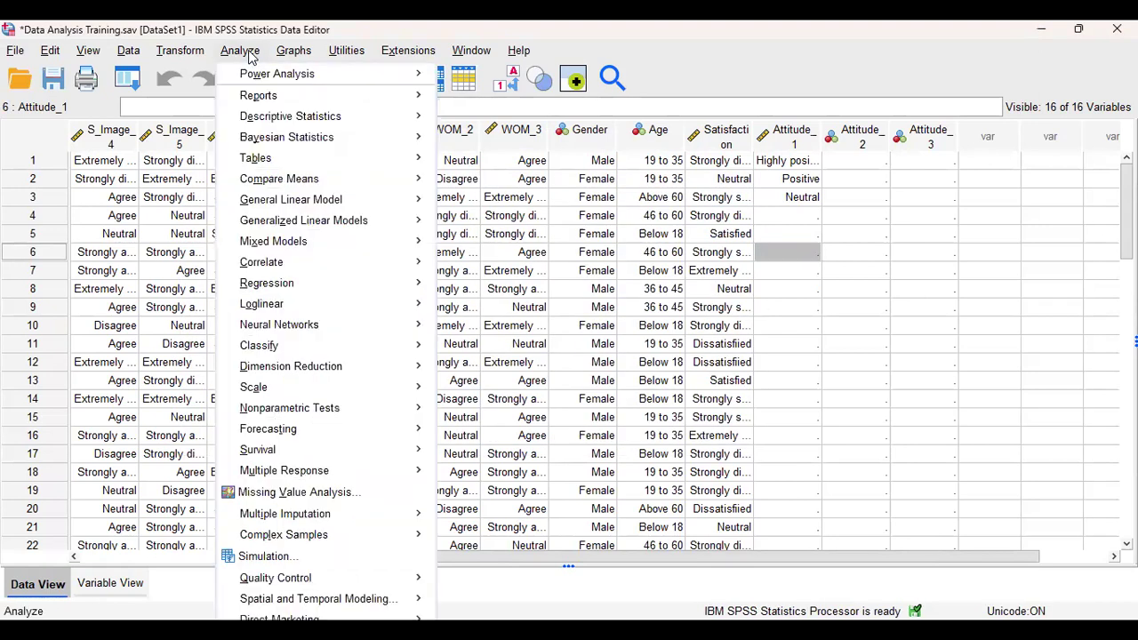
mouse_move(288, 160)
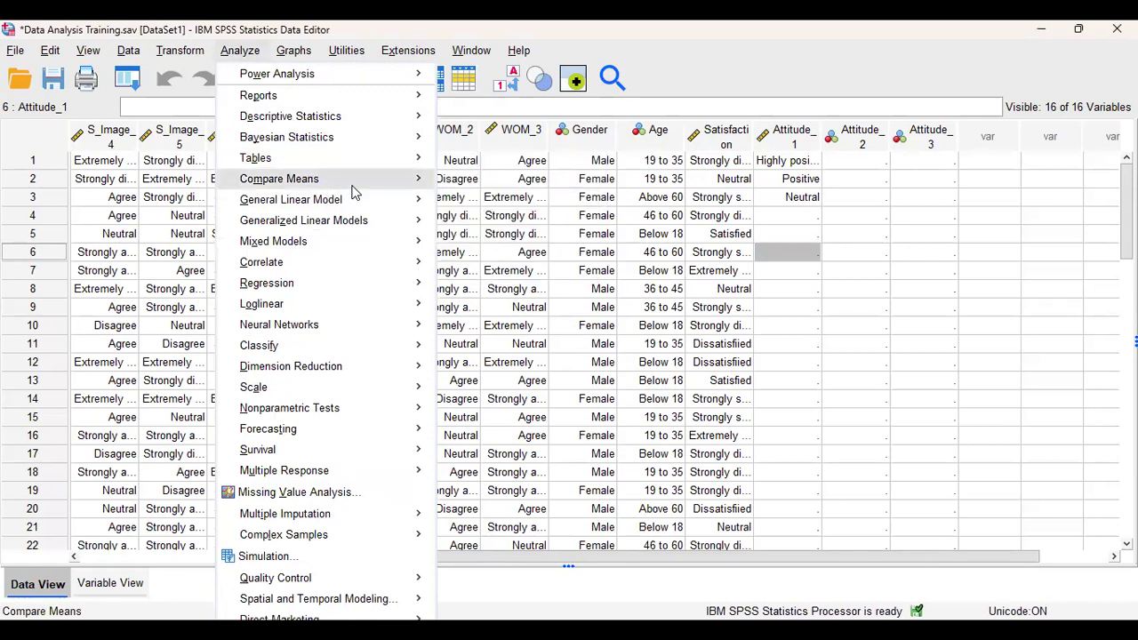
mouse_move(352, 188)
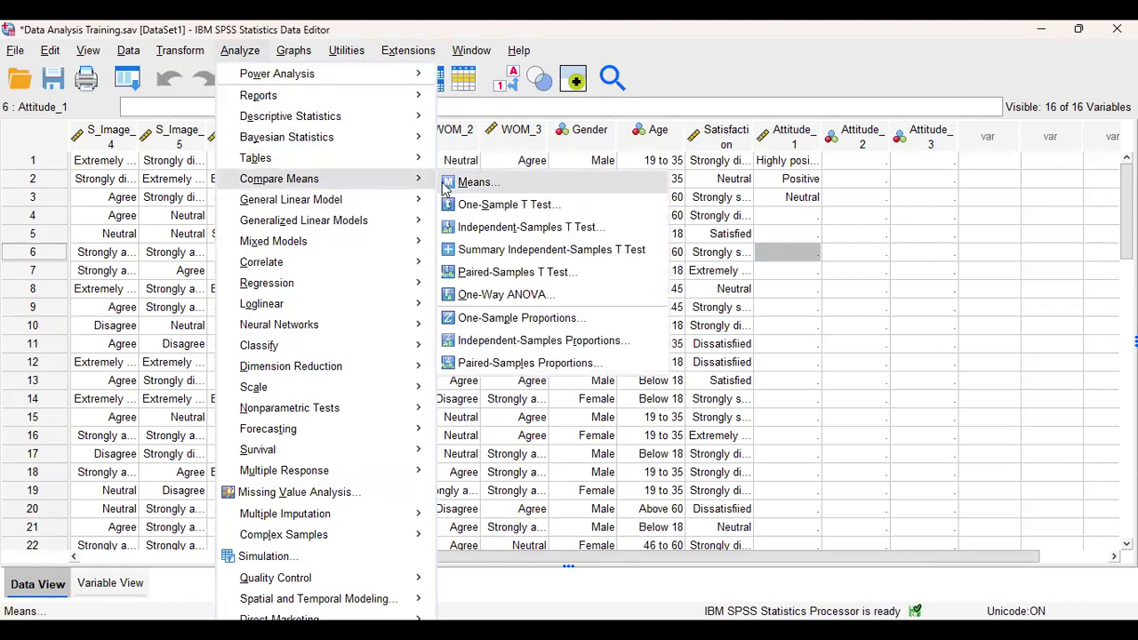
click(476, 231)
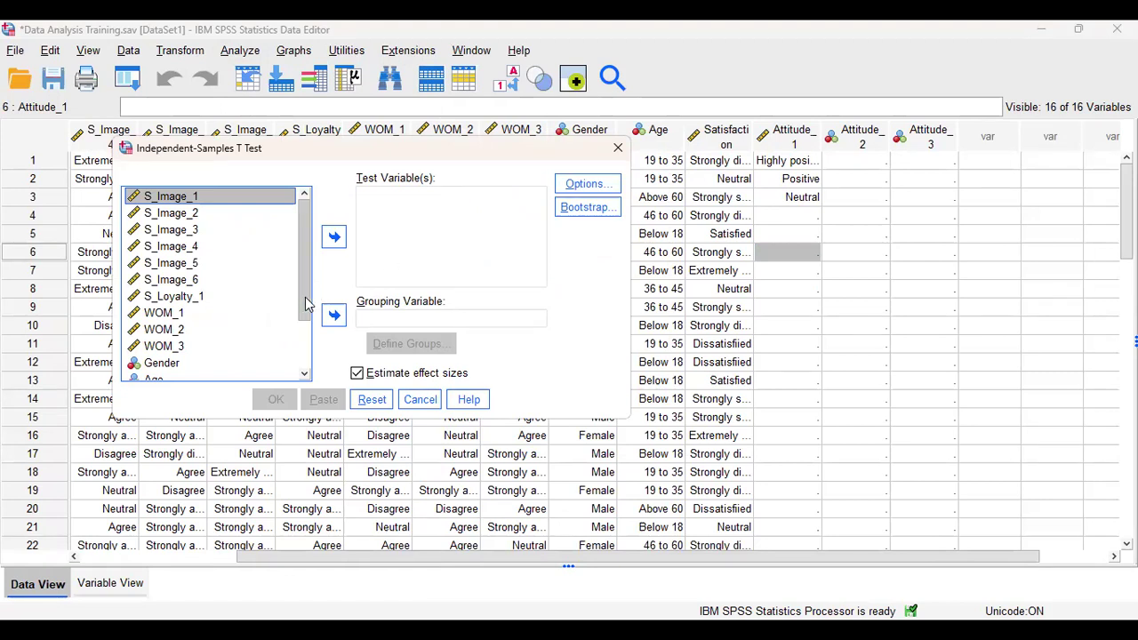
scroll(306, 328, down, 1)
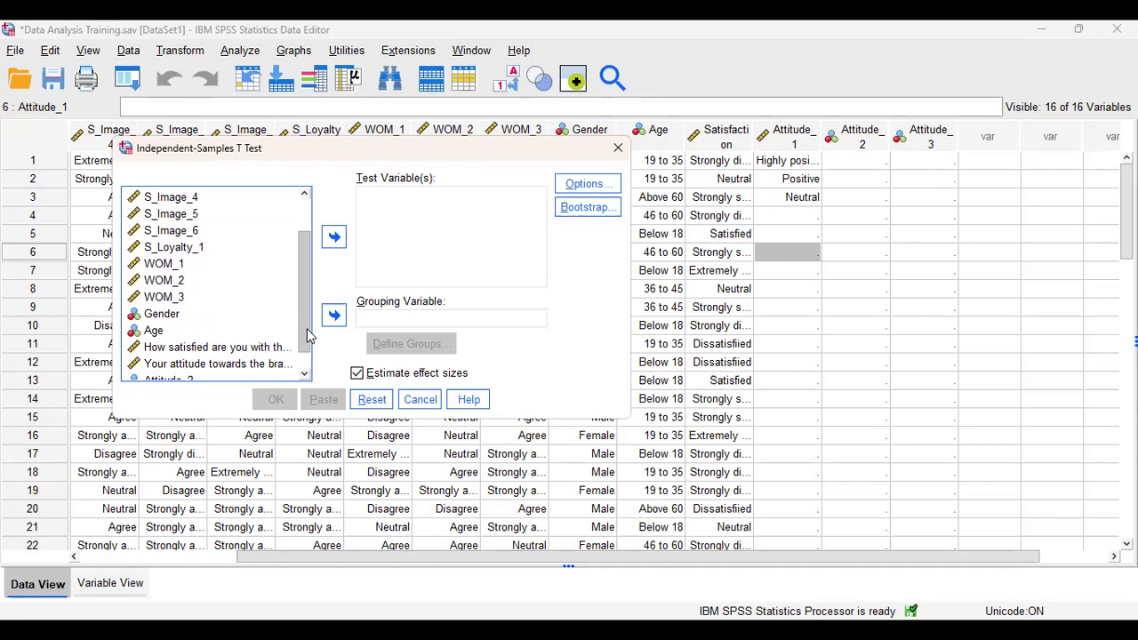
scroll(307, 335, down, 1)
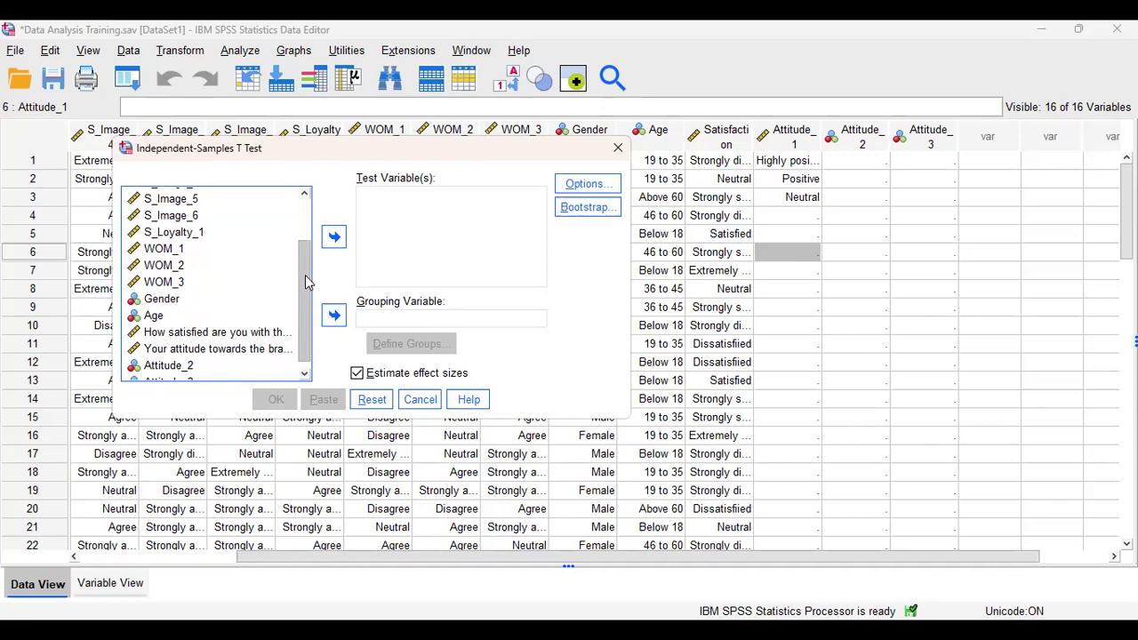
drag(305, 264, 307, 224)
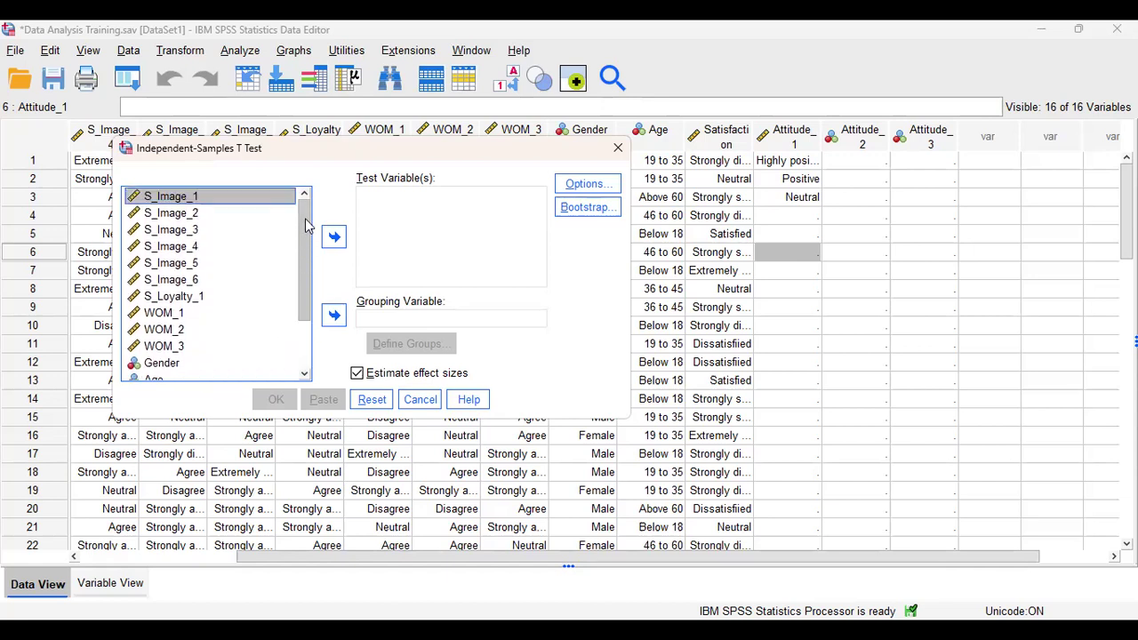
click(194, 231)
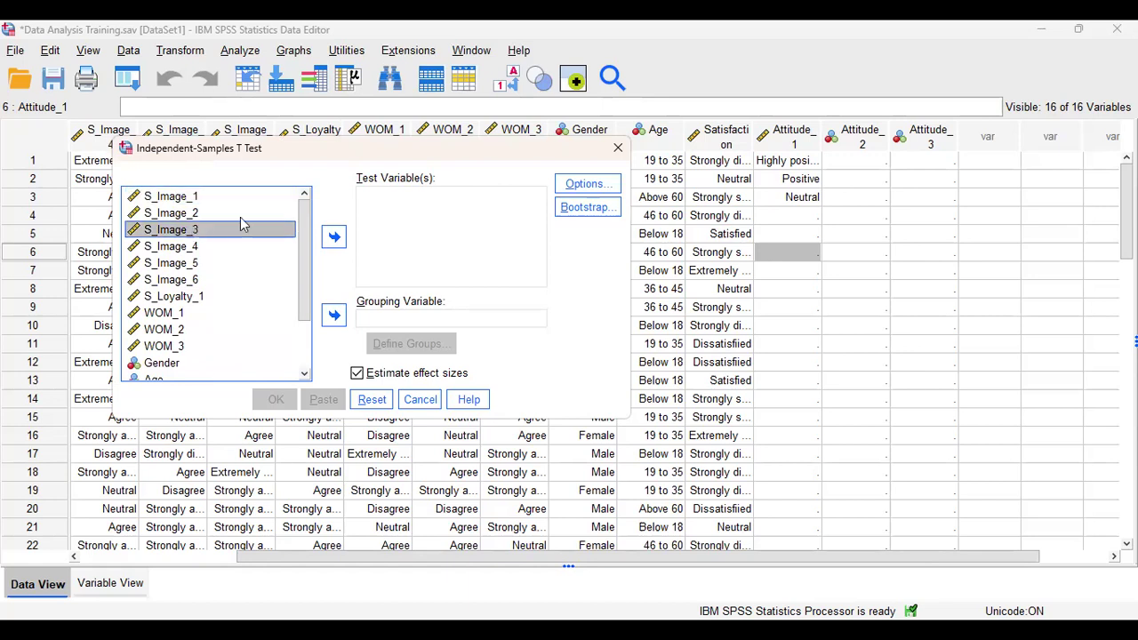
click(335, 237)
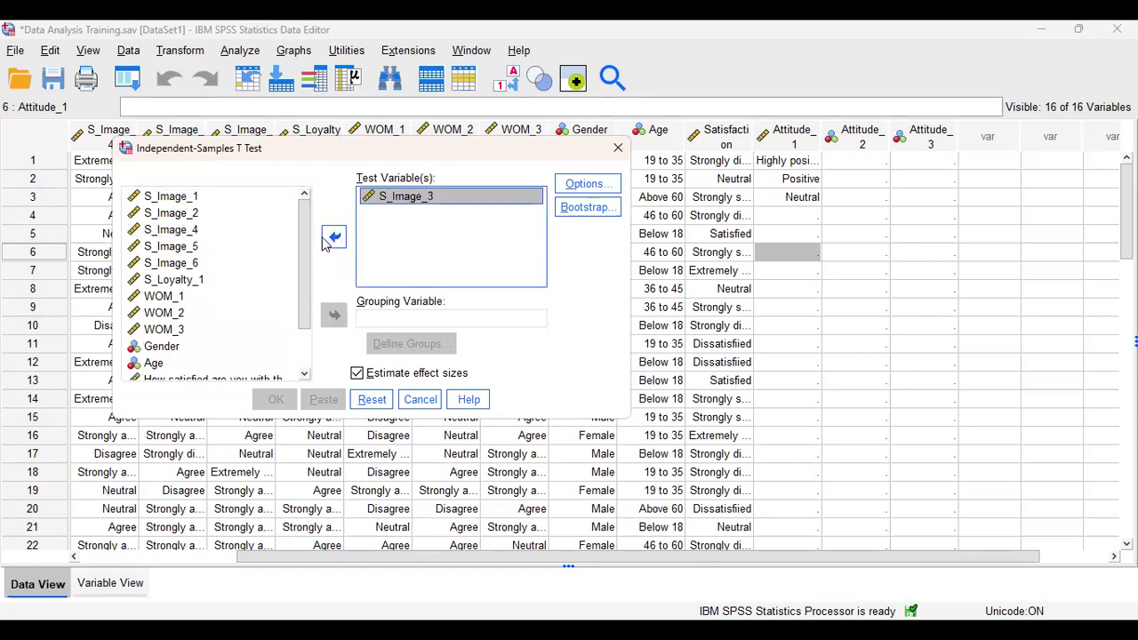
Assign Gender as the grouping variable, and check the test's confidence interval and missing-value options without changing them
scroll(303, 287, down, 1)
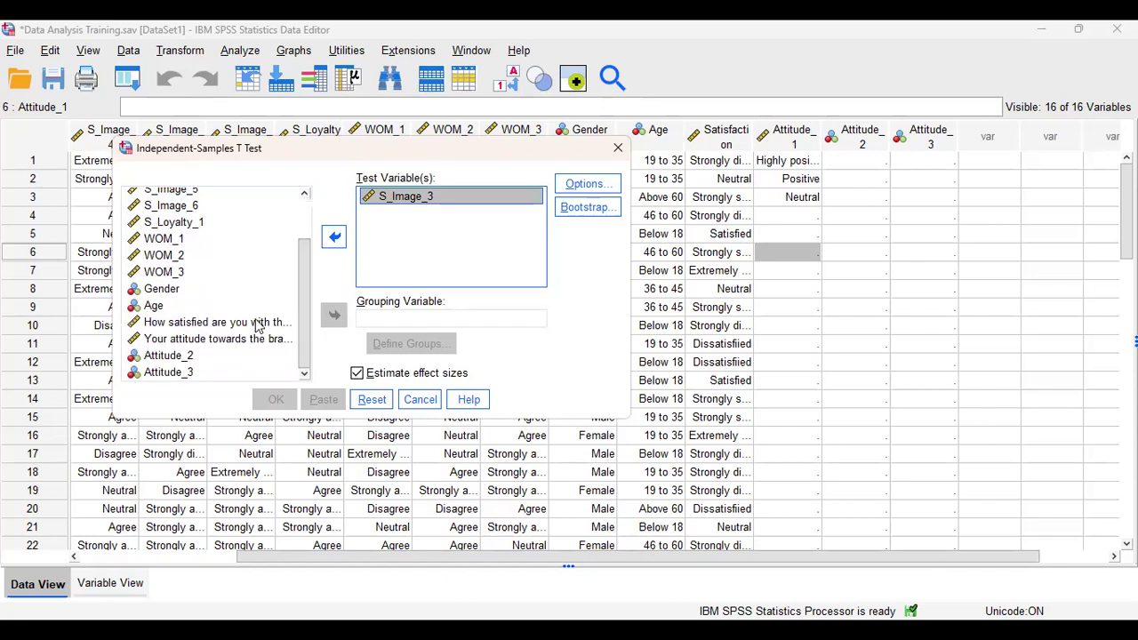
click(162, 290)
click(333, 317)
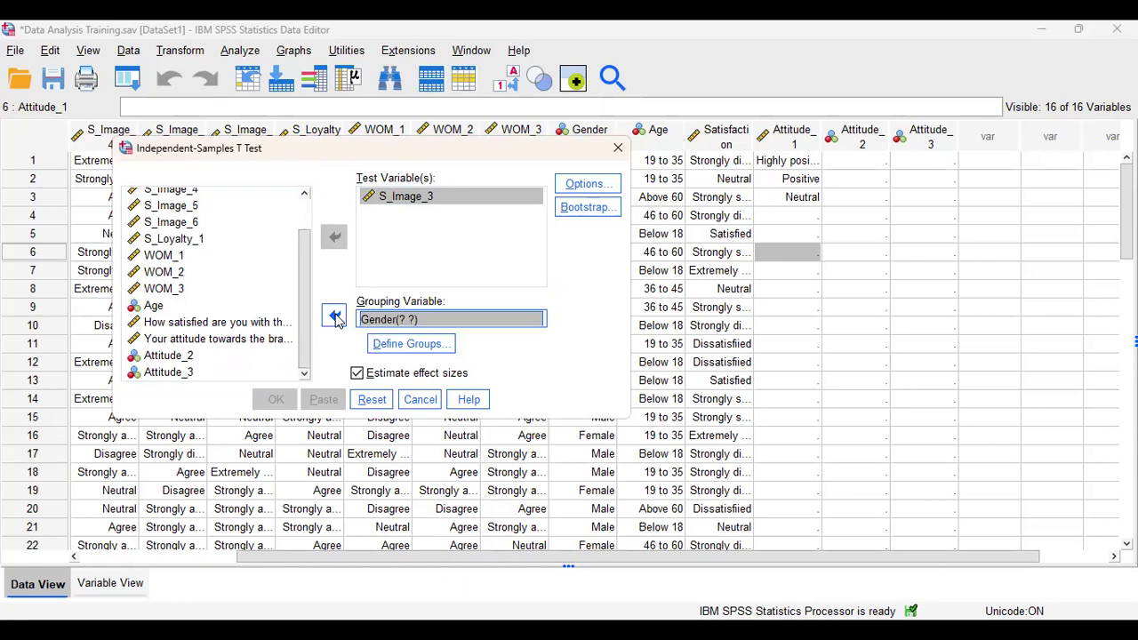
click(594, 185)
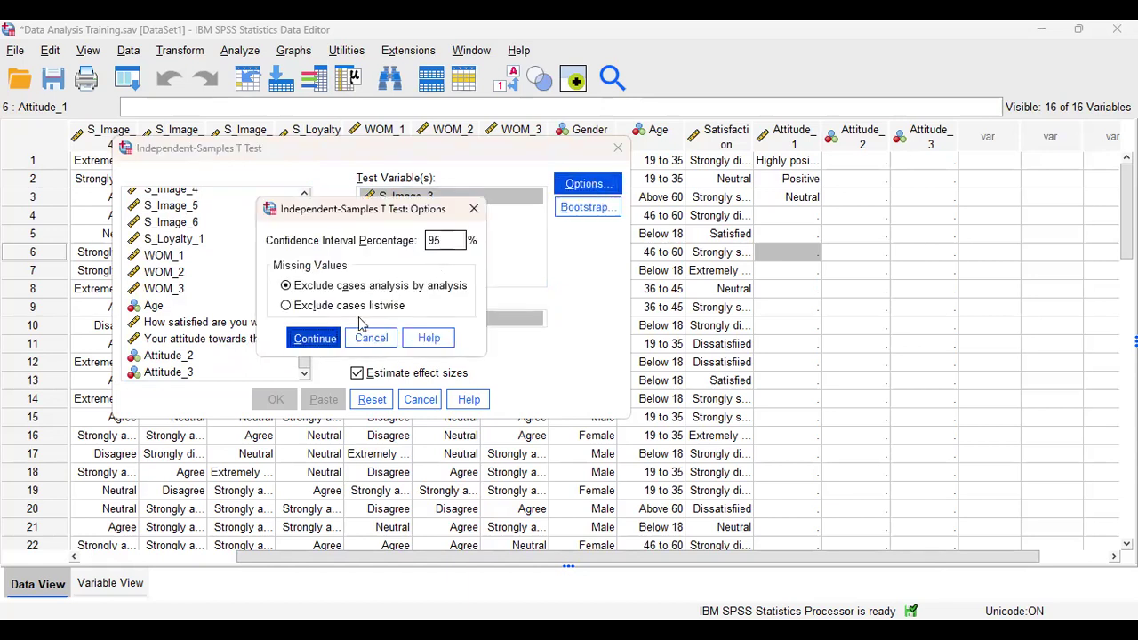
click(369, 337)
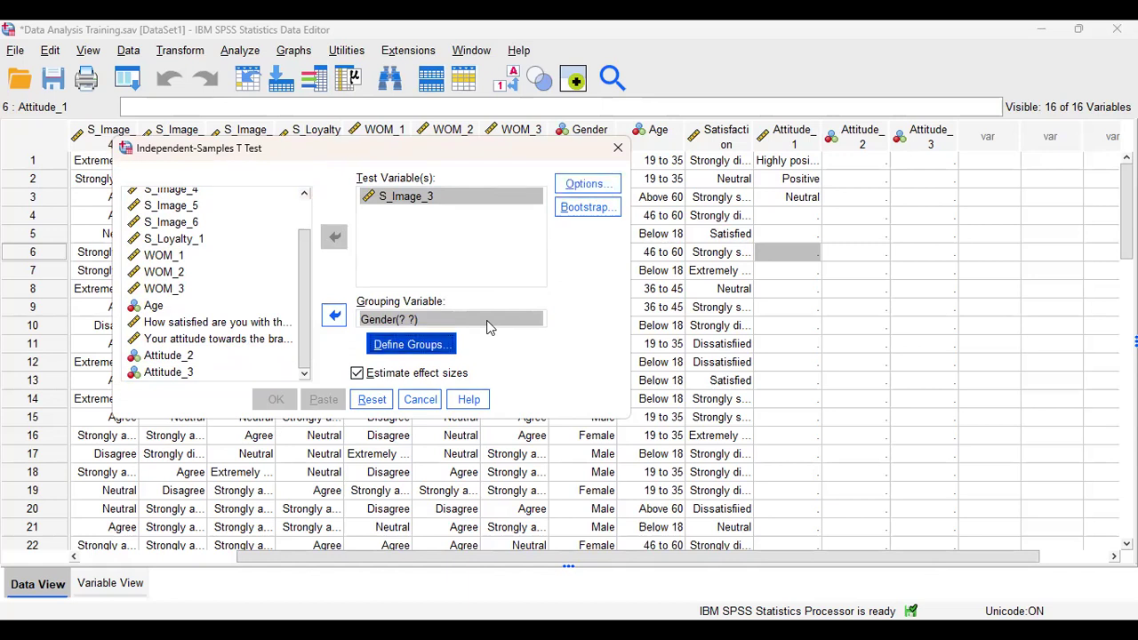
Define the Gender groups with 0 for Group 1 and 1 for Group 2
key(Return)
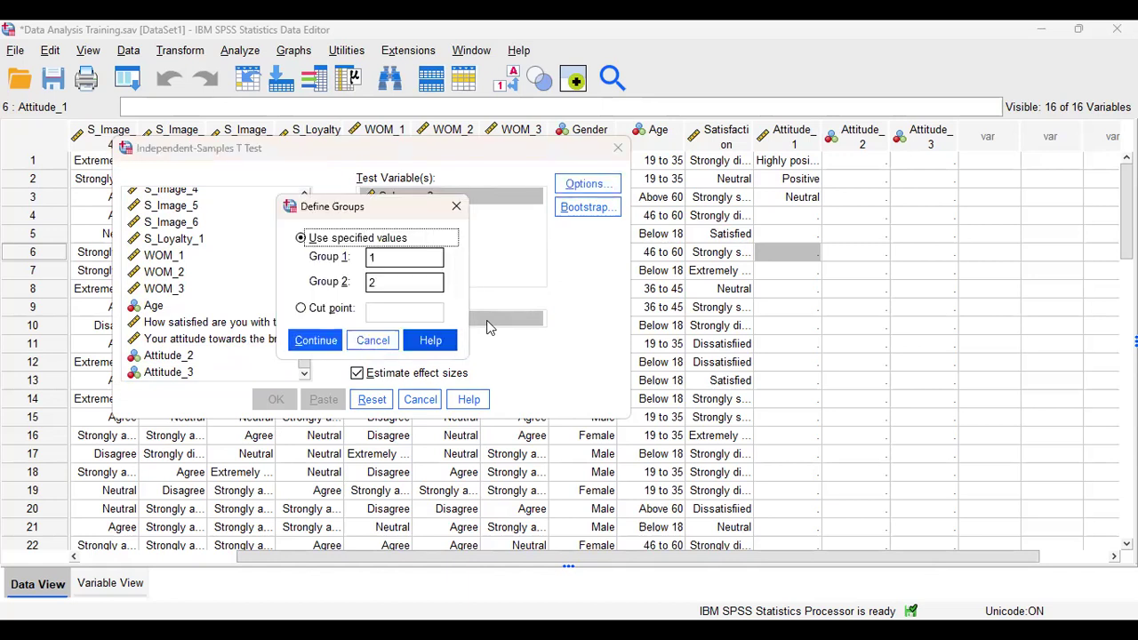
click(416, 265)
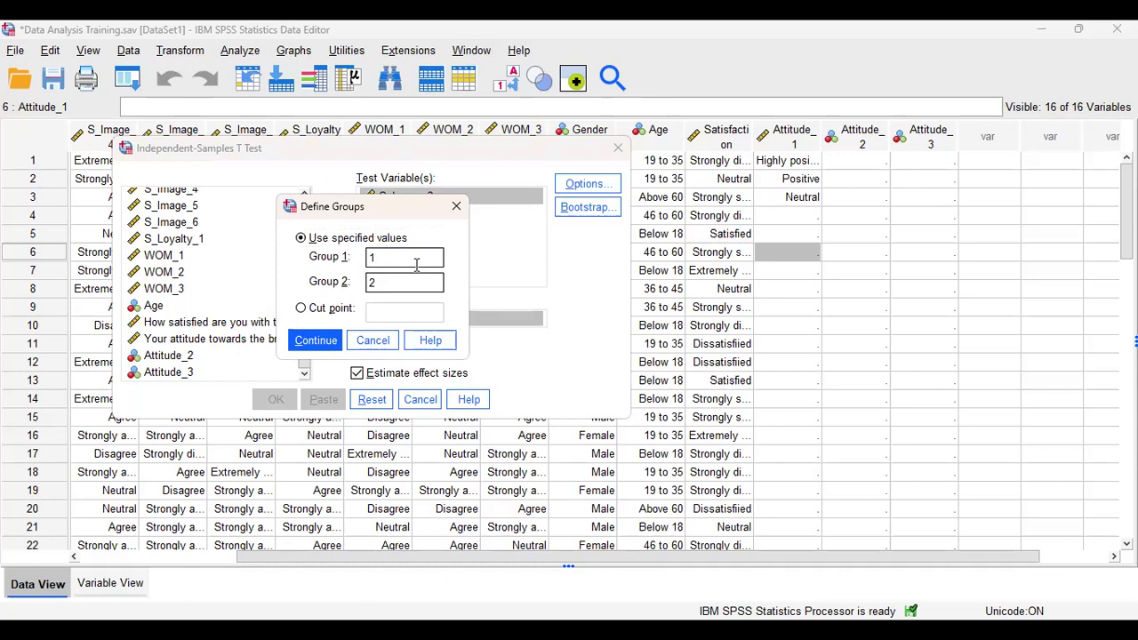
key(BackSpace)
text(0)
click(388, 282)
key(BackSpace)
text(1)
click(329, 340)
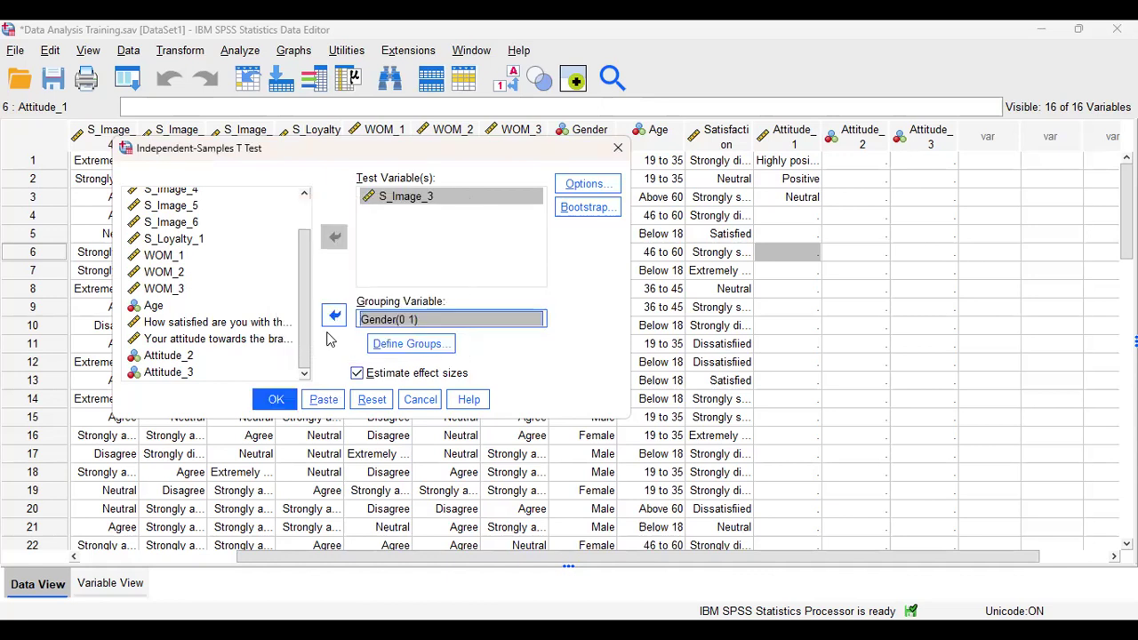
Recheck the Gender group values, run the S_Image_3 t-test and examine the Independent Samples Test table
click(413, 343)
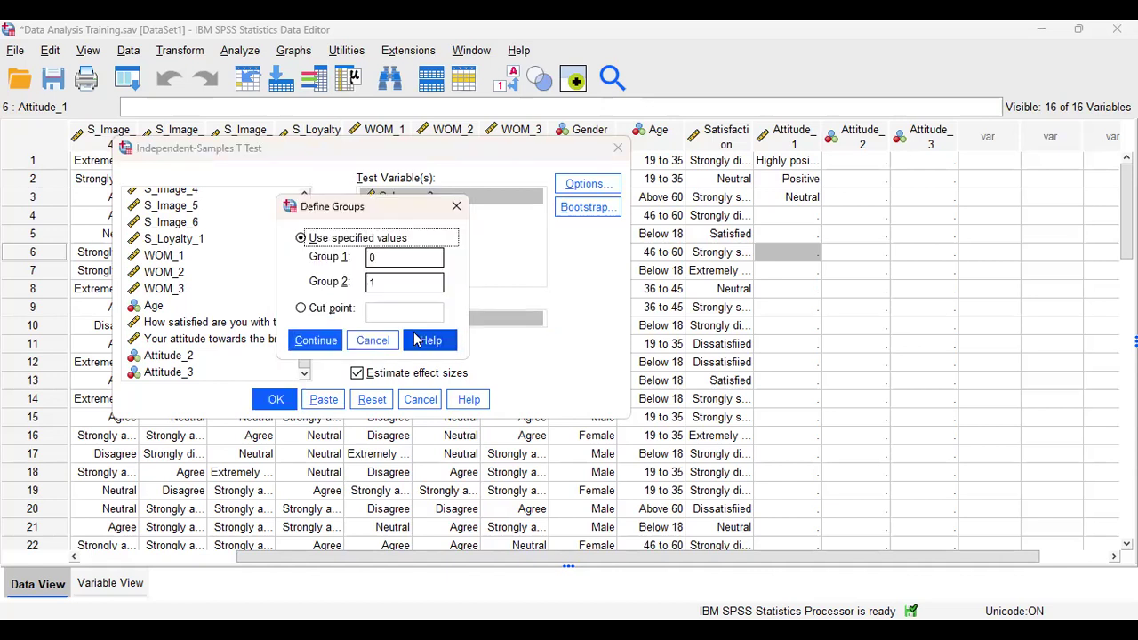
key(Return)
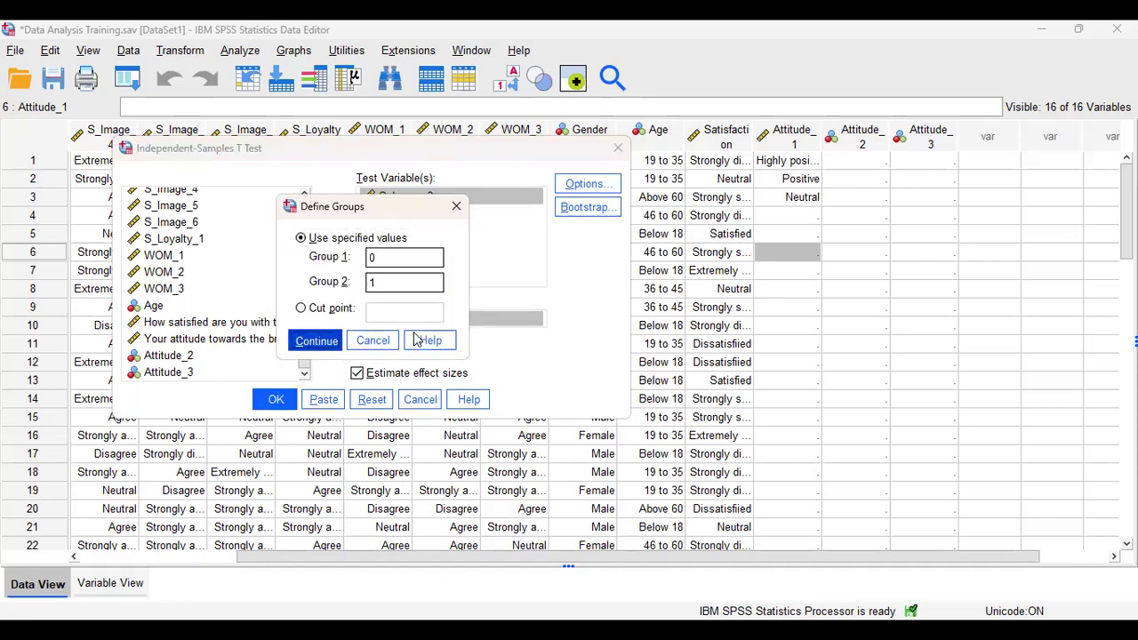
click(279, 405)
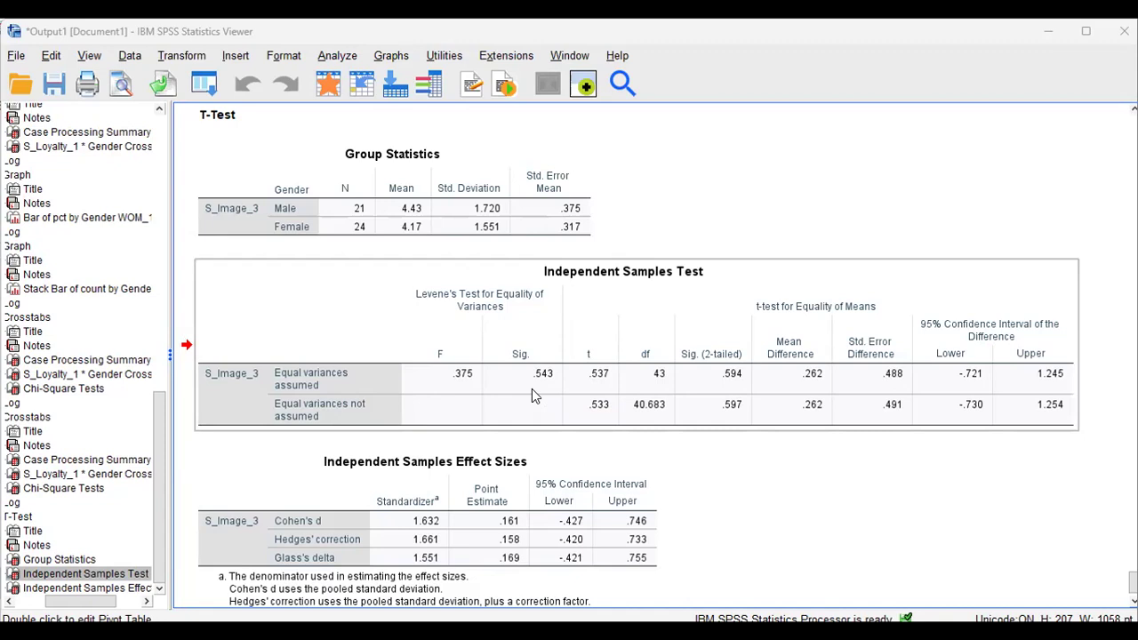
click(890, 390)
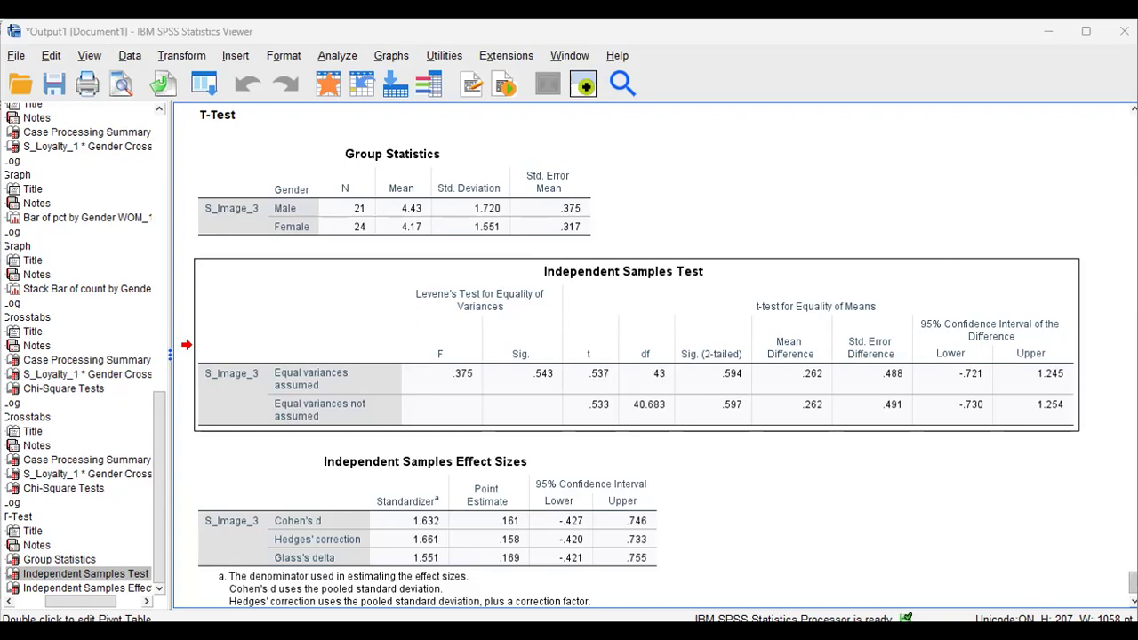
click(531, 400)
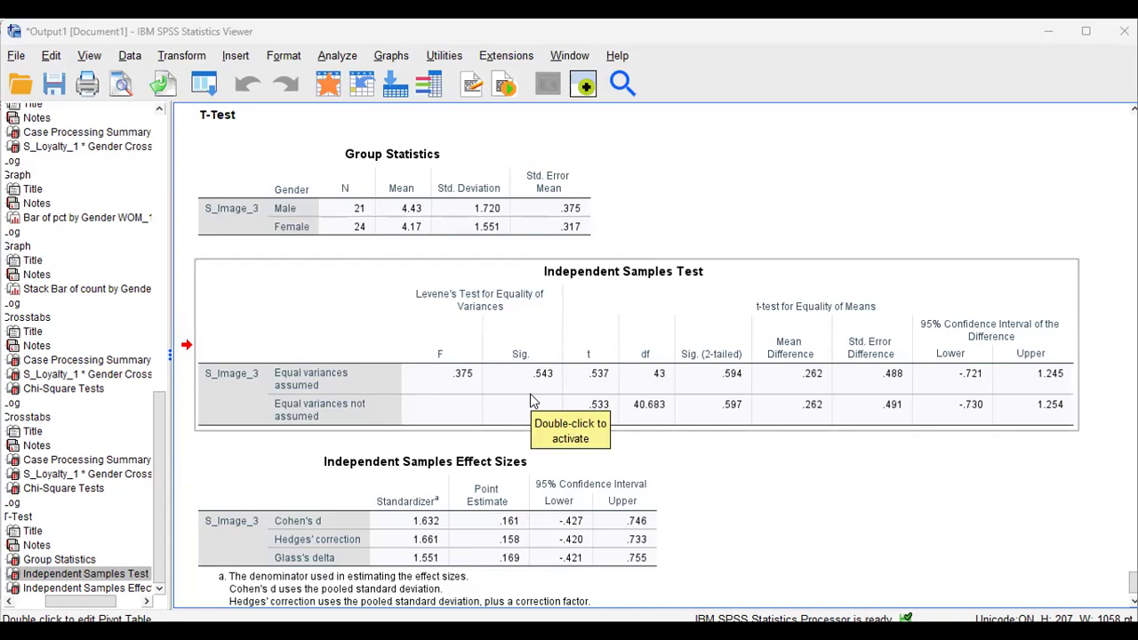
Set up a One-Way ANOVA with WOM_2 as the dependent variable and Age as the factor
click(336, 55)
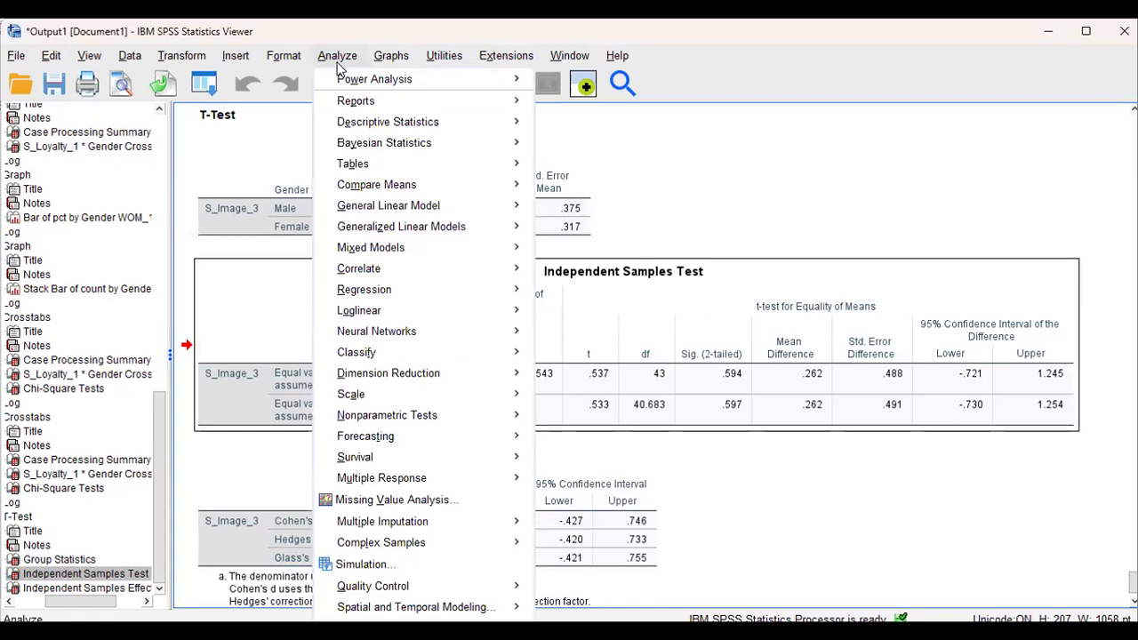
mouse_move(371, 253)
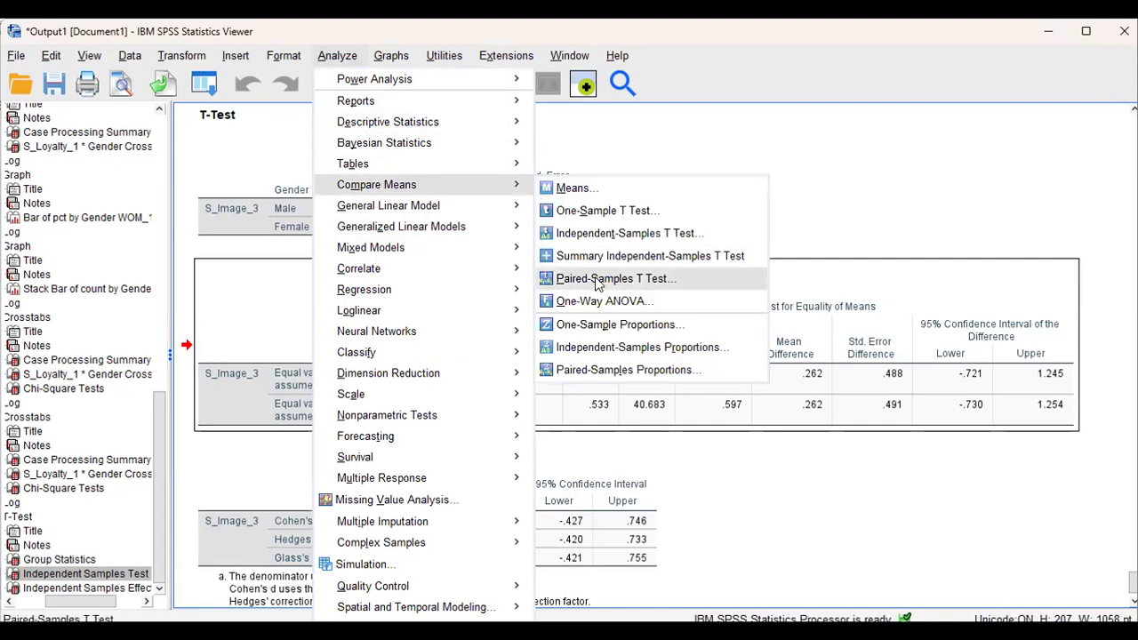
click(601, 293)
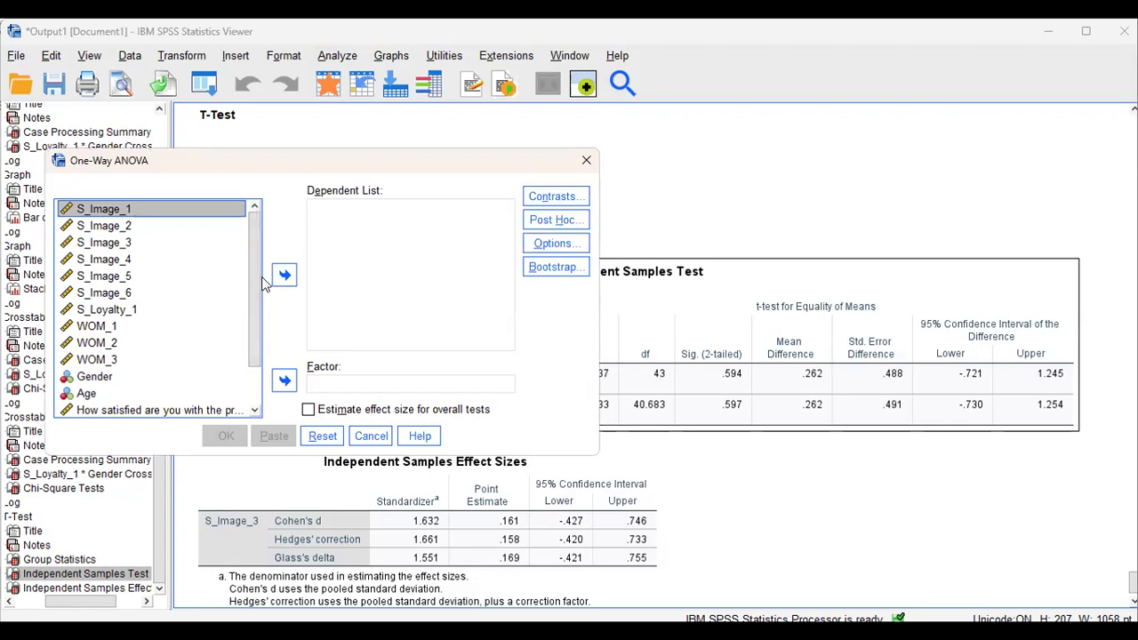
click(111, 345)
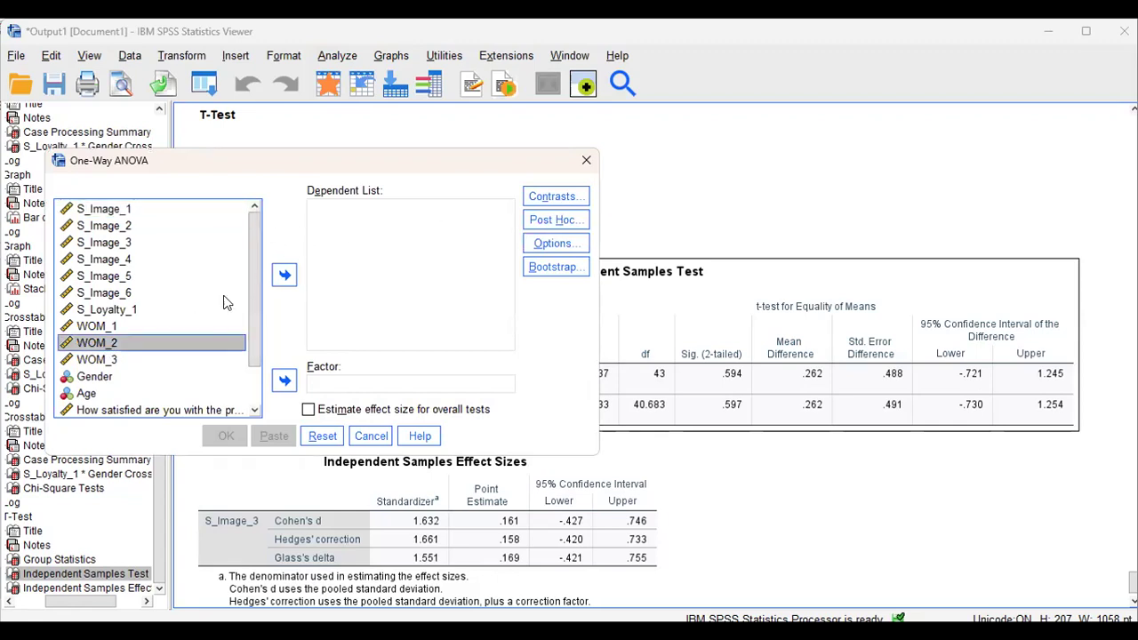
click(285, 277)
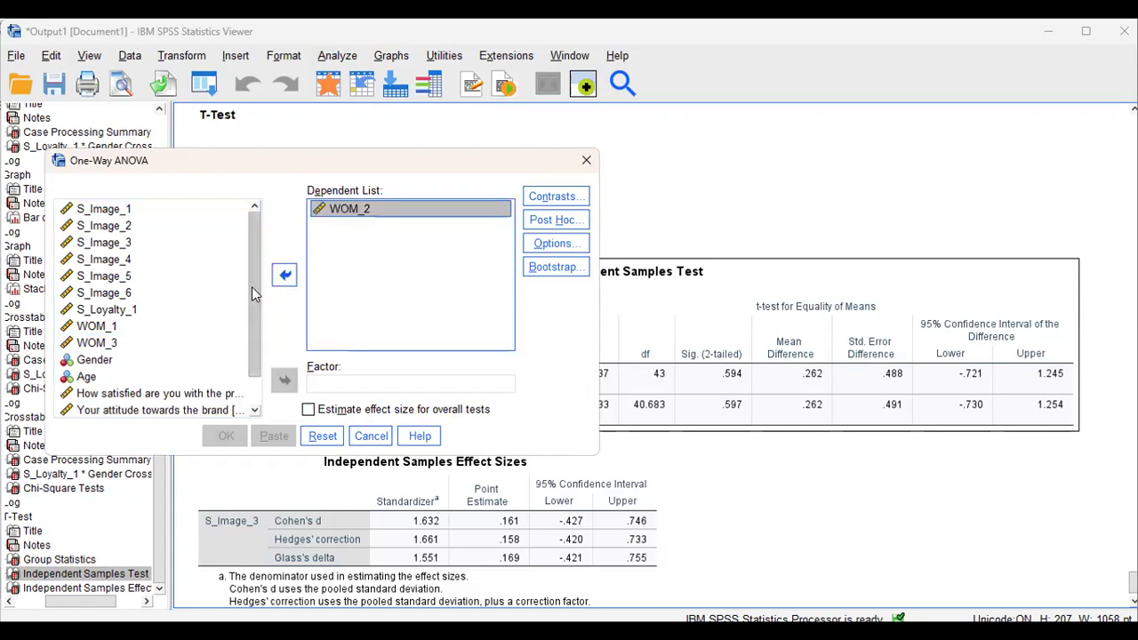
scroll(253, 291, down, 1)
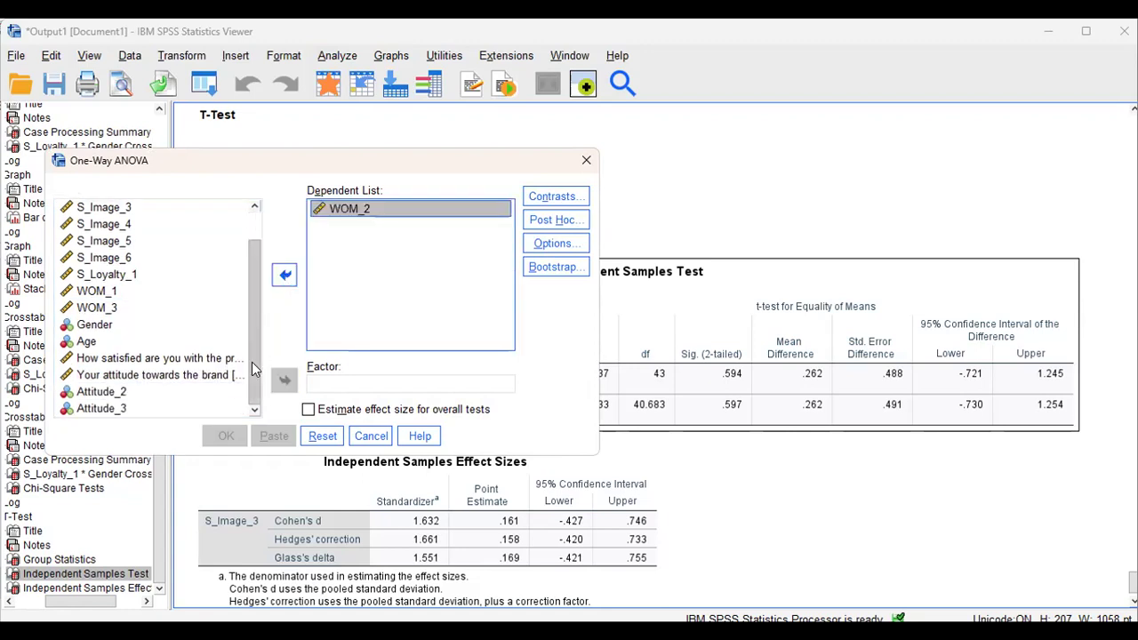
key(shift+Tab)
click(86, 343)
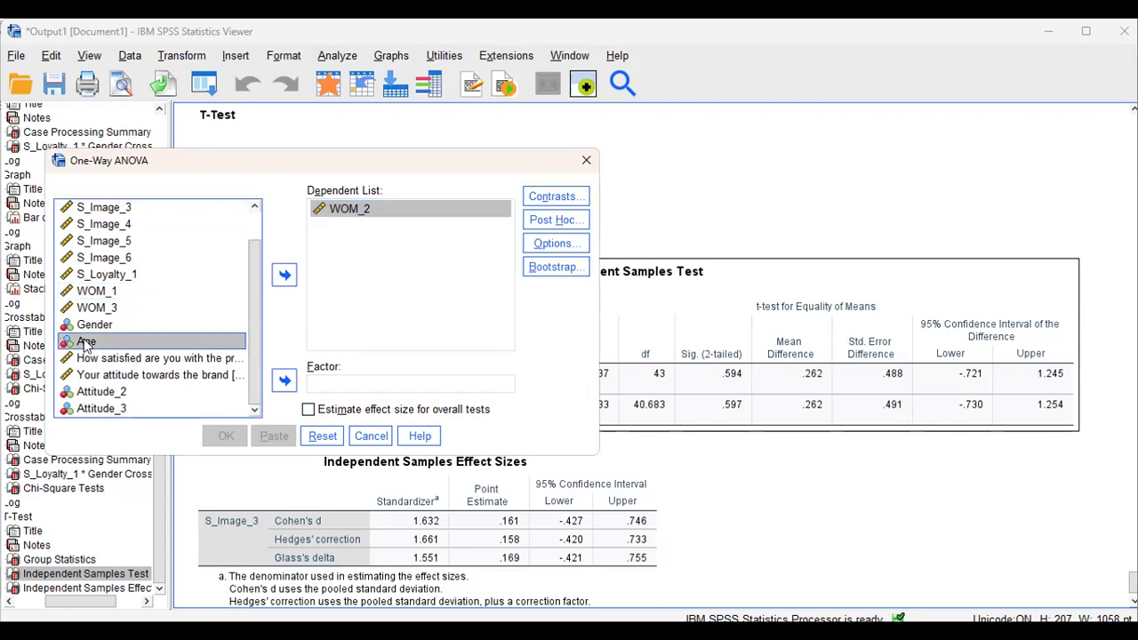
click(286, 381)
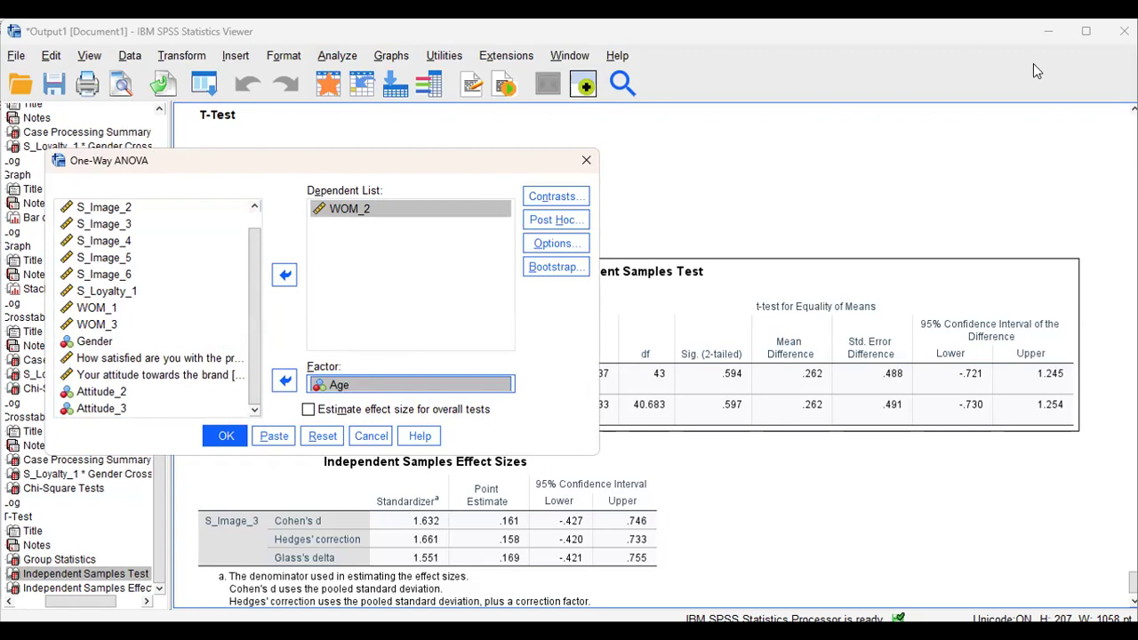
Look at the ANOVA contrasts without setting any, and enable the Tukey's-b and Scheffe post hoc comparisons
click(552, 197)
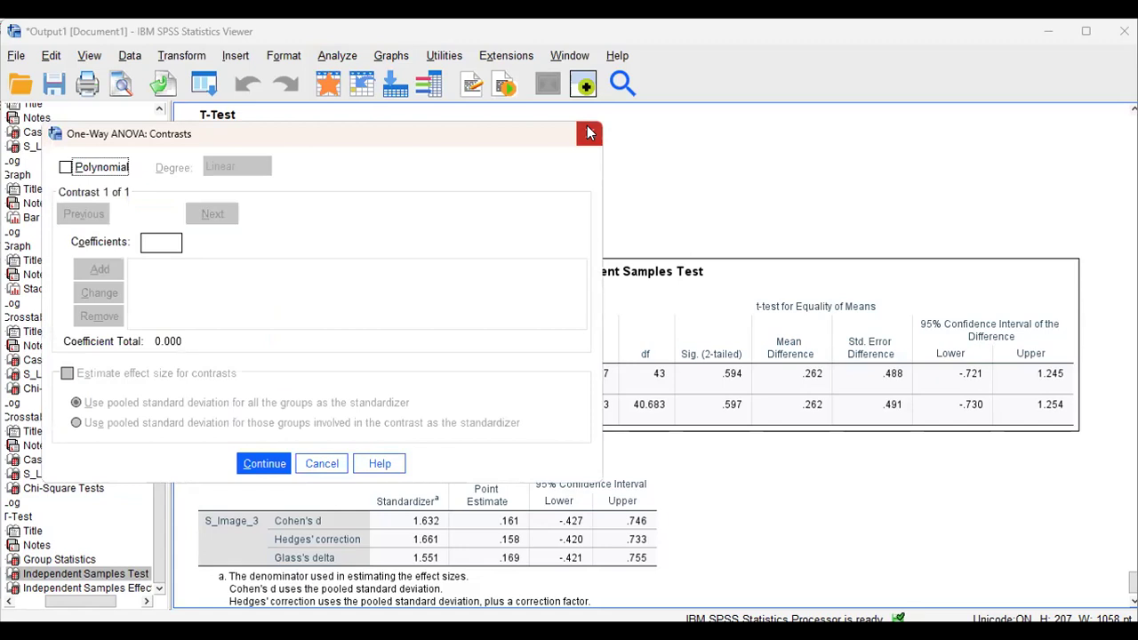
click(588, 131)
click(554, 218)
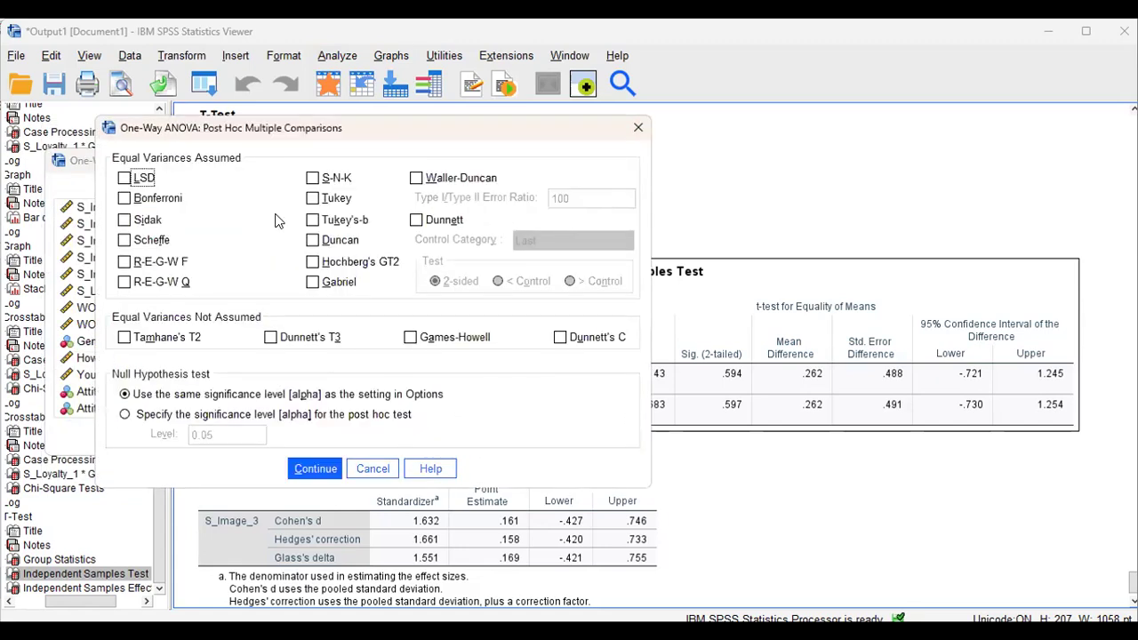
click(319, 222)
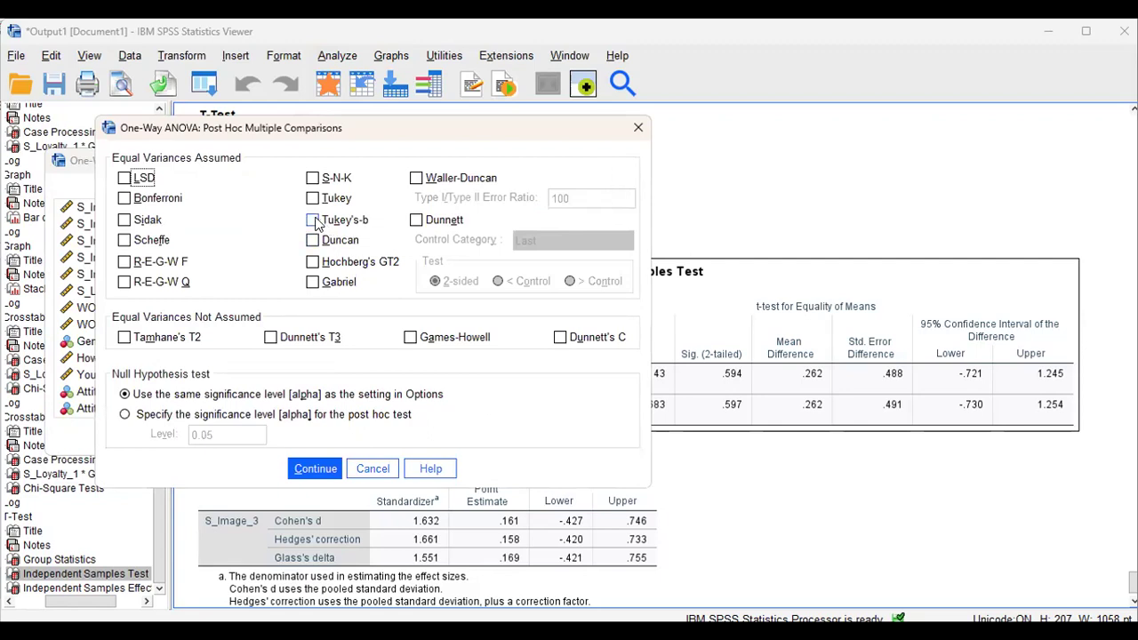
click(124, 242)
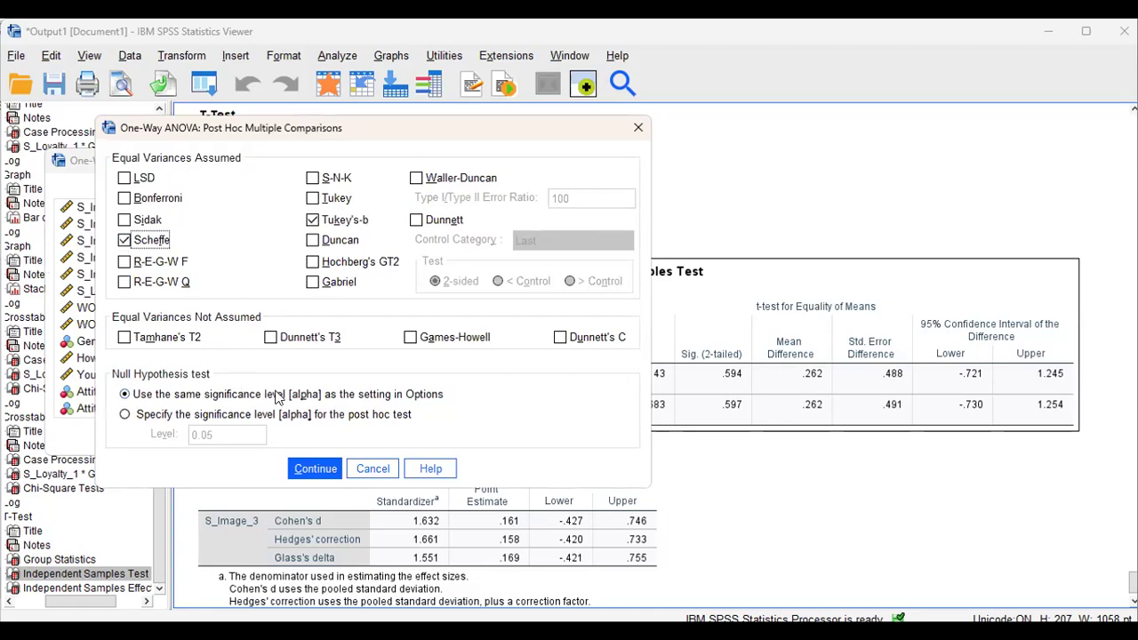
click(322, 476)
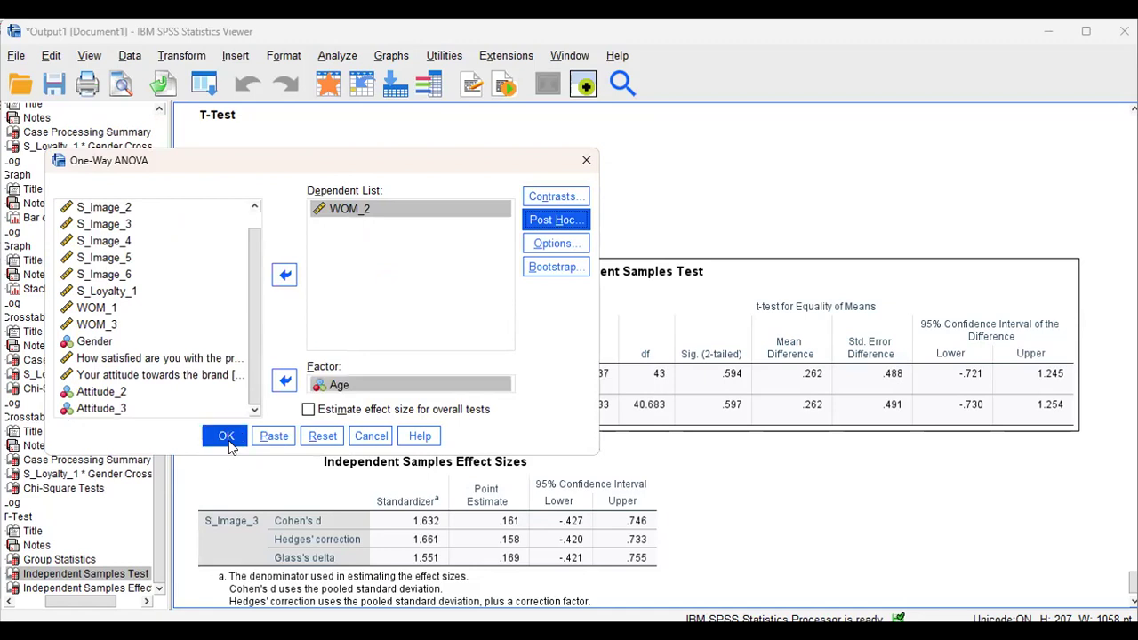
Enable the Descriptive, Homogeneity of variance test and Means plot options for the One-Way ANOVA and run it
click(539, 245)
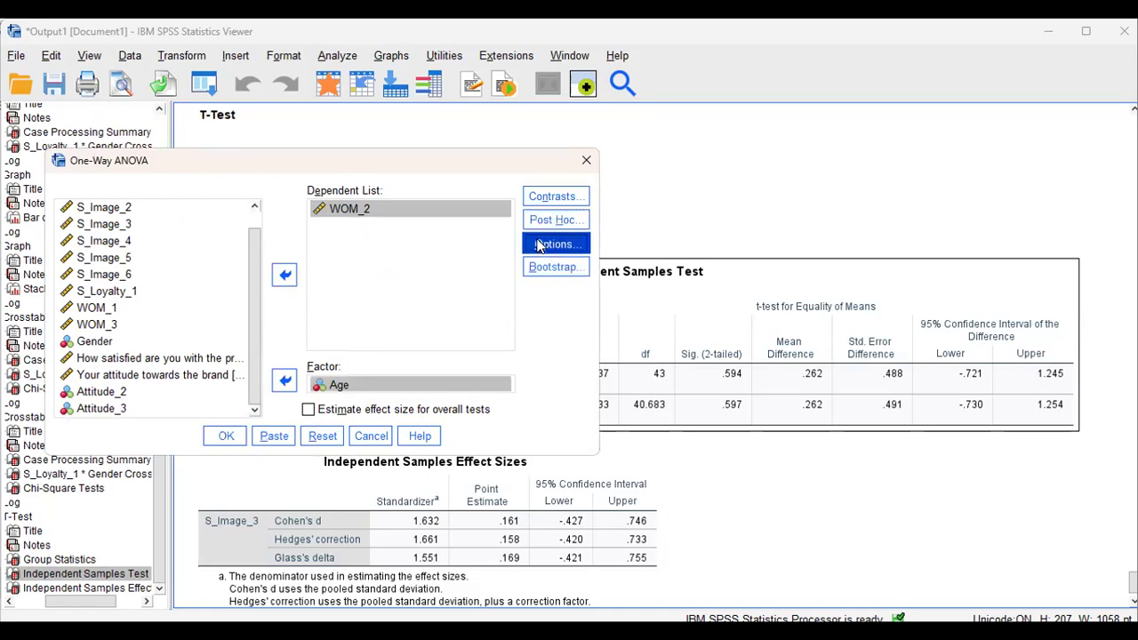
click(237, 192)
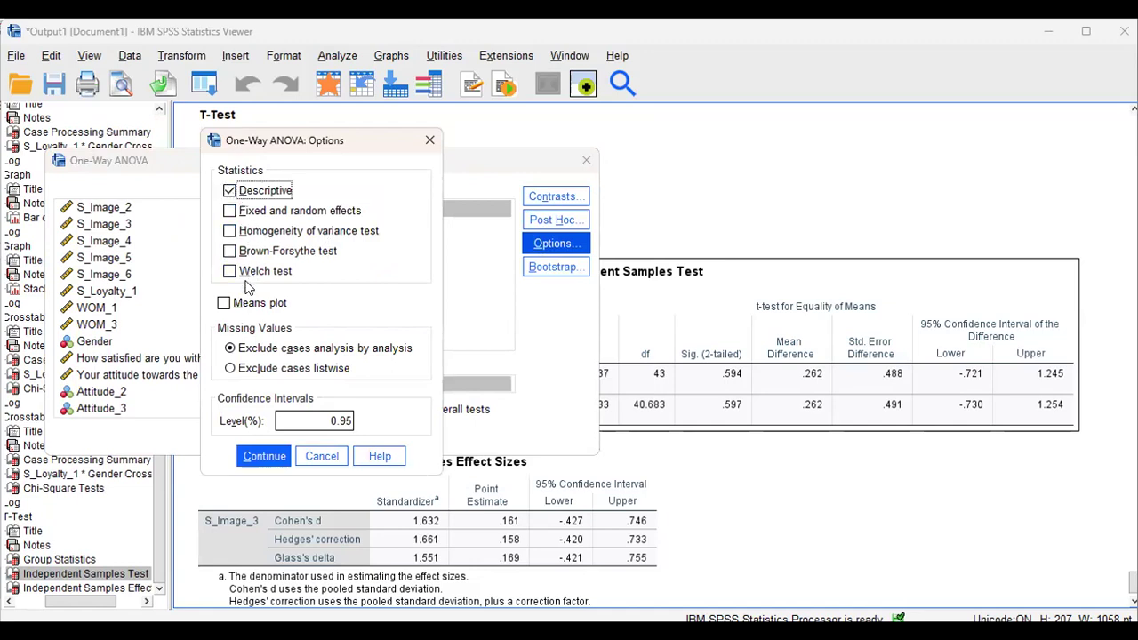
click(223, 304)
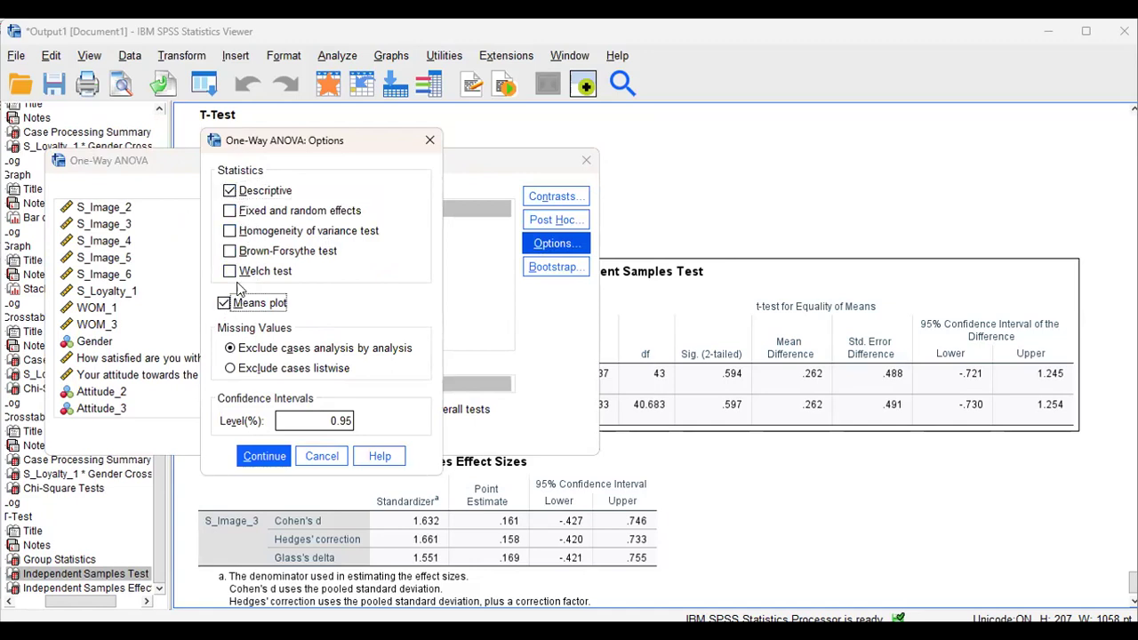
click(230, 231)
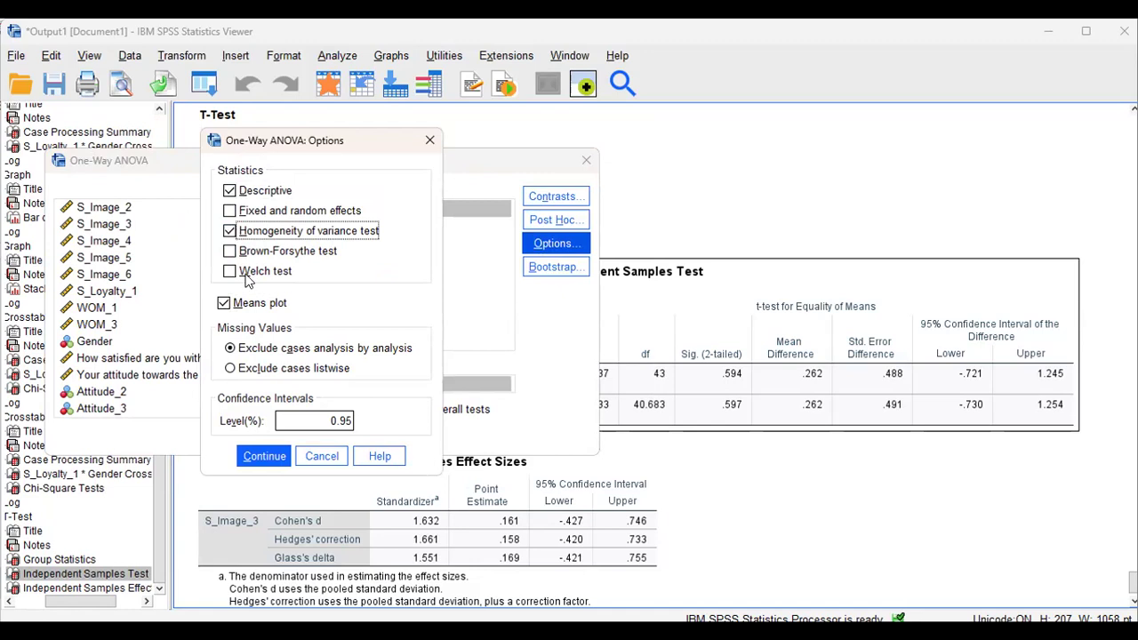
click(267, 457)
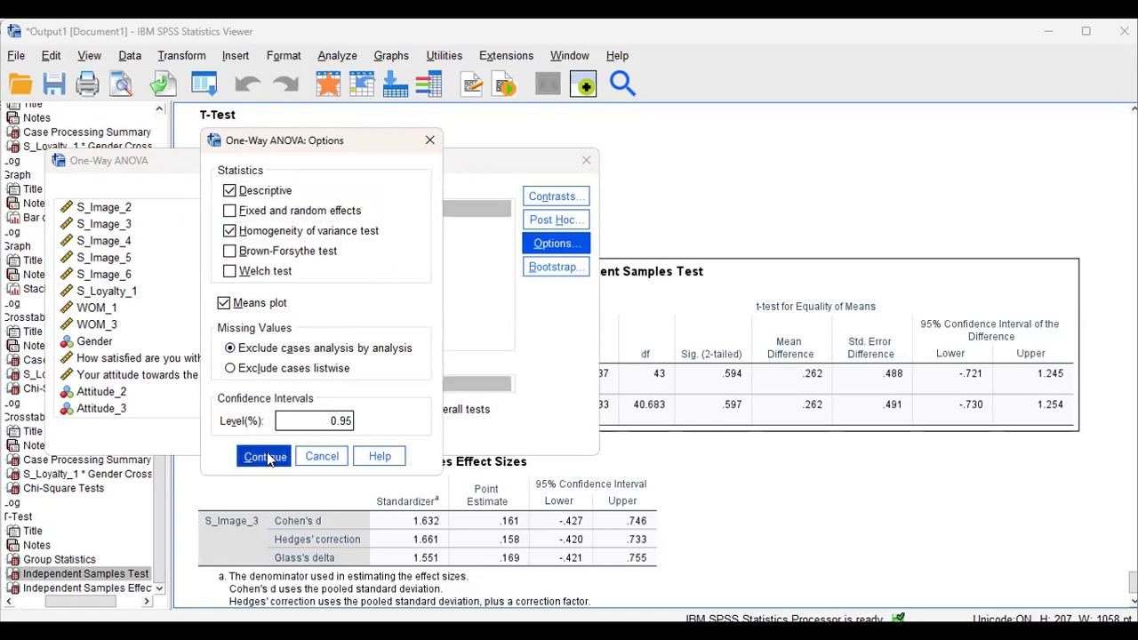
click(234, 437)
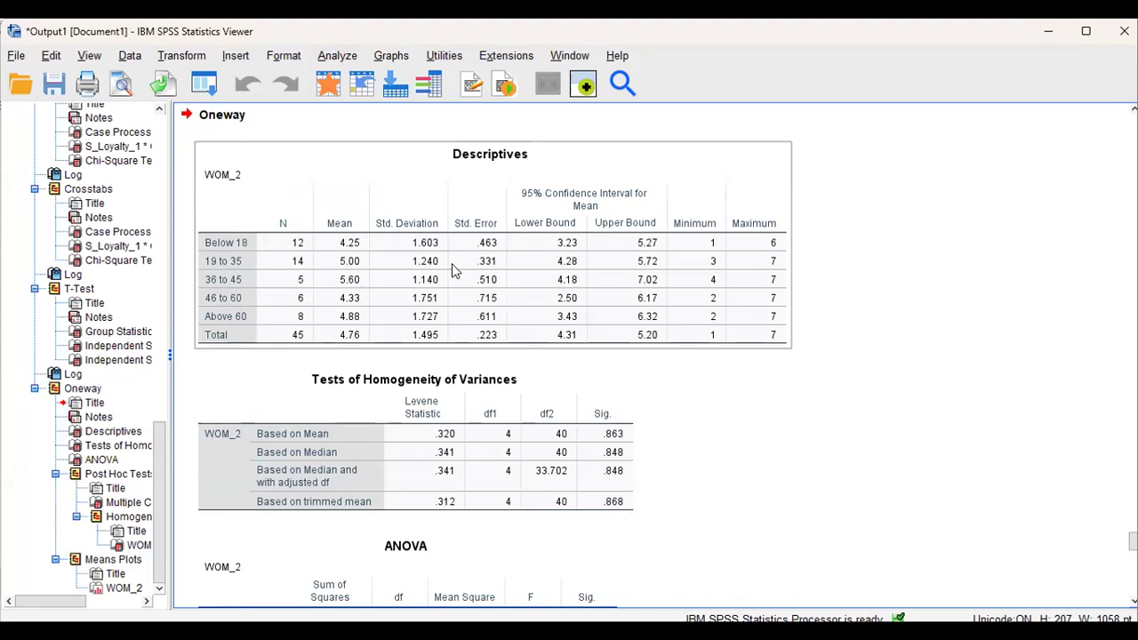
Examine the Descriptives, Tests of Homogeneity of Variances and ANOVA tables for WOM_2, checking the significance between groups
click(425, 133)
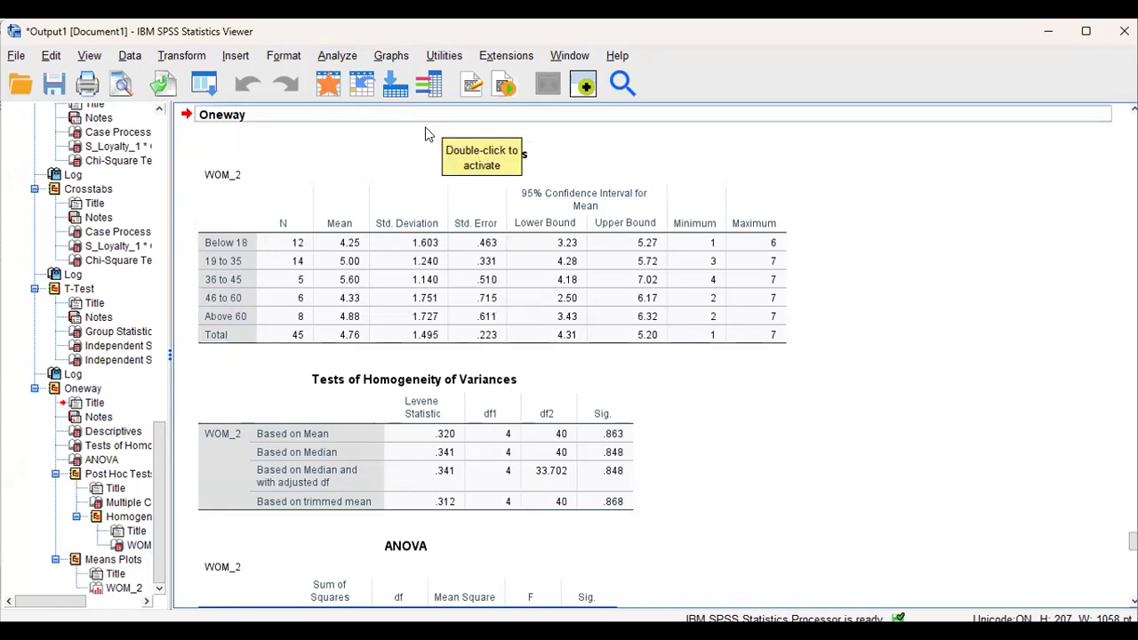
click(627, 218)
click(615, 417)
click(955, 430)
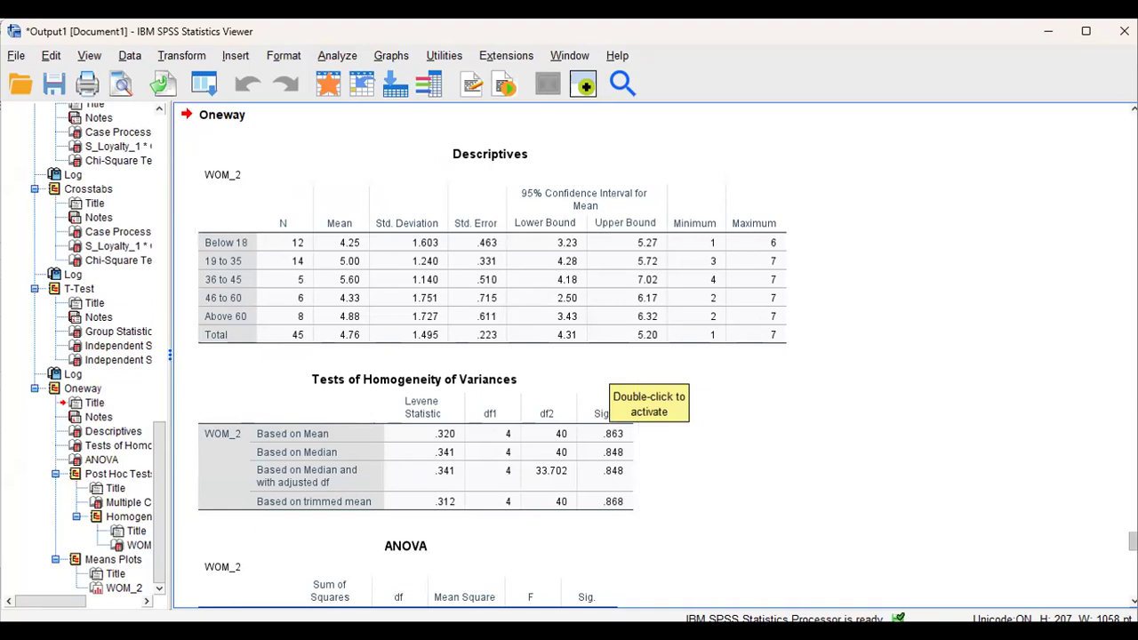
scroll(623, 391, down, 5)
scroll(623, 391, up, 3)
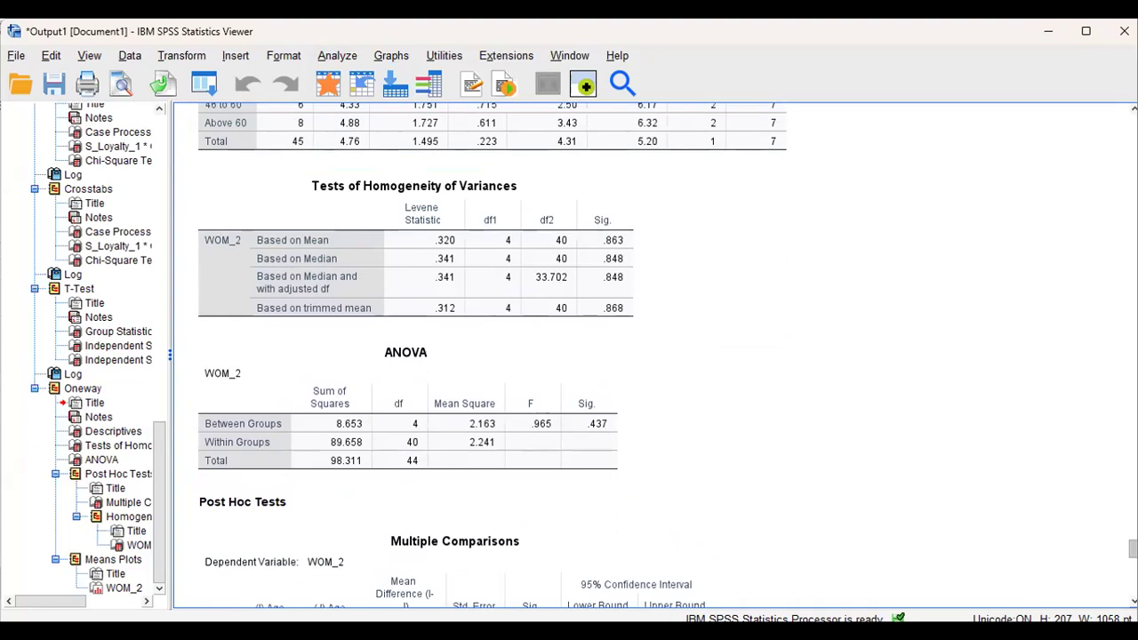
scroll(489, 355, down, 3)
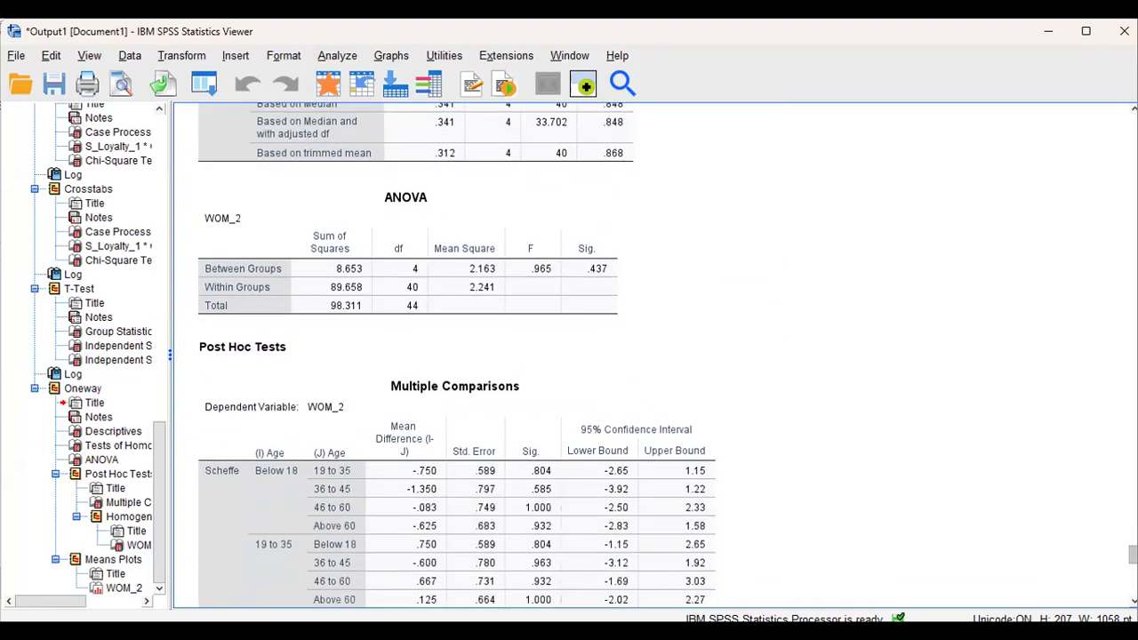
scroll(647, 480, up, 3)
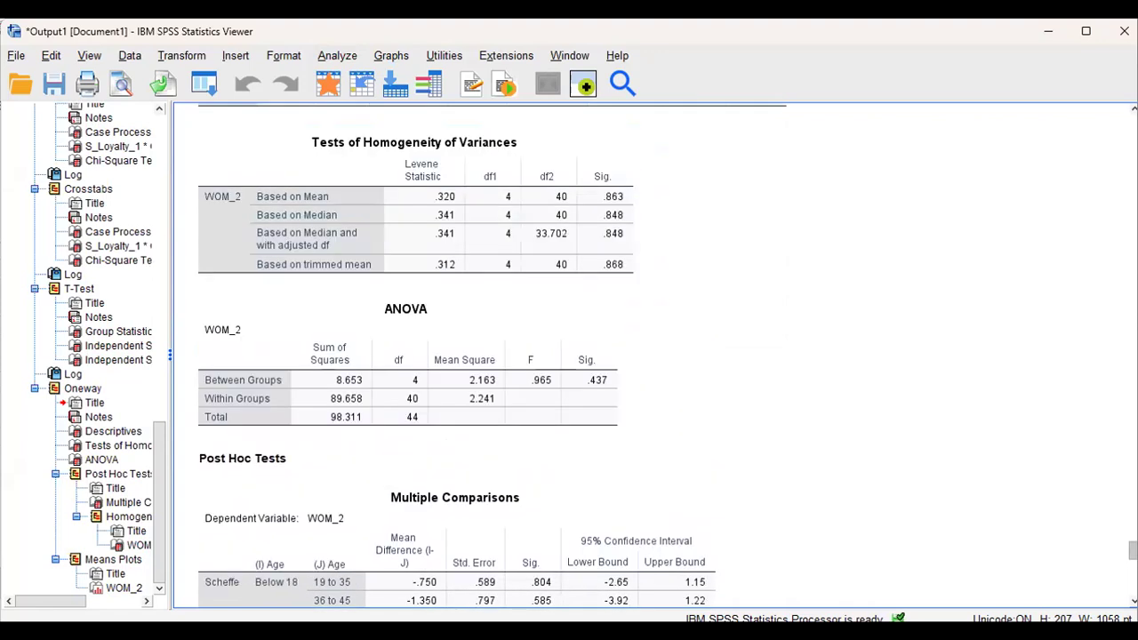
click(500, 426)
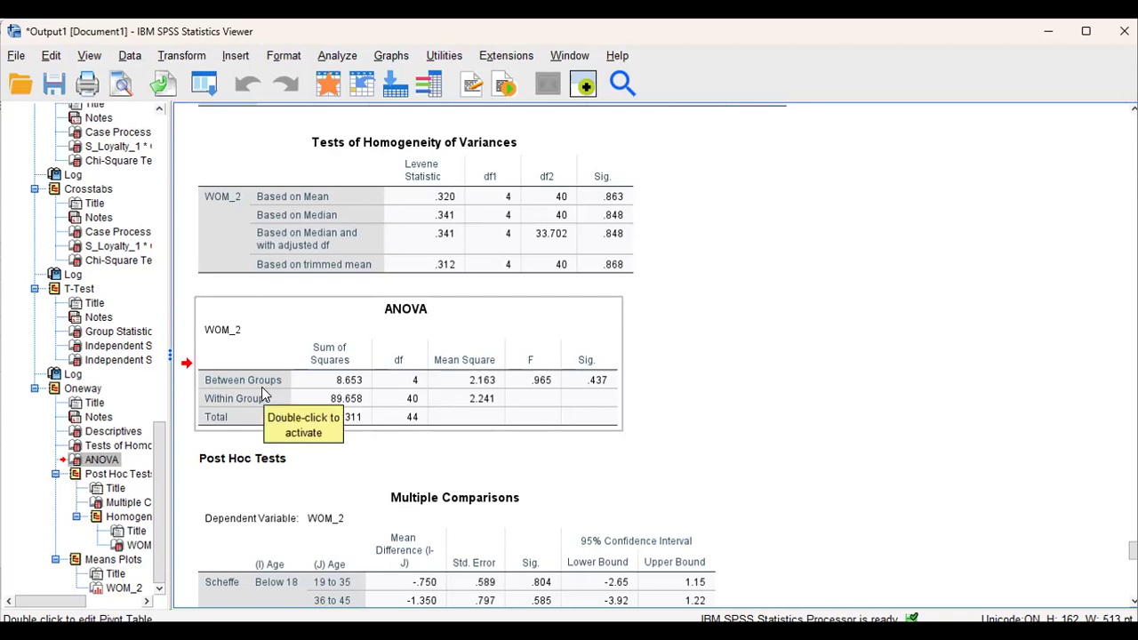
click(596, 398)
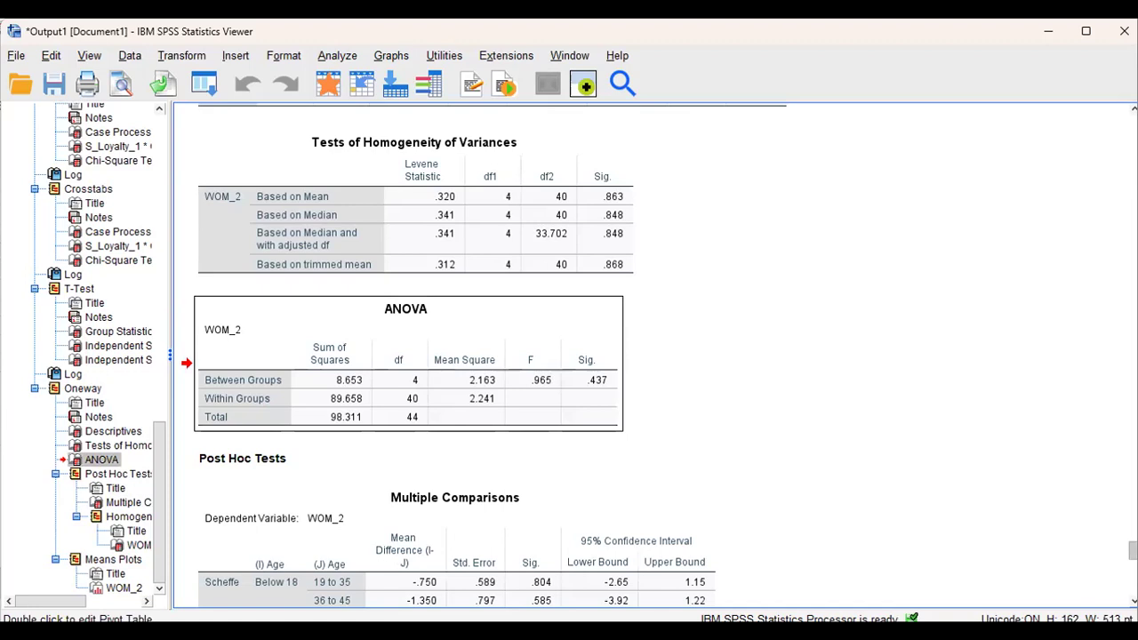
Review the Scheffe multiple comparisons, the homogeneous subsets and the means plot of WOM_2 by Age
scroll(480, 355, down, 5)
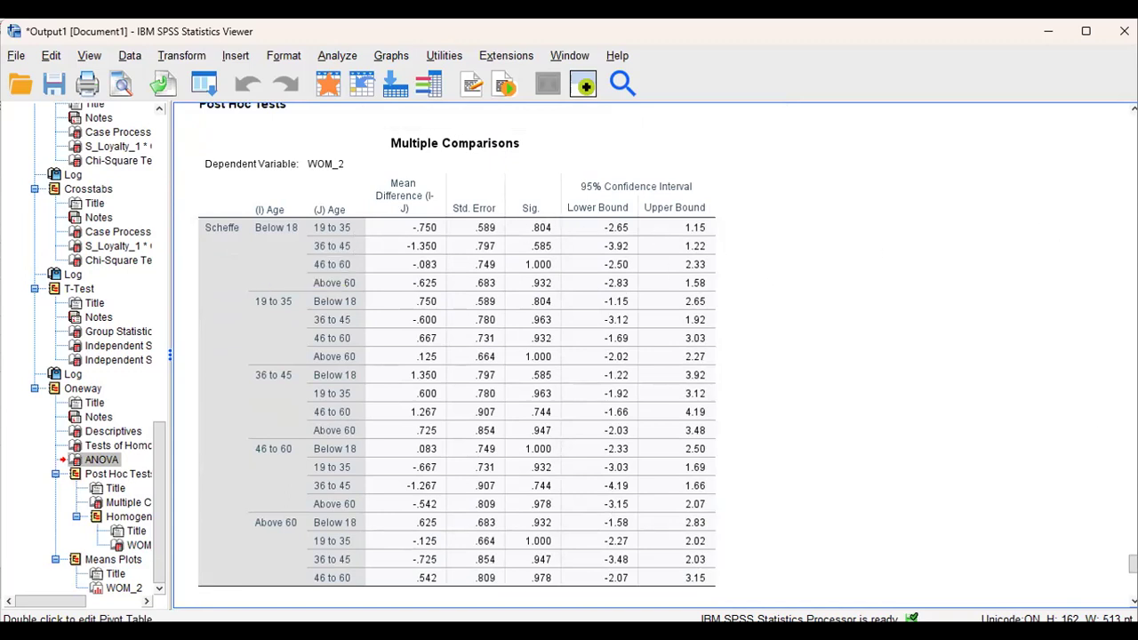
scroll(489, 346, up, 5)
scroll(489, 346, down, 5)
scroll(489, 347, down, 5)
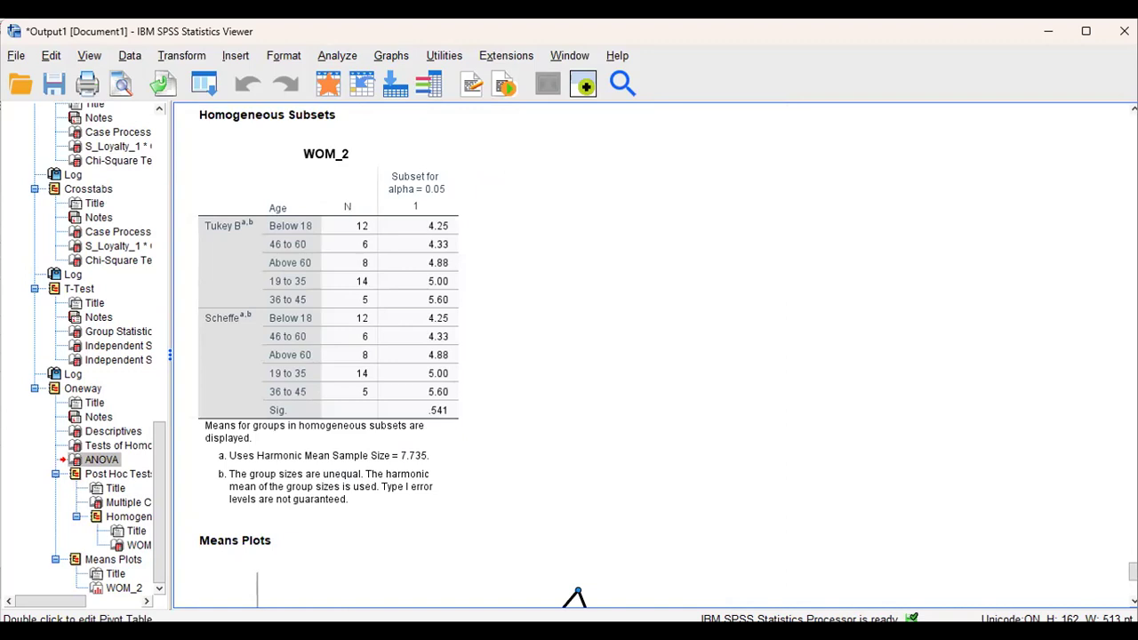
scroll(623, 356, down, 5)
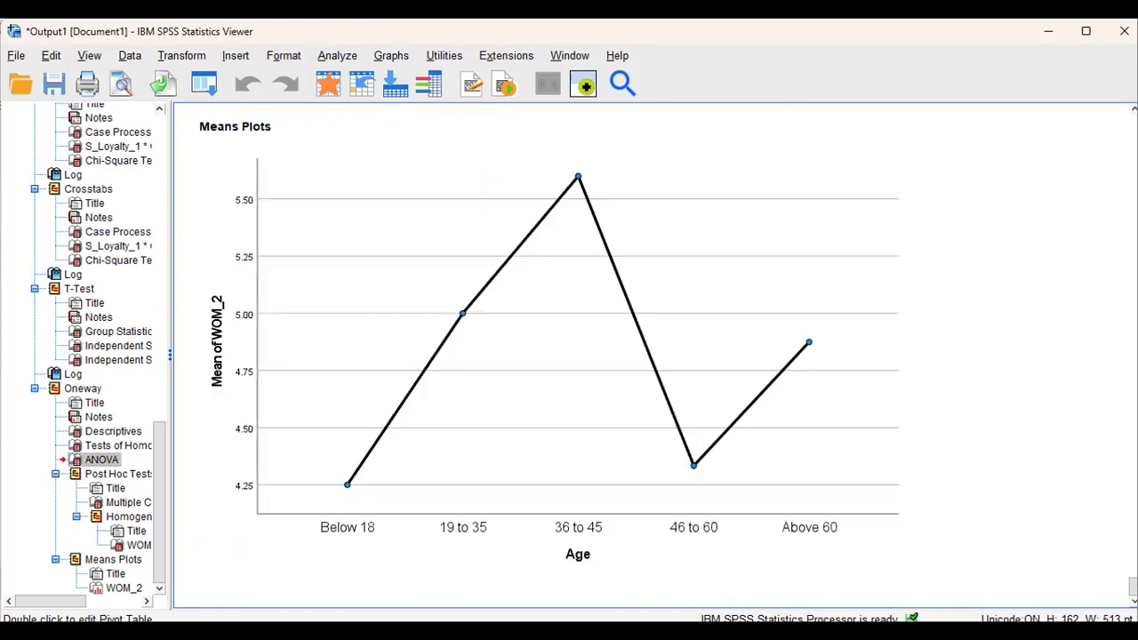
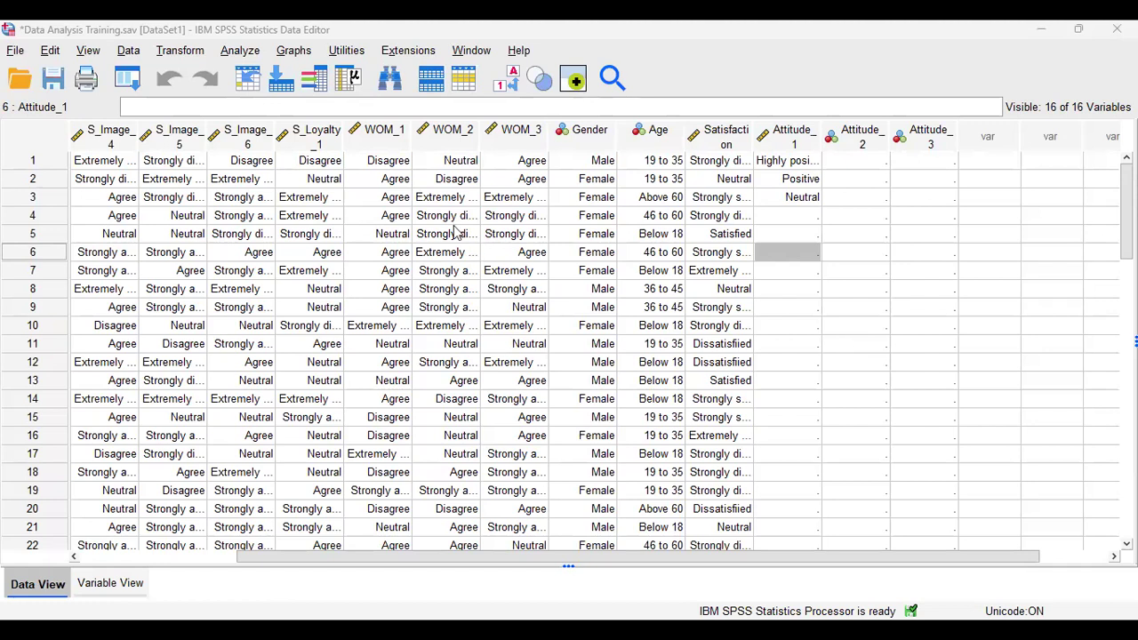
Set up a bivariate correlation from the Data Editor with S_Loyalty_1 and WOM_1 as the variables
click(250, 55)
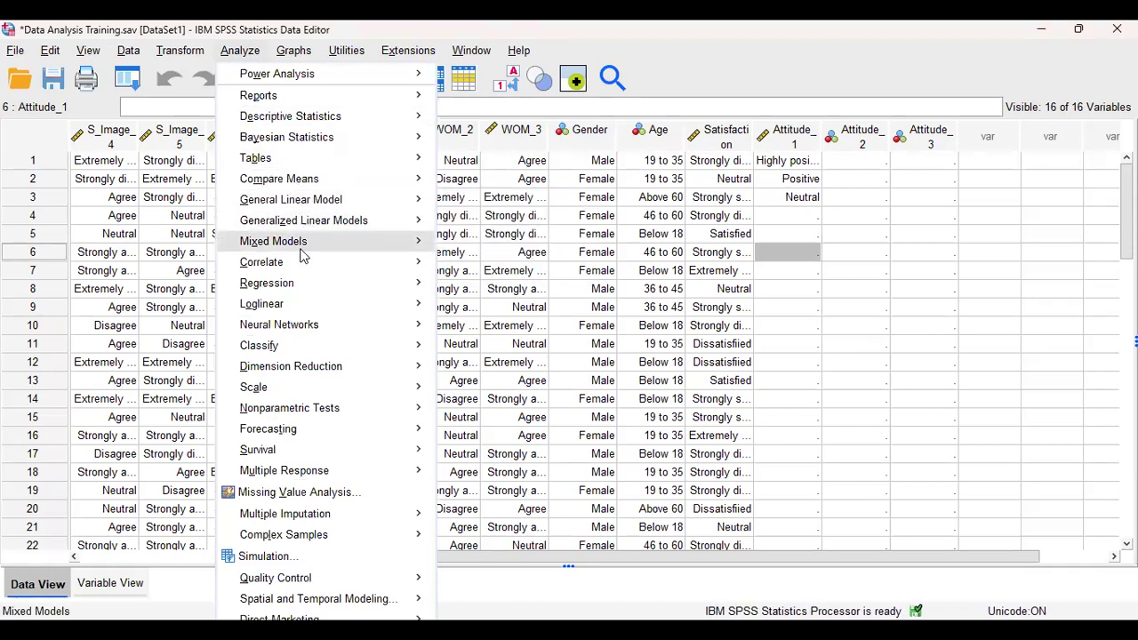
mouse_move(301, 264)
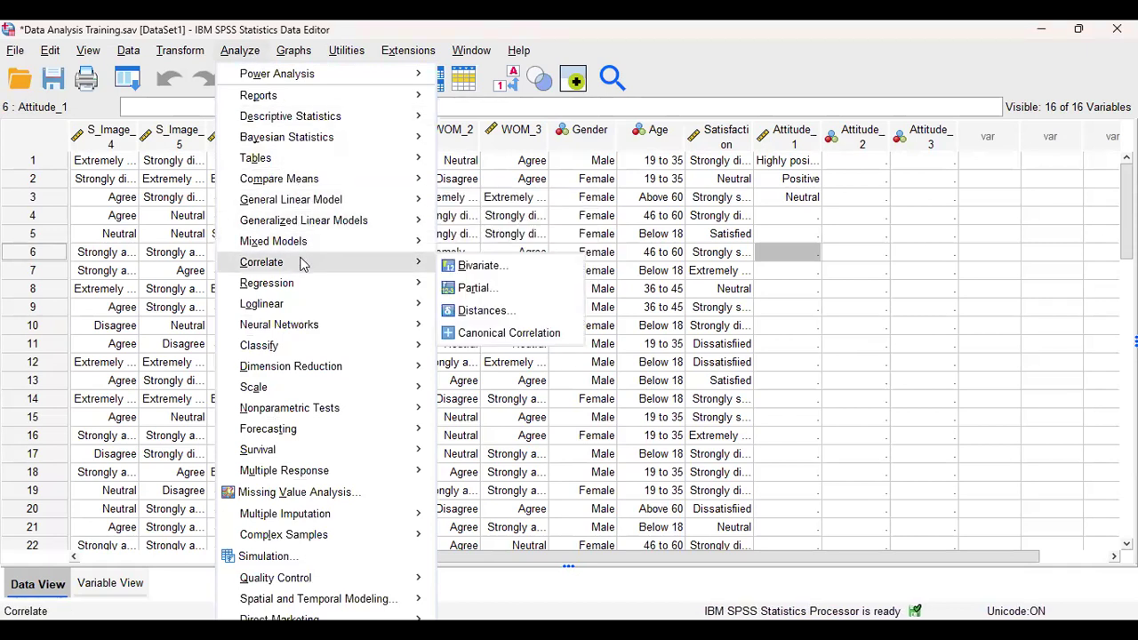
click(469, 267)
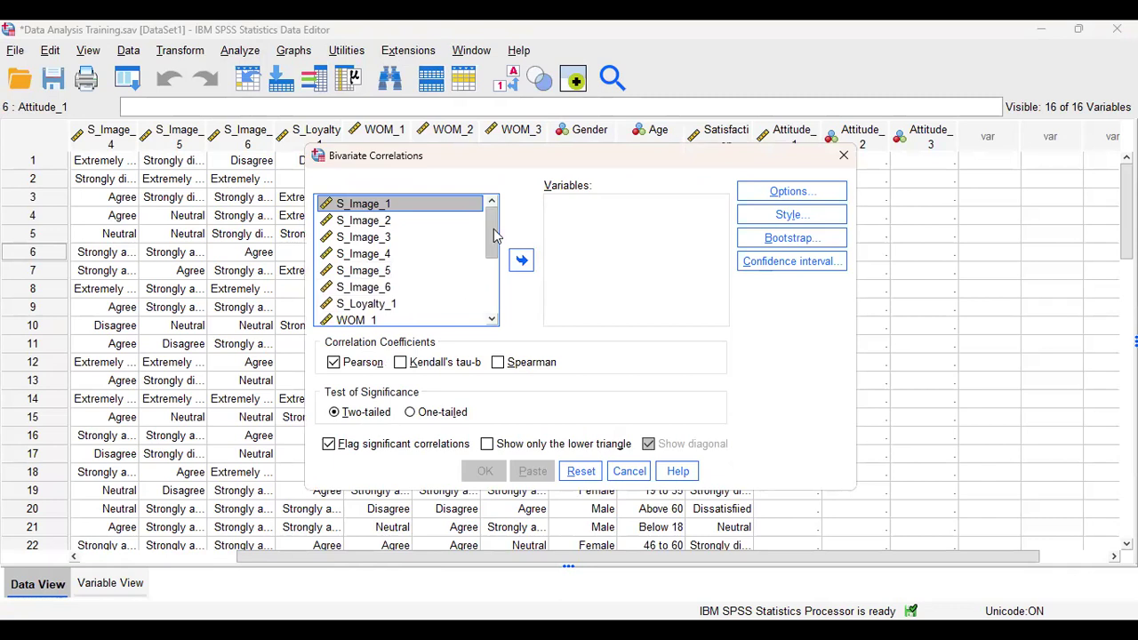
drag(494, 233, 493, 218)
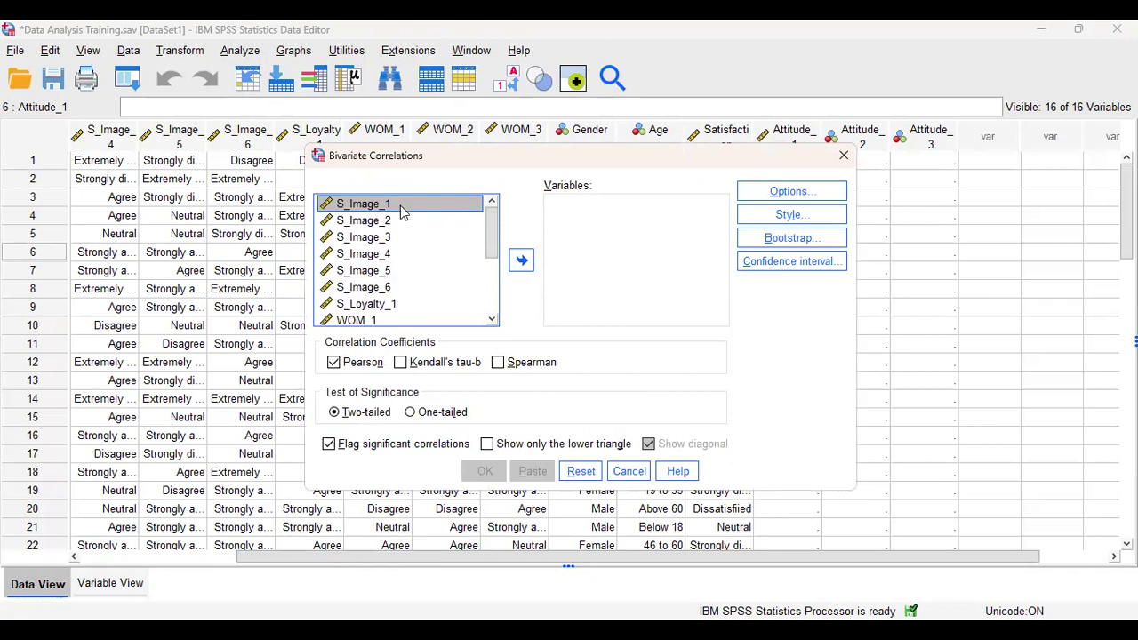
ctrl+click(400, 303)
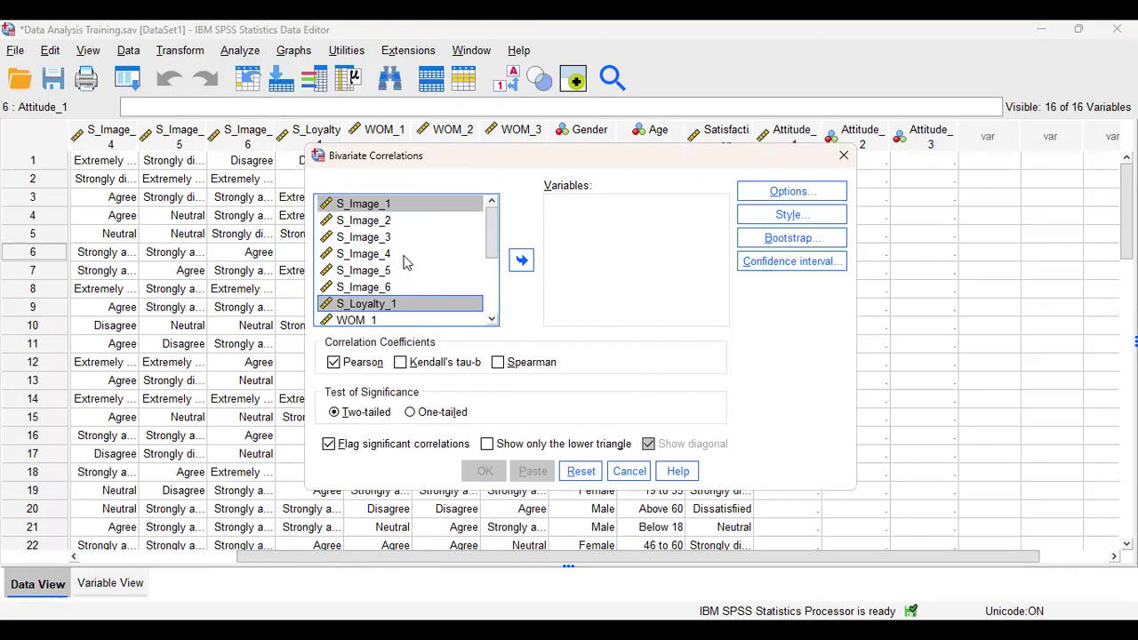
drag(488, 246, 489, 256)
click(409, 295)
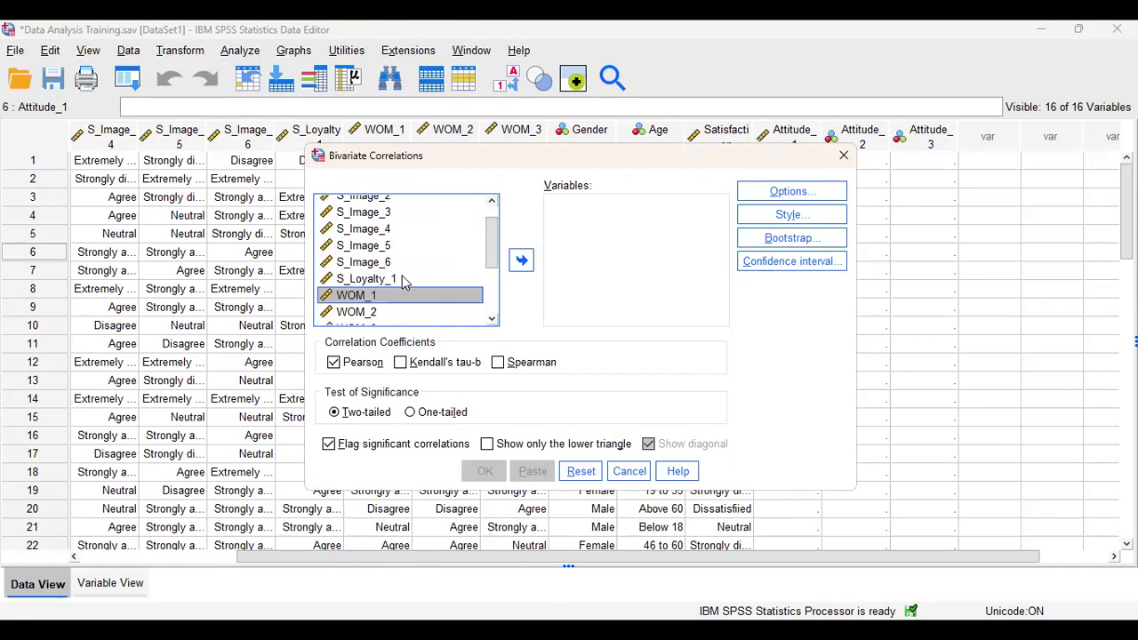
shift+click(402, 279)
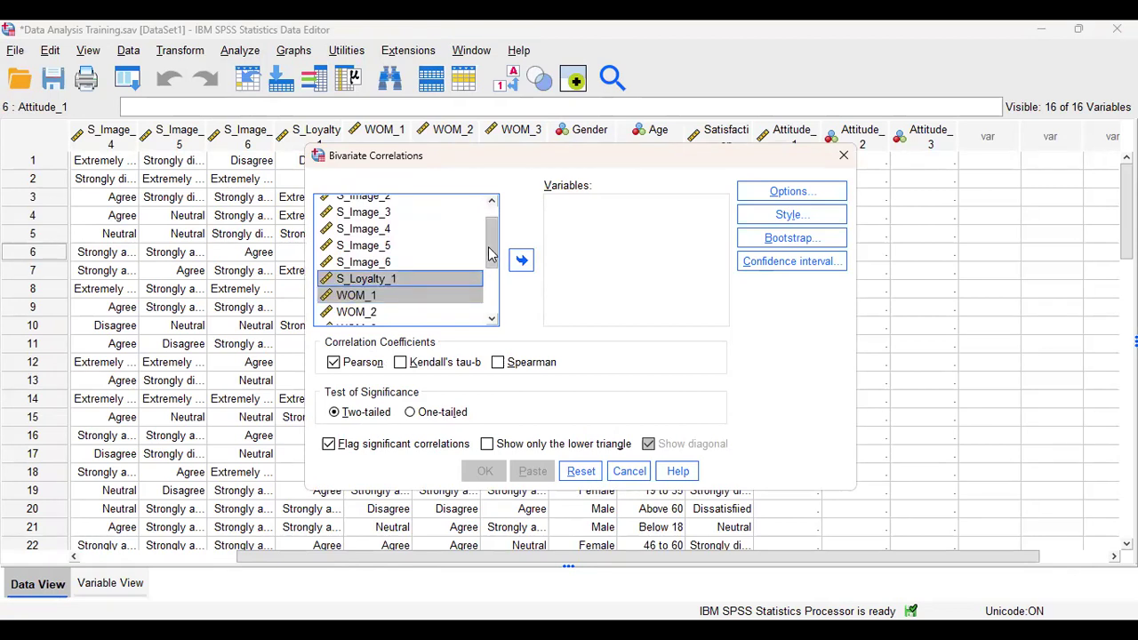
drag(488, 253, 490, 238)
click(523, 257)
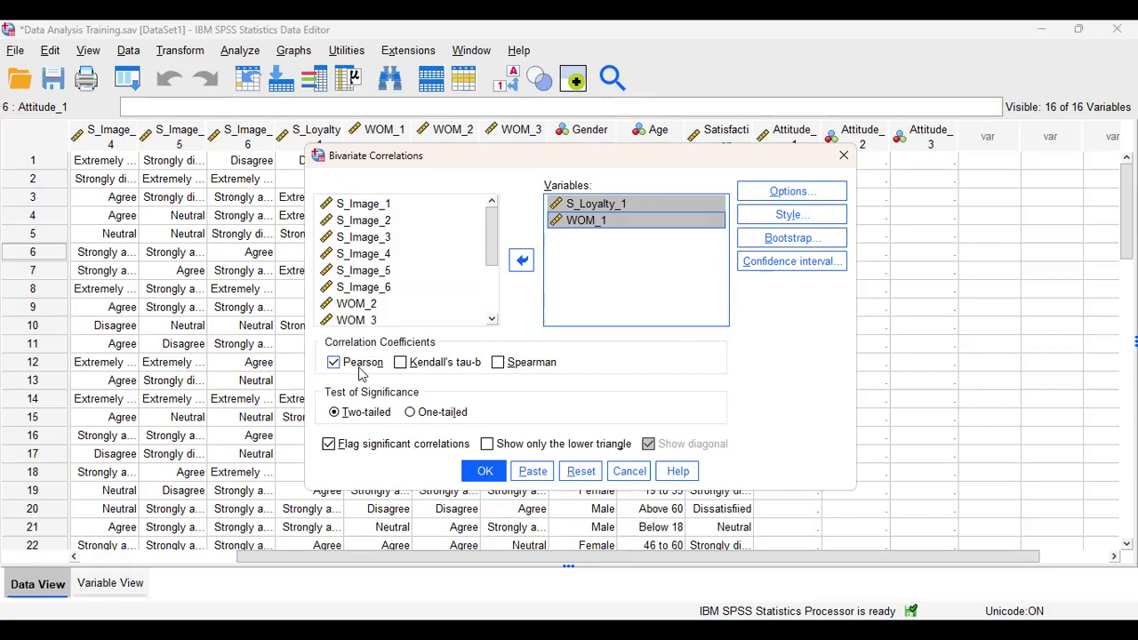
Look at the correlation options without setting any, and run the two-tailed Pearson correlation of S_Loyalty_1 and WOM_1
click(784, 194)
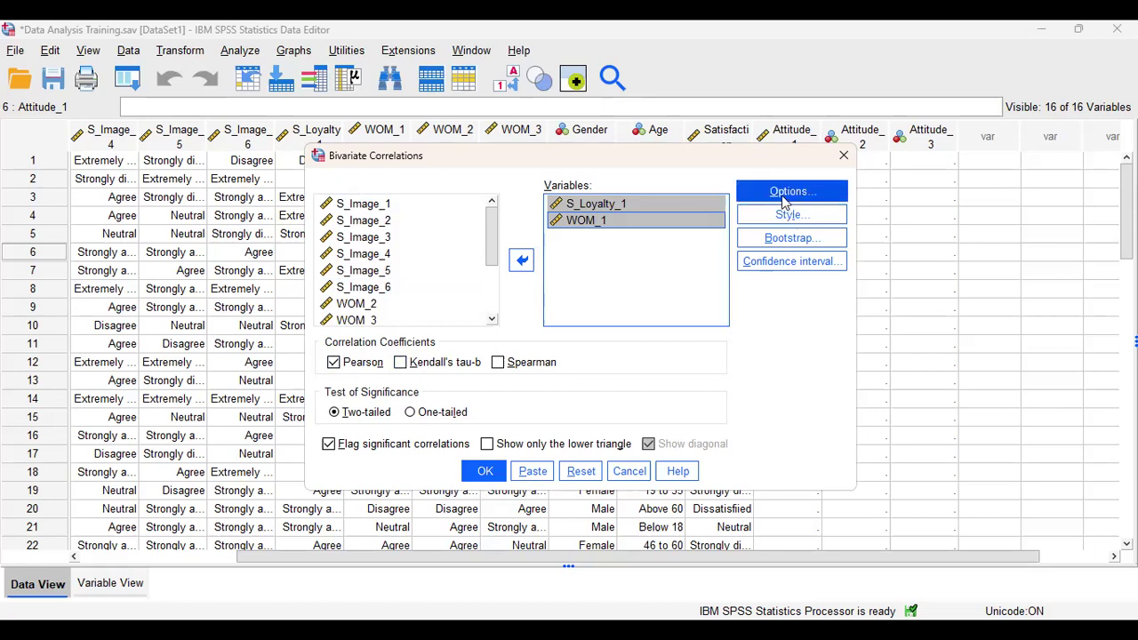
click(785, 197)
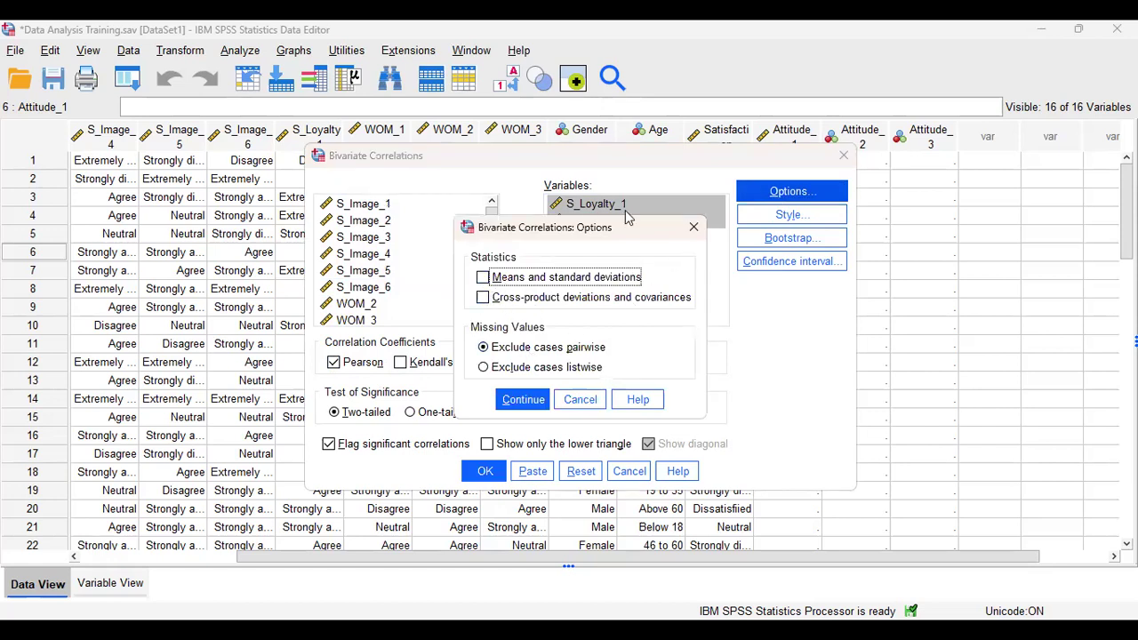
click(693, 230)
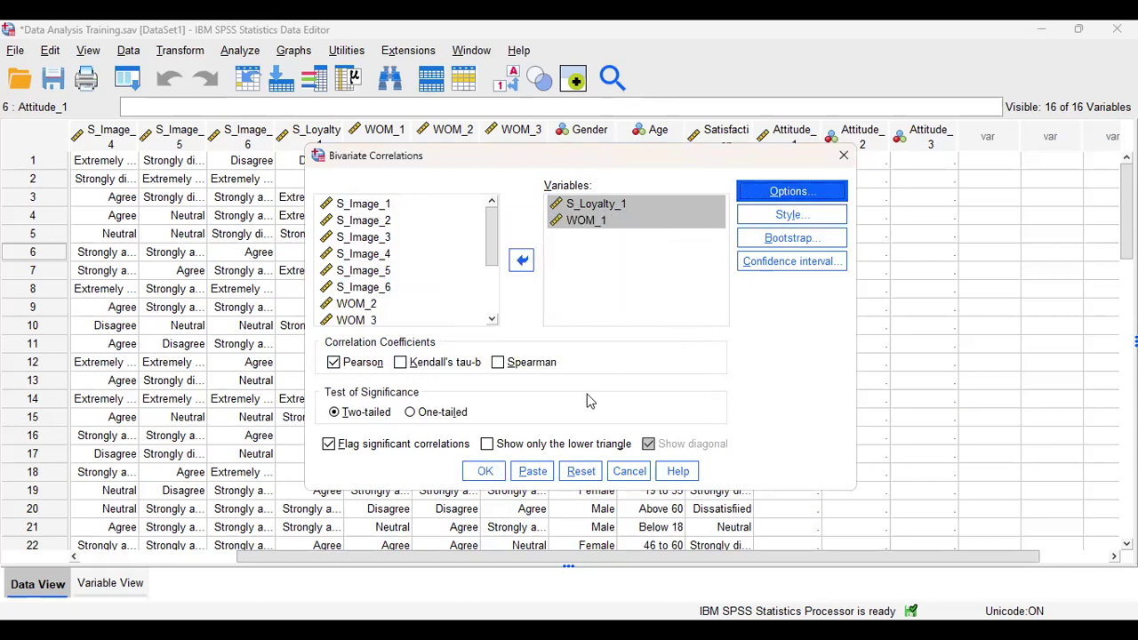
click(483, 472)
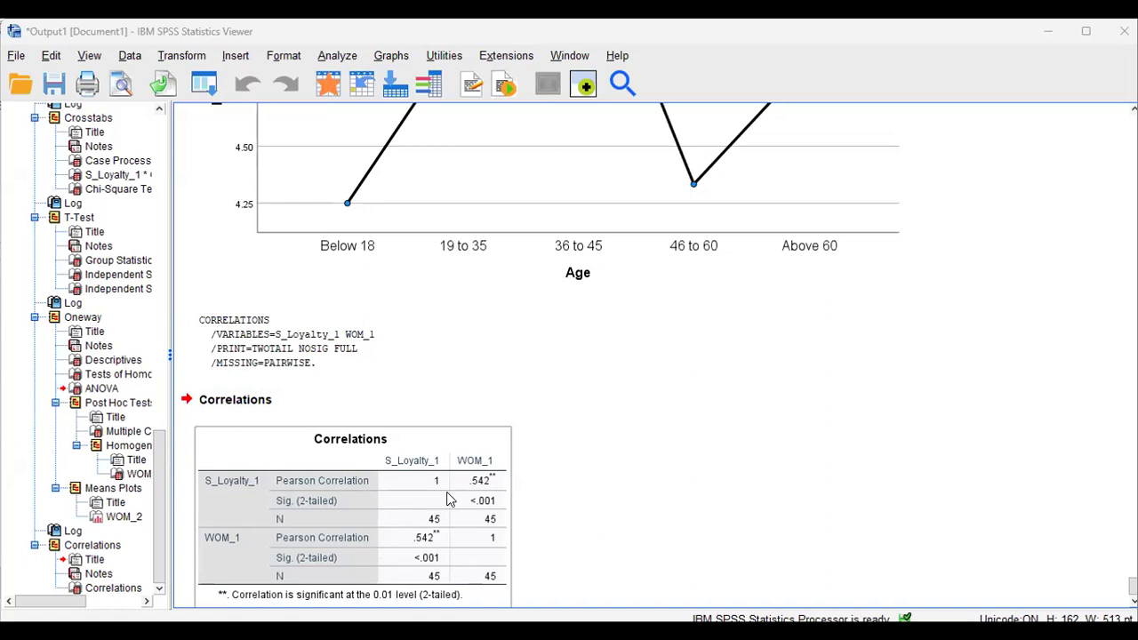
click(772, 589)
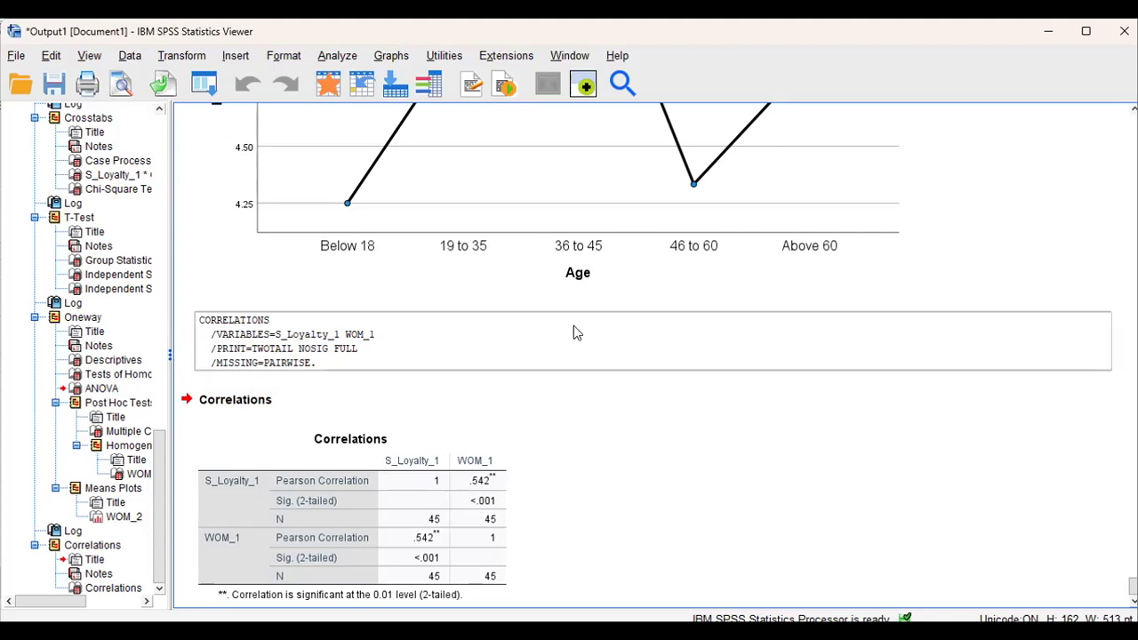
Reopen the bivariate correlation setup and remove S_Loyalty_1 and WOM_1 from its variables
key(alt+a)
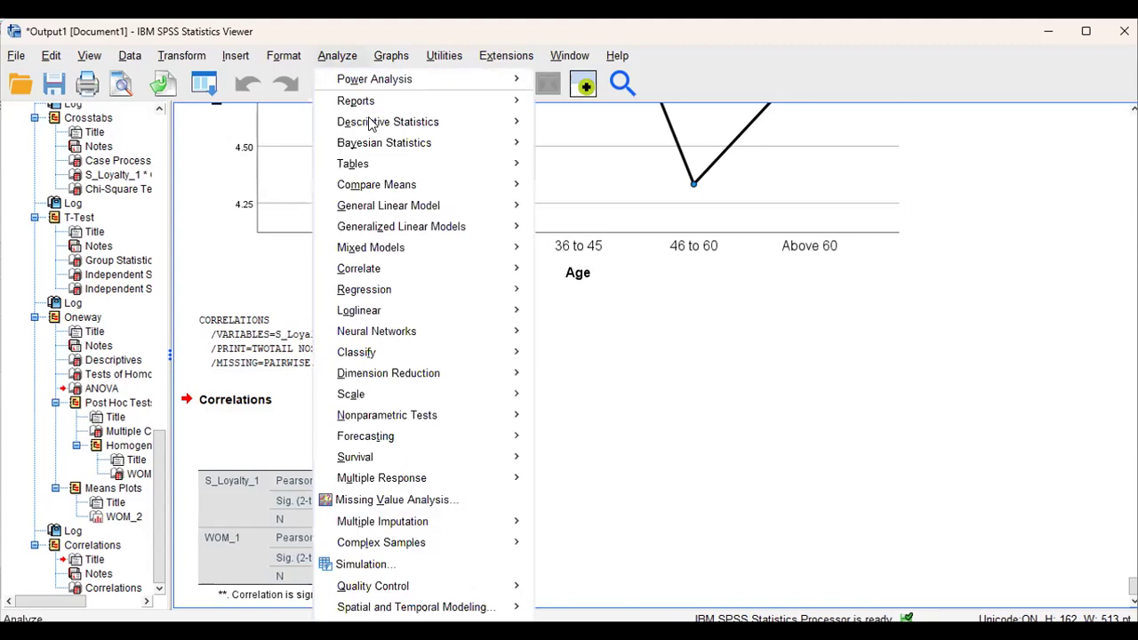
mouse_move(408, 267)
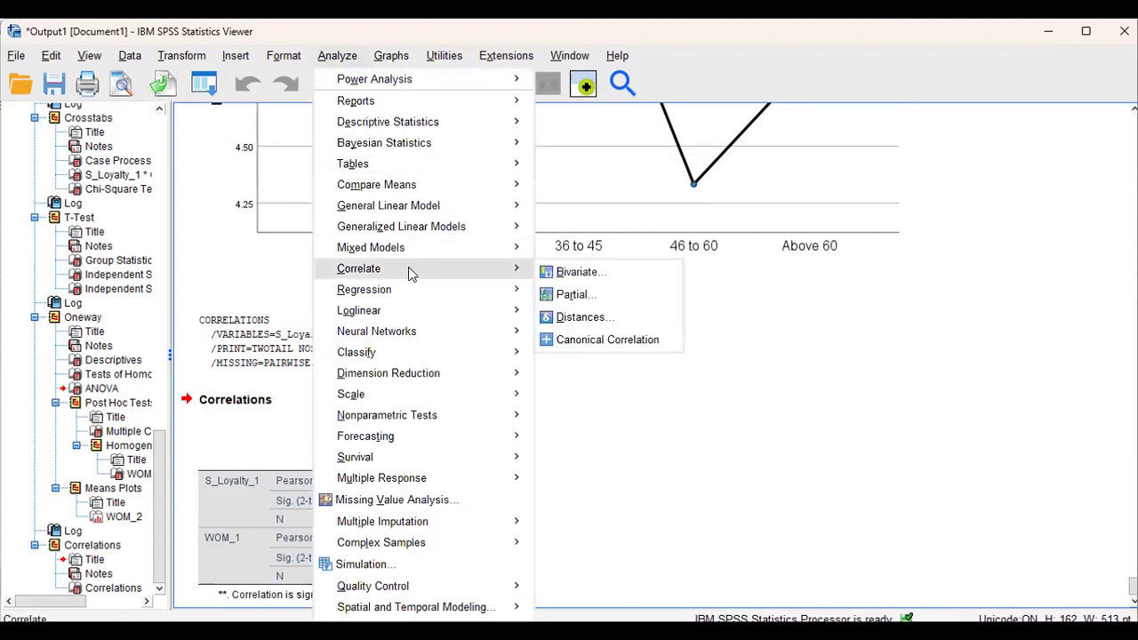
click(578, 271)
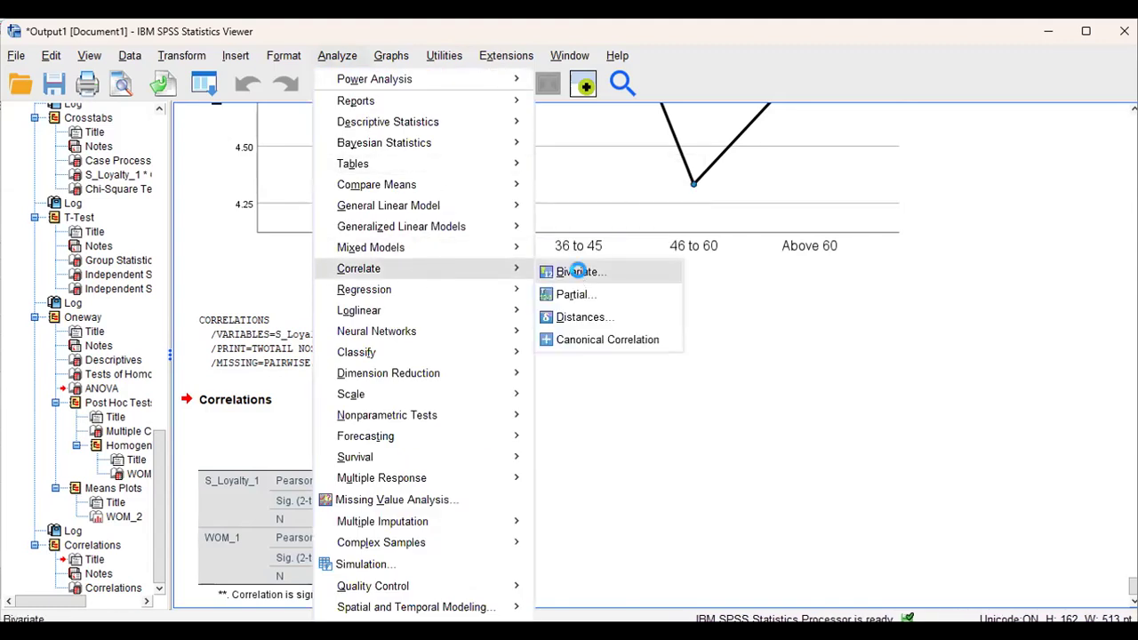
click(588, 203)
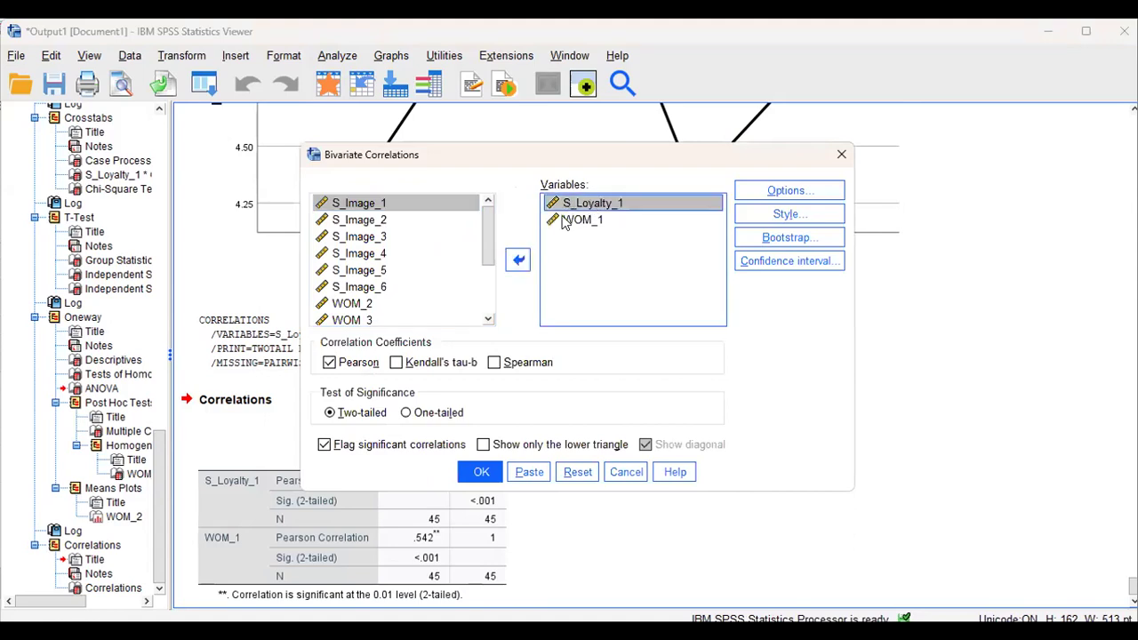
click(519, 260)
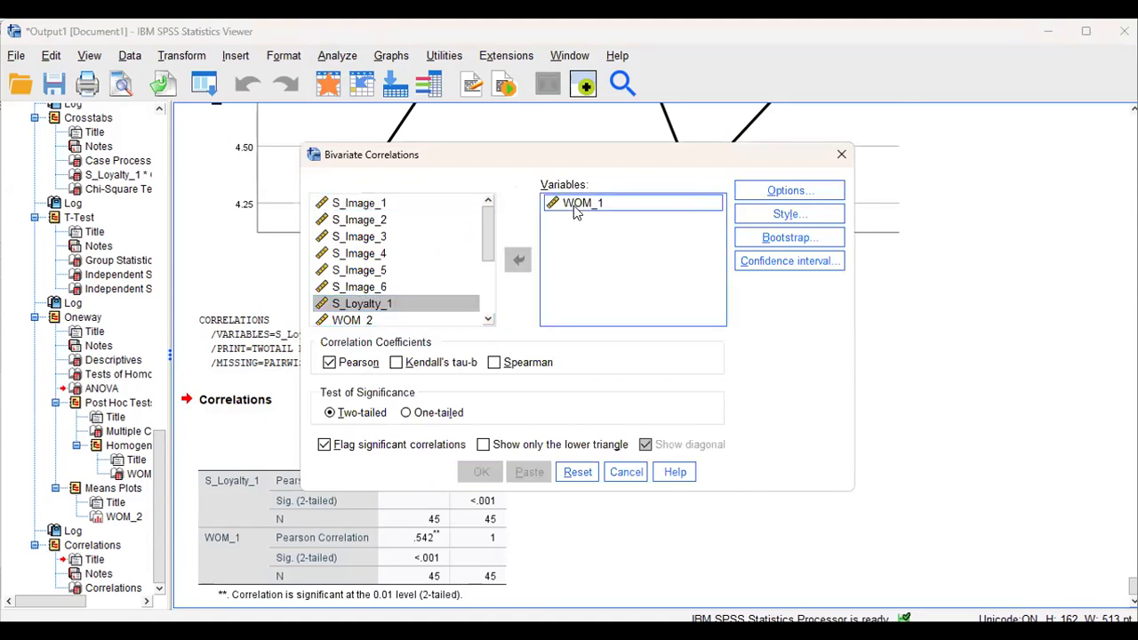
click(582, 204)
click(518, 259)
drag(486, 237, 486, 306)
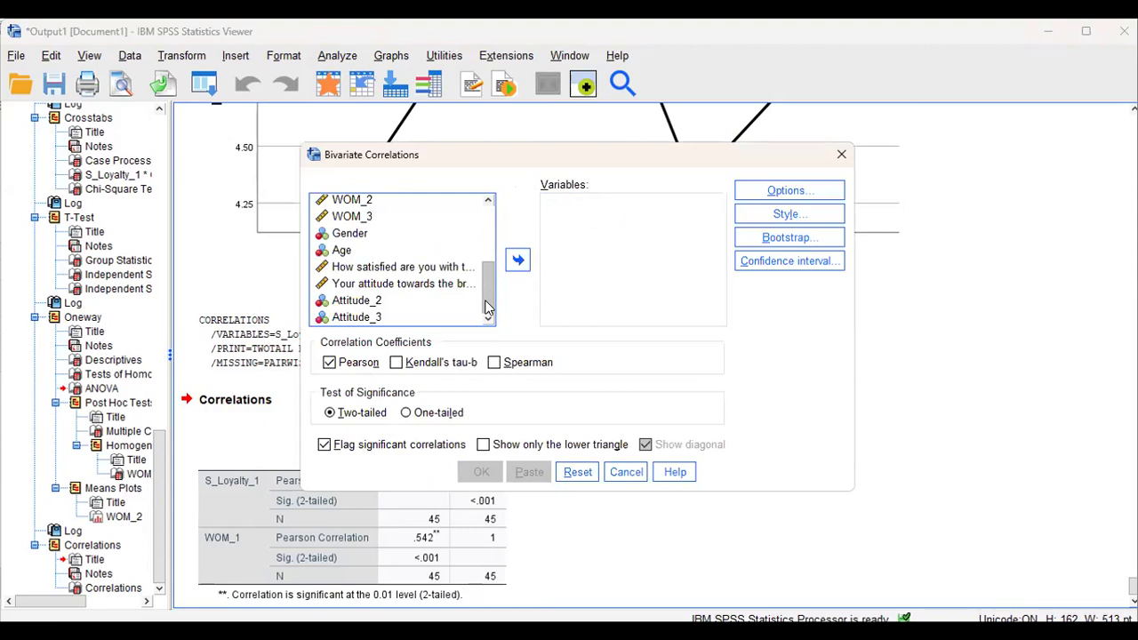
click(354, 235)
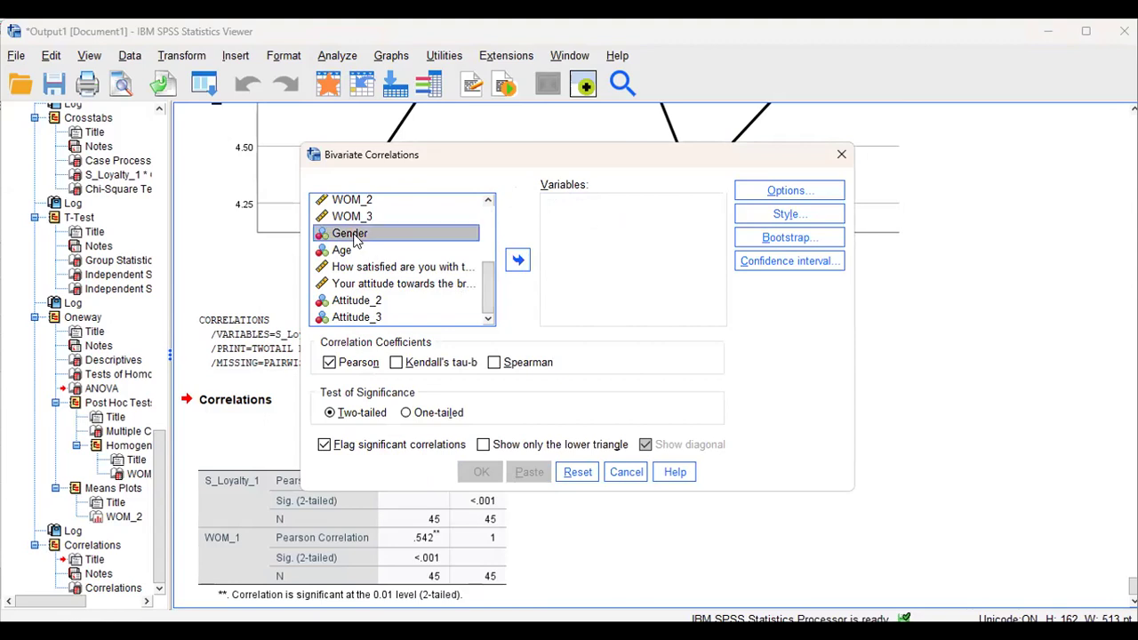
click(519, 258)
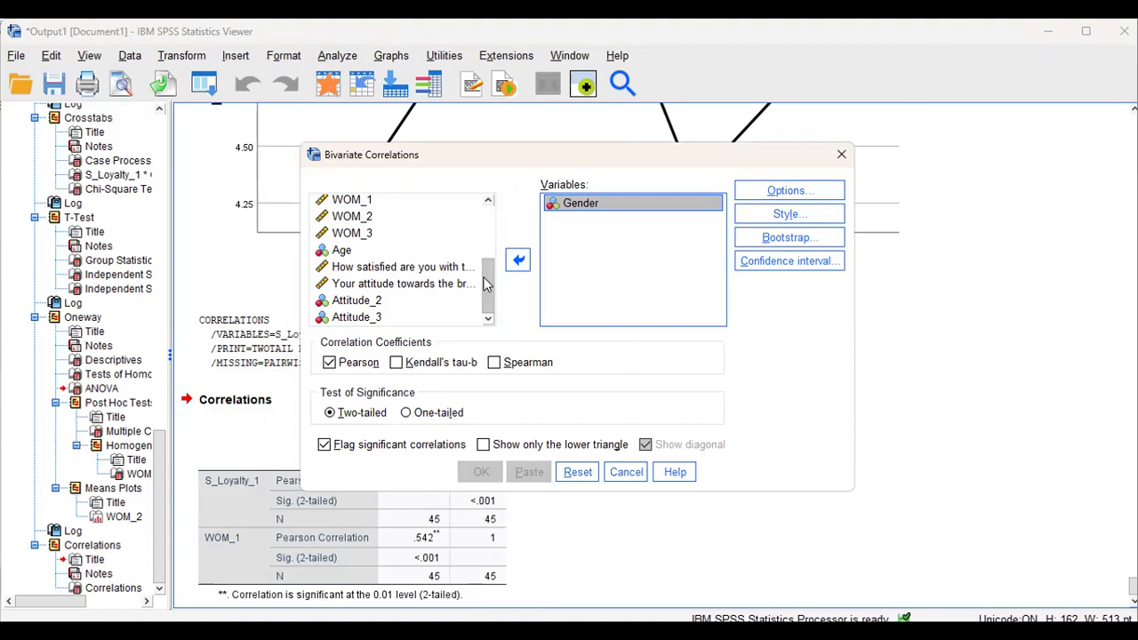
click(525, 260)
Add Age and "Your attitude towards the brand" as the variables of the bivariate correlation
click(393, 267)
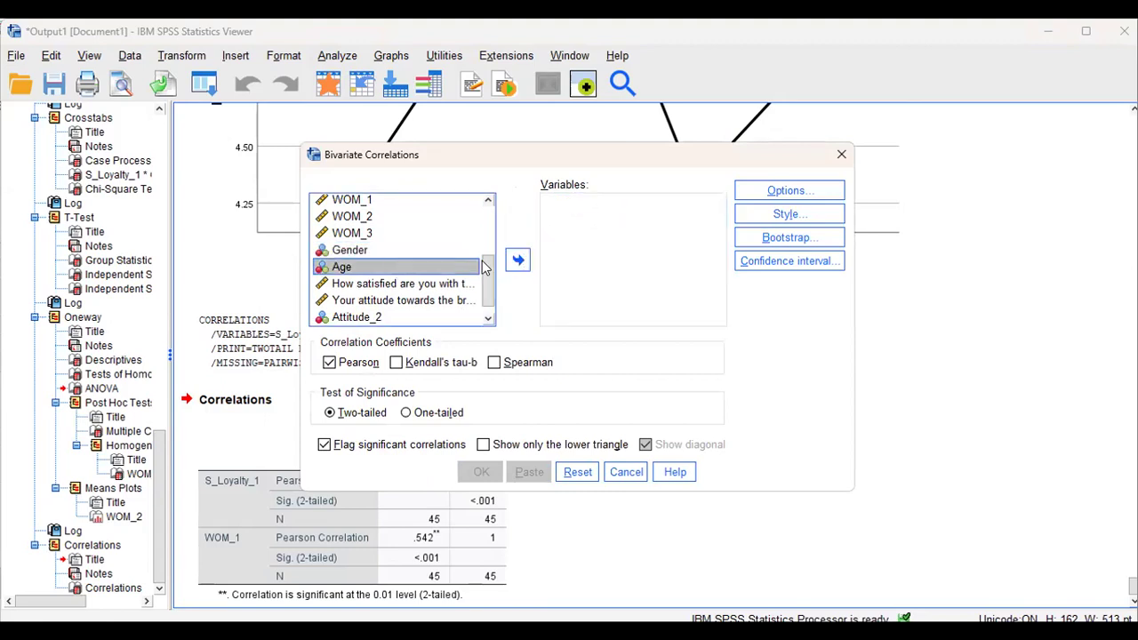
click(521, 265)
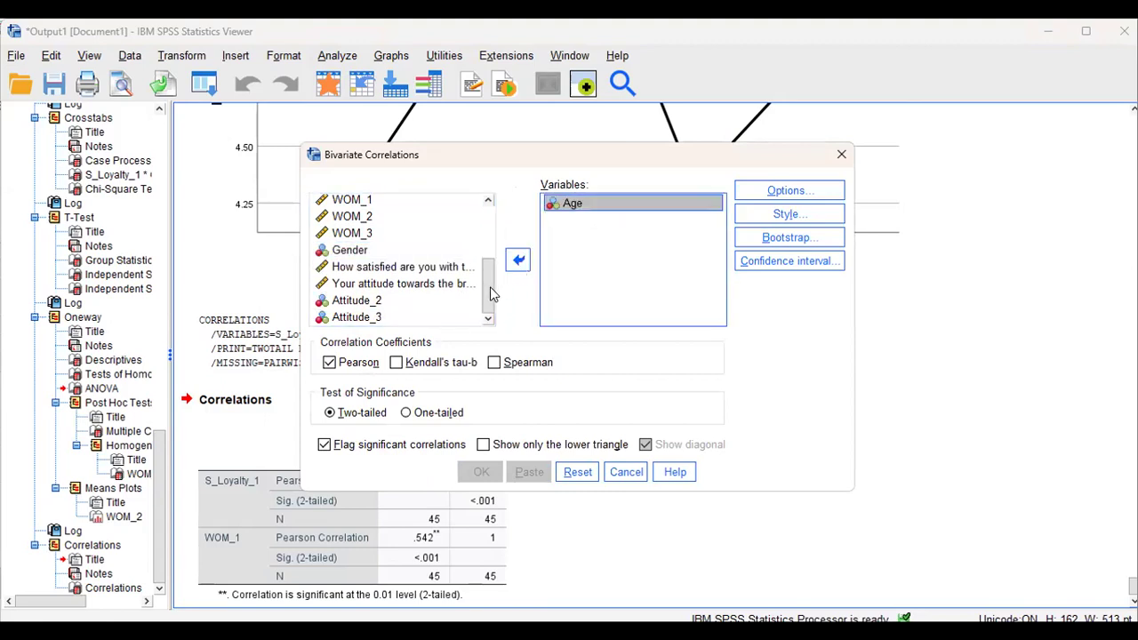
mouse_move(488, 288)
mouse_down()
mouse_move(488, 273)
mouse_move(488, 290)
mouse_up()
click(434, 285)
click(518, 263)
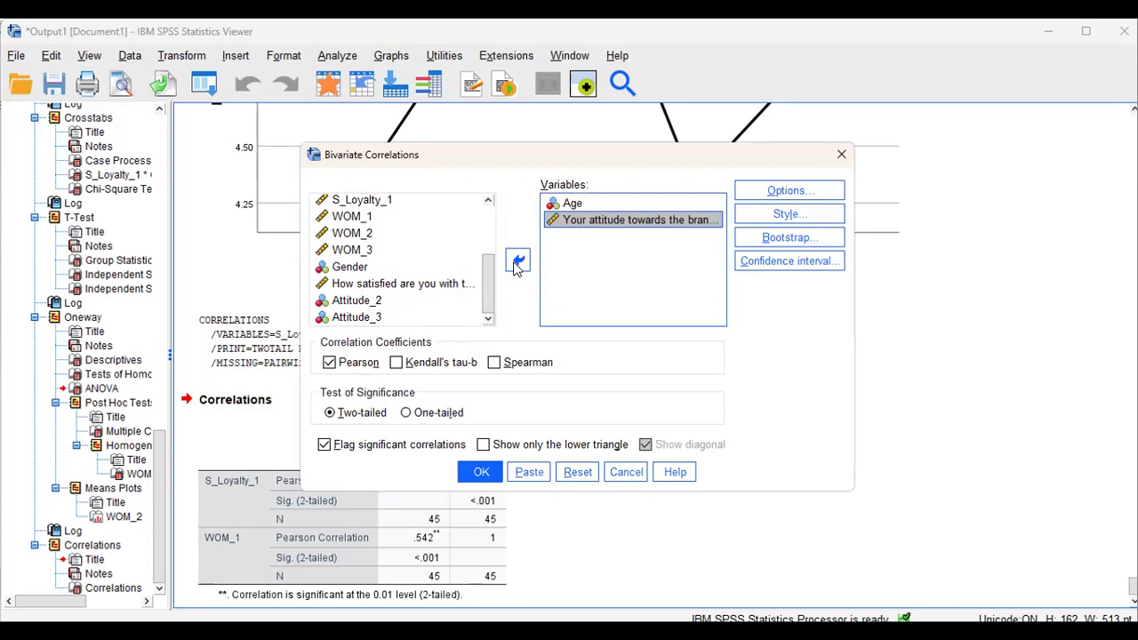
Replace the Pearson coefficient with Kendall's tau-b and Spearman, and run the two-tailed correlation with cases excluded pairwise
click(327, 364)
click(397, 365)
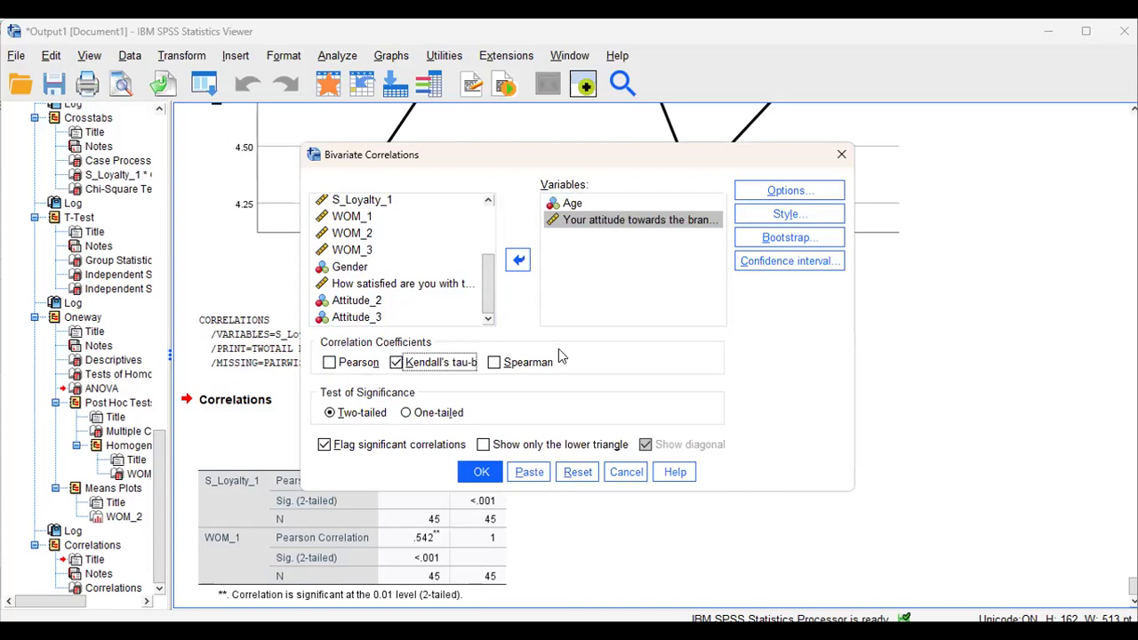
click(501, 368)
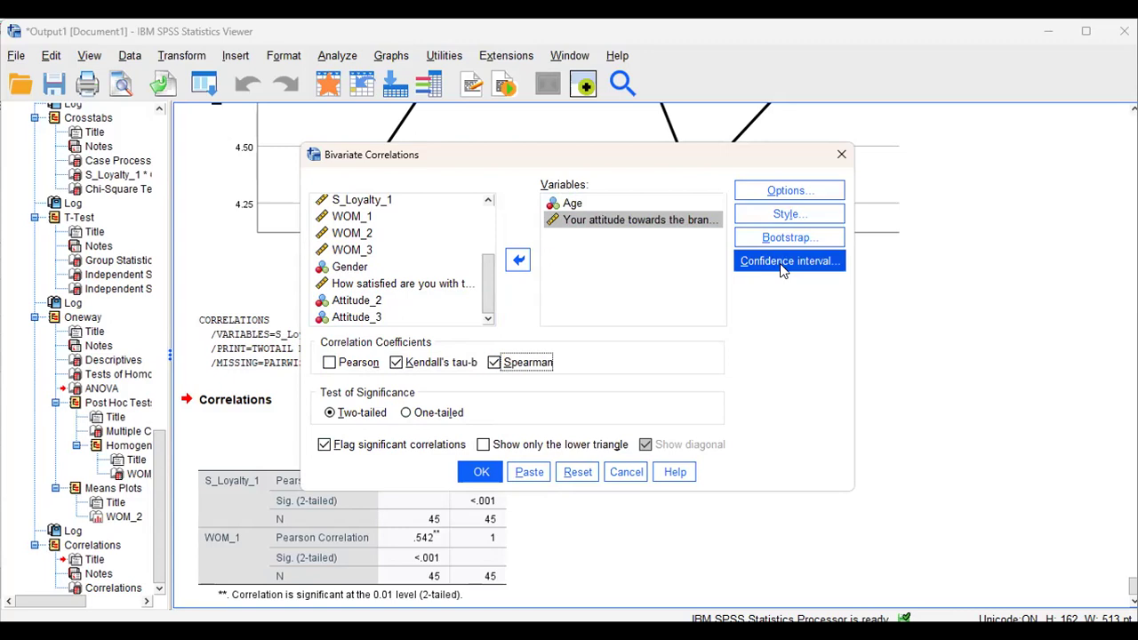
click(792, 192)
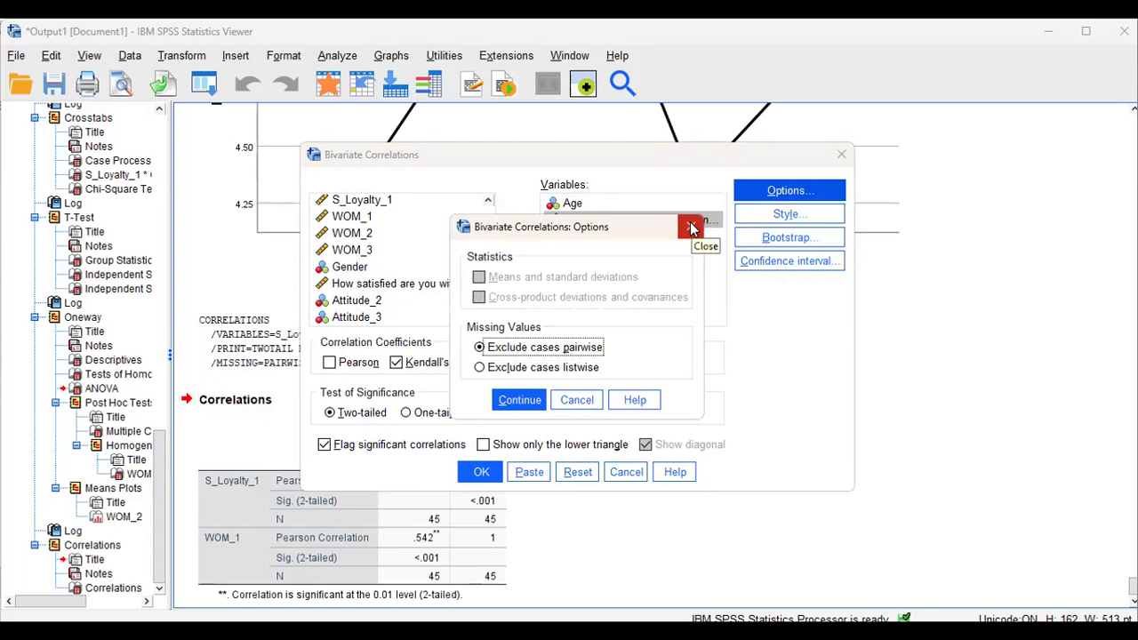
click(692, 228)
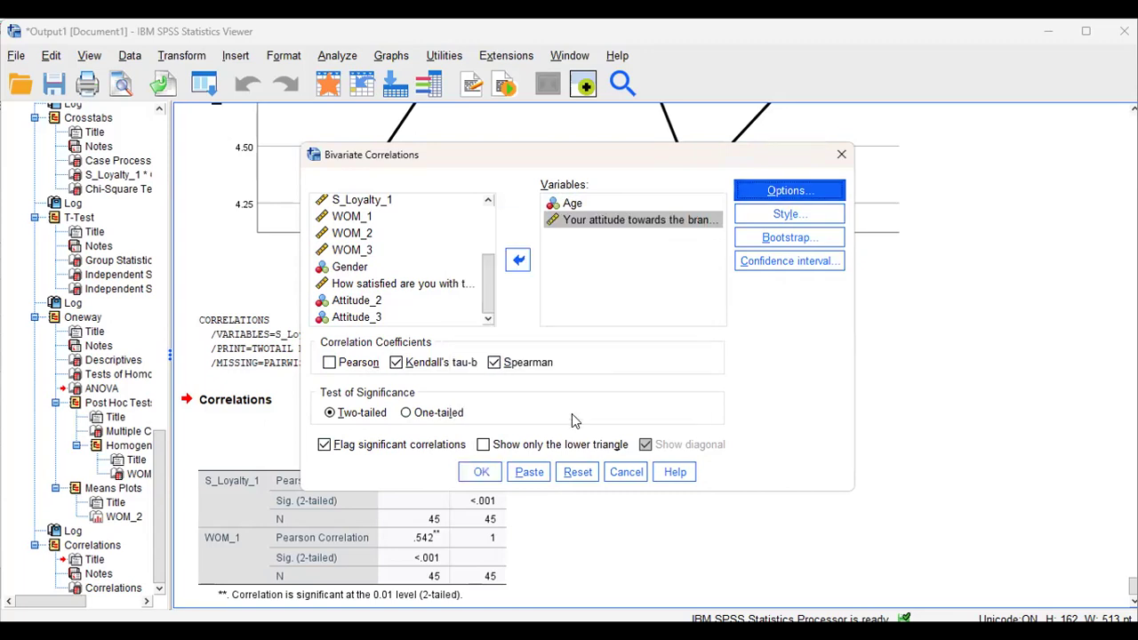
click(481, 474)
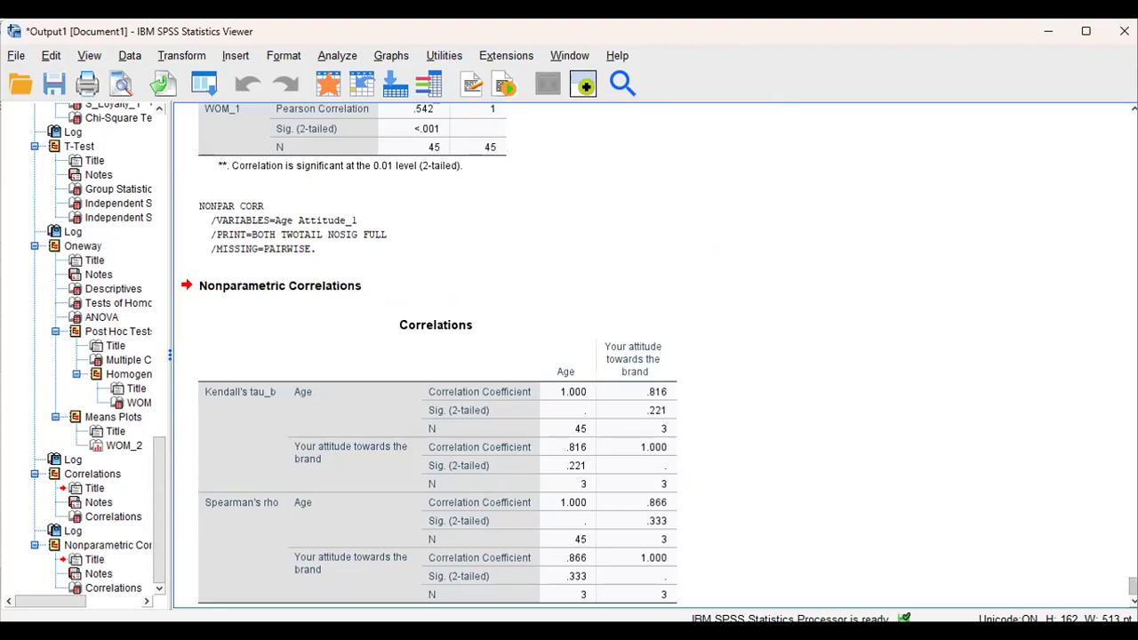
scroll(429, 353, down, 1)
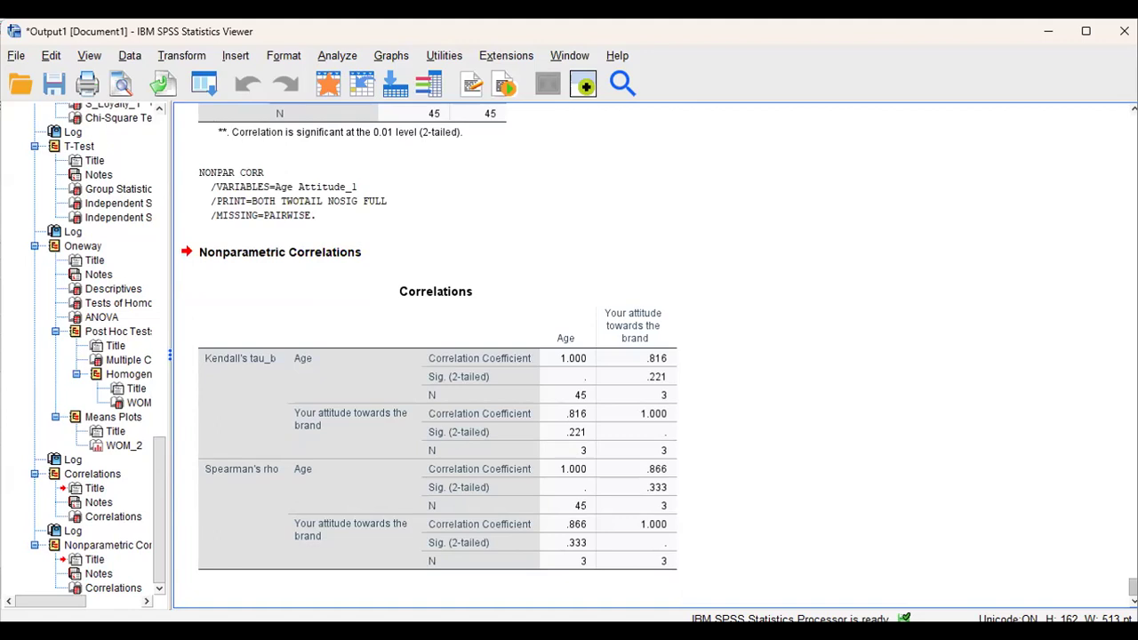
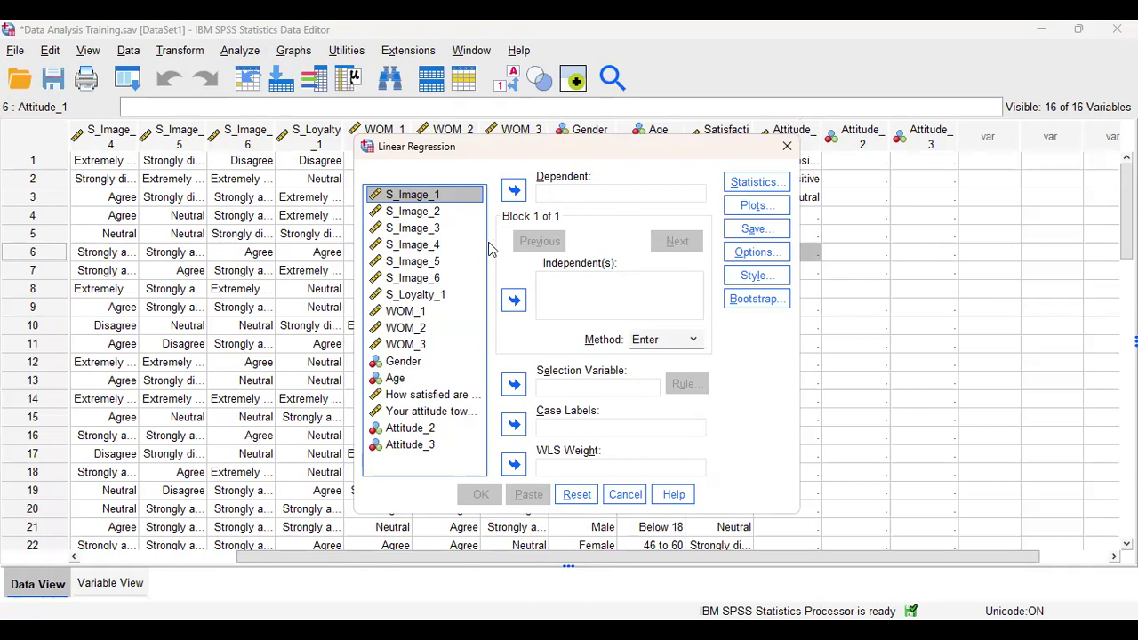
Set S_Loyalty_1 as the dependent and "Your attitude towards the brand" as the independent variable of the linear regression
click(431, 294)
click(511, 198)
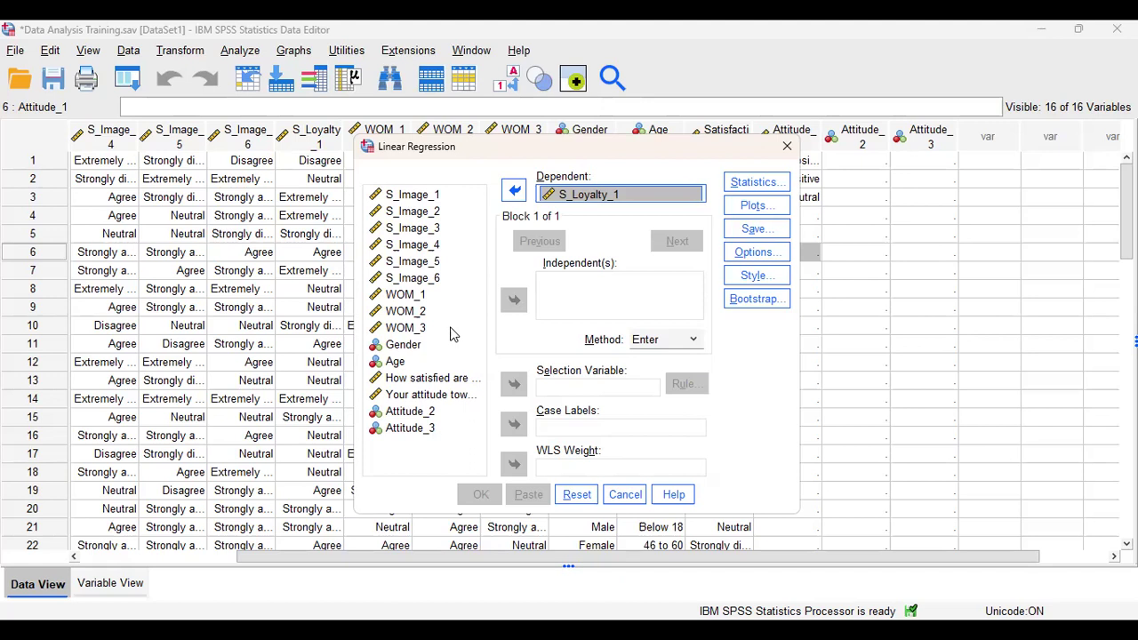
click(431, 395)
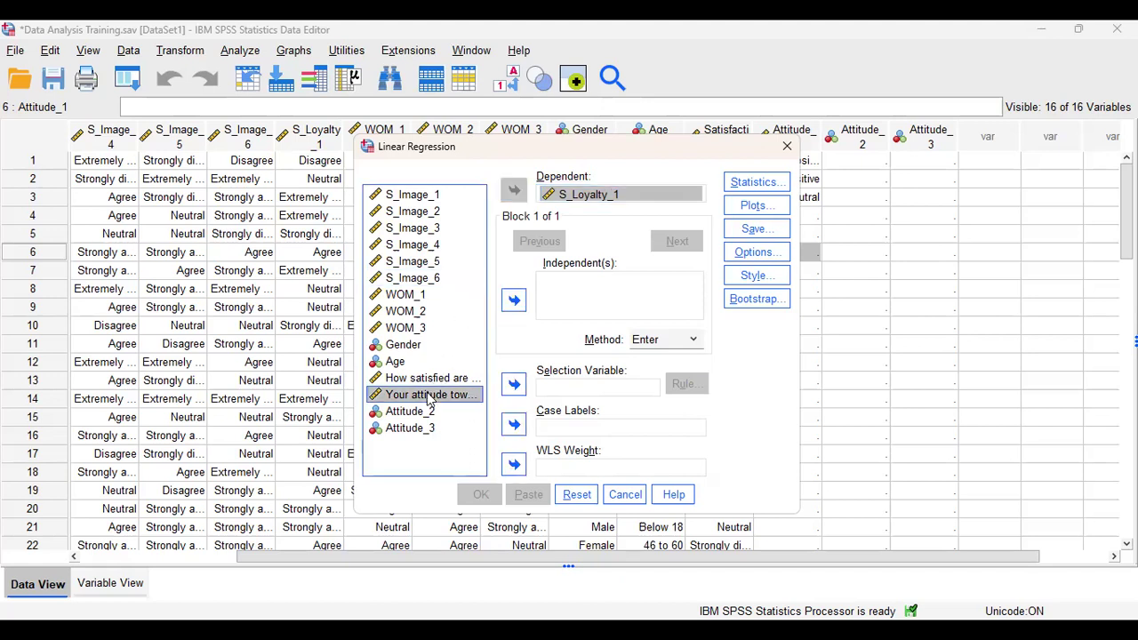
click(510, 307)
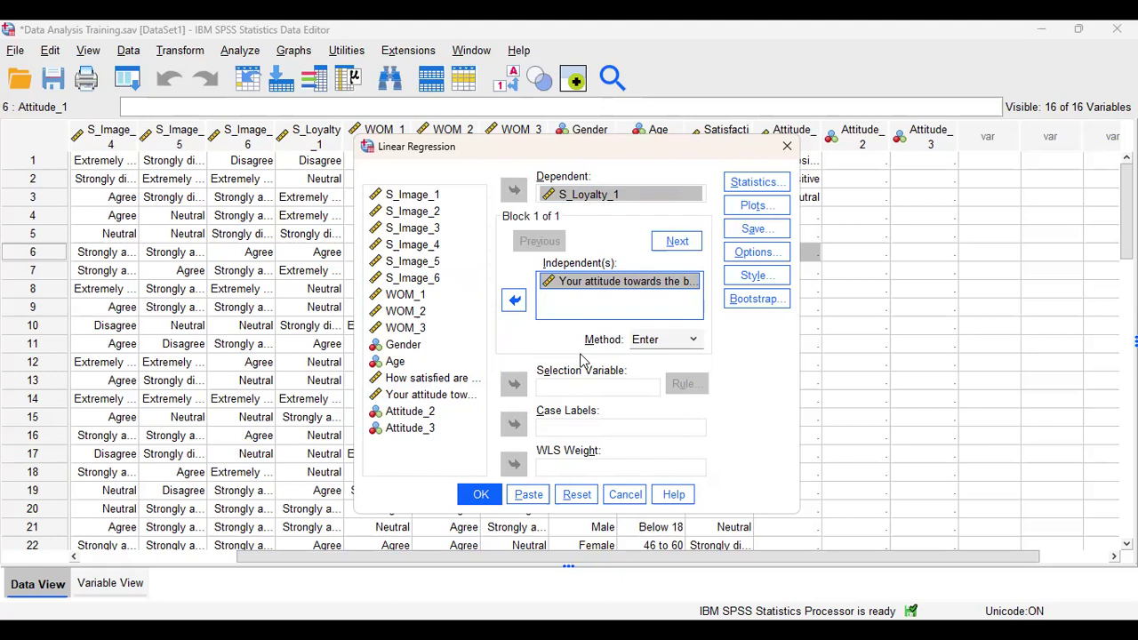
Add descriptives and collinearity diagnostics to the statistics of the linear regression
click(762, 183)
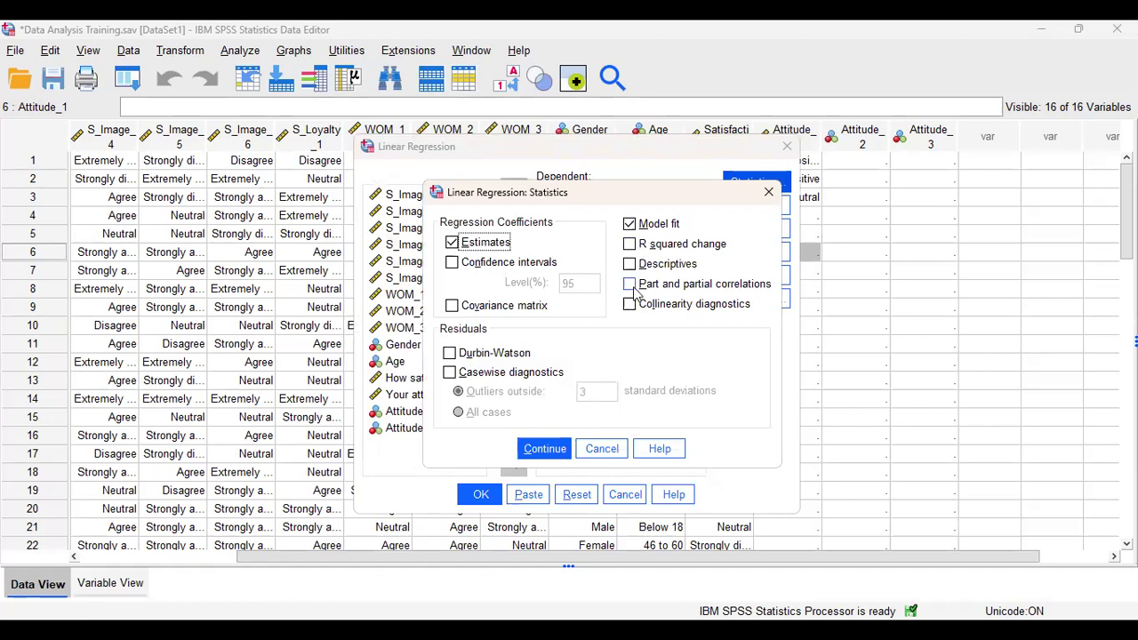
click(632, 267)
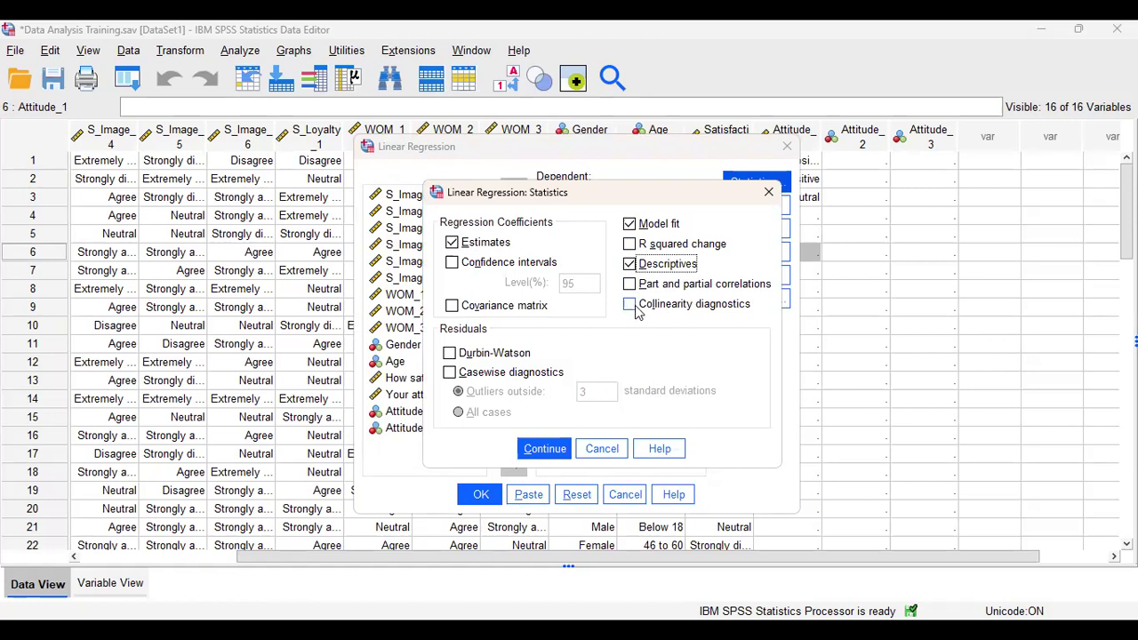
click(632, 306)
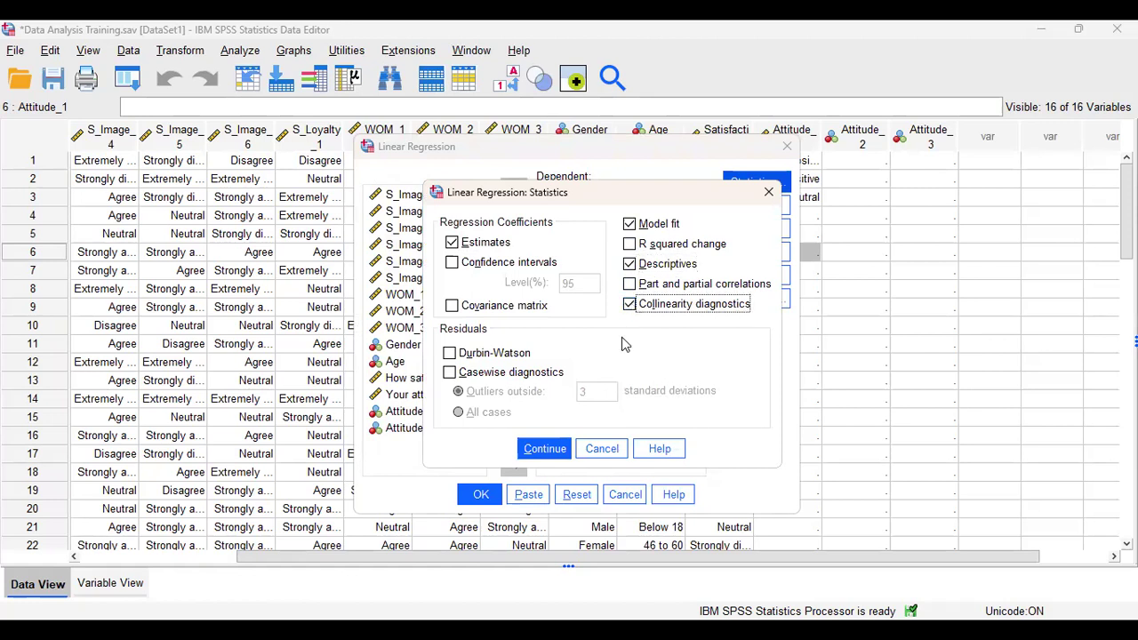
click(549, 450)
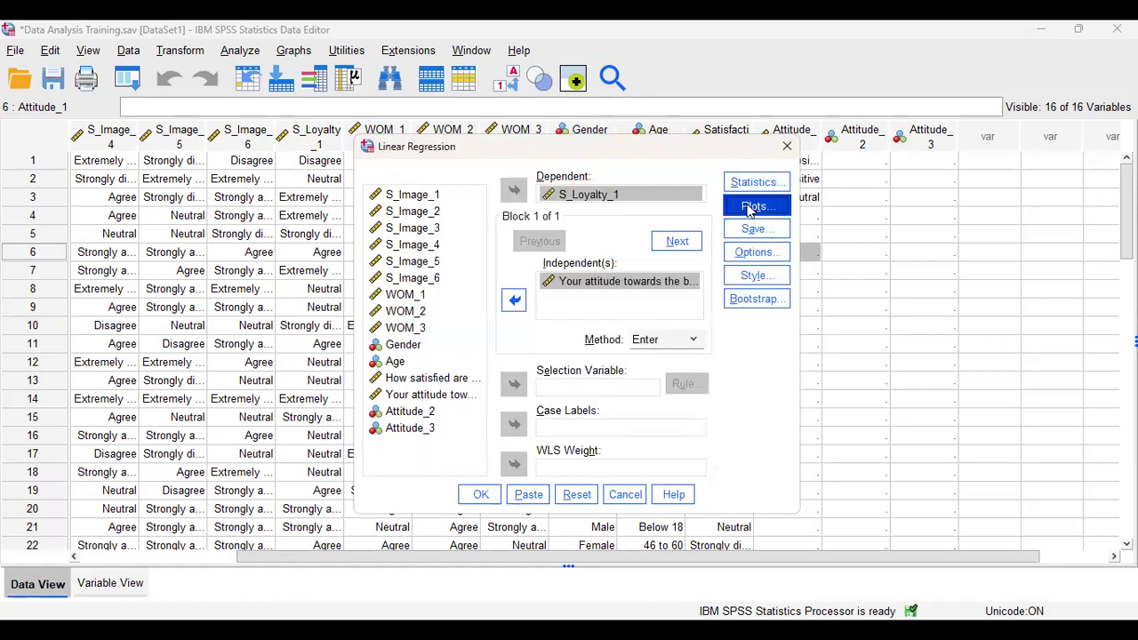
Choose to save standardized predicted values, check the regression's plots and options without changing them, and run the linear regression
click(749, 207)
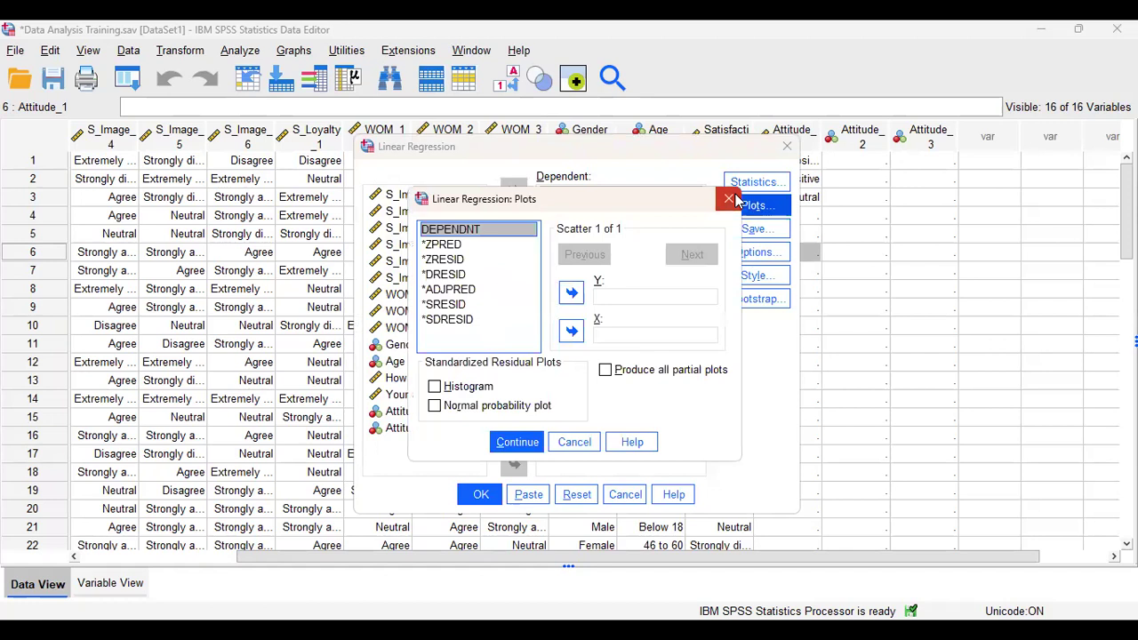
click(731, 199)
click(754, 231)
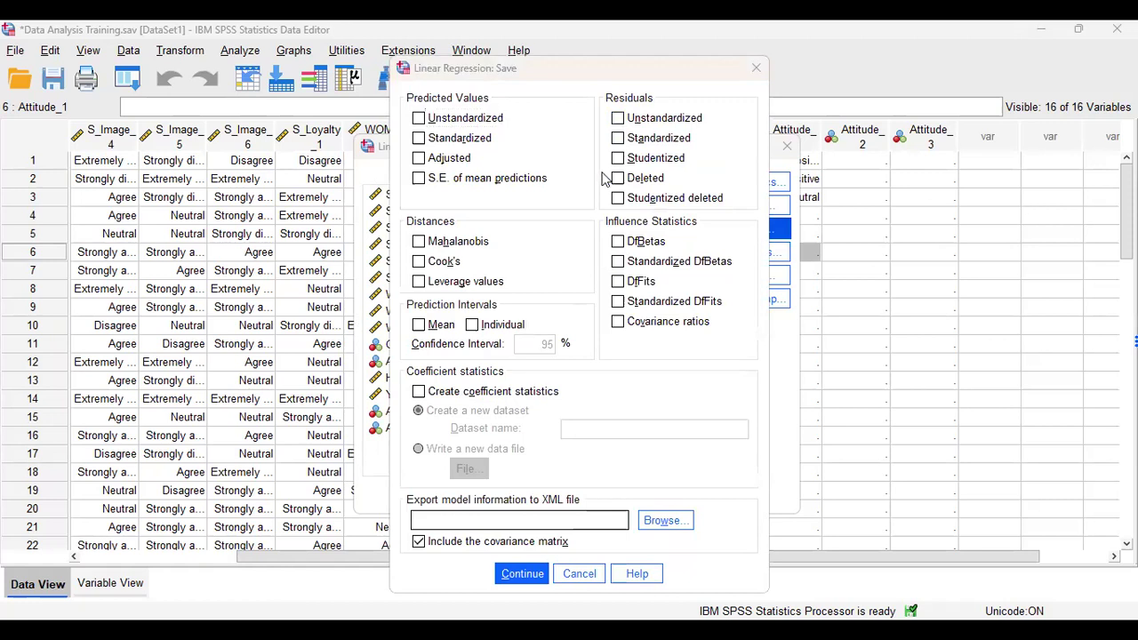
click(418, 139)
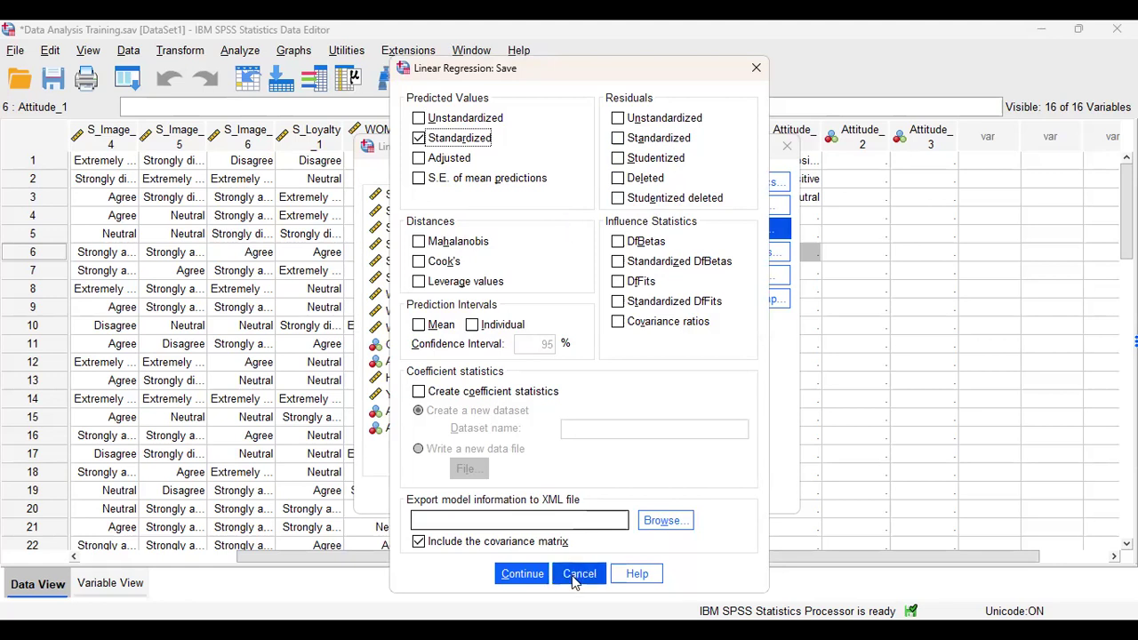
click(522, 574)
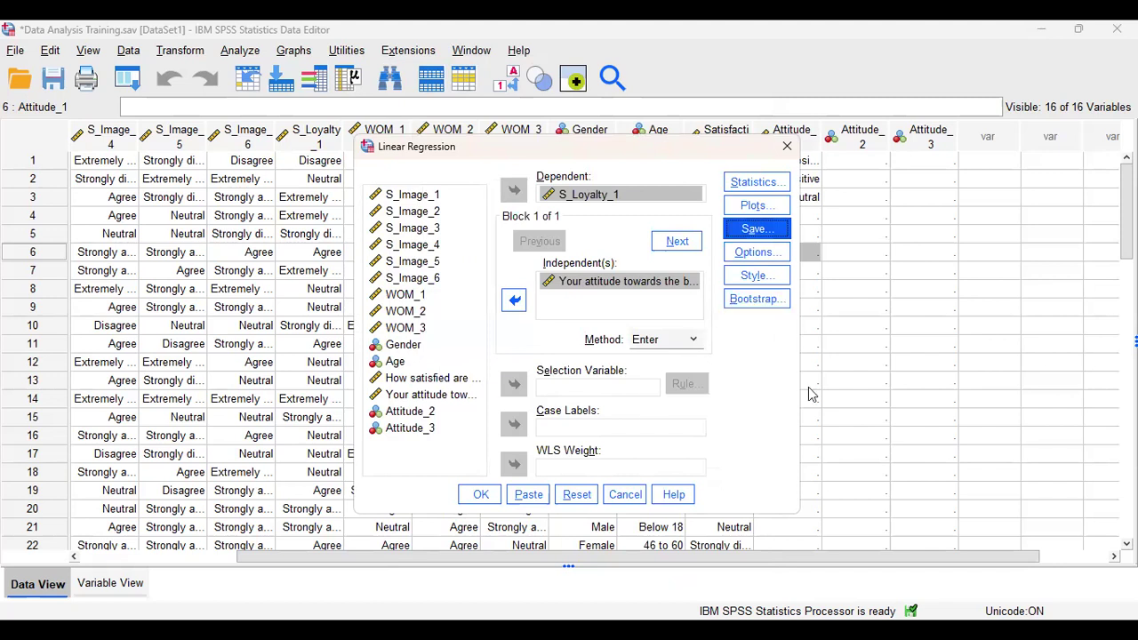
click(756, 256)
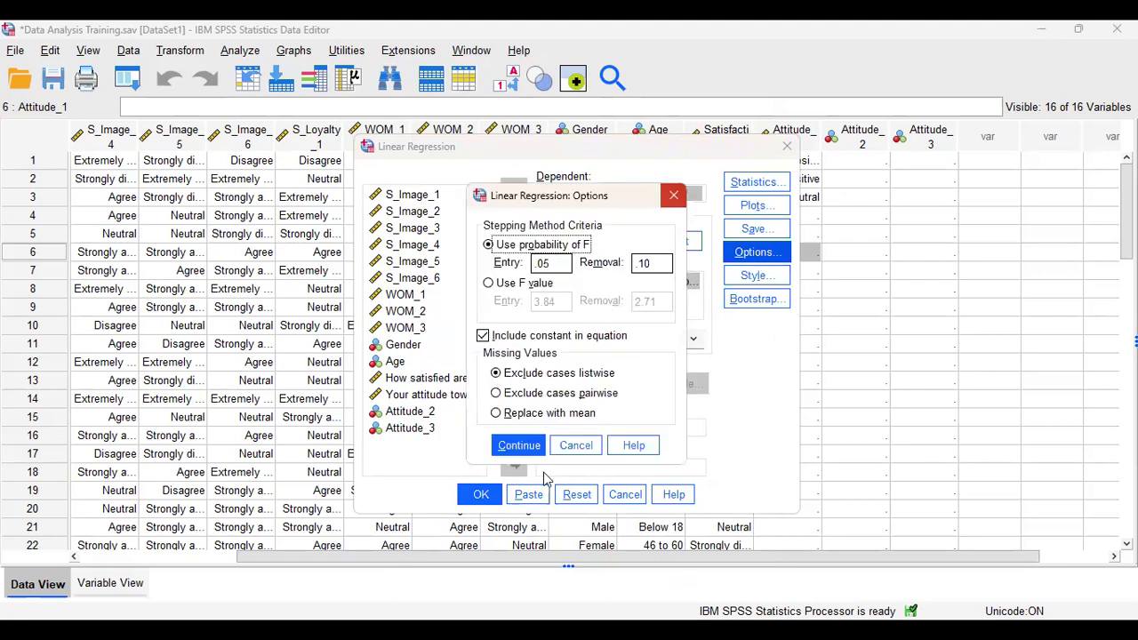
click(480, 495)
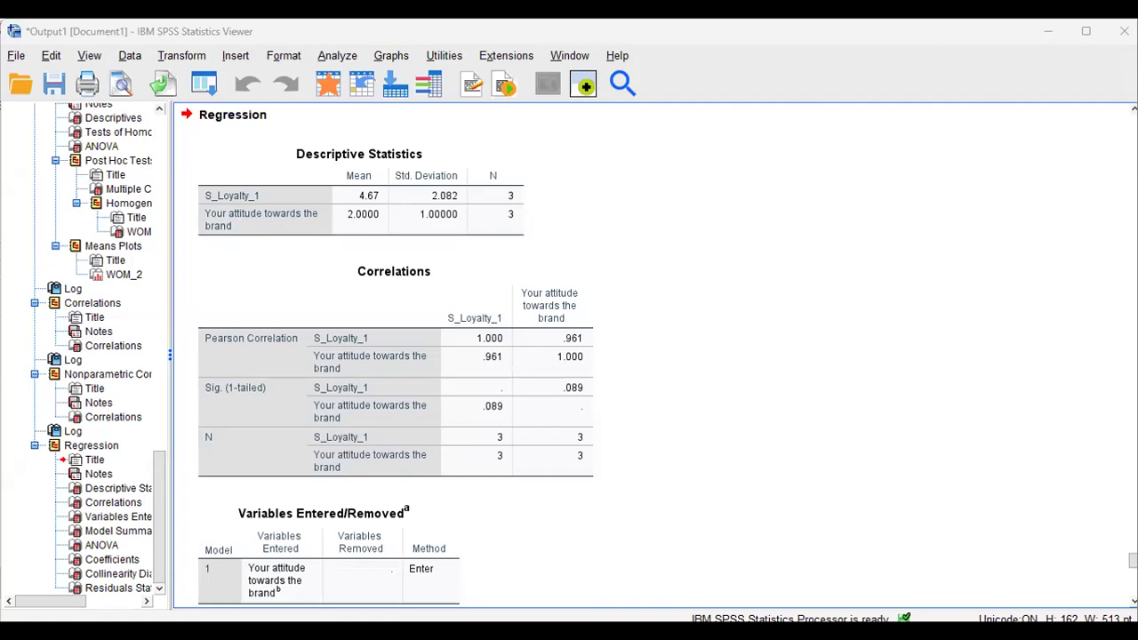
Review the regression output from the Correlations and Model Summary tables to the ANOVA and Coefficients tables for S_Loyalty_1
scroll(569, 356, down, 3)
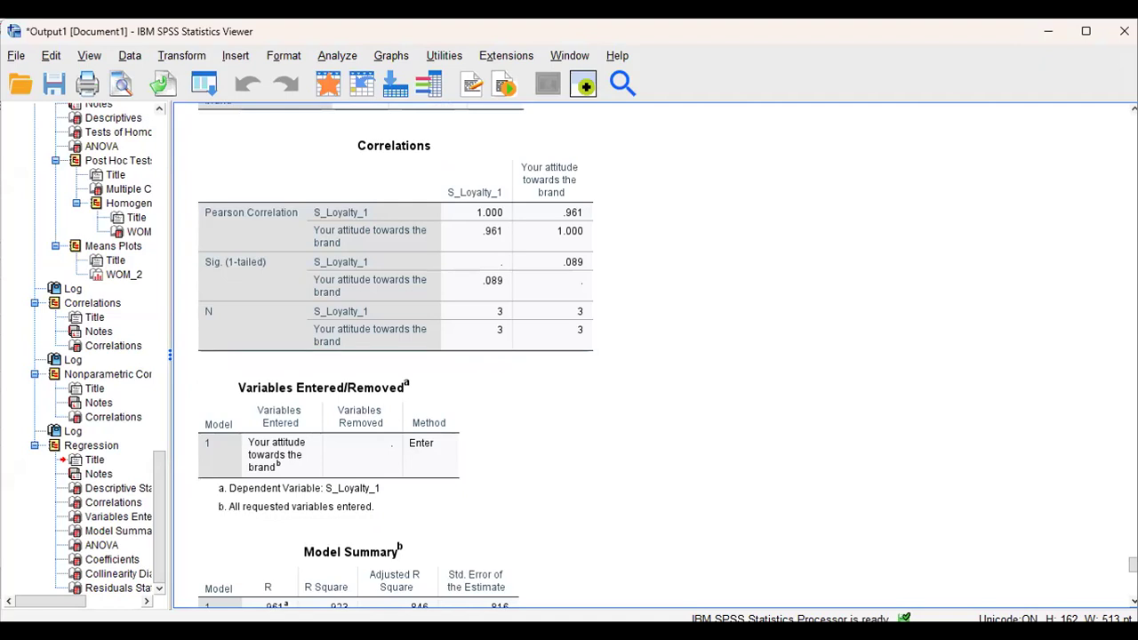
scroll(396, 355, down, 1)
scroll(396, 356, down, 3)
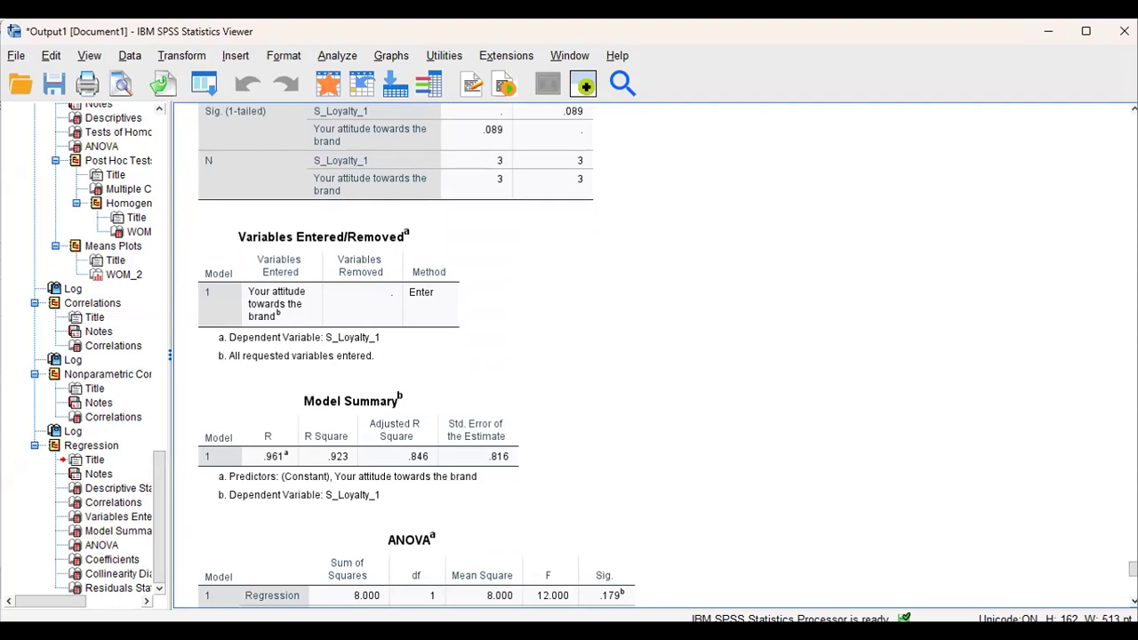
scroll(396, 356, down, 5)
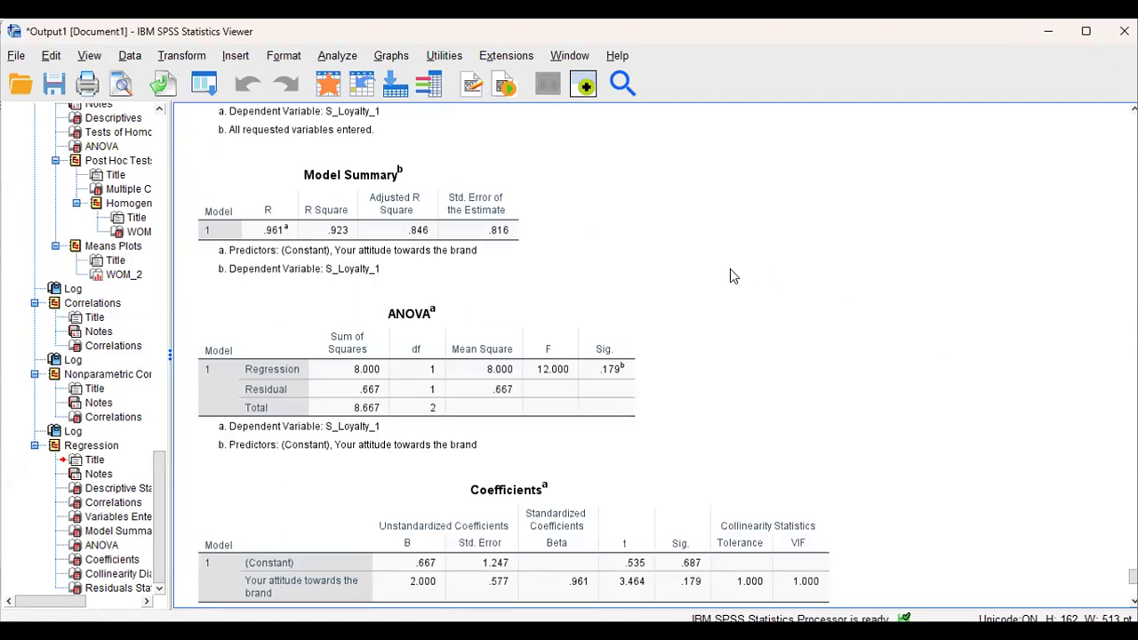
click(296, 216)
scroll(514, 351, down, 3)
scroll(514, 351, down, 2)
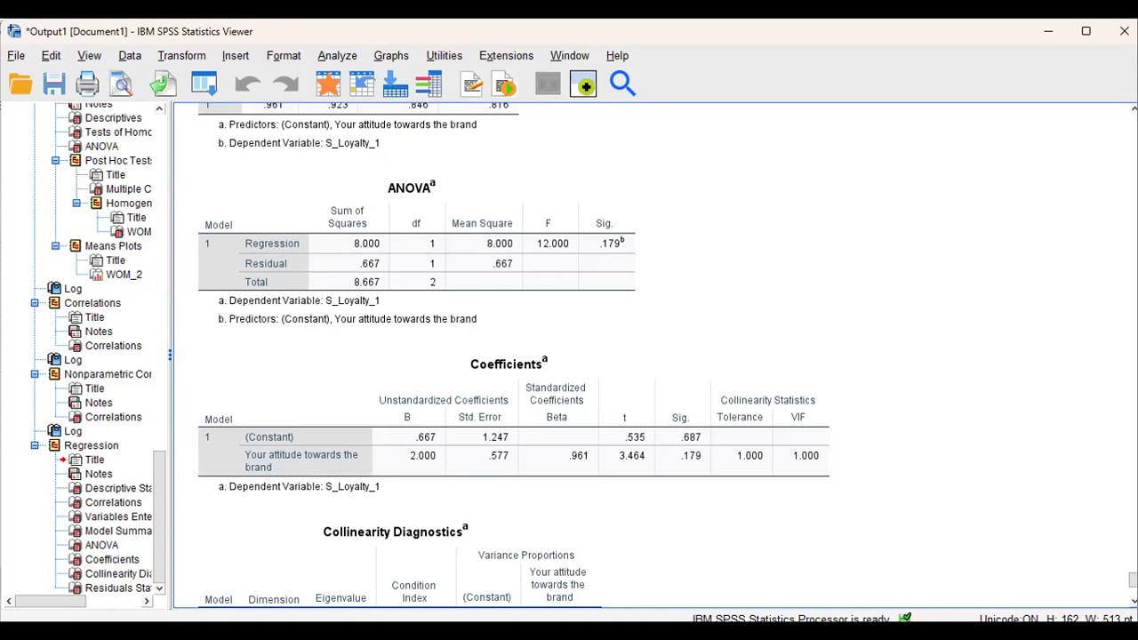
Review the regression output again, from the Descriptive Statistics table through ANOVA and Coefficients to Collinearity Diagnostics and Residuals Statistics
scroll(654, 355, up, 5)
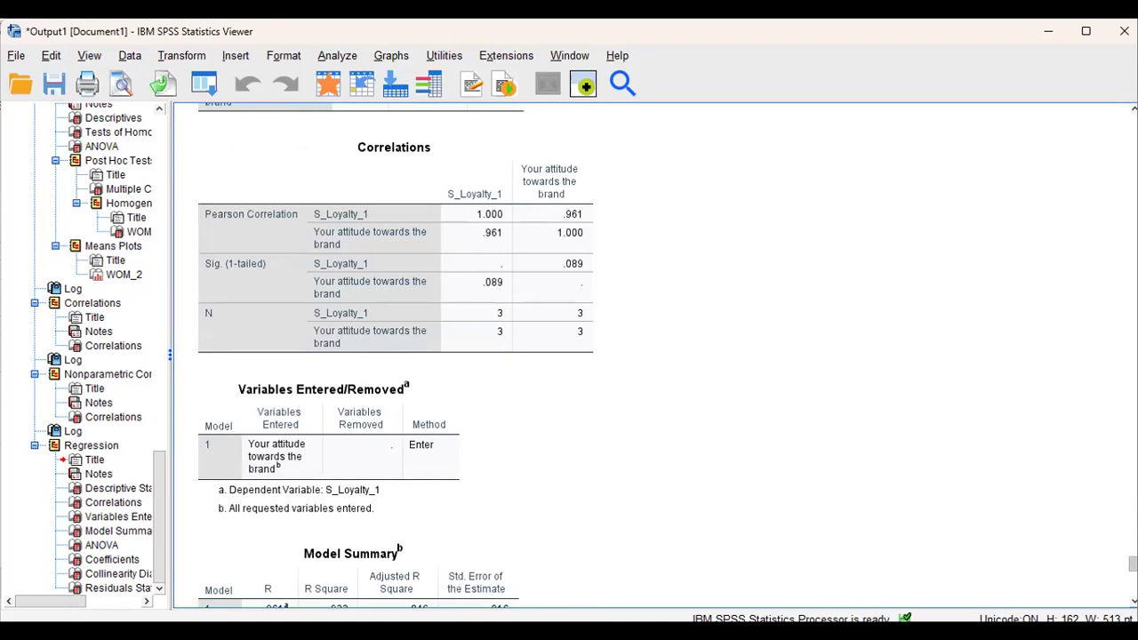
scroll(653, 356, up, 3)
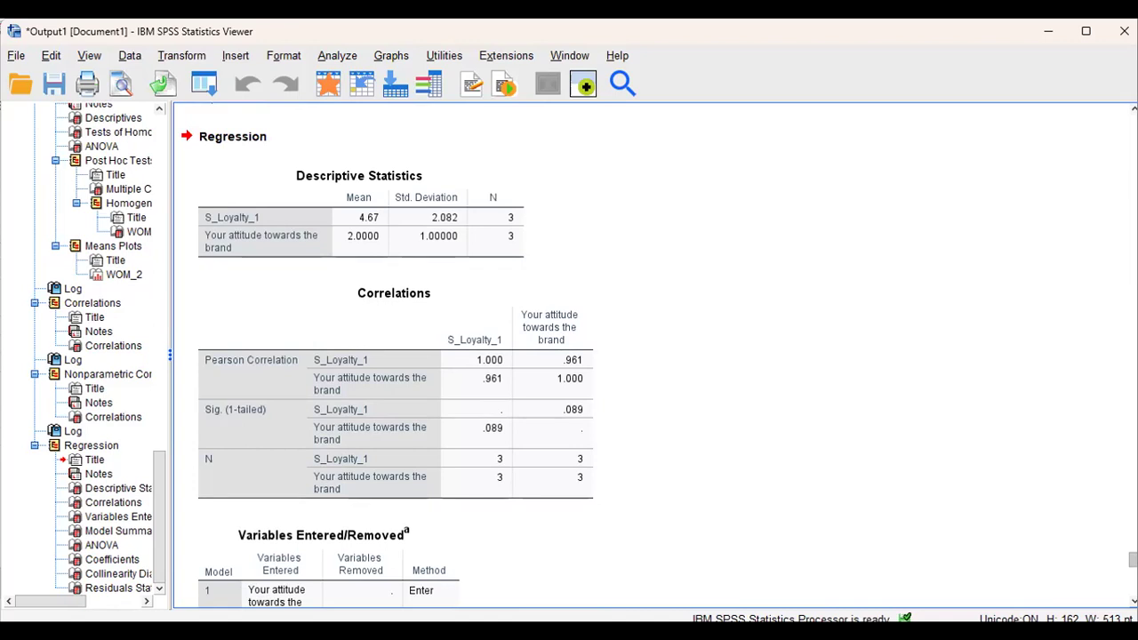
scroll(654, 356, down, 15)
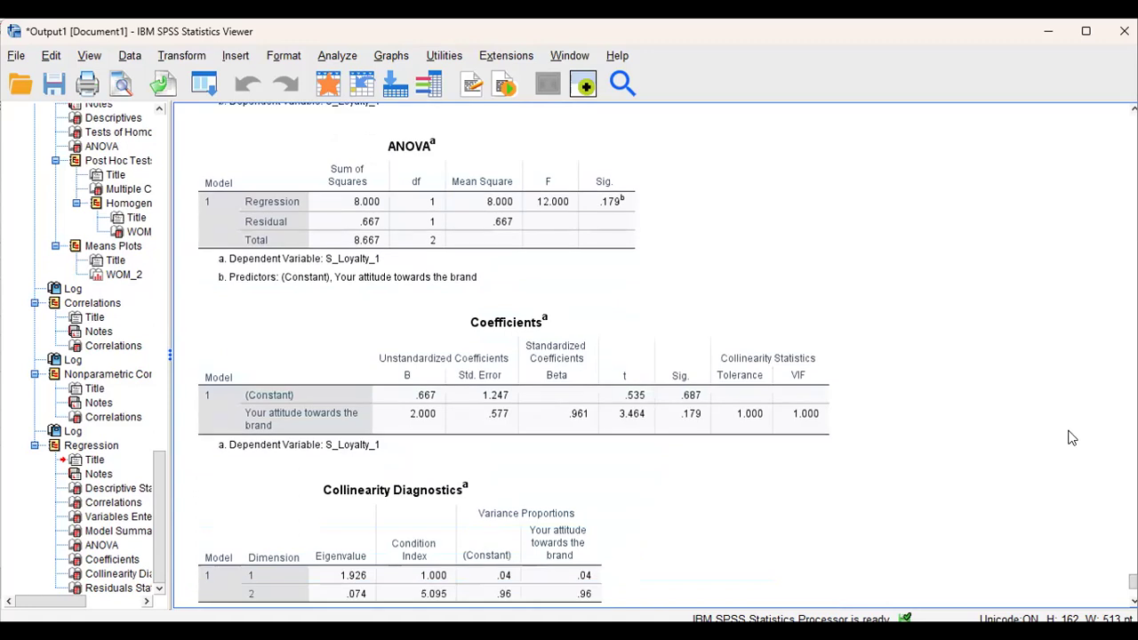
click(533, 253)
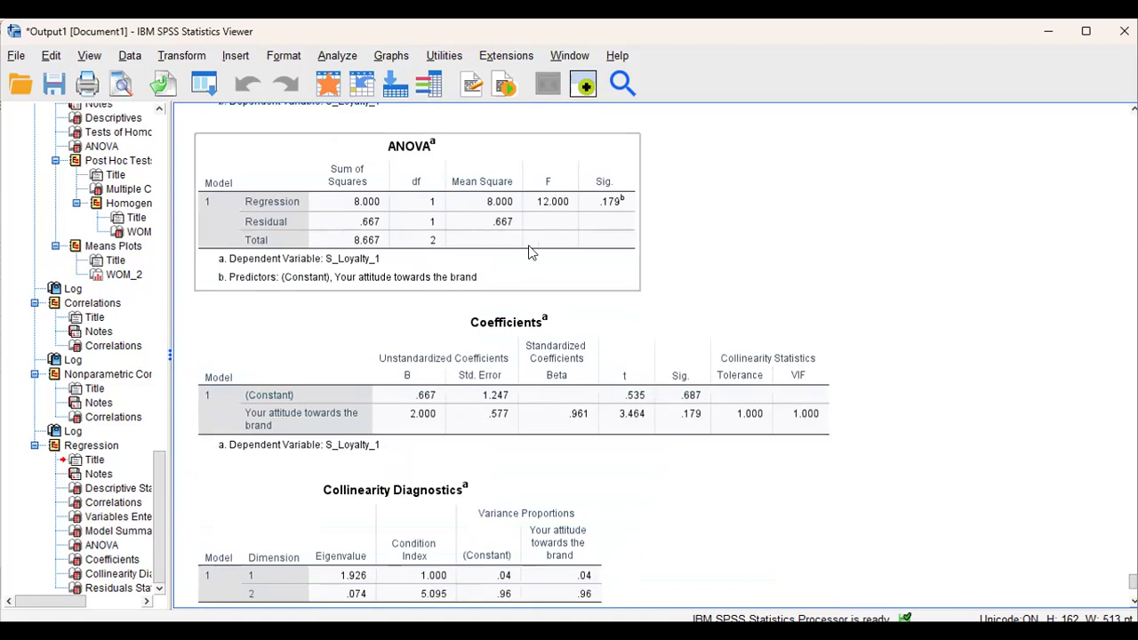
click(672, 330)
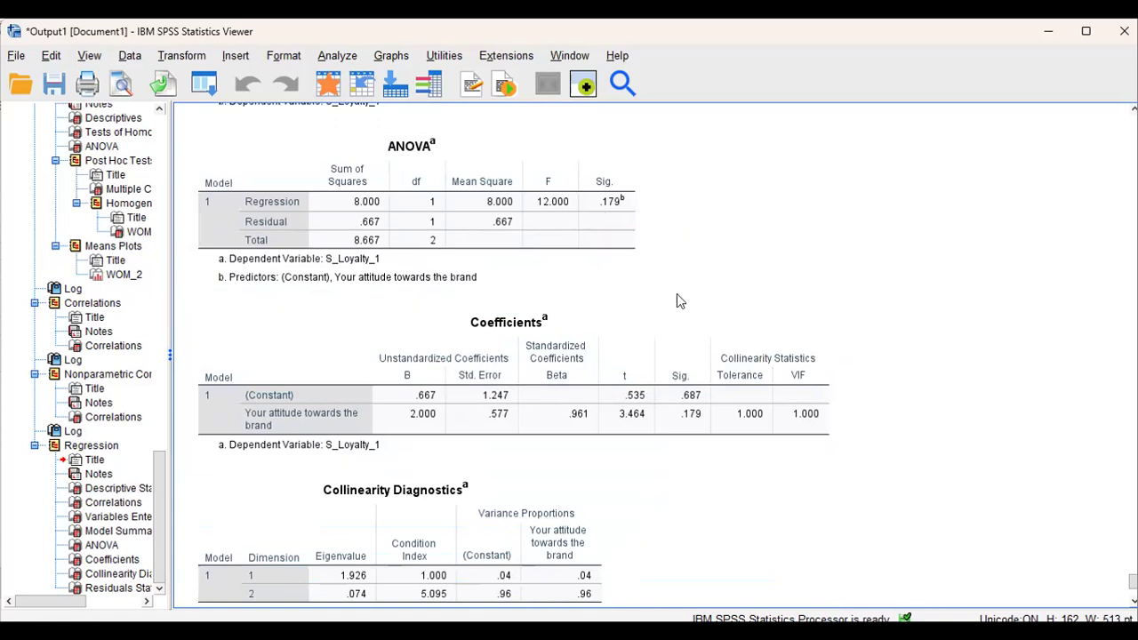
double_click(553, 394)
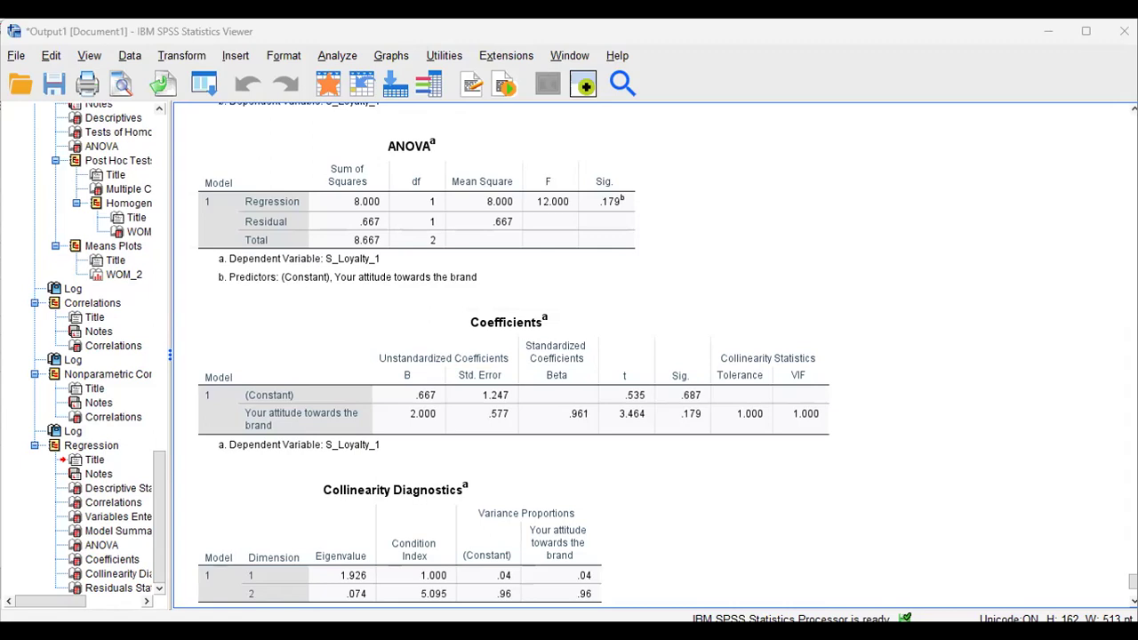
scroll(514, 355, down, 5)
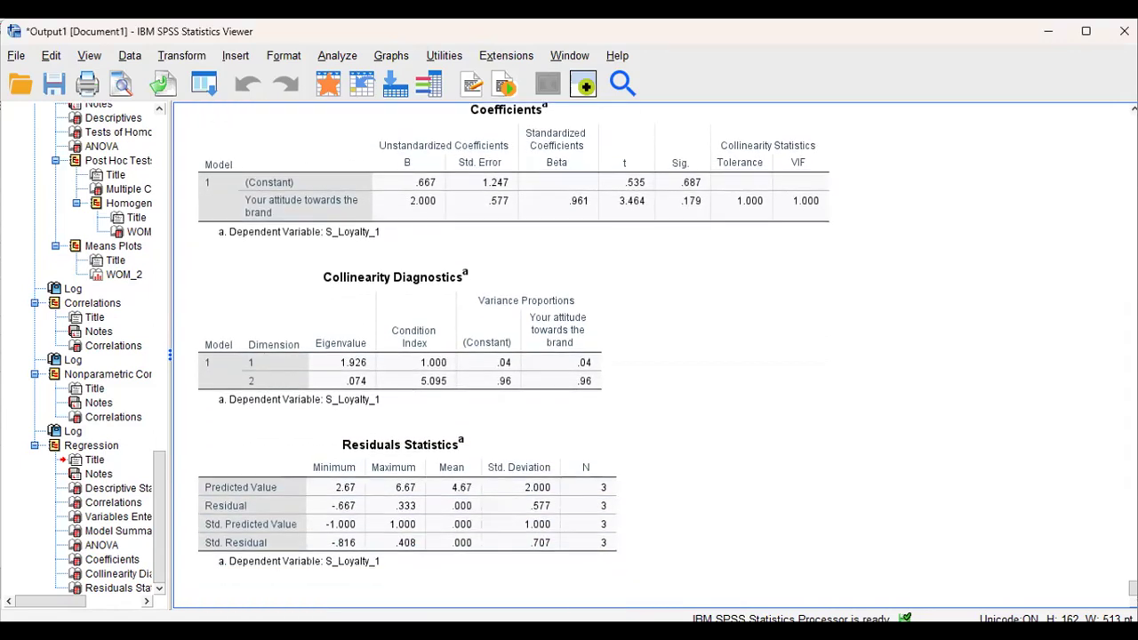
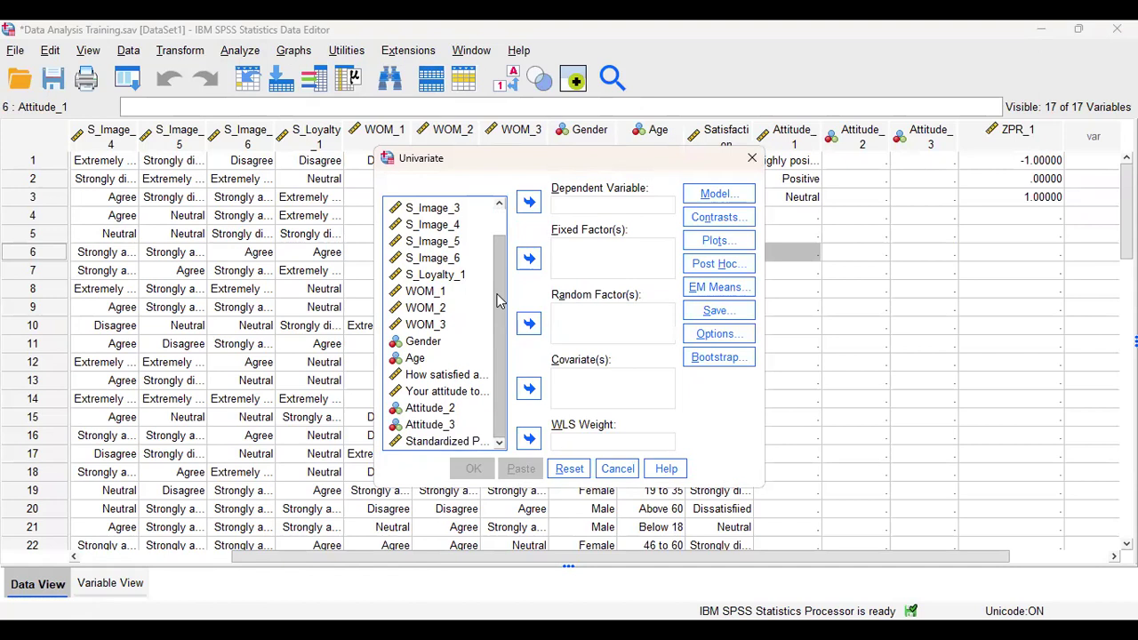
Set WOM_1 as the dependent variable and "Your attitude towards the brand" as the fixed factor of the univariate analysis
scroll(498, 300, up, 1)
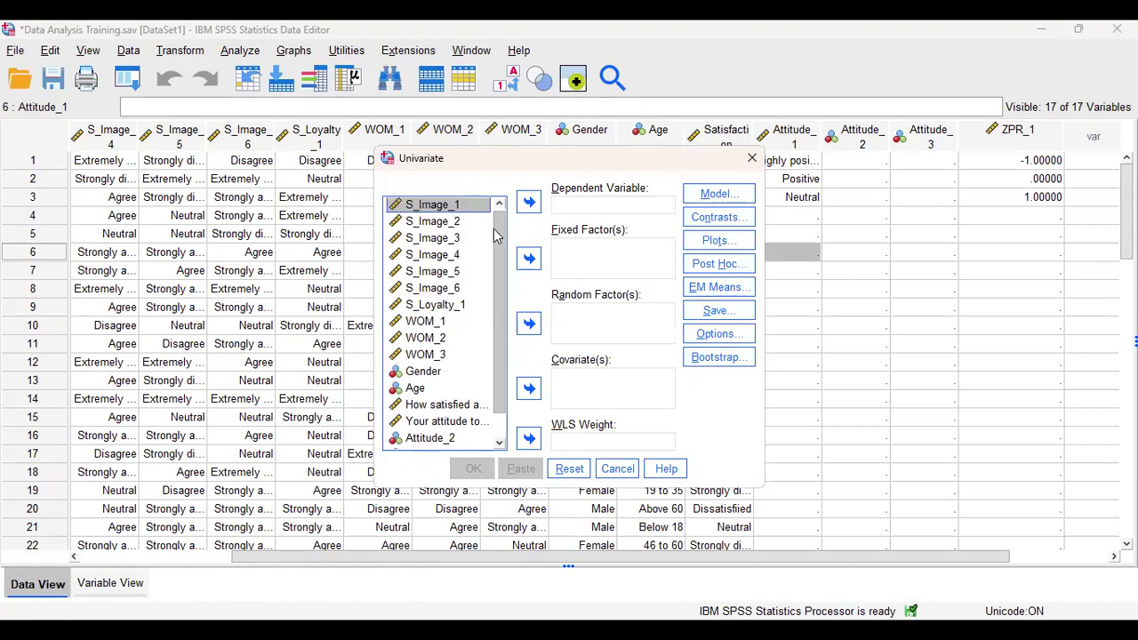
click(425, 322)
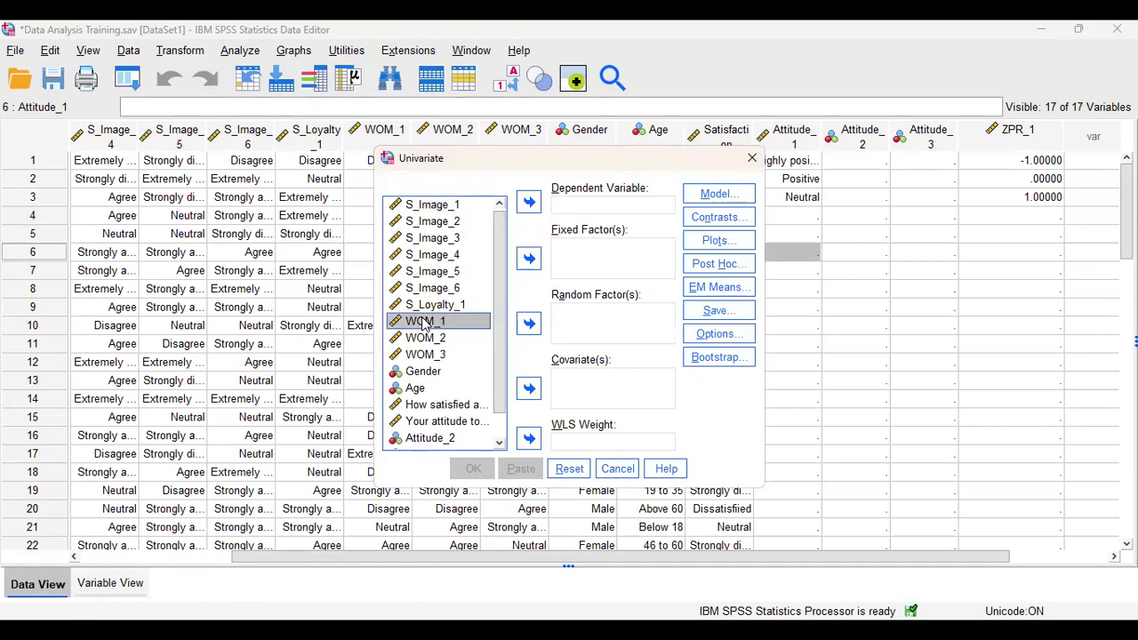
click(528, 203)
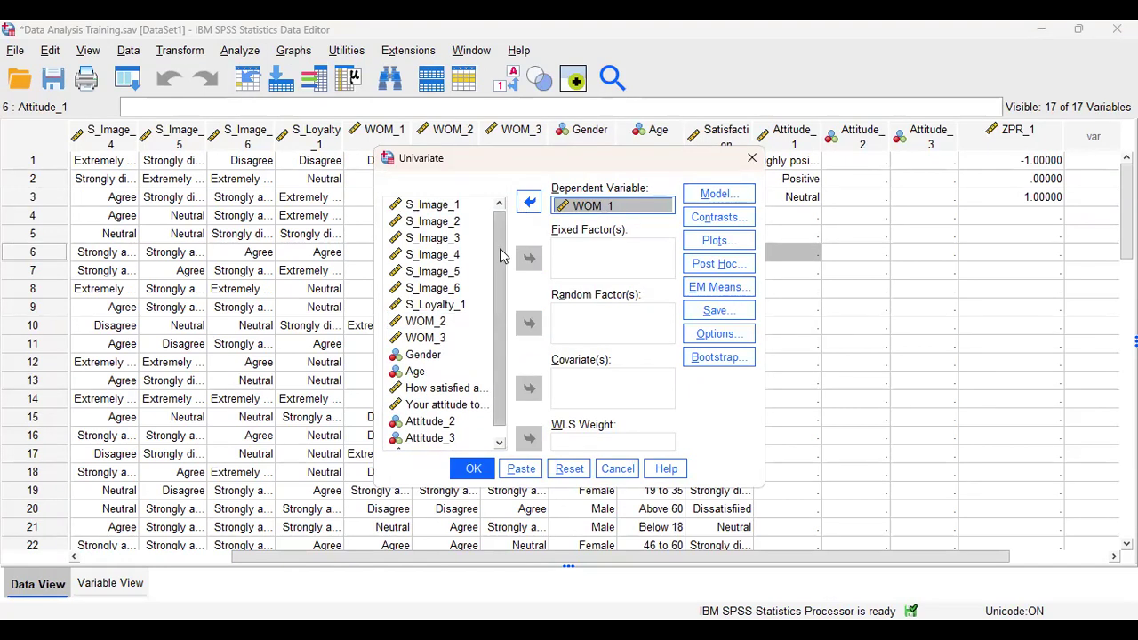
scroll(499, 279, down, 1)
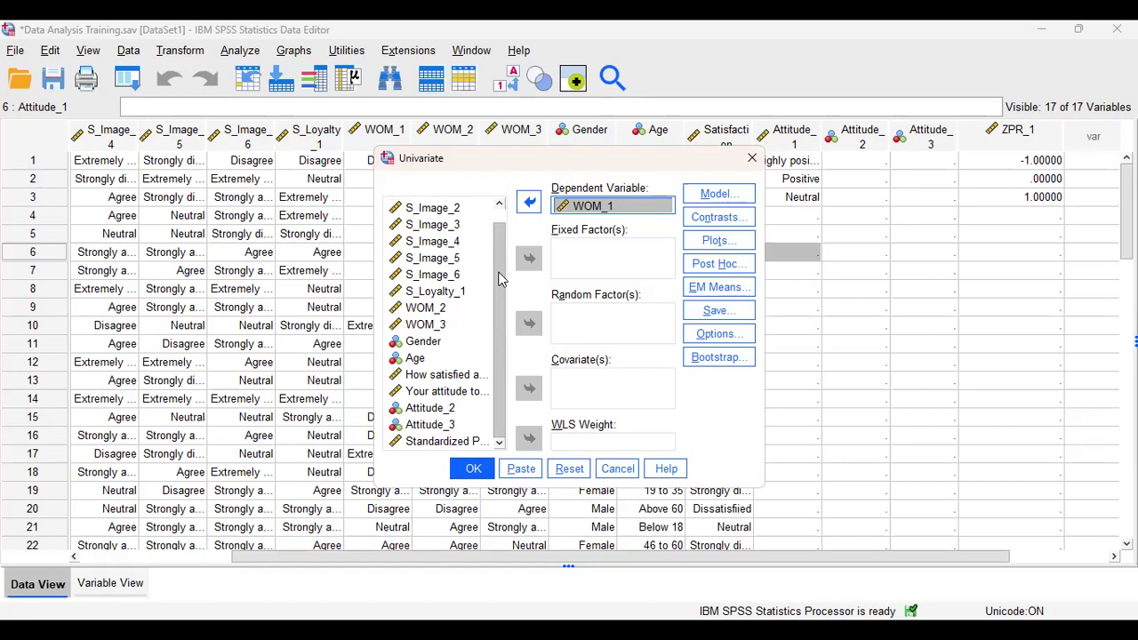
click(444, 391)
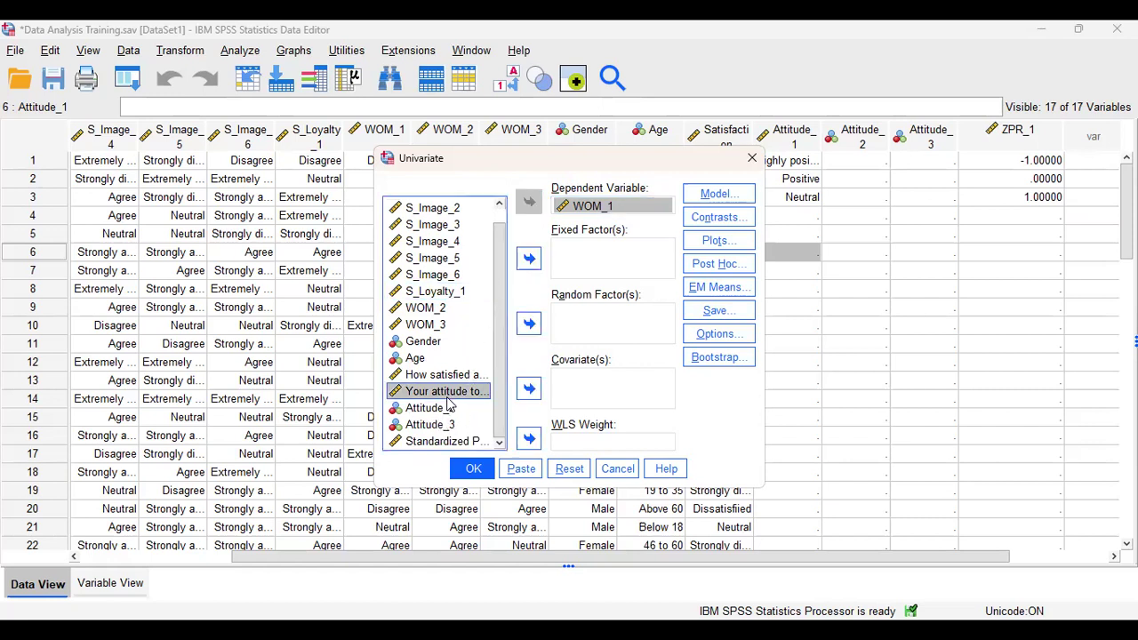
click(531, 259)
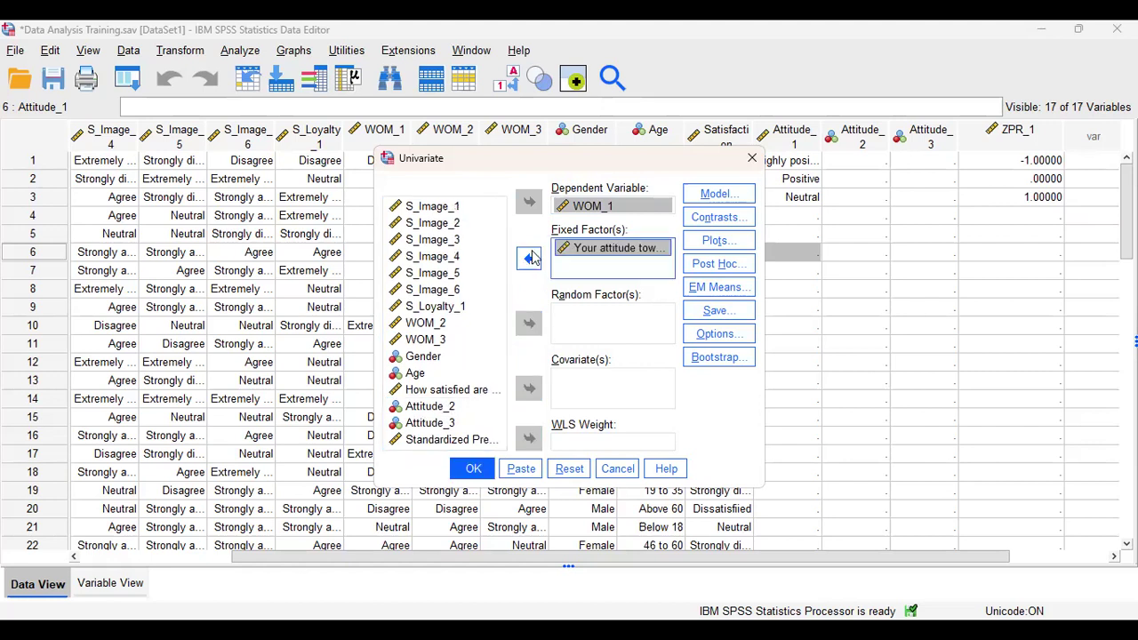
Look through the model, contrasts, profile plots, post hoc and save settings of the univariate analysis
click(702, 194)
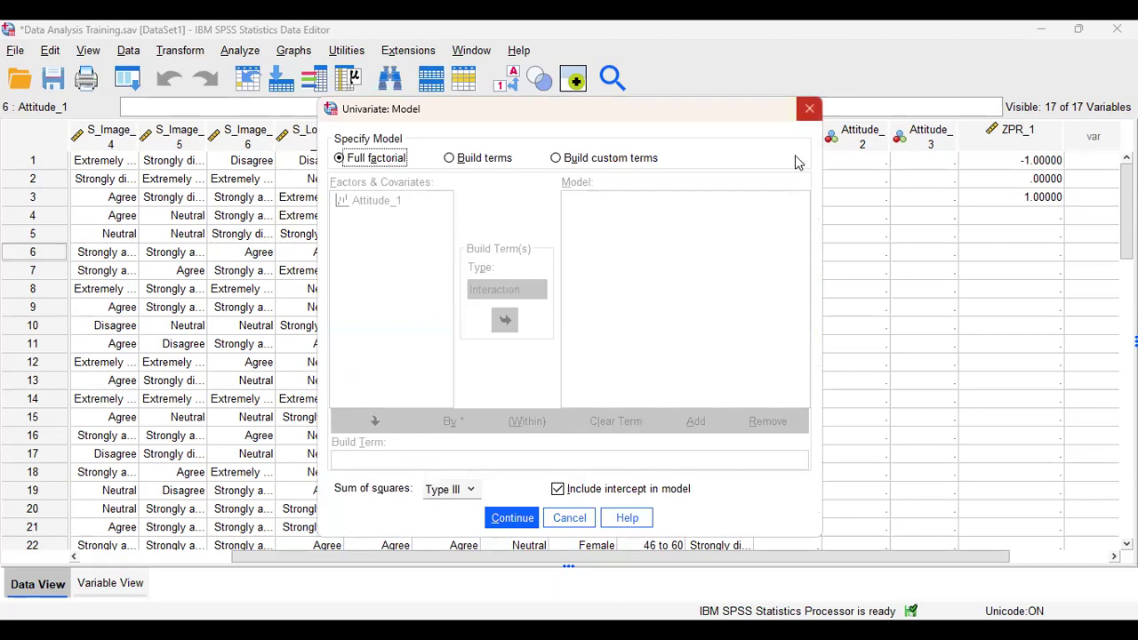
click(807, 108)
click(747, 224)
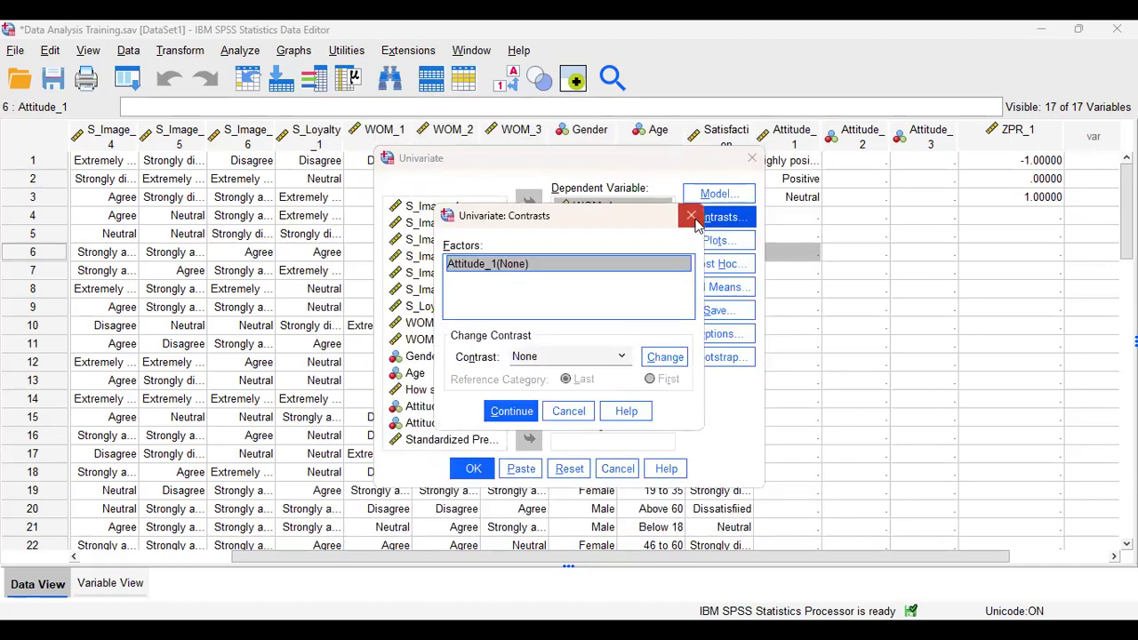
click(694, 220)
click(720, 240)
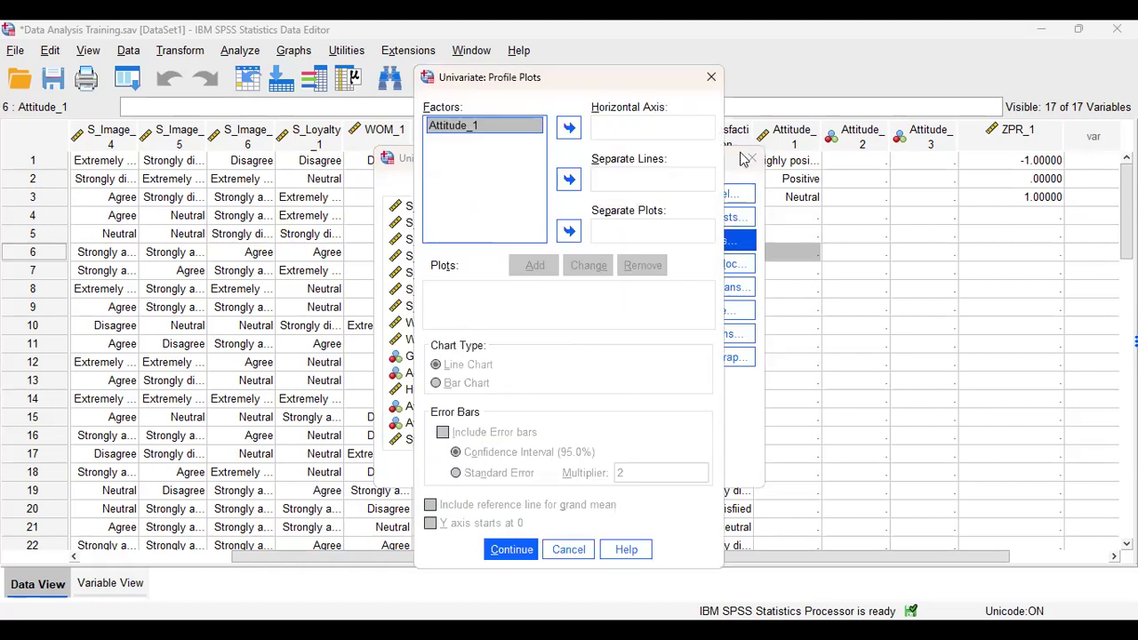
key(Escape)
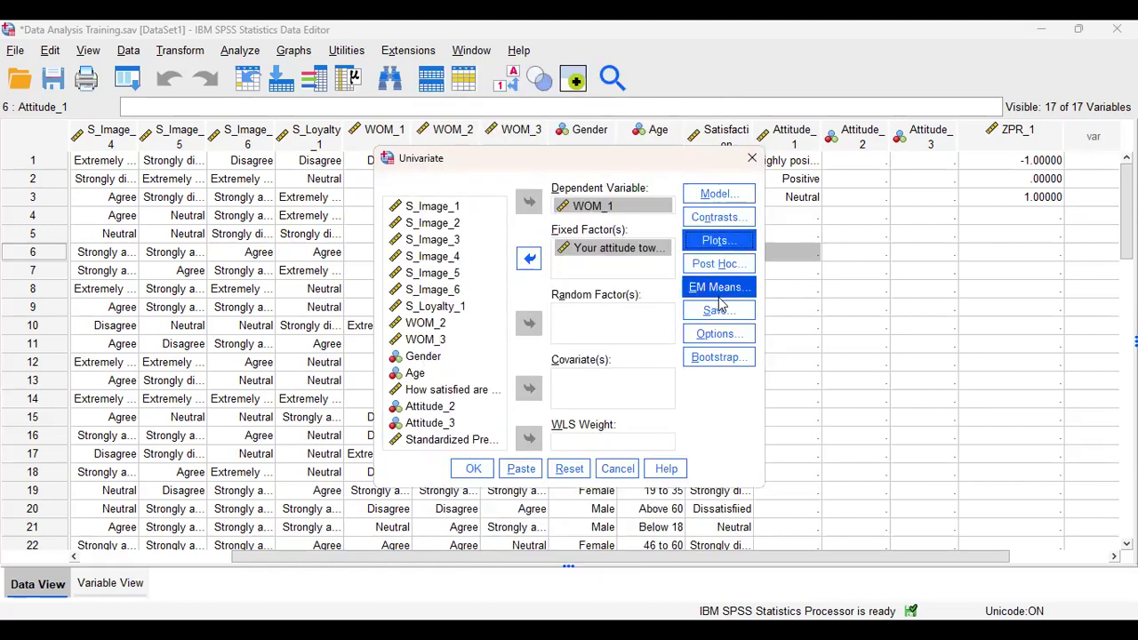
click(720, 265)
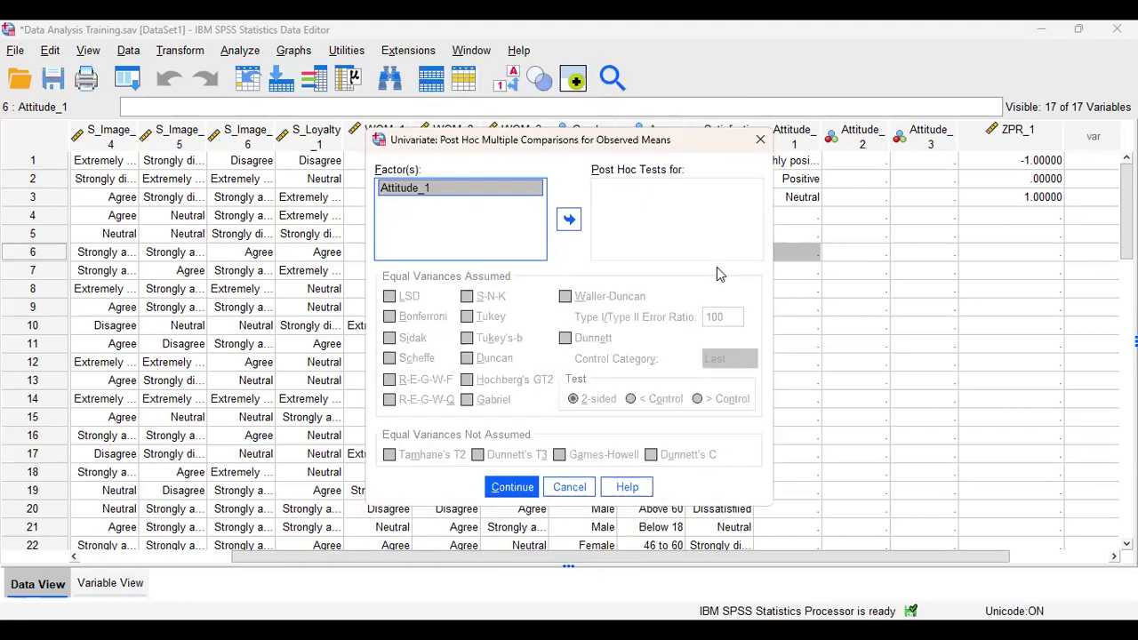
click(564, 491)
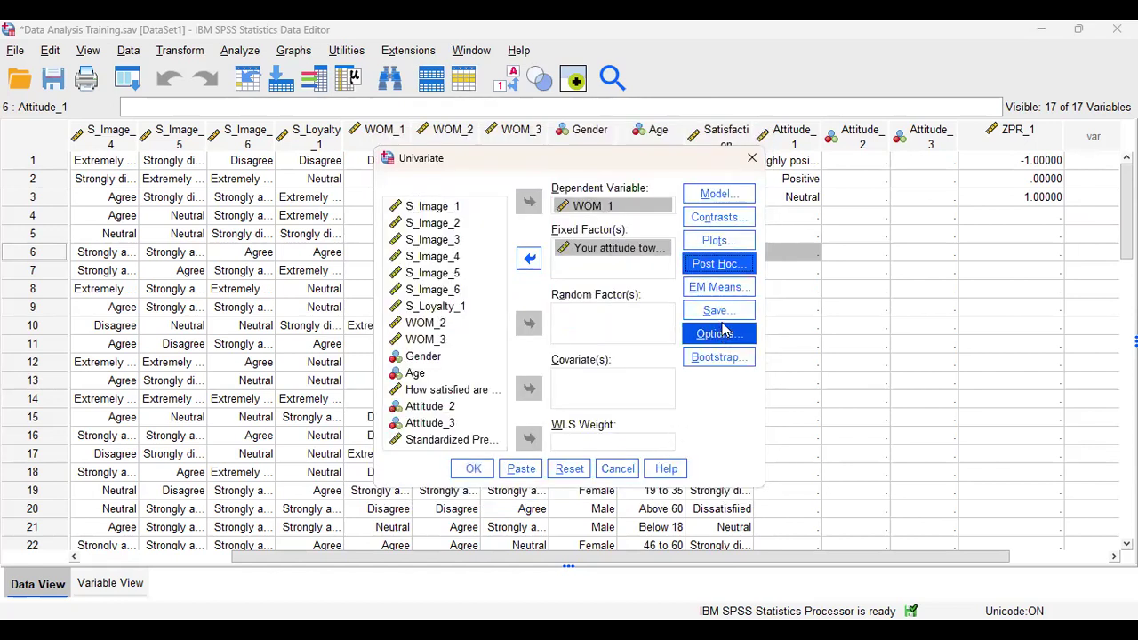
click(716, 310)
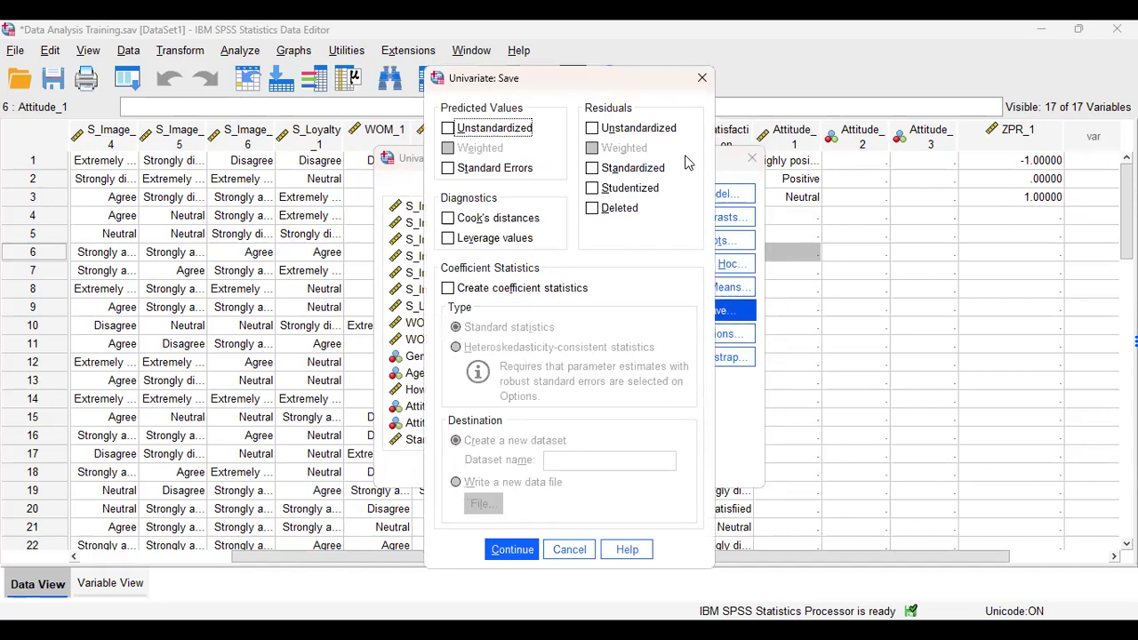
click(698, 77)
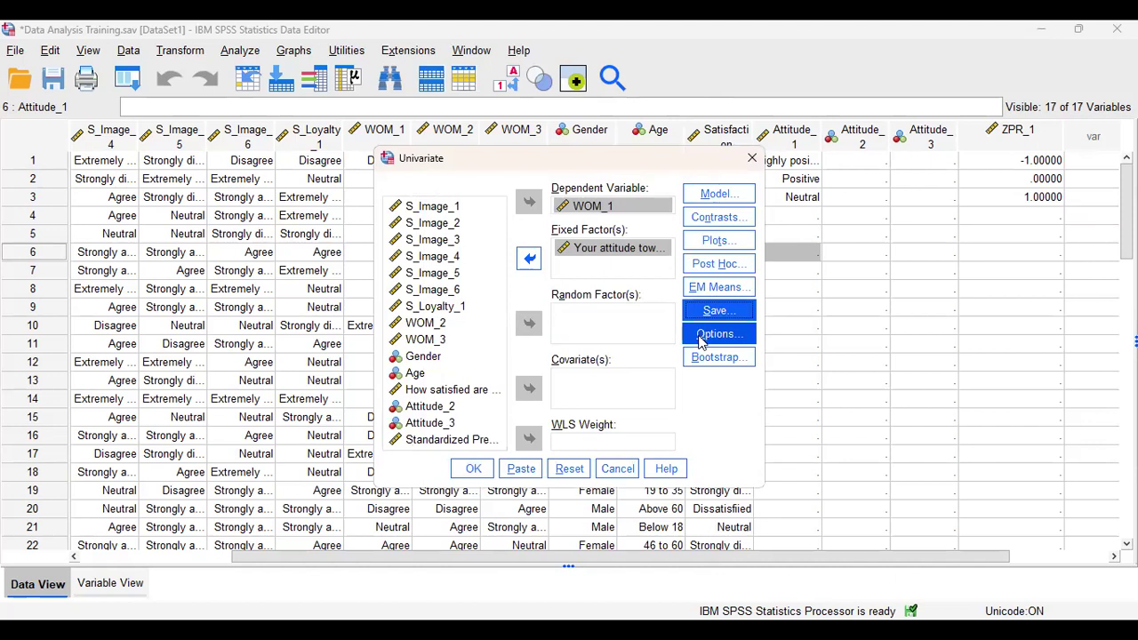
Add homogeneity tests to the univariate analysis of WOM_1, run it and view its output tables
click(701, 338)
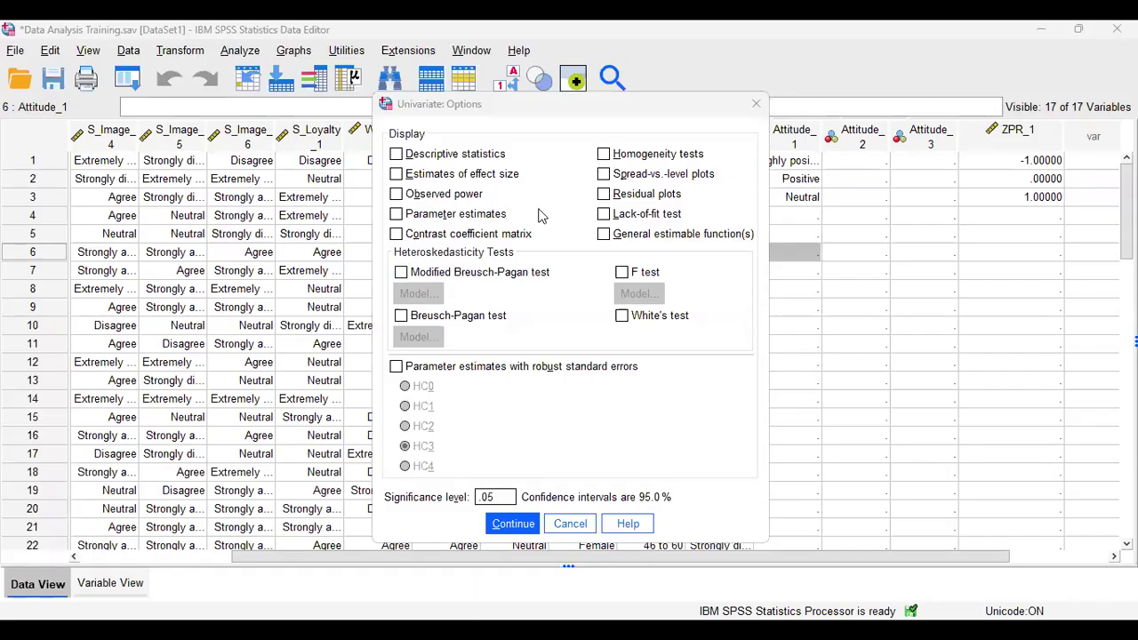
click(605, 156)
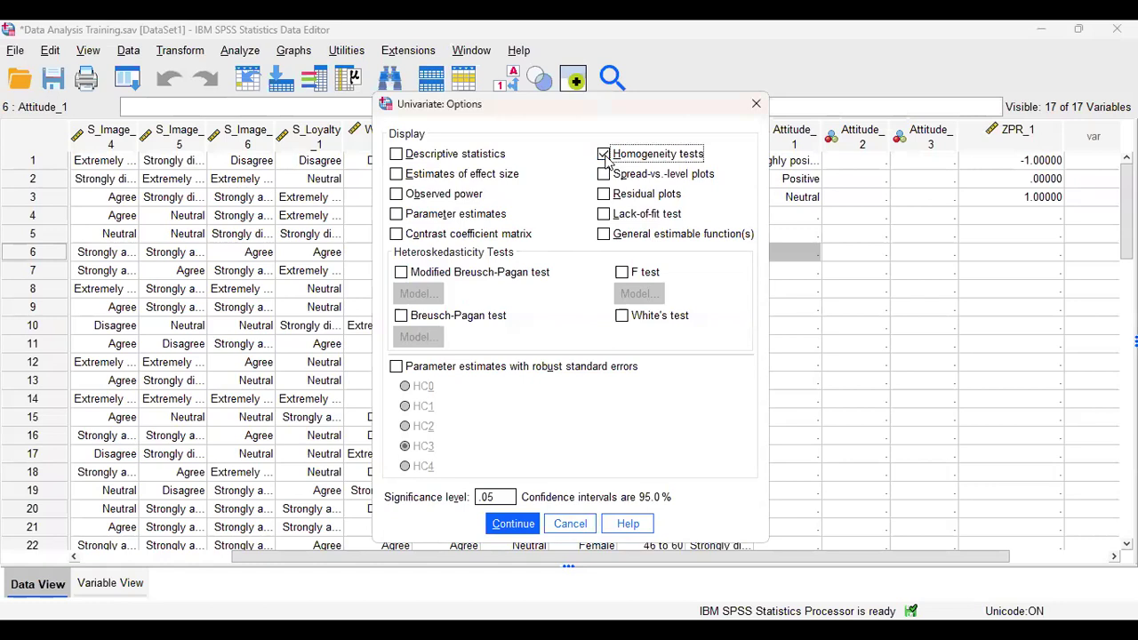
click(512, 525)
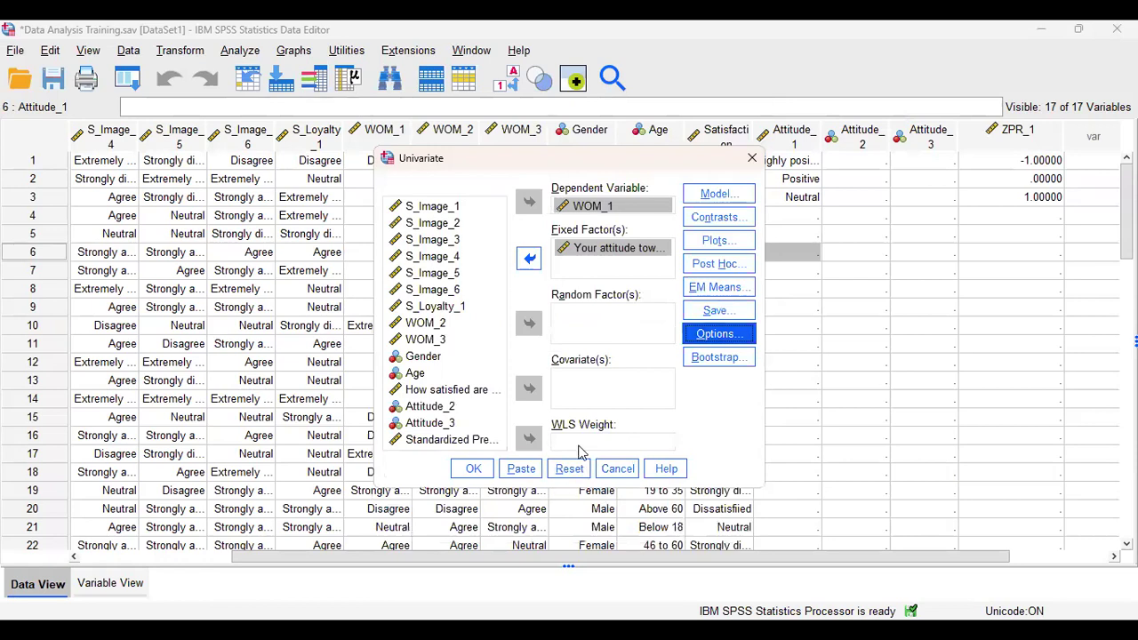
click(474, 470)
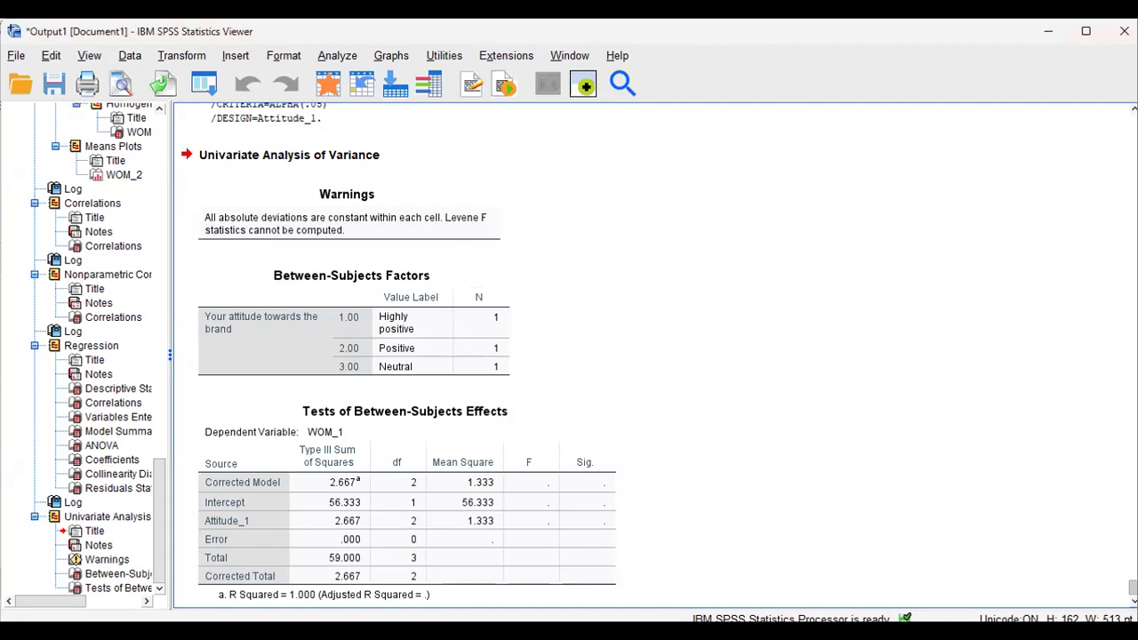
scroll(399, 352, down, 1)
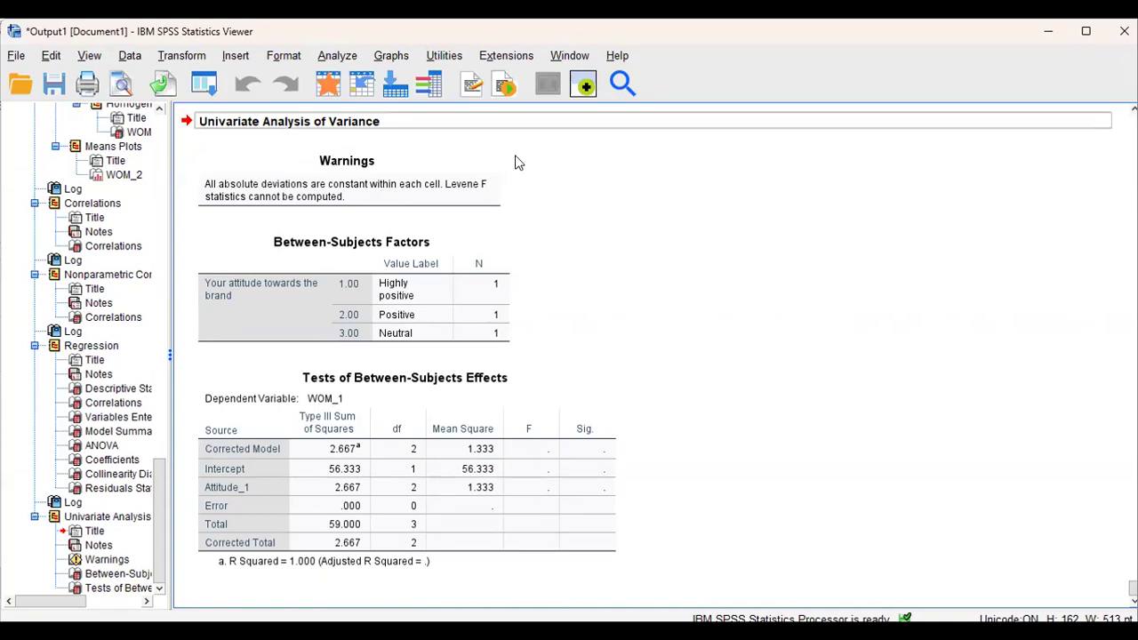
Reopen the univariate general linear model and remove "Your attitude towards the brand" from its fixed factors
click(334, 50)
mouse_move(442, 207)
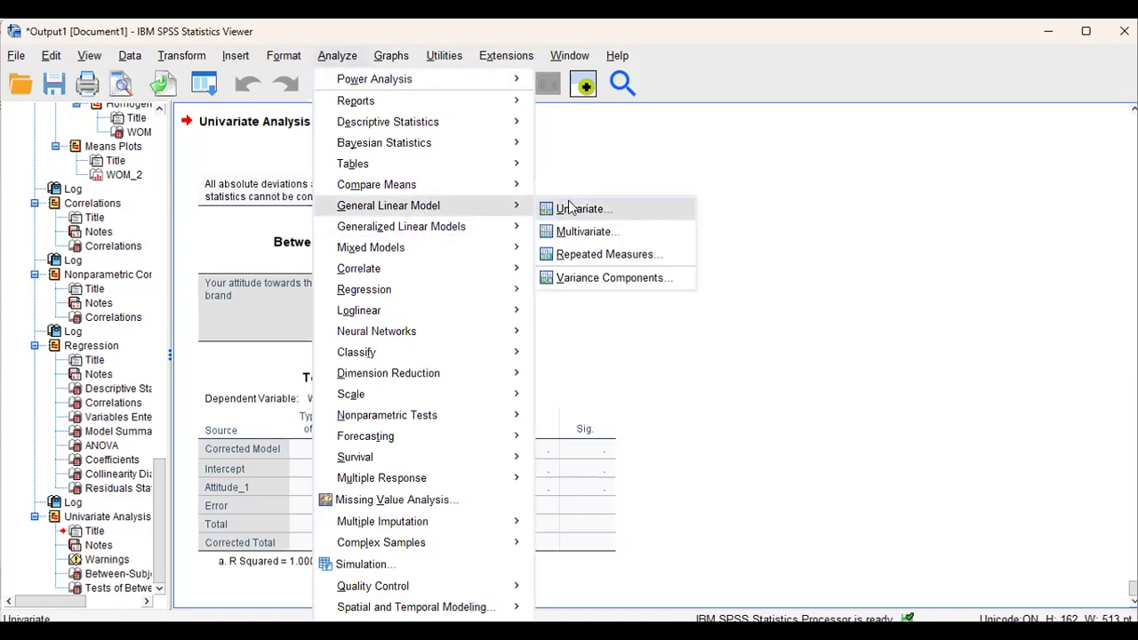
click(569, 208)
click(593, 247)
click(525, 258)
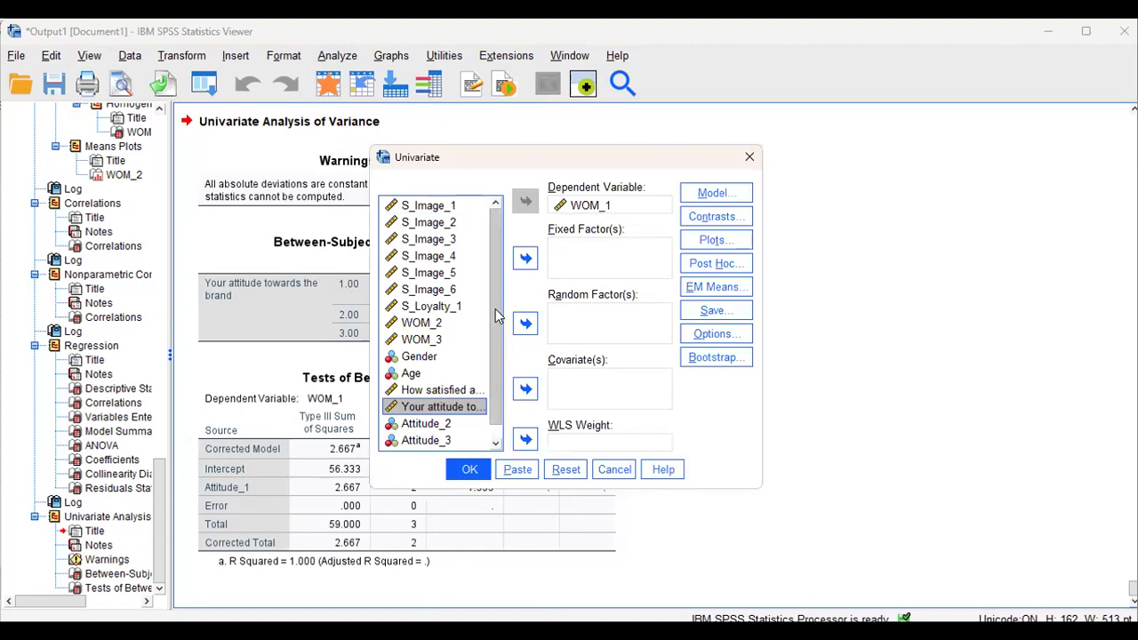
Set S_Image_1 as the fixed factor for WOM_1 and run the univariate analysis
scroll(501, 320, down, 1)
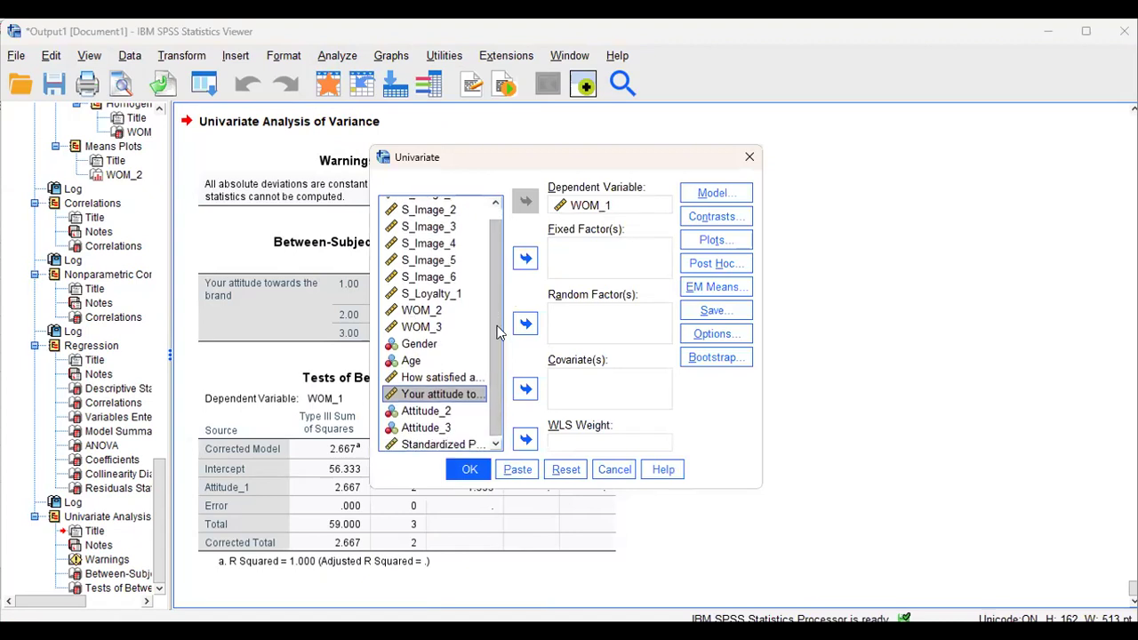
click(419, 346)
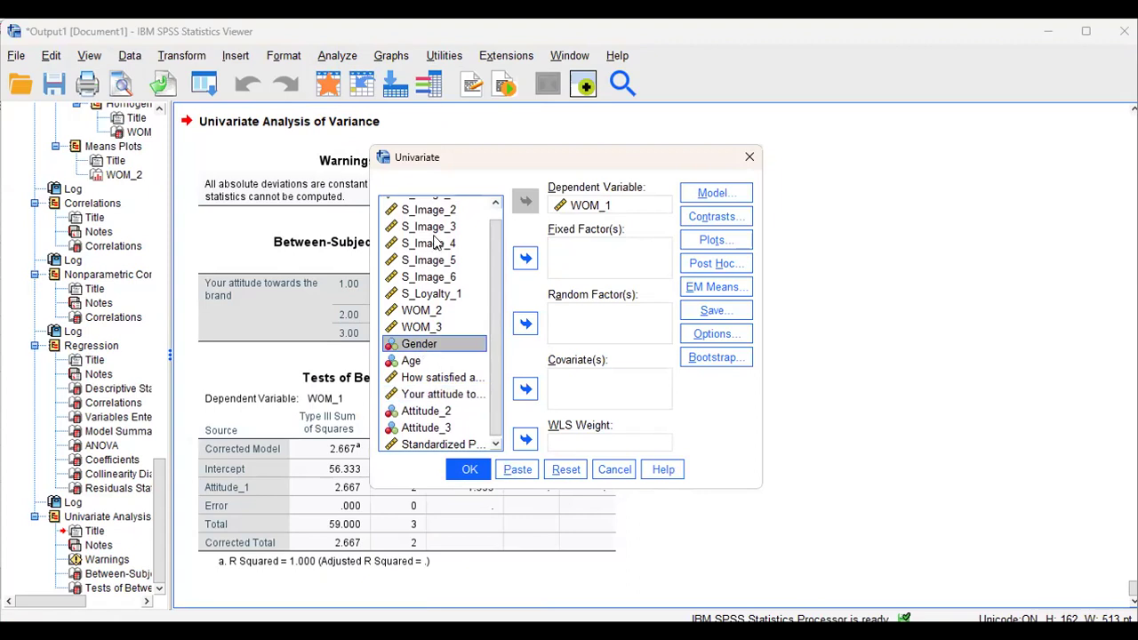
click(493, 206)
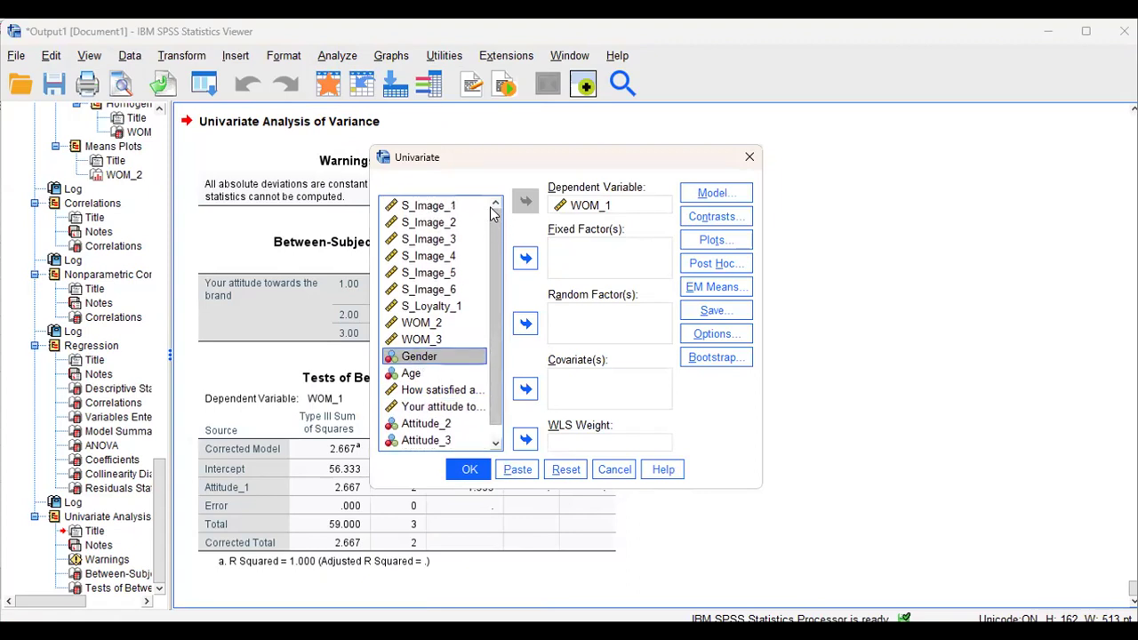
click(442, 209)
click(526, 258)
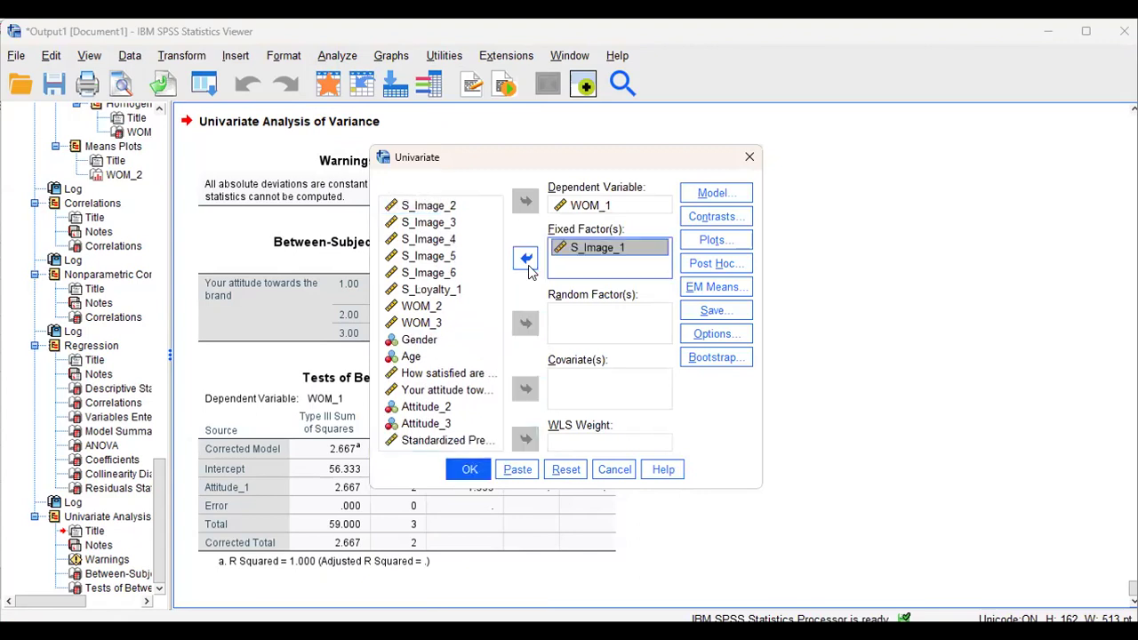
click(469, 472)
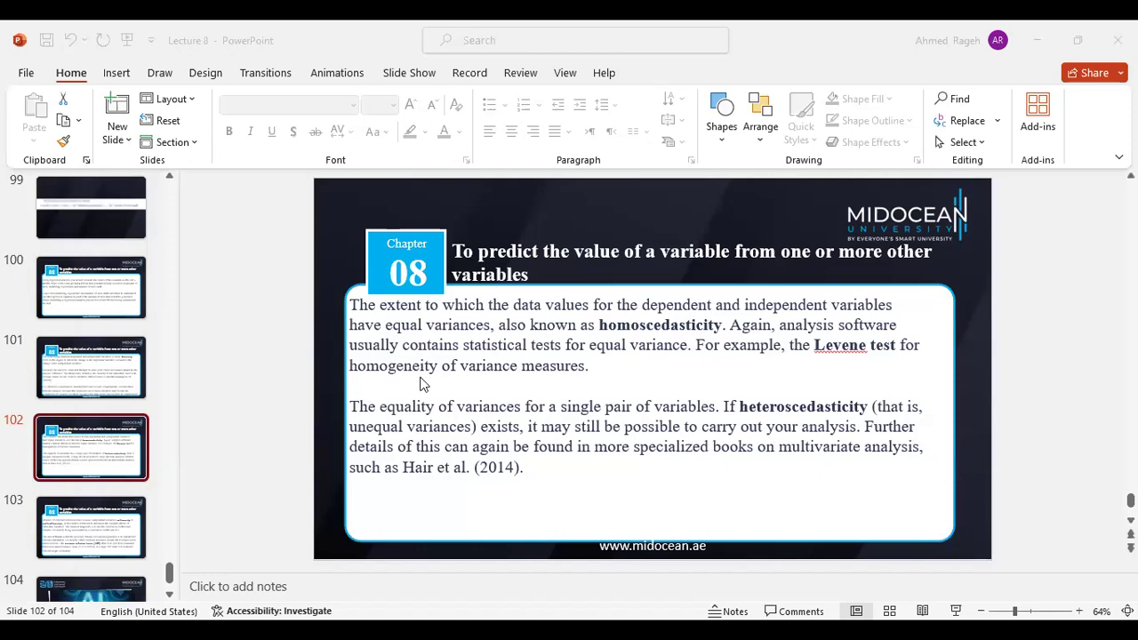
Show slide 103 on collinearity and the variance inflation factor in the Lecture 8 PowerPoint presentation
click(100, 534)
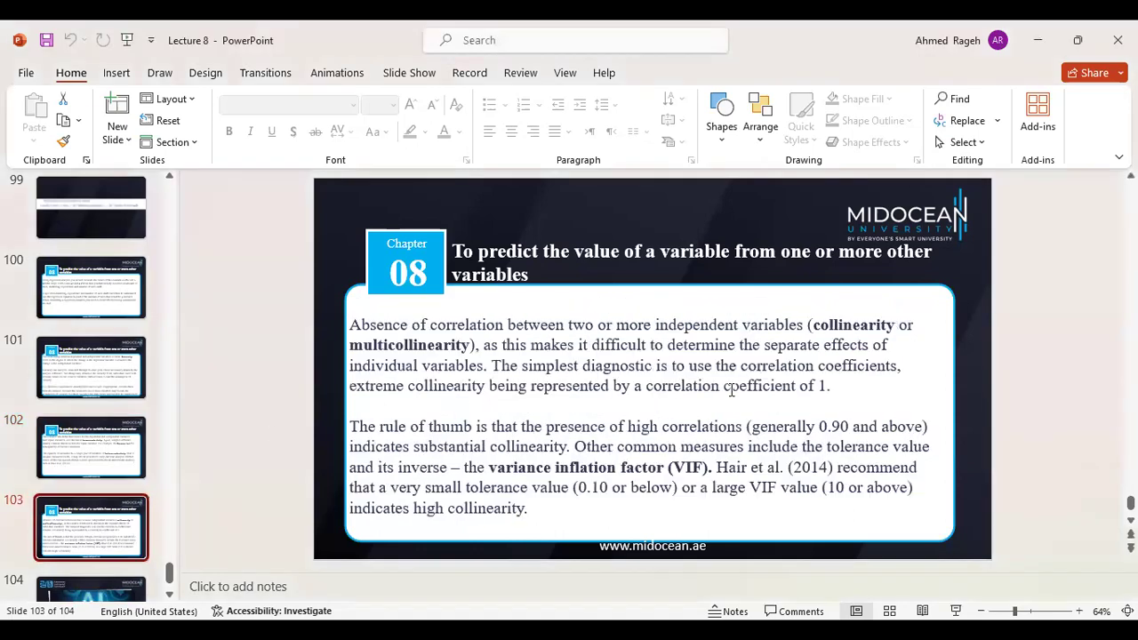